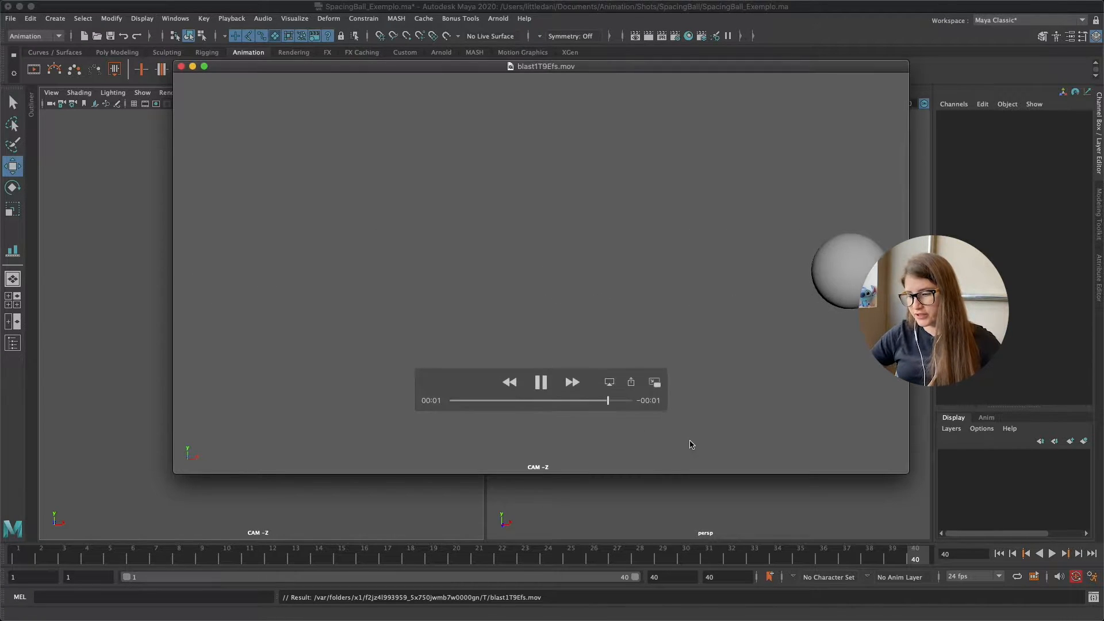
Close the playblast preview and display ghost outlines of the ball's motion using bhGhost
left_click(182, 66)
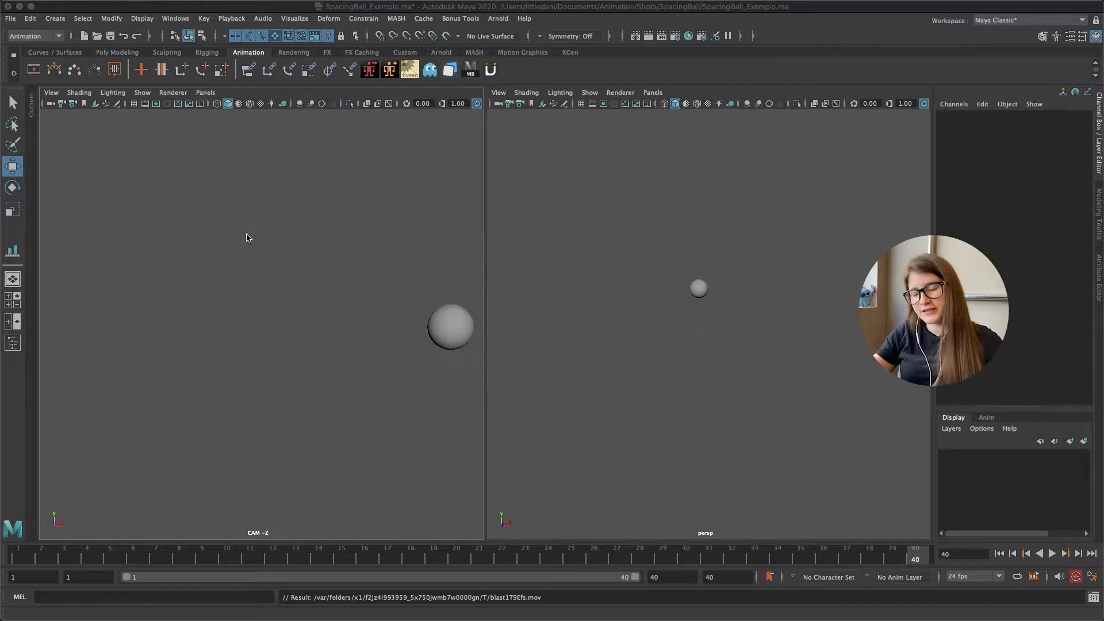
left_click(698, 287)
left_click(698, 287)
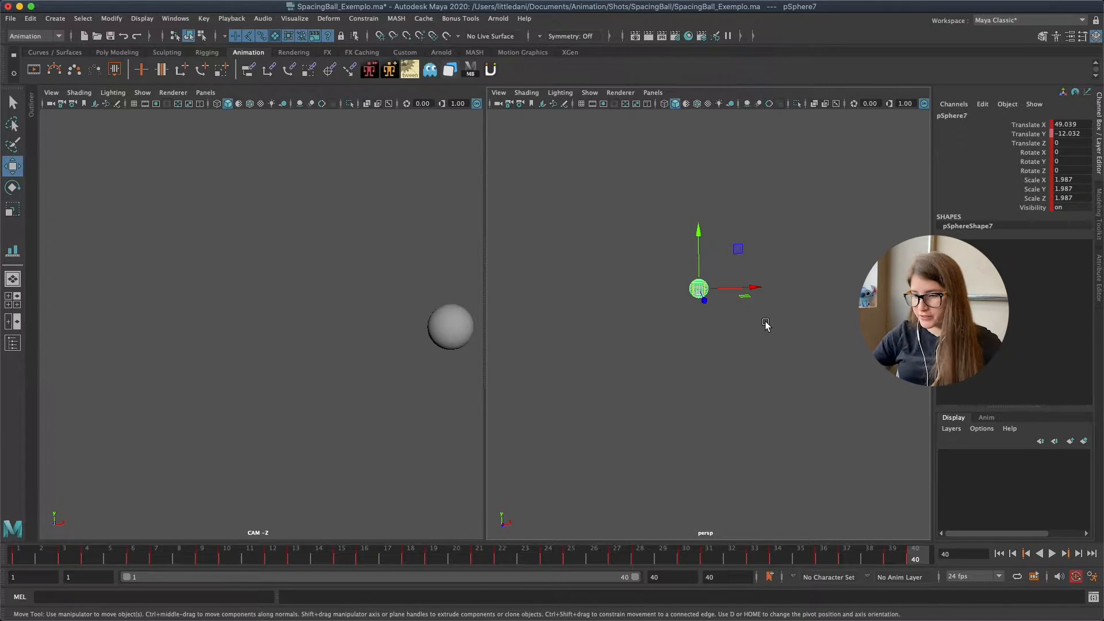
left_click(430, 70)
left_click(758, 311)
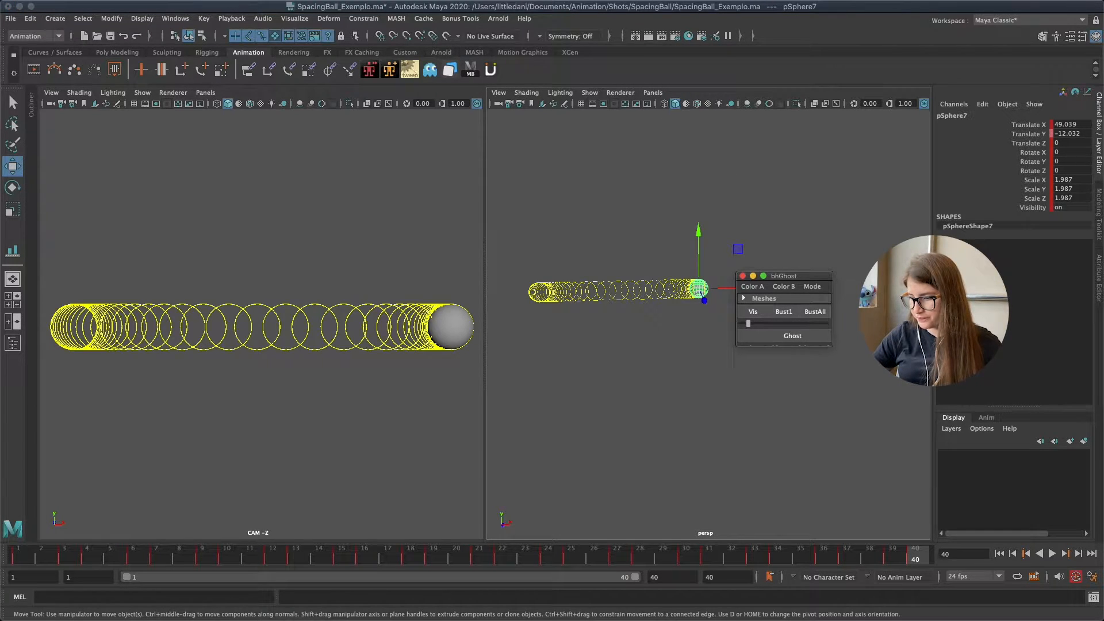
left_click_drag(790, 276, 883, 267)
left_click(691, 426)
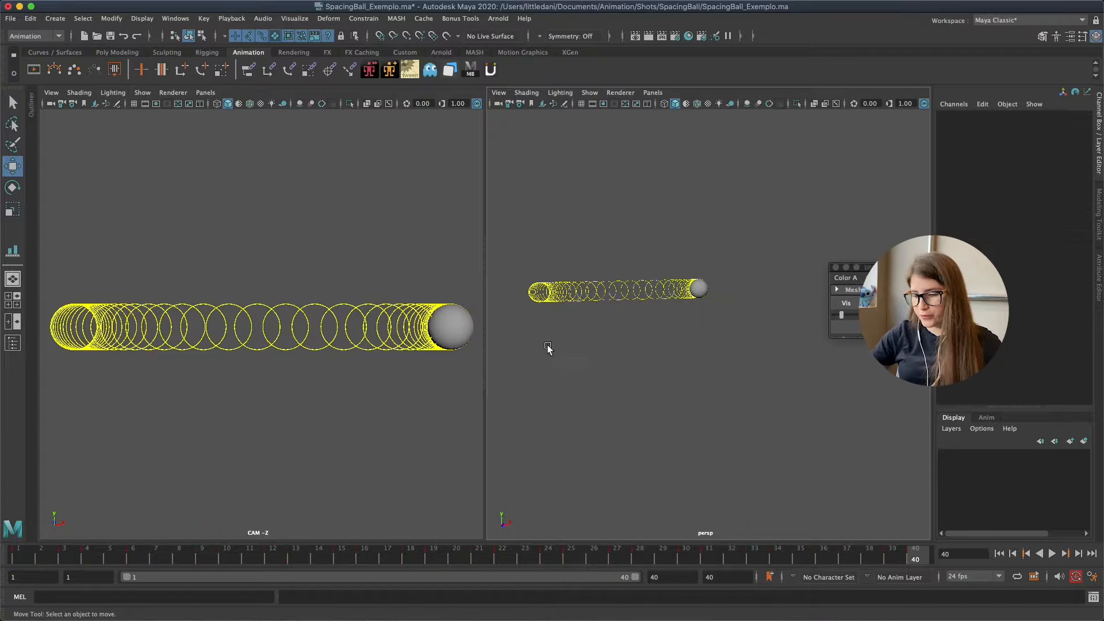
Widen the CAM -Z viewport and frame the selected ball in the perspective view
left_click_drag(485, 268, 661, 276)
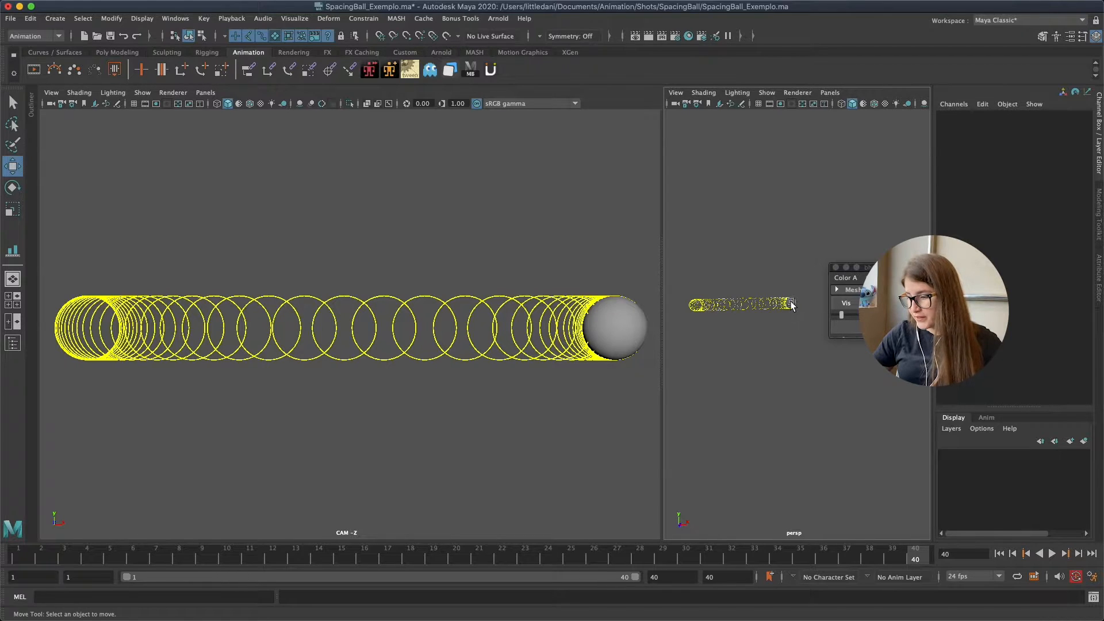
left_click_drag(786, 285, 812, 334)
key("f")
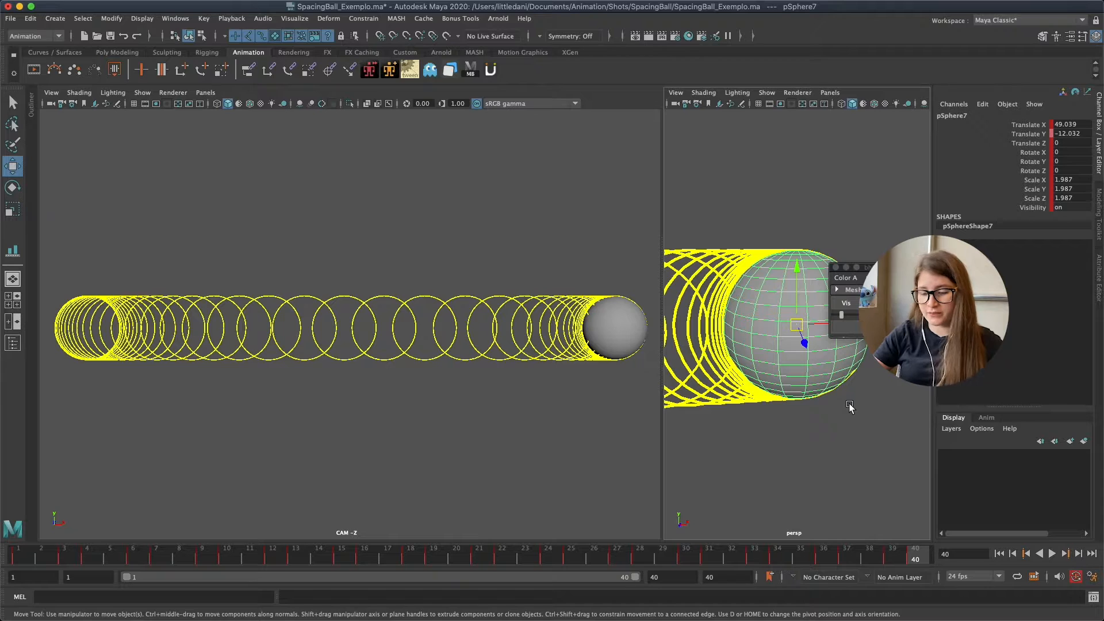
Move the bhGhost window clear of the ball's path and compare the ball's positions at frames 40 and 1
left_click(21, 561)
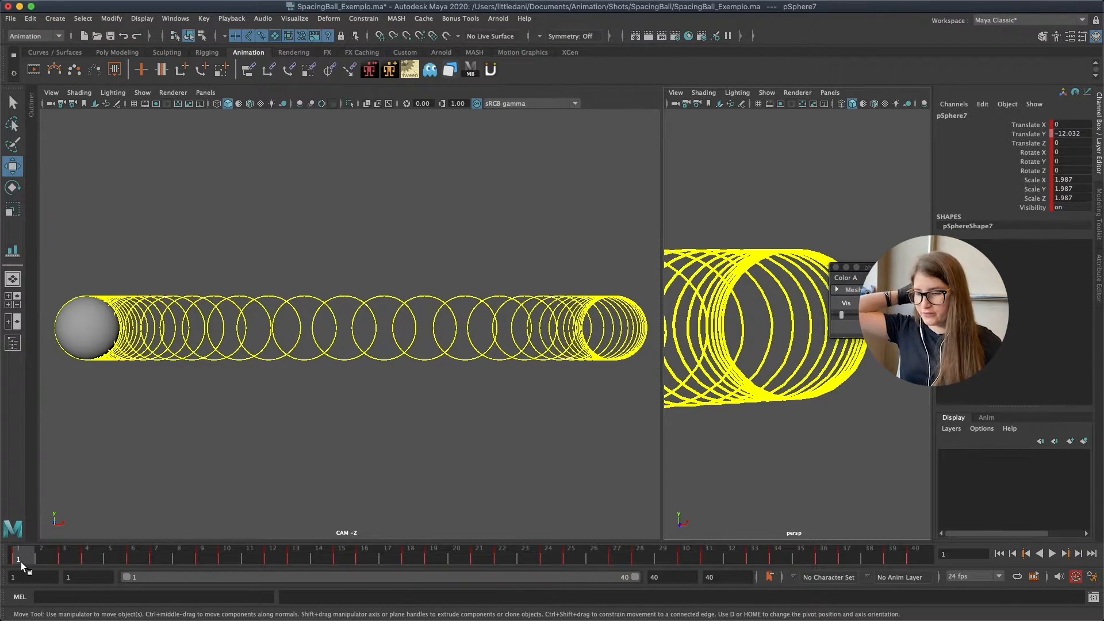
left_click_drag(896, 269, 883, 73)
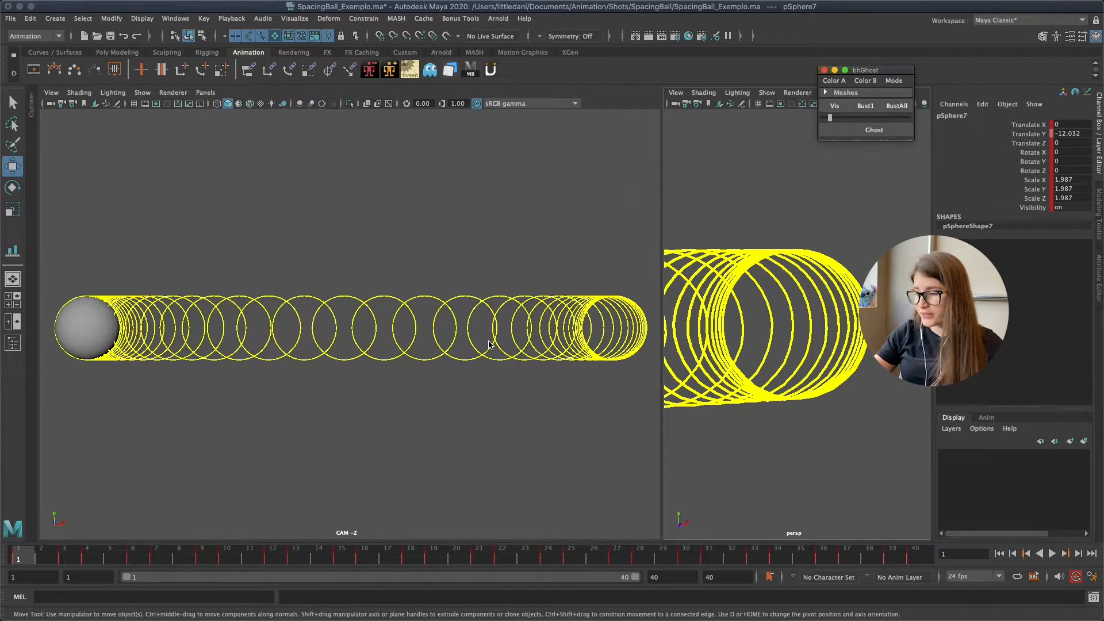
middle_click_drag(728, 287, 828, 256, "alt")
scroll(791, 197, "down", 10)
scroll(787, 229, "up", 5)
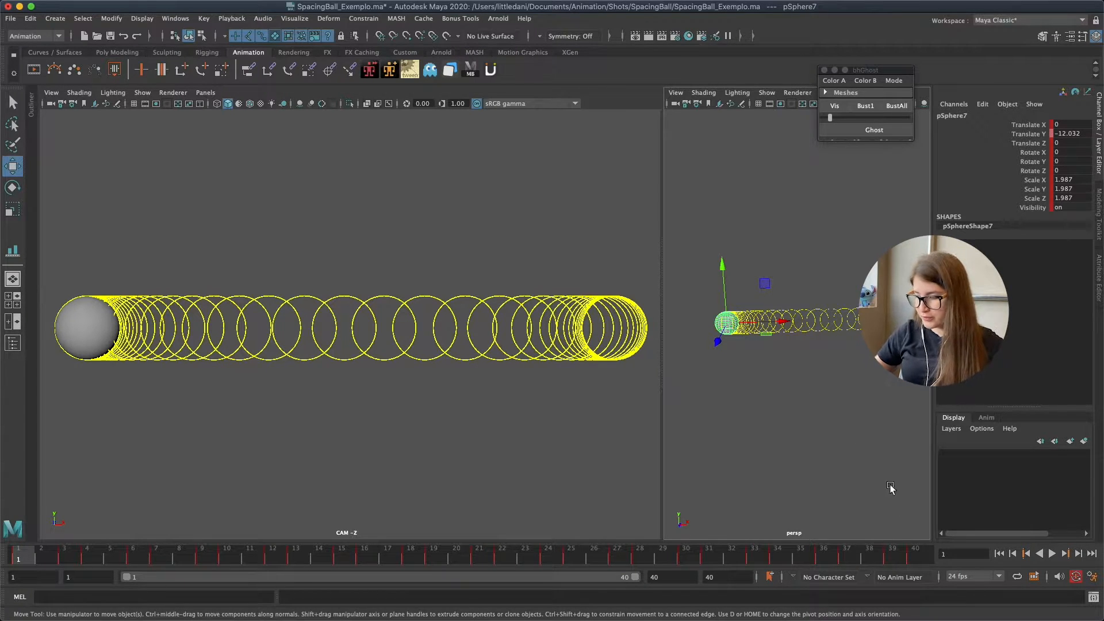
left_click(916, 558)
left_click(26, 559)
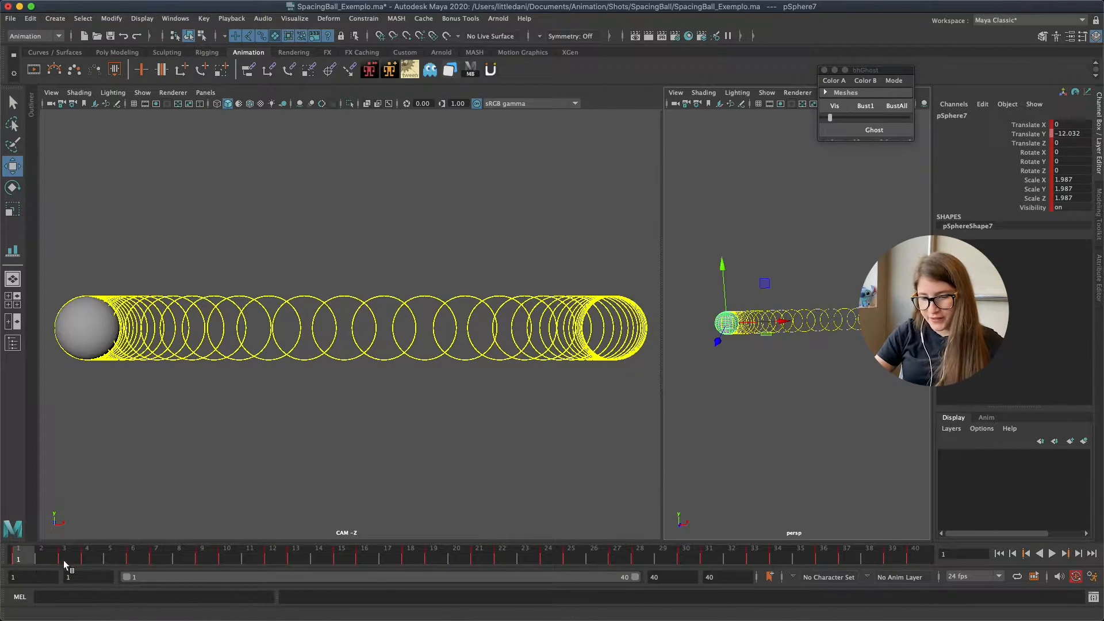
Thin the ghost outlines and step from frame 1 to frame 35 to examine the ball's spacing
left_click_drag(830, 117, 826, 118)
key("alt+period")
key("alt+period")
key("alt+period")
key("alt+period")
key("alt+period")
key("alt+period")
key("alt+period")
key("alt+period")
key("alt+period")
key("alt+period")
key("alt+period")
key("alt+period")
key("alt+period")
key("alt+period")
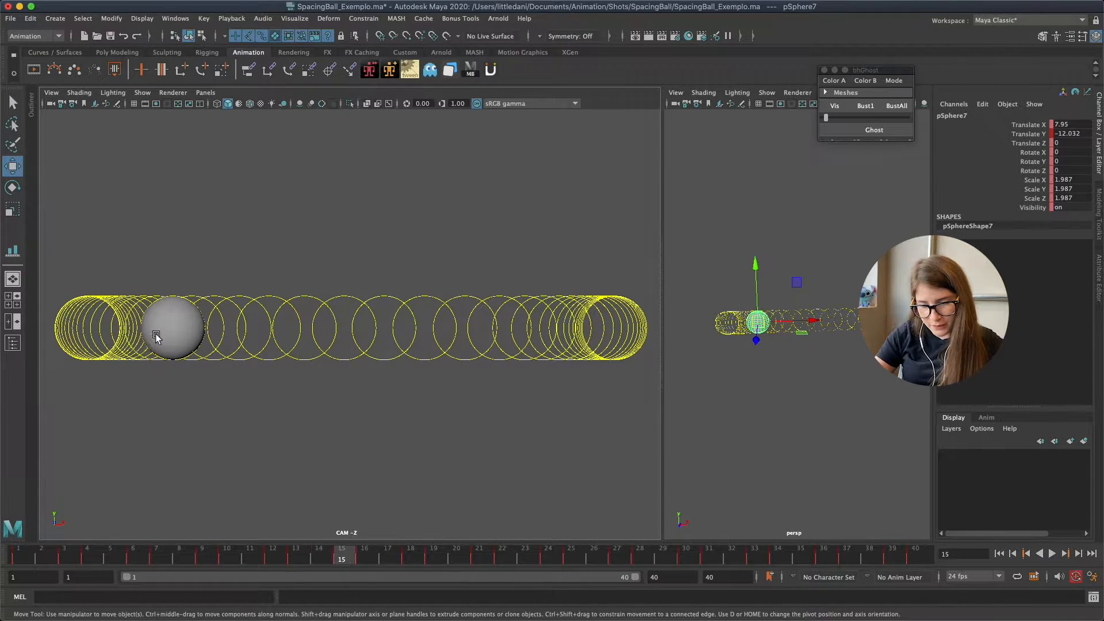
key("alt+period")
key("alt+period")
key("alt+period")
key("alt+period")
key("alt+period")
key("alt+period")
key("alt+period")
key("alt+period")
key("alt+period")
key("alt+period")
key("alt+period")
key("alt+period")
key("alt+period")
key("alt+period")
key("alt+period")
key("alt+period")
key("alt+period")
key("alt+period")
key("alt+period")
key("alt+period")
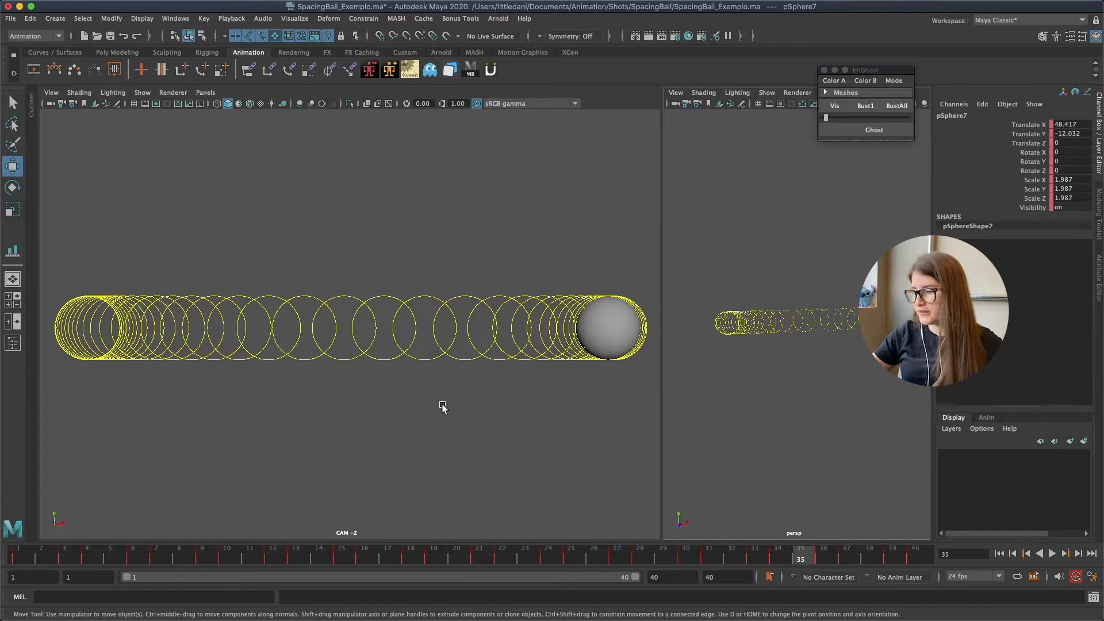
Hide the ghost outlines, close bhGhost and return to frame 1
left_click(838, 108)
left_click(824, 69)
left_click(16, 557)
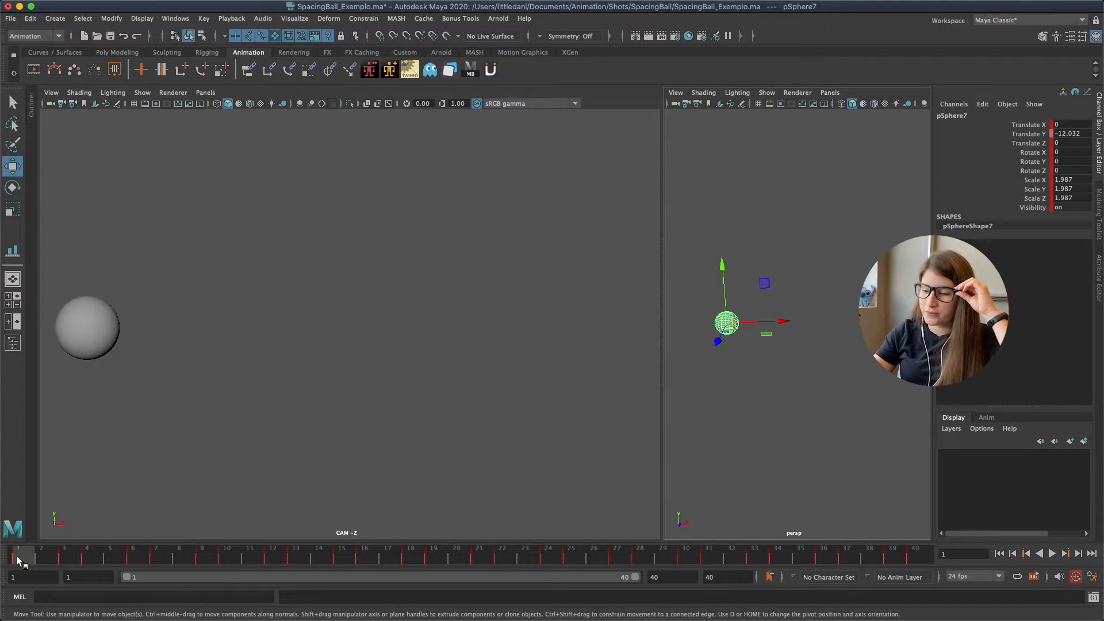
Open the Grease Pencil tool for the CAM -Z view and place its window above the ball's path
left_click(117, 105)
left_click_drag(501, 280, 314, 231)
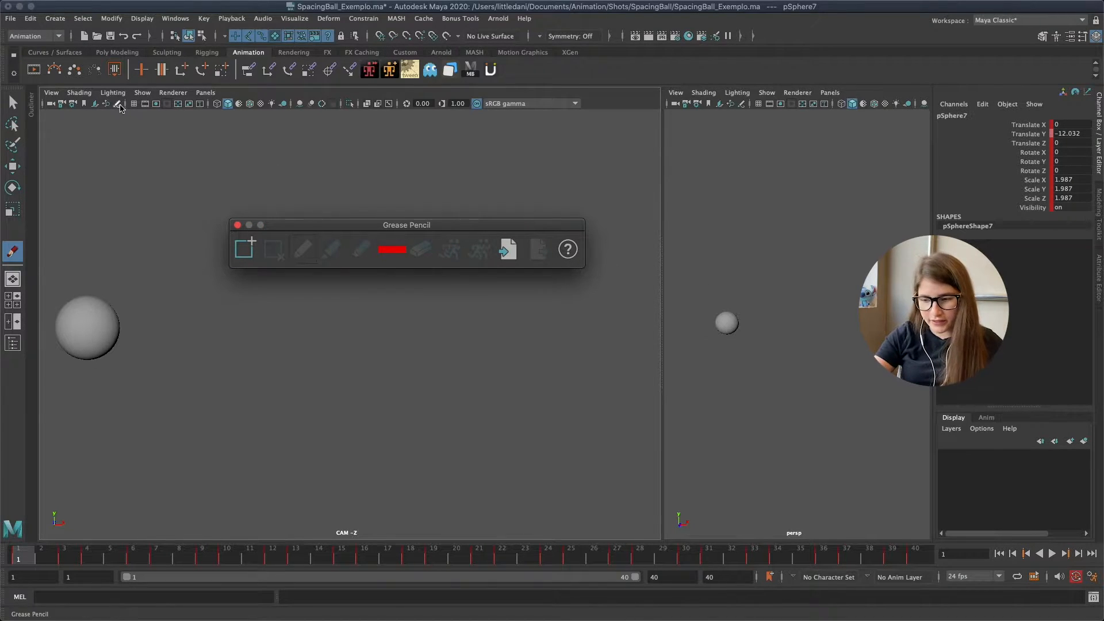
left_click_drag(278, 229, 242, 189)
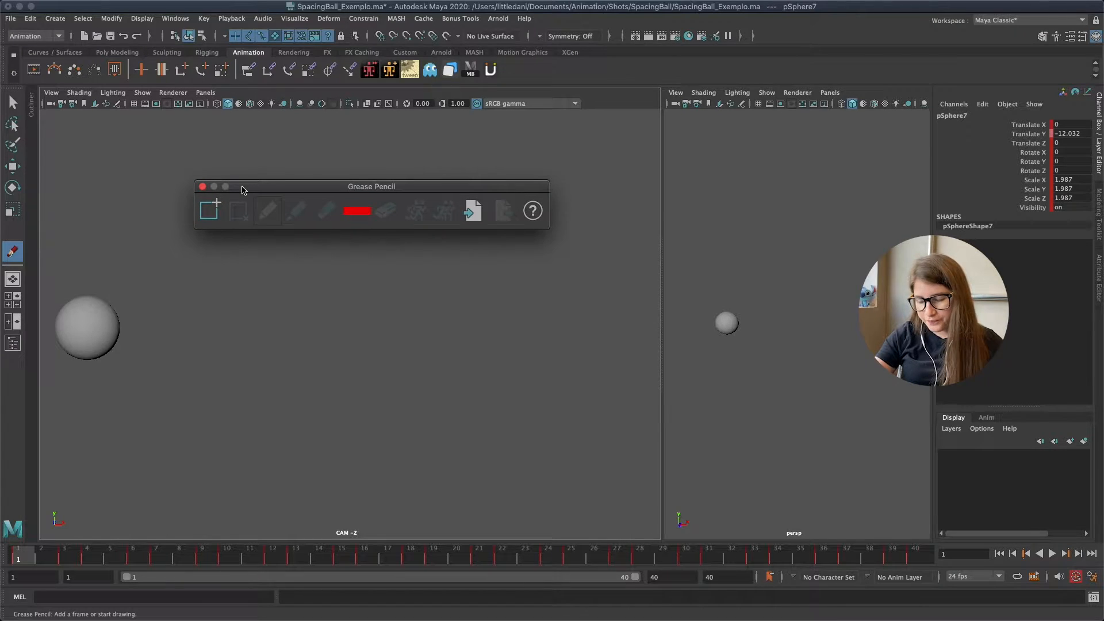
Scribble red test strokes across CAM -Z on a grease pencil frame at frame 1 and delete that frame
left_click(211, 212)
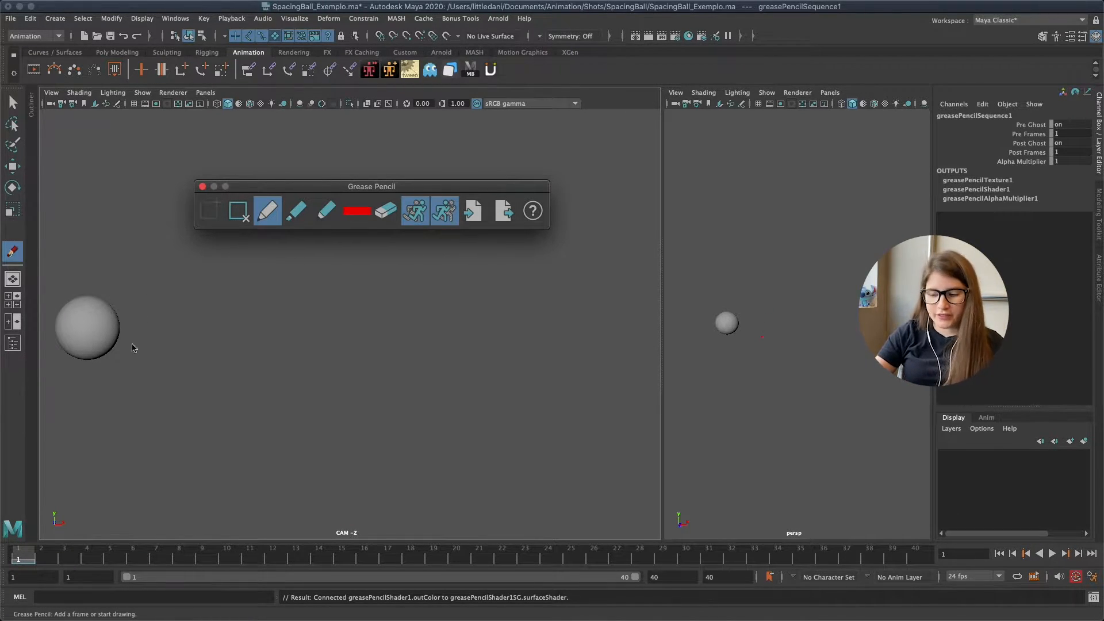
mouse_move(167, 212)
left_mouse_down()
mouse_move(378, 330)
mouse_move(496, 311)
mouse_move(583, 462)
left_mouse_up()
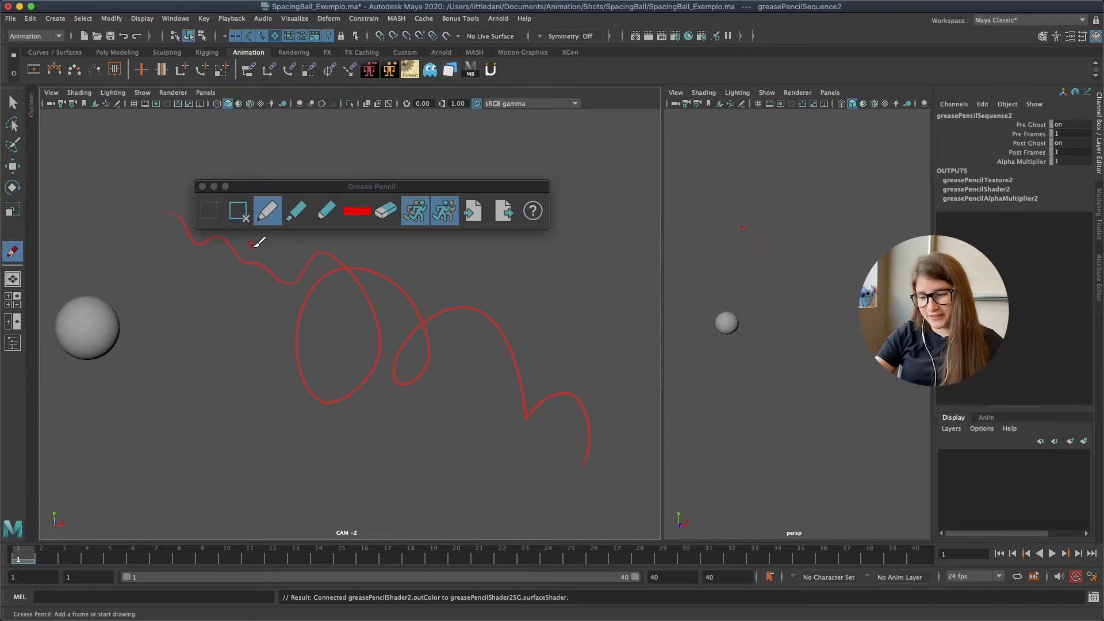
left_click_drag(313, 325, 565, 297)
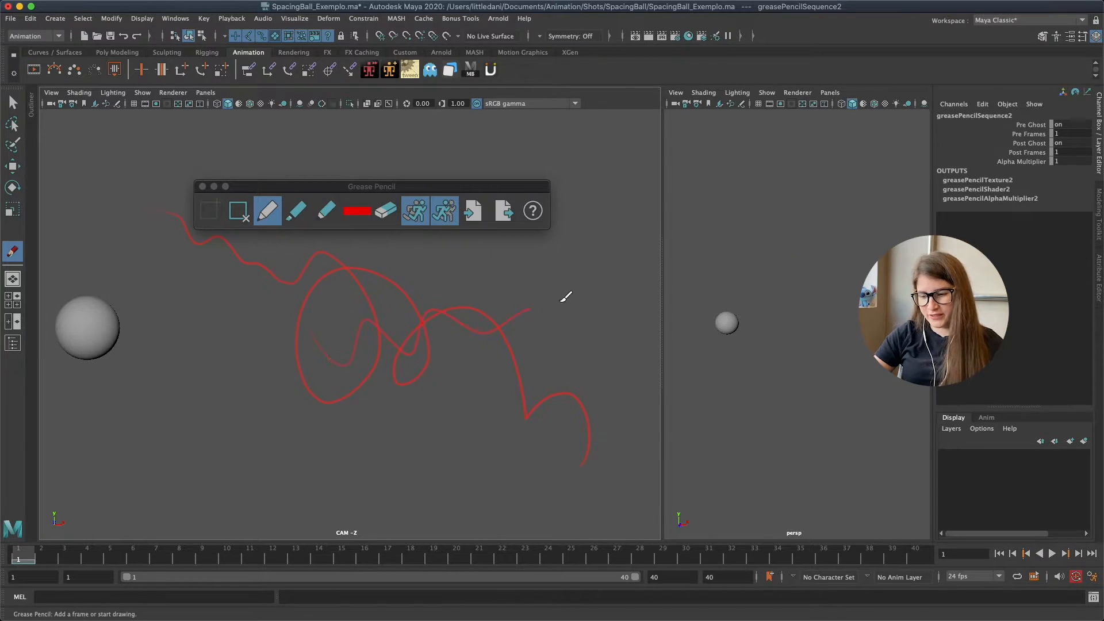
left_click(239, 211)
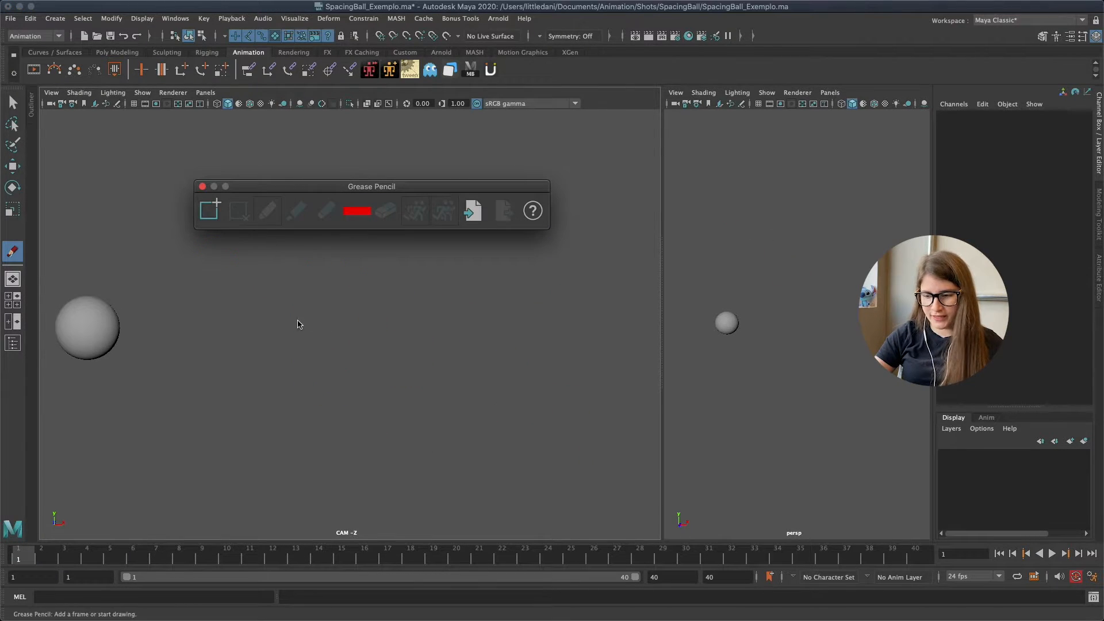
Add a grease pencil frame at frame 1 and check the Grease Pencil display option of the CAM -Z view
left_click(209, 212)
left_click(142, 92)
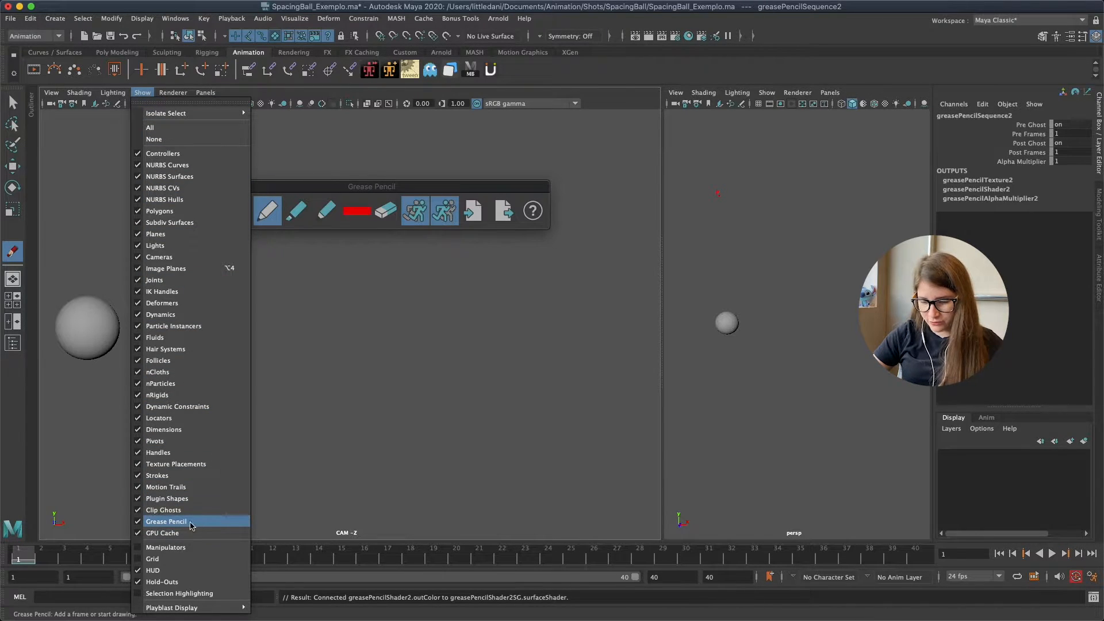
left_click_drag(333, 185, 413, 167)
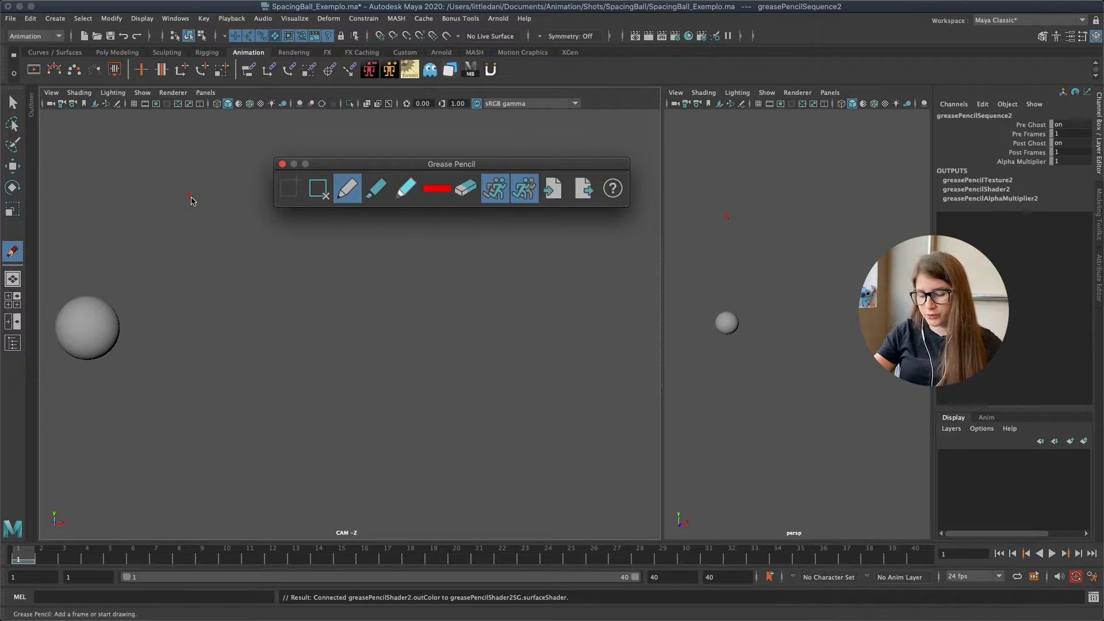
Mark the ball's leading edge with a short red vertical pencil stroke on each of frames 1 to 17
mouse_move(119, 329)
left_mouse_down()
mouse_move(119, 345)
mouse_move(122, 322)
mouse_move(120, 342)
mouse_move(151, 329)
mouse_move(245, 345)
left_mouse_up()
key("alt+period")
key("alt+period")
key("alt+period")
key("alt+period")
key("alt+period")
key("alt+period")
key("alt+period")
key("alt+period")
key("alt+period")
key("alt+period")
key("alt+period")
key("alt+period")
key("alt+period")
key("alt+period")
key("alt+period")
key("alt+comma")
key("alt+period")
key("alt+period")
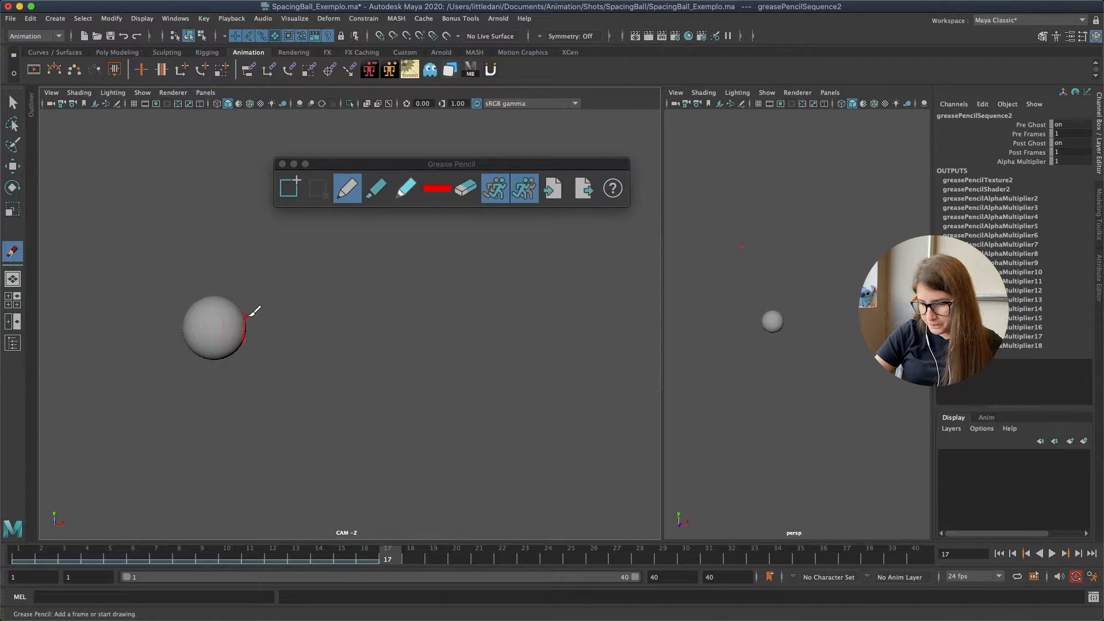
Mark the ball's leading edge with a short red pencil stroke on each of frames 18 to 30
key("alt+period")
key("alt+period")
key("alt+comma")
mouse_move(271, 323)
left_mouse_down()
mouse_move(270, 343)
mouse_move(614, 340)
left_mouse_up()
key("alt+period")
key("alt+period")
key("alt+period")
key("alt+period")
key("alt+period")
key("alt+period")
key("alt+period")
key("alt+period")
key("alt+period")
key("alt+period")
key("alt+period")
key("alt+period")
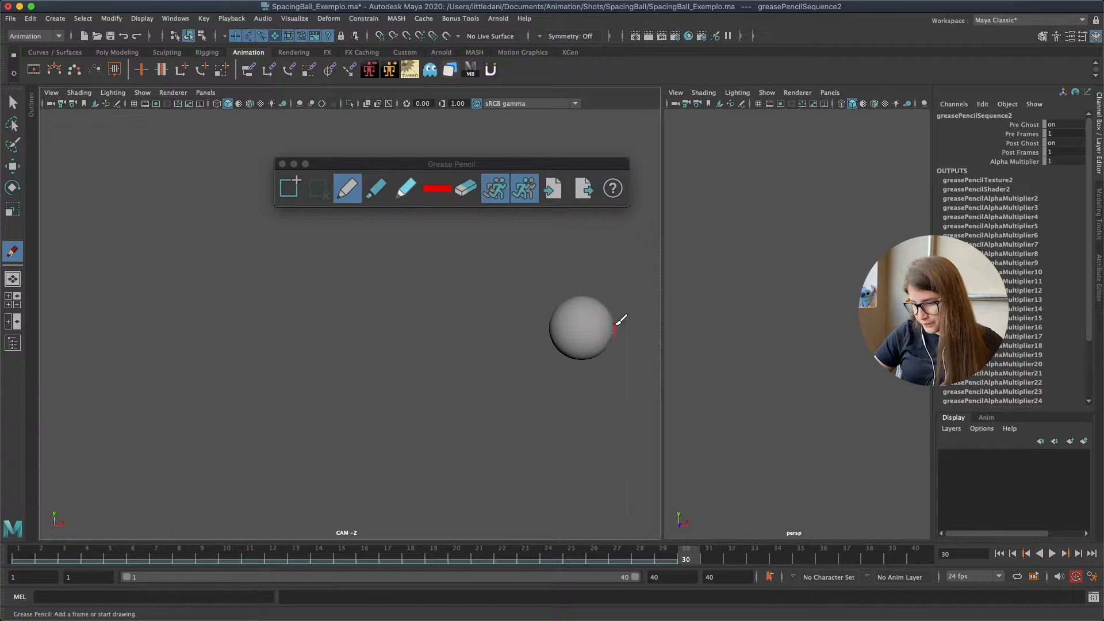
Mark the ball's leading edge with a short red pencil stroke on each of frames 31 to 40
key("alt+period")
key("alt+period")
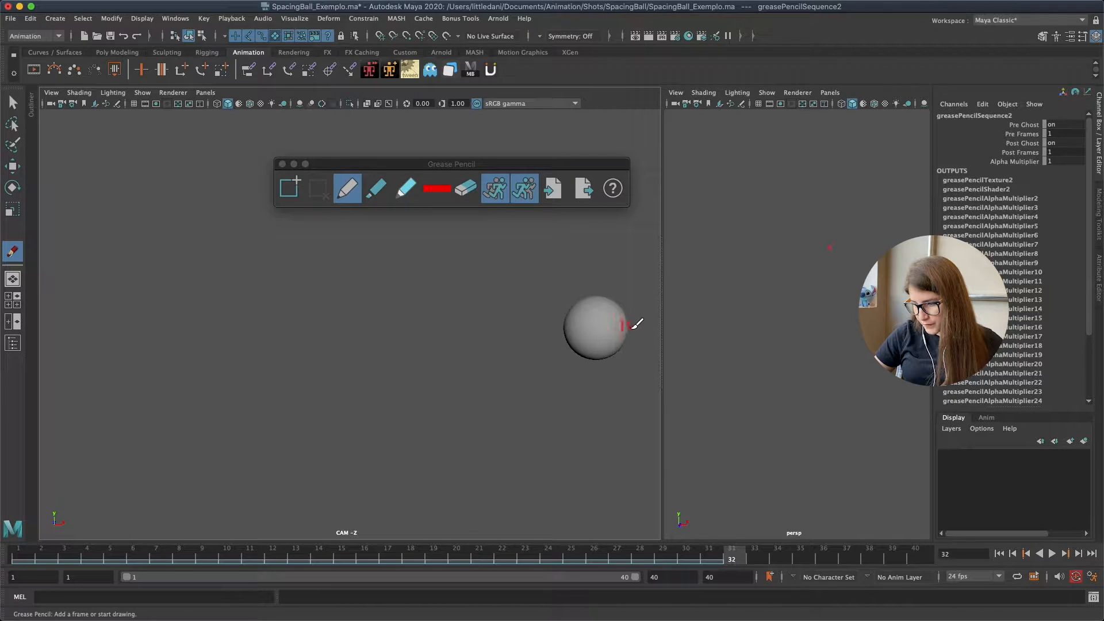
key("alt+period")
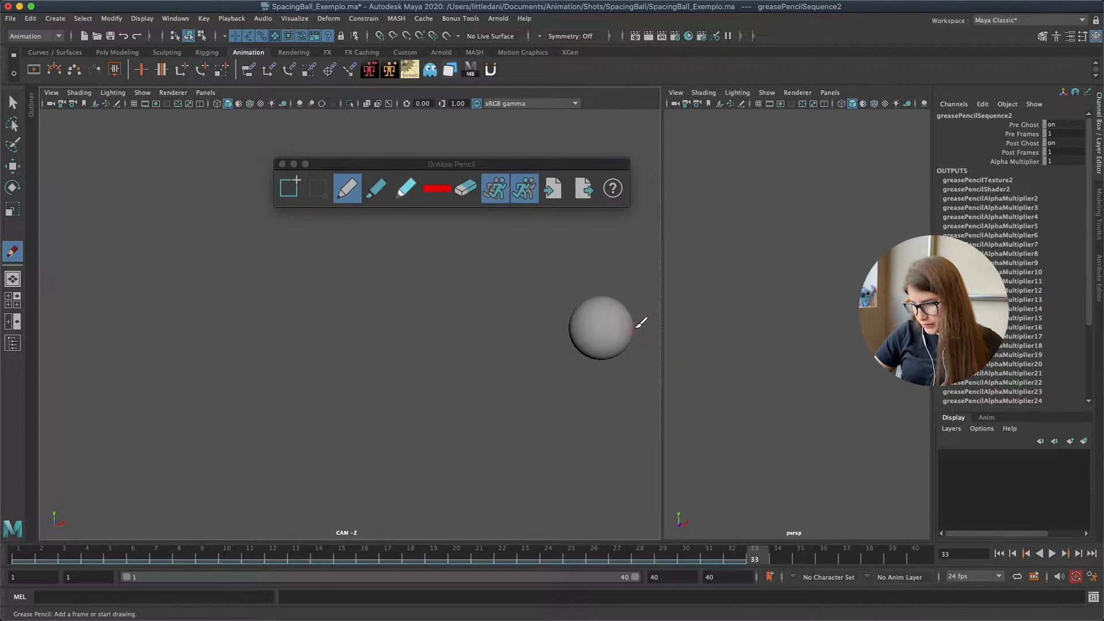
key("alt+period")
key("alt+period")
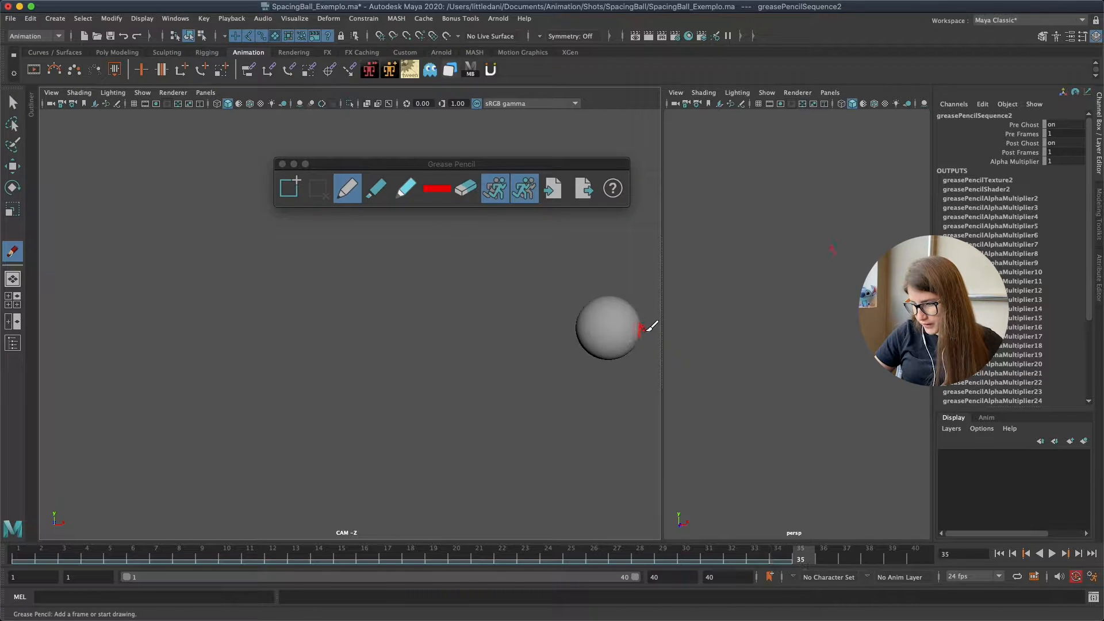
key("alt+period")
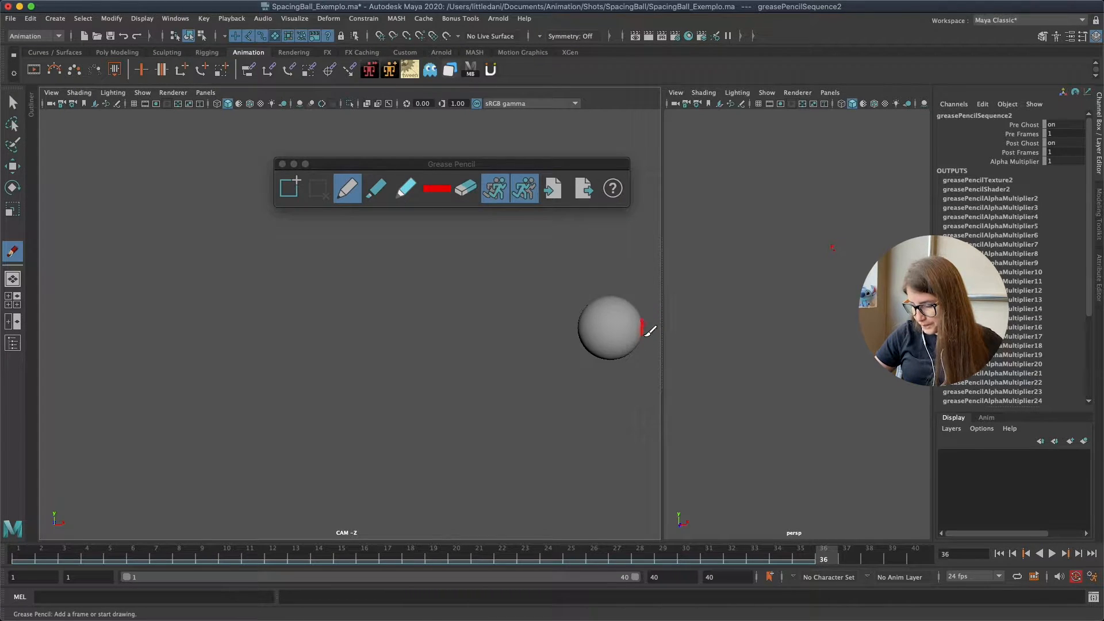
key("alt+period")
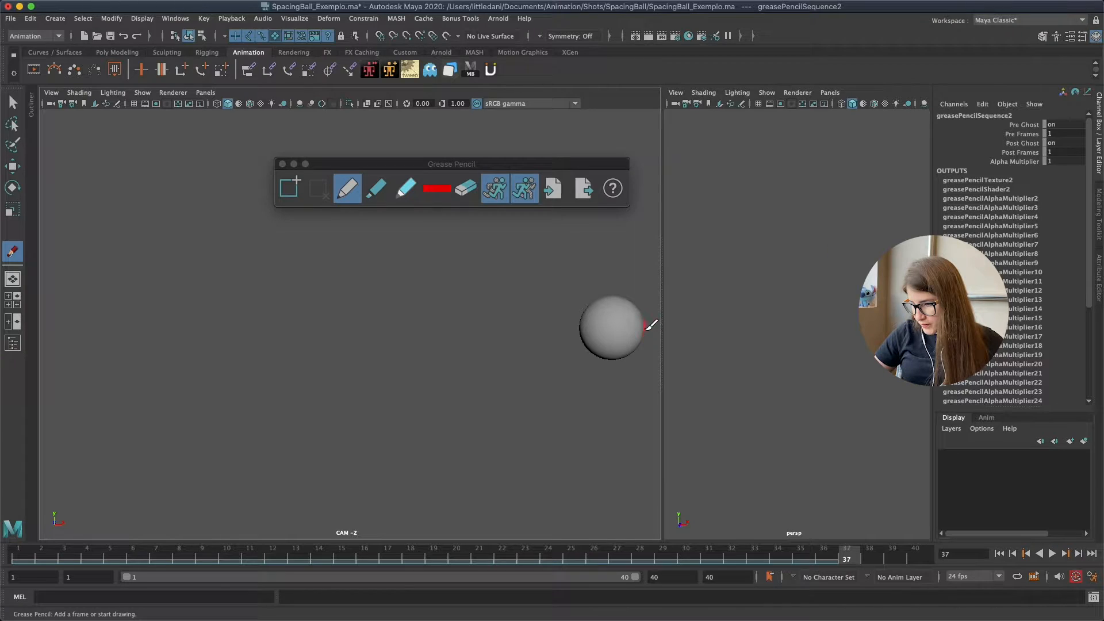
key("alt+period")
key("alt+period")
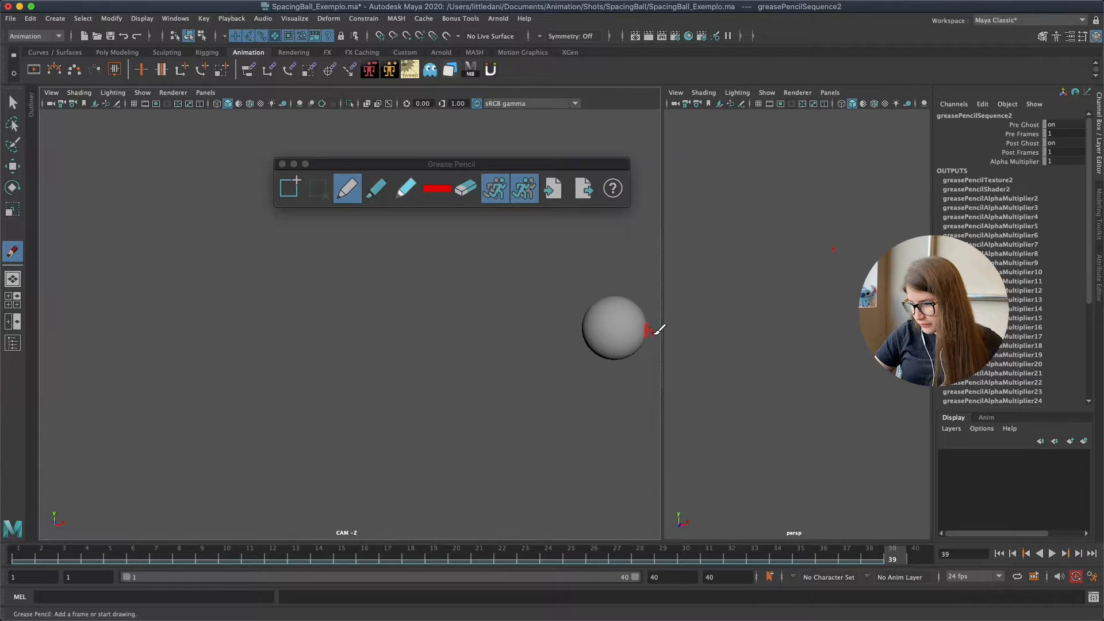
left_click_drag(654, 323, 656, 311)
key("alt+period")
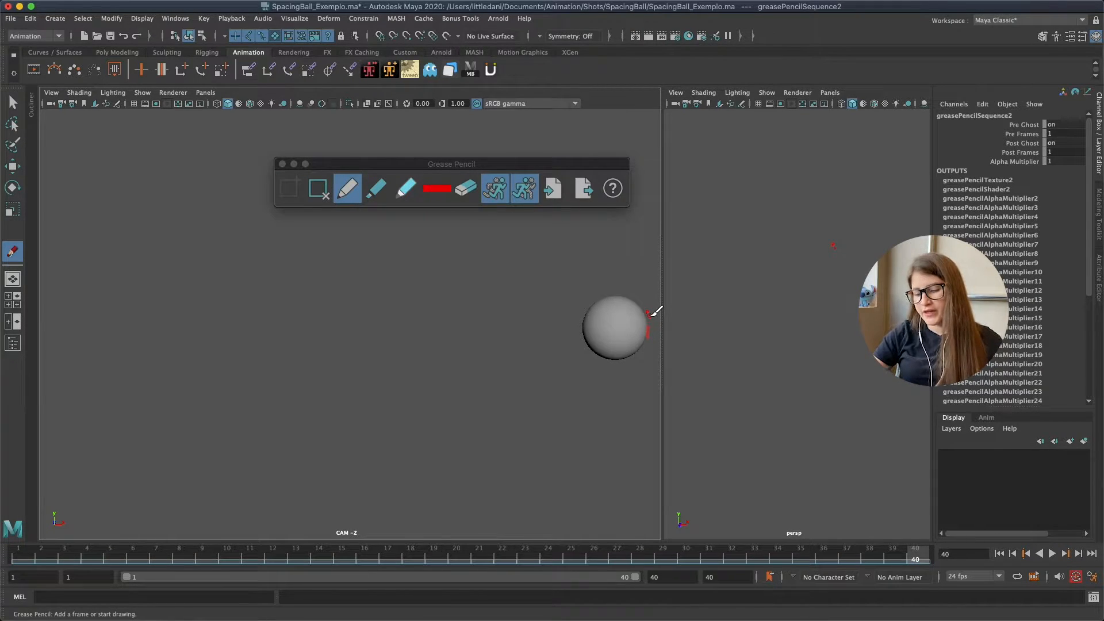
Scrub through the early marked frames, returning to frame 1, and switch to the Move tool
left_click_drag(70, 554, 250, 556)
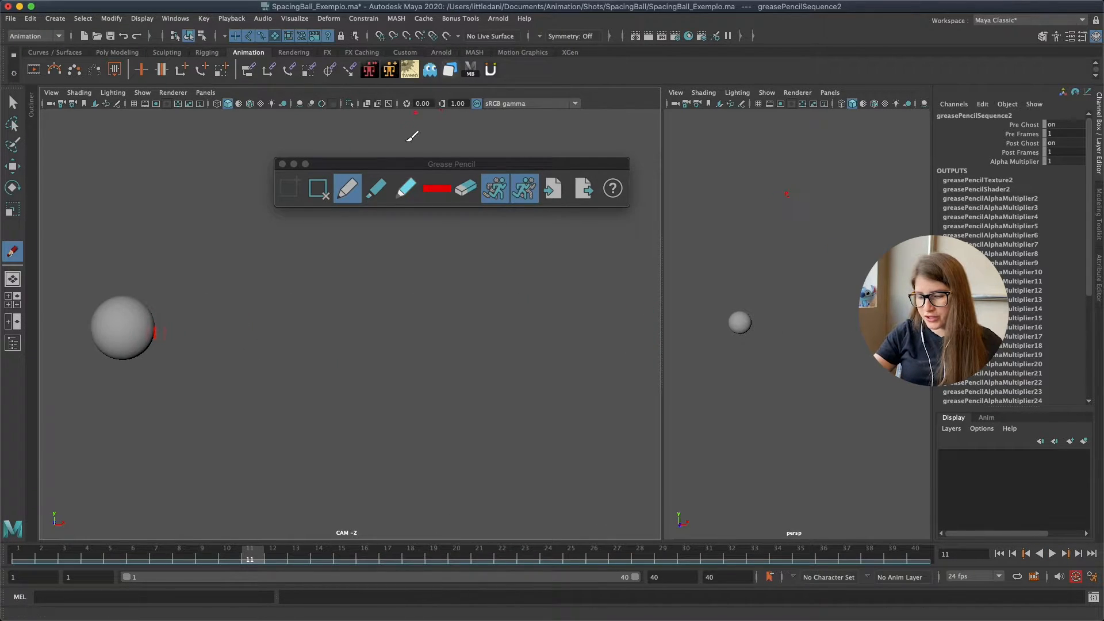
left_click(41, 556)
left_click_drag(64, 560, 18, 558)
key("w")
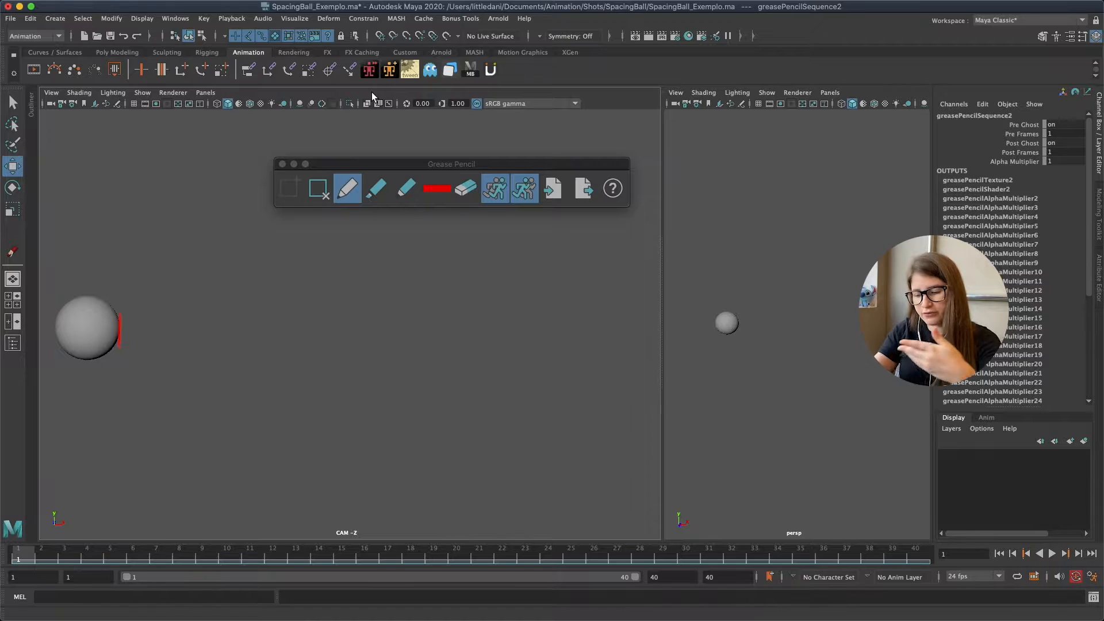
Compare the neighbouring pencil marks around frame 19 and play the animation to review the spacing
left_click(447, 565)
key("alt+comma")
key("alt+period")
left_click(496, 442)
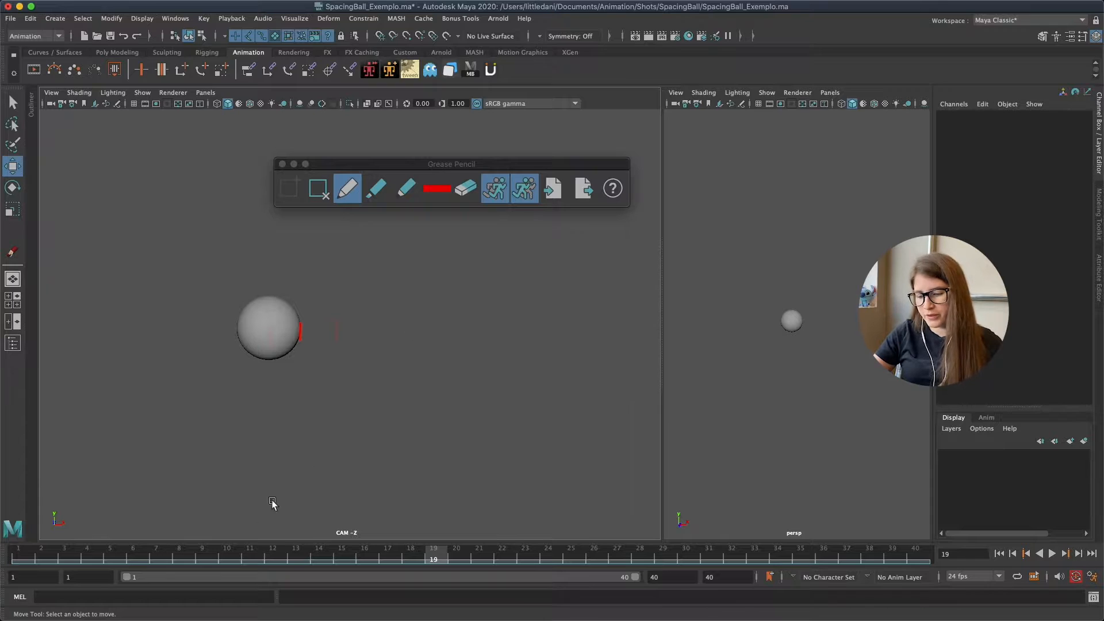
left_click_drag(50, 560, 2, 564)
key("alt+v")
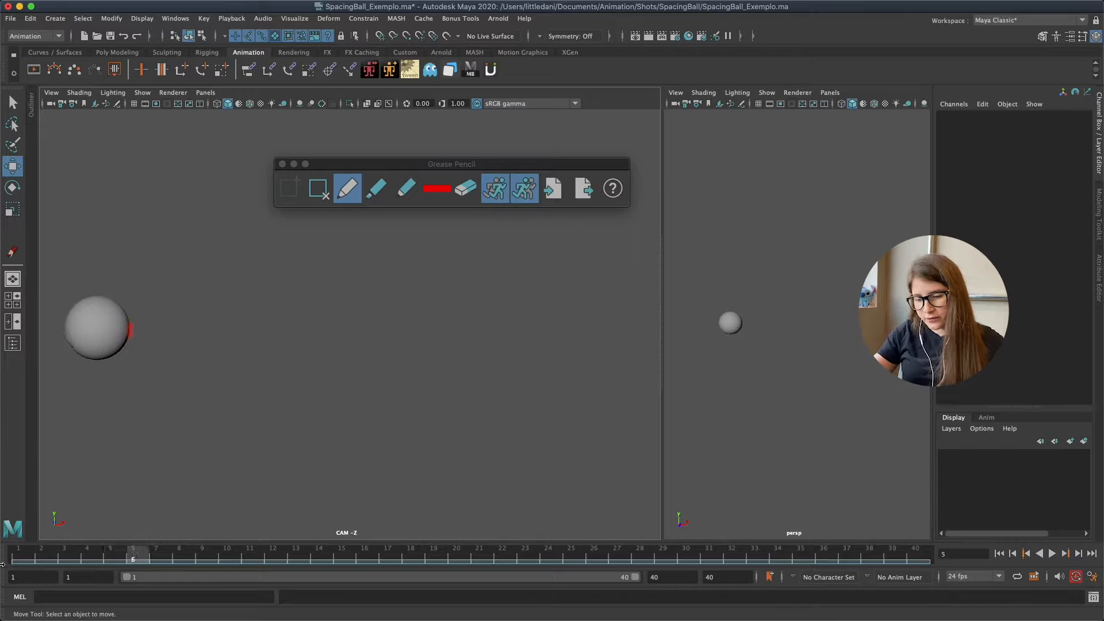
key("alt+v")
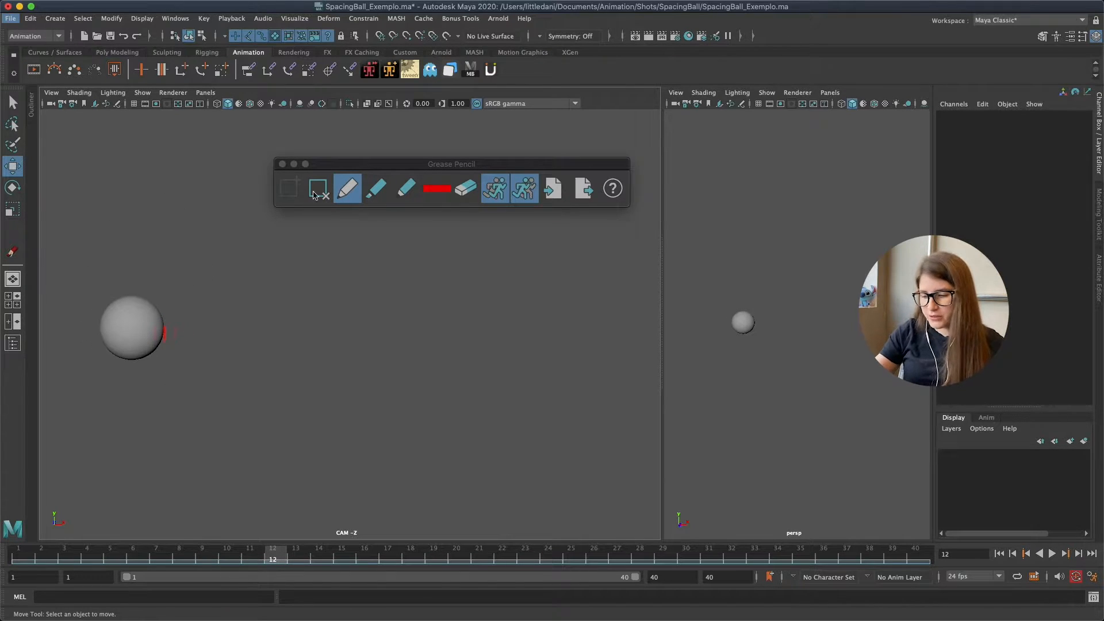
Play the animation from the start, pause around frame 23, and scrub back to frame 1 to review the marked spacing
left_click(41, 554)
key("alt+v")
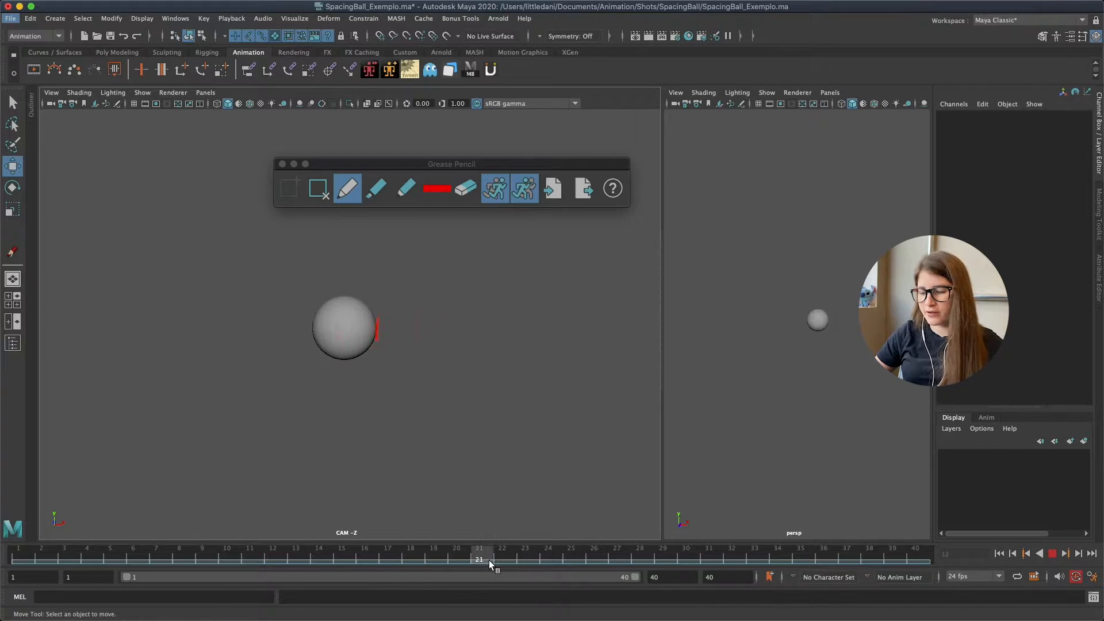
key("alt+v")
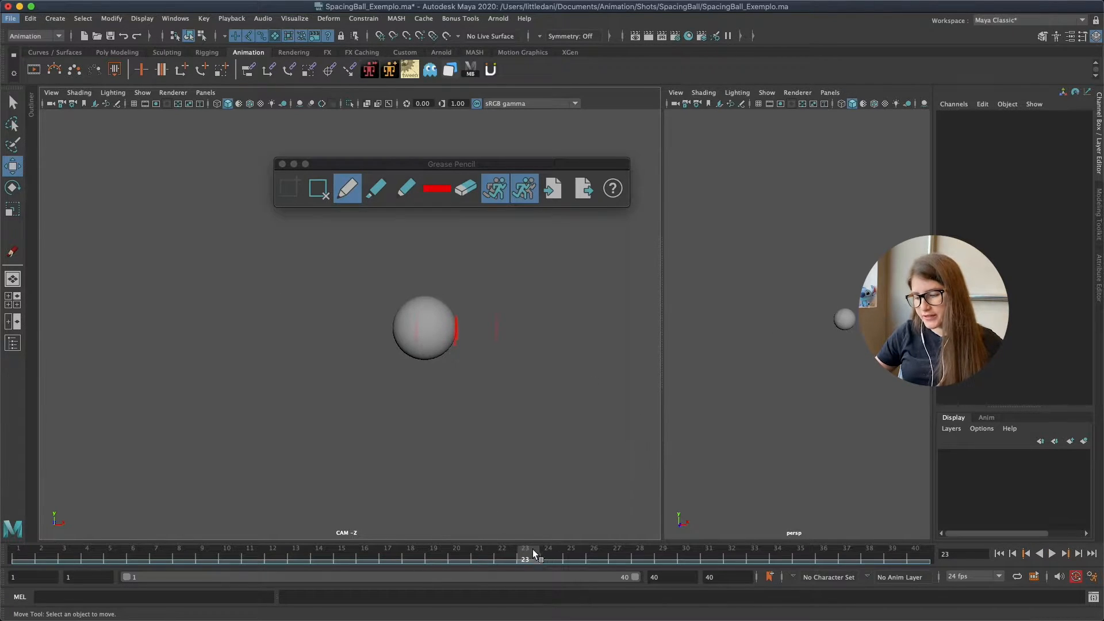
key("alt+v")
left_click_drag(885, 553, 29, 564)
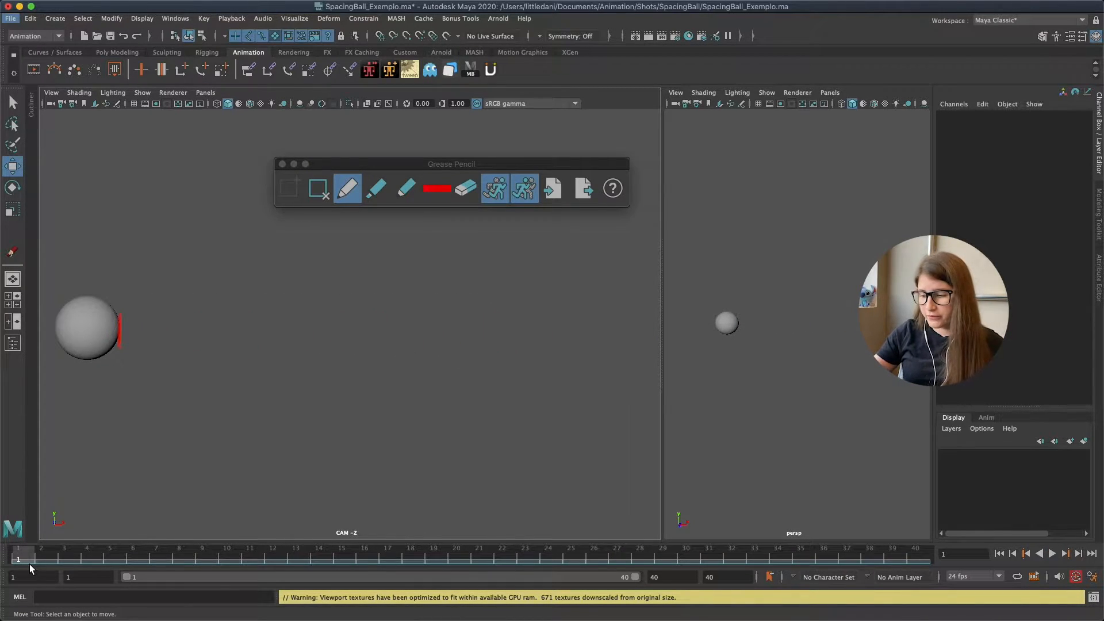
Open bhGhost and show the ball's yellow ghost outlines along its whole path
left_click(449, 70)
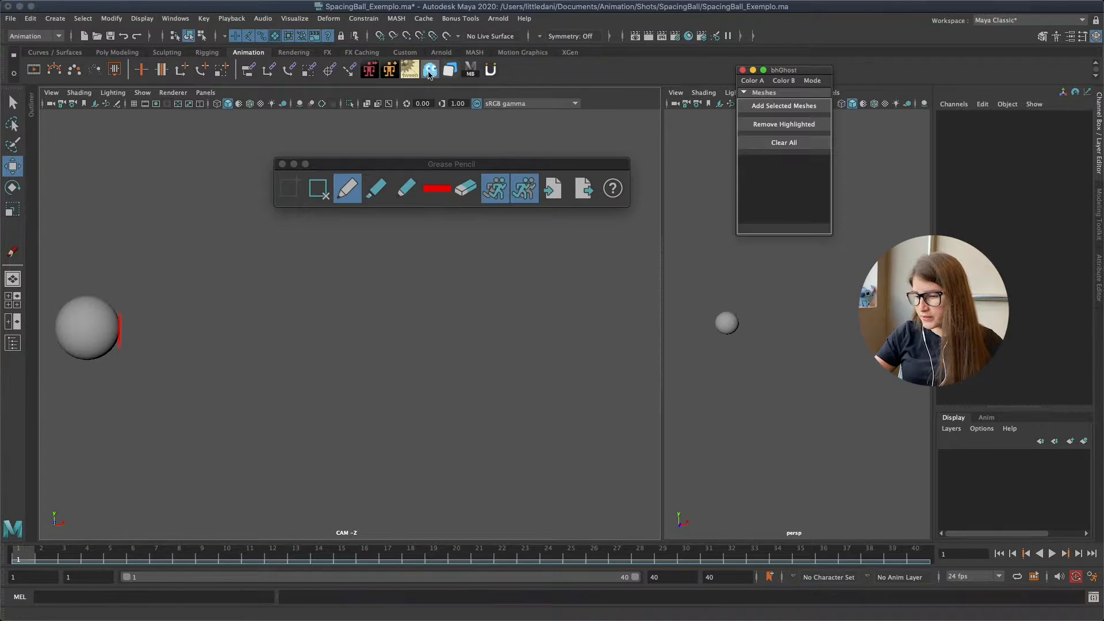
left_click(797, 107)
left_click(759, 108)
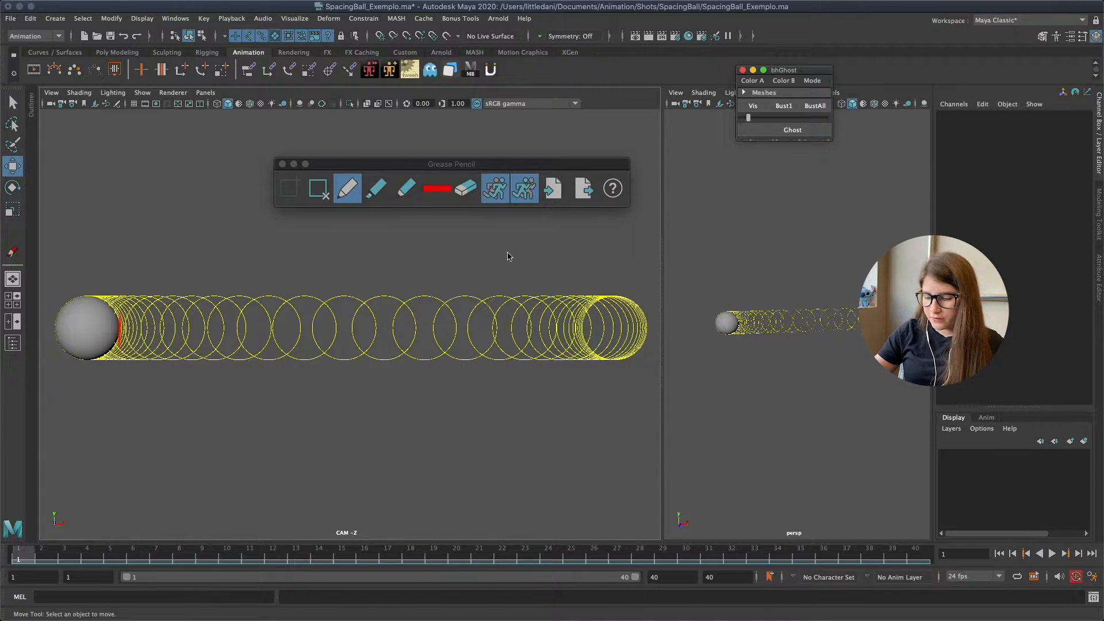
left_click(142, 93)
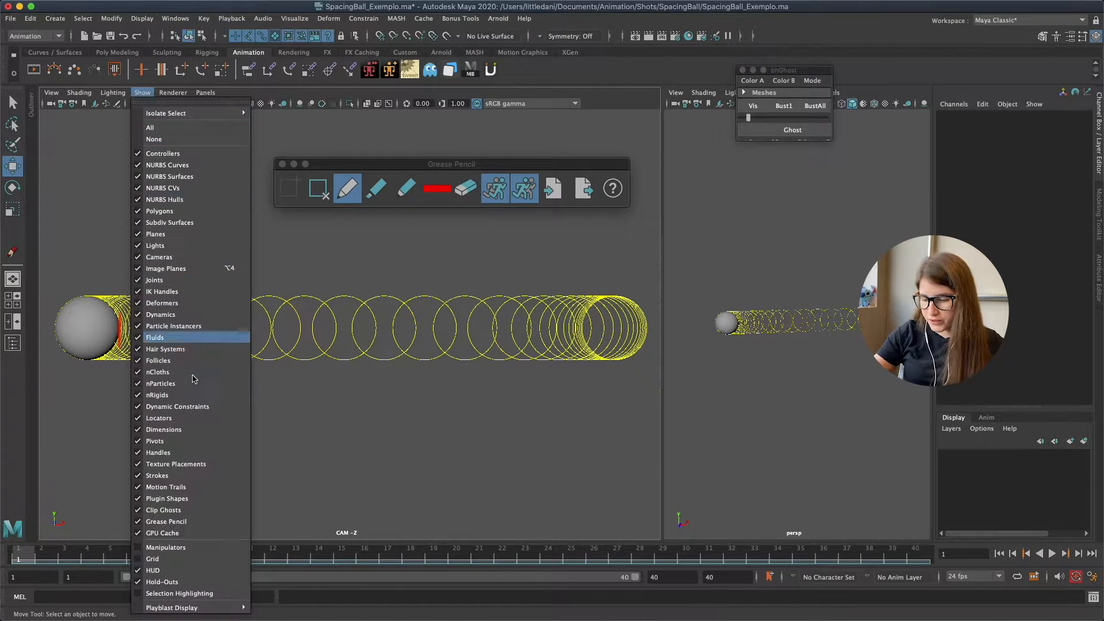
left_click(183, 519)
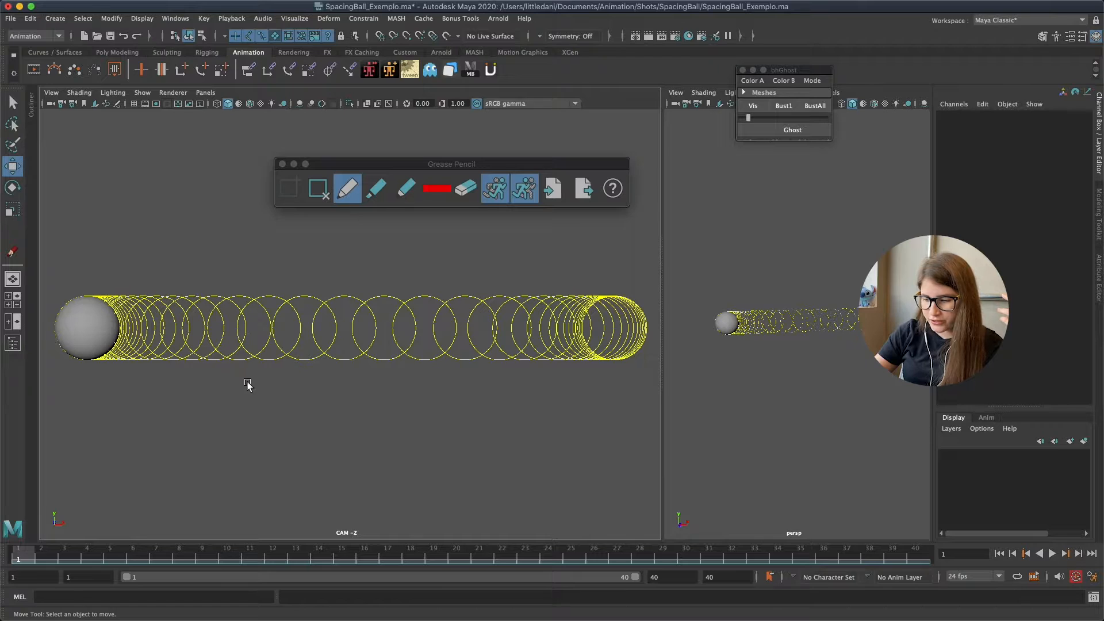
left_click(350, 194)
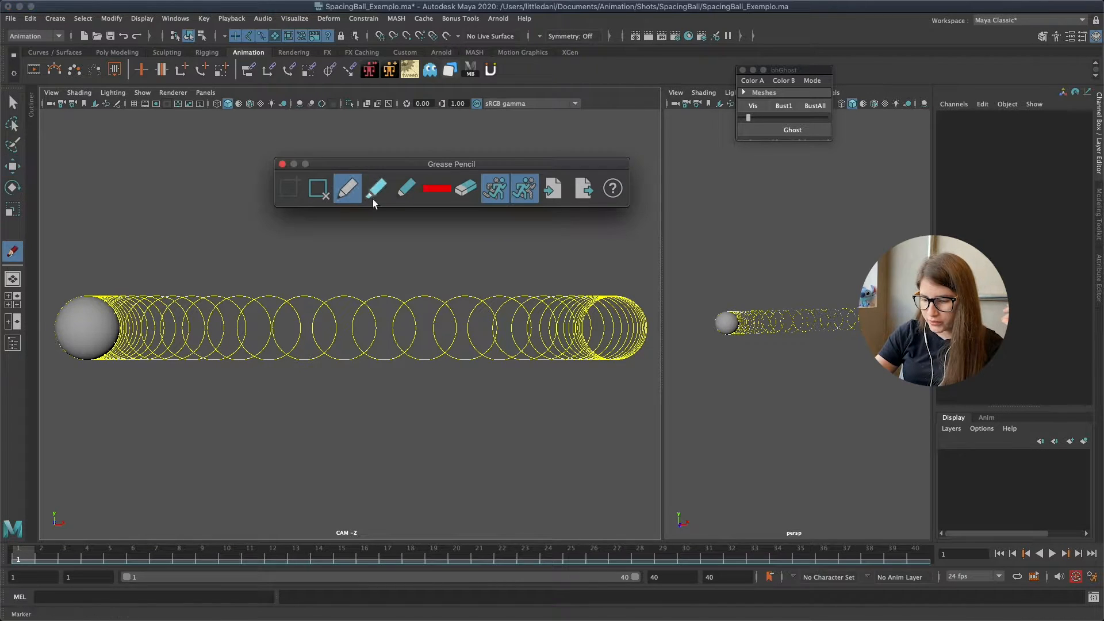
left_click(116, 93)
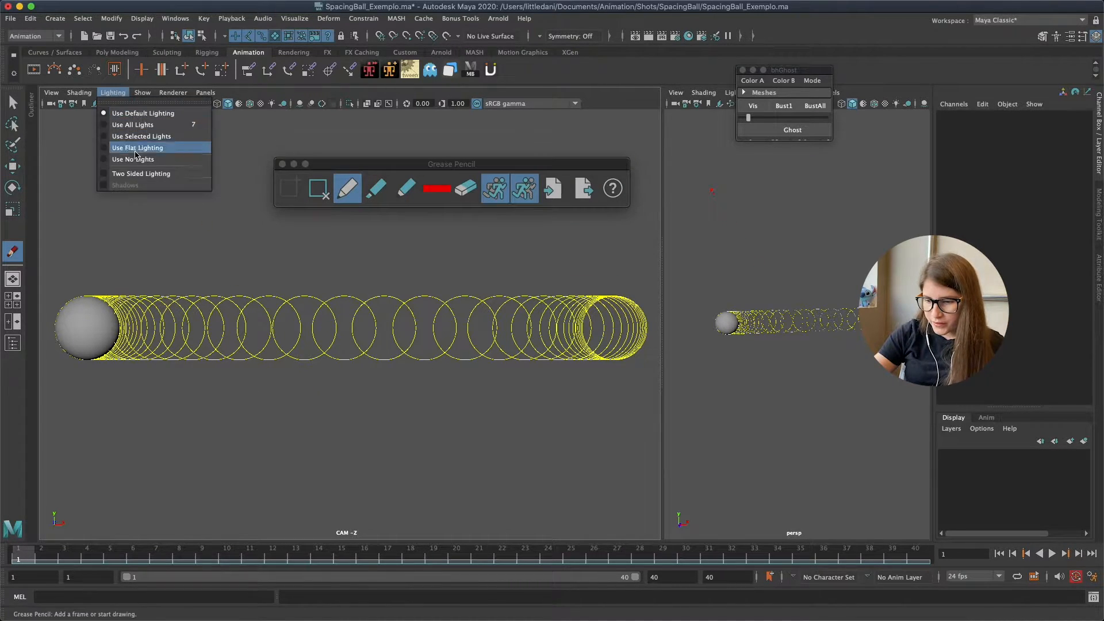
left_click(87, 92)
left_click(143, 94)
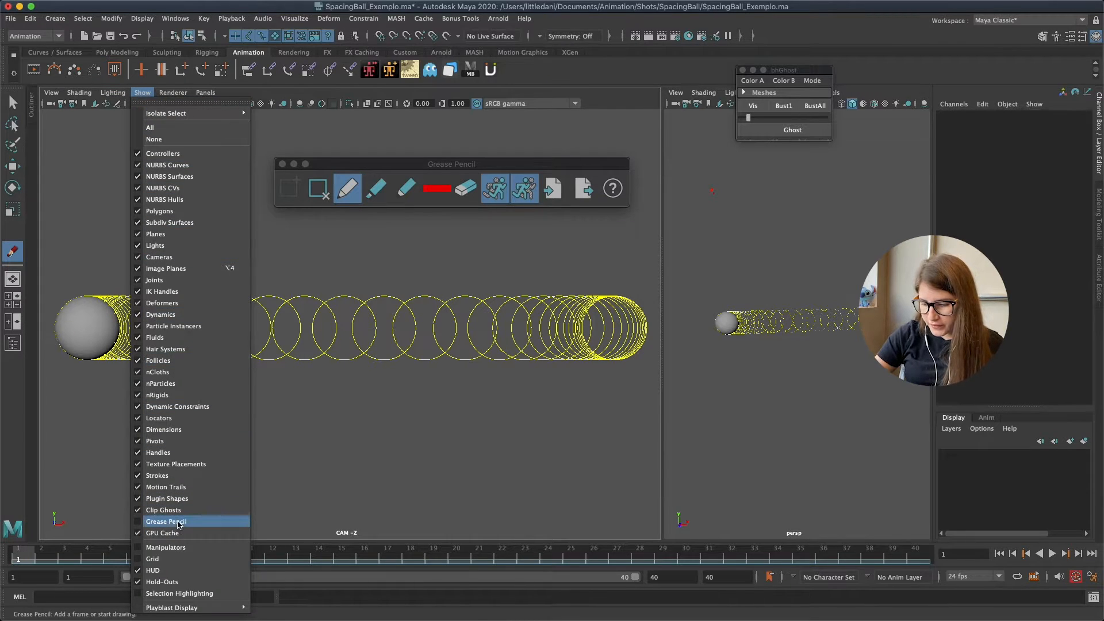
left_click(181, 521)
key("w")
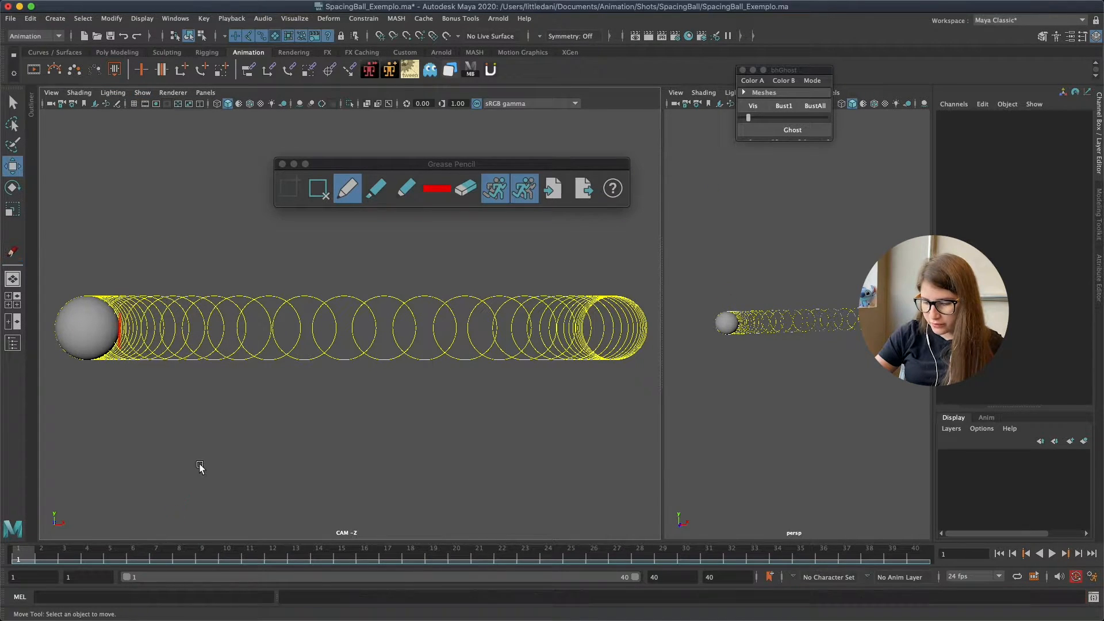
Delete the Grease Pencil frames from frame 2 to 40 and return to frame 1
left_click_drag(43, 555, 923, 568, "shift")
right_click(875, 559)
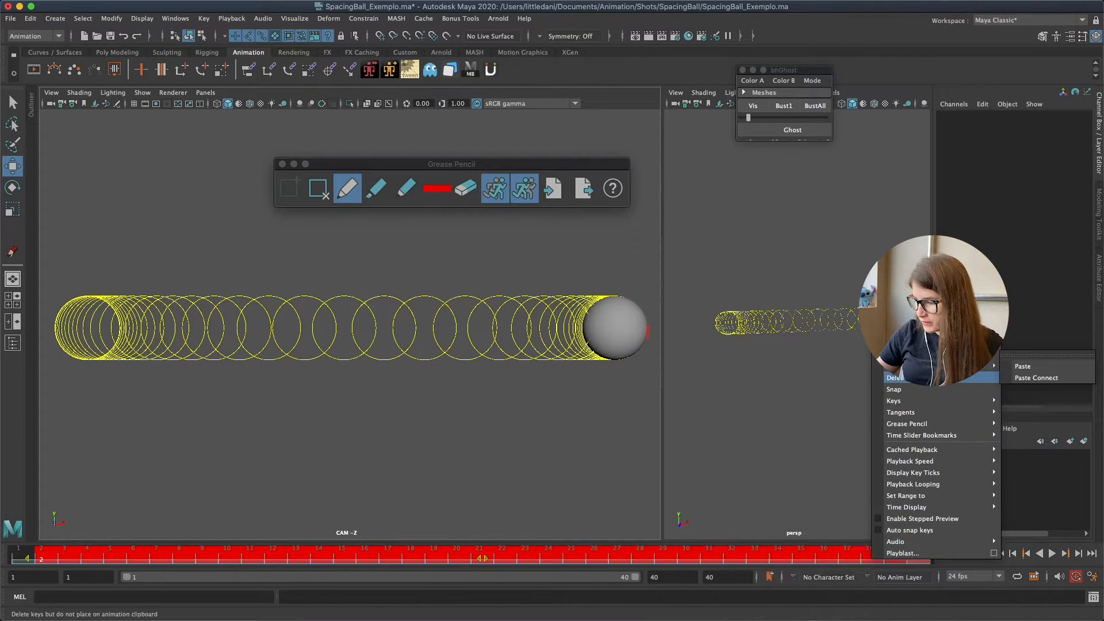
left_click(920, 377)
left_click(33, 554)
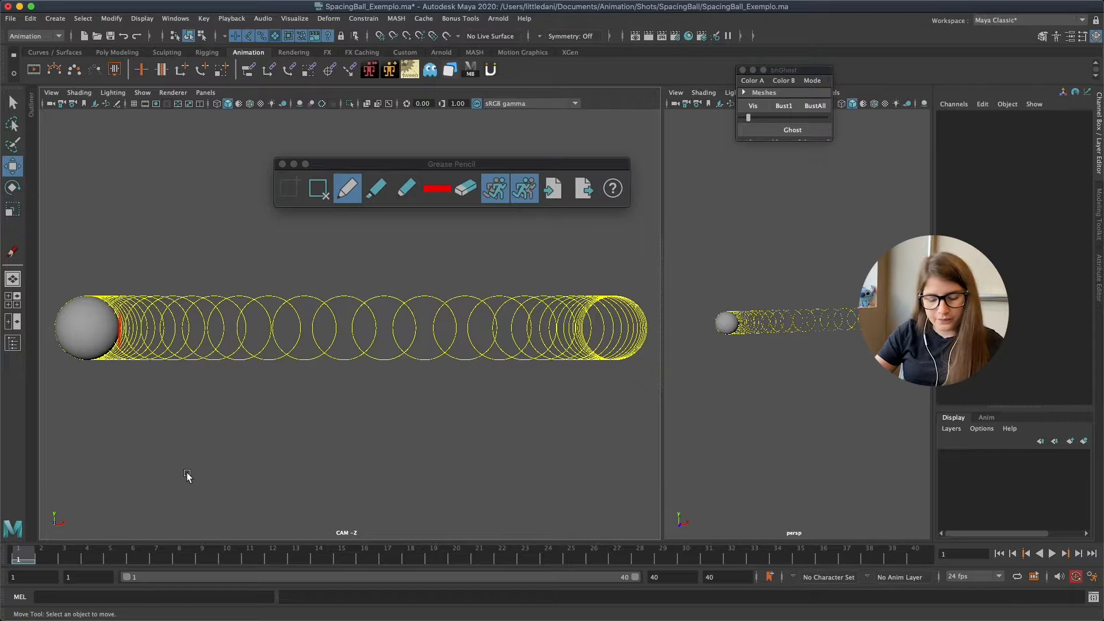
Add a Grease Pencil frame at frame 1 and mark the ghost outlines' leading edges in red from mid-path back toward the ball
left_click(298, 197)
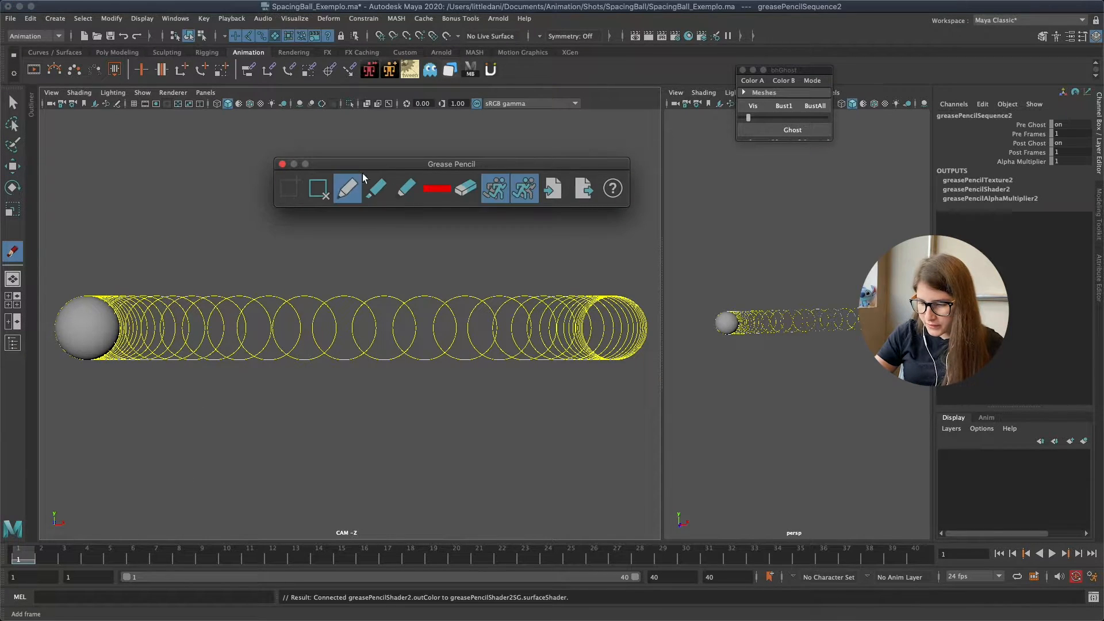
left_click(417, 333)
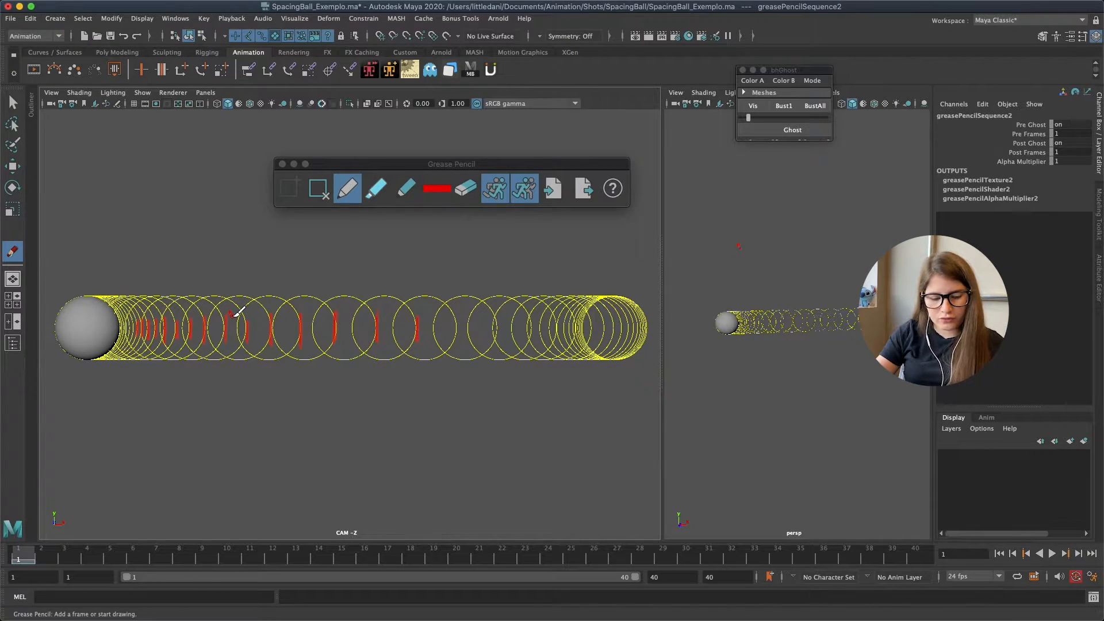
Mark the leading edges of the tightly packed ghost outlines beside the ball with short red pencil strokes
key("backslash")
key("backslash")
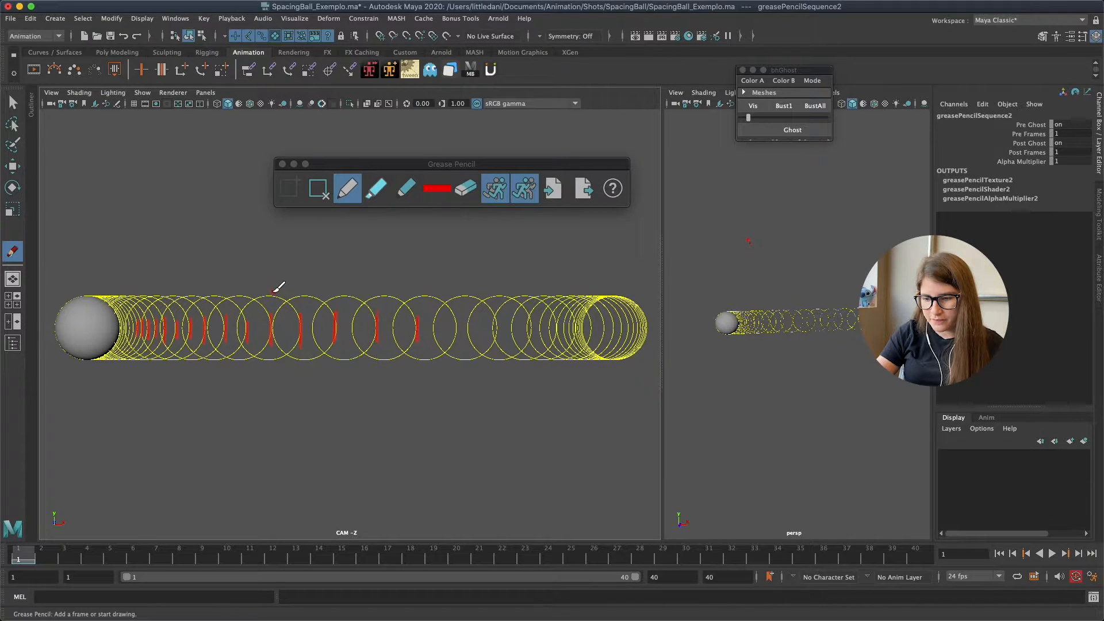
key("backslash")
middle_click_drag(327, 269, 387, 261)
key("backslash")
middle_click_drag(328, 242, 357, 261)
right_click_drag(358, 261, 499, 301)
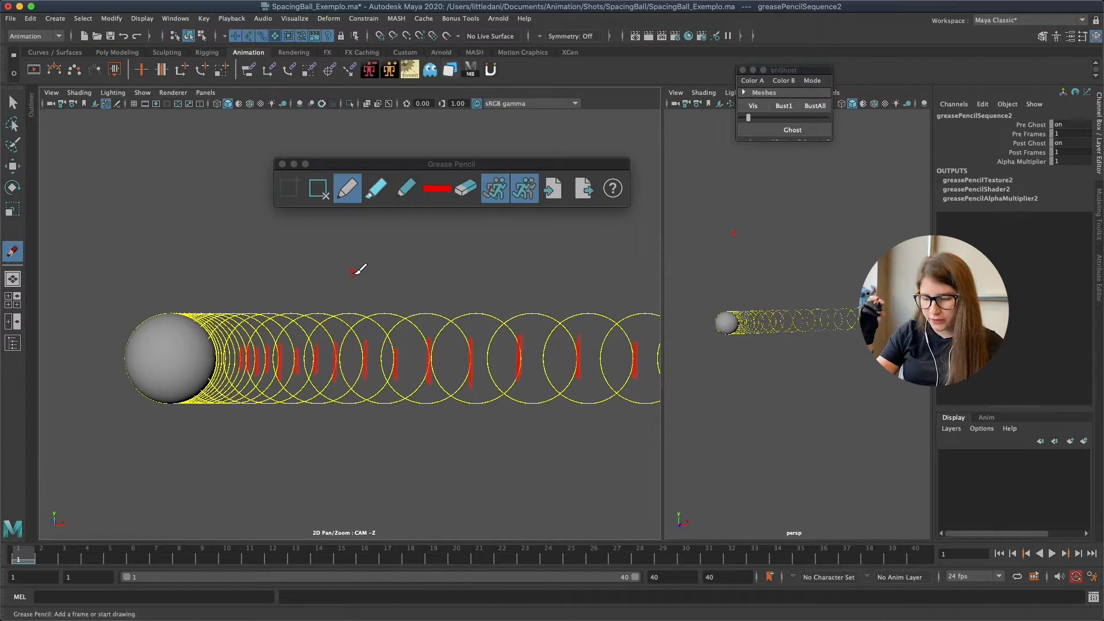
middle_click_drag(358, 270, 343, 286)
mouse_move(348, 289)
right_mouse_down()
mouse_move(351, 272)
mouse_move(368, 279)
right_mouse_up()
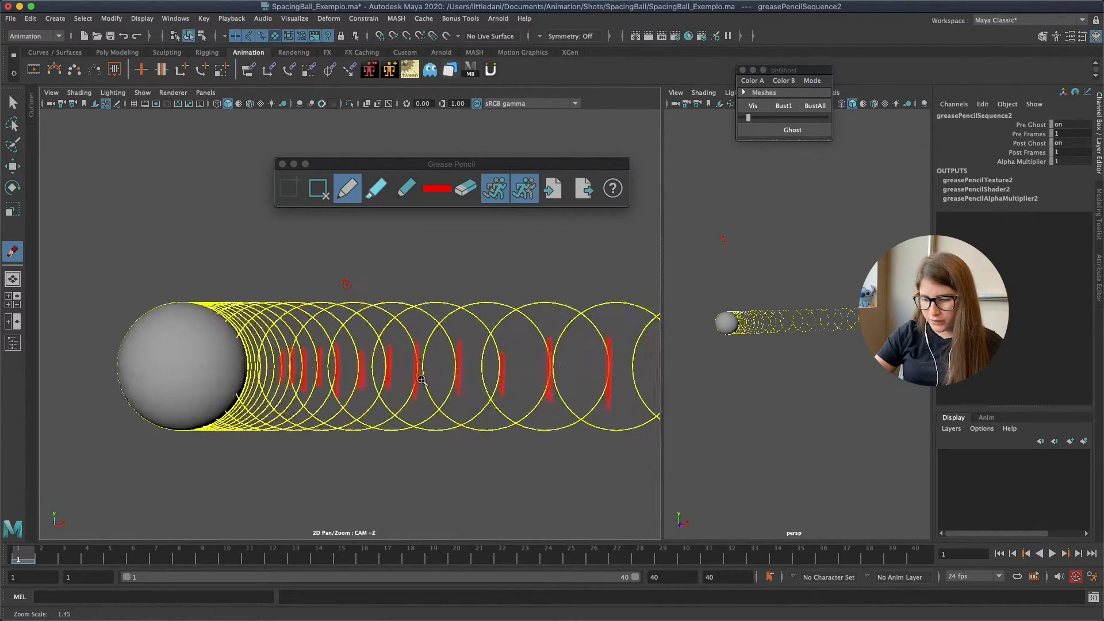
middle_click_drag(367, 288, 433, 253)
right_click_drag(433, 253, 552, 380)
middle_click_drag(376, 264, 343, 282)
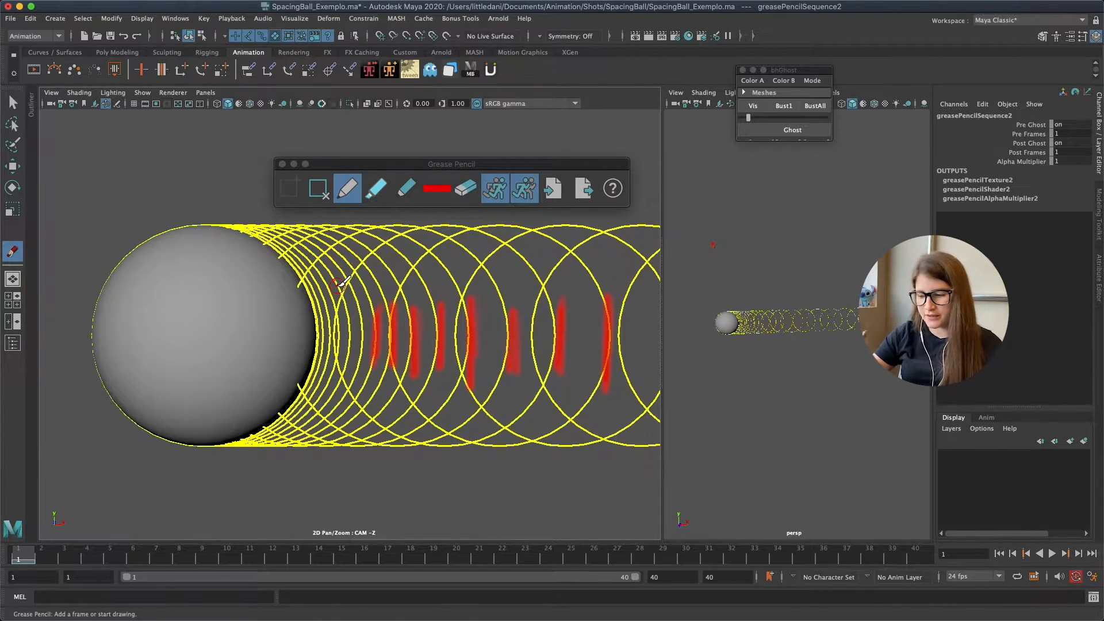
middle_click_drag(386, 299, 415, 272)
right_click_drag(416, 272, 476, 319)
middle_click_drag(446, 287, 405, 320)
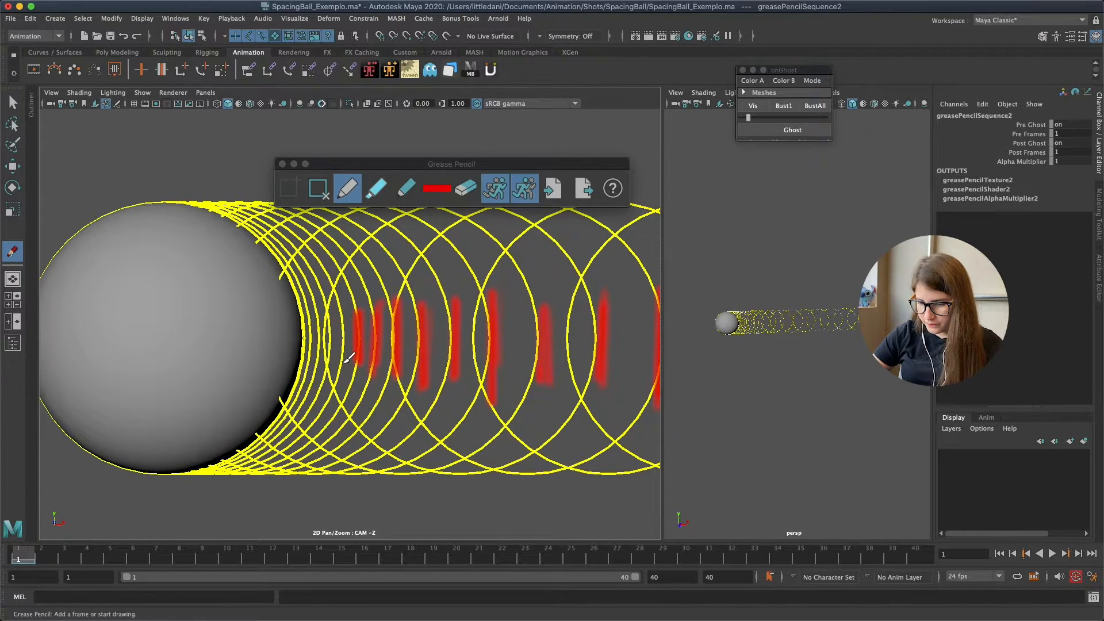
left_click_drag(322, 314, 302, 357)
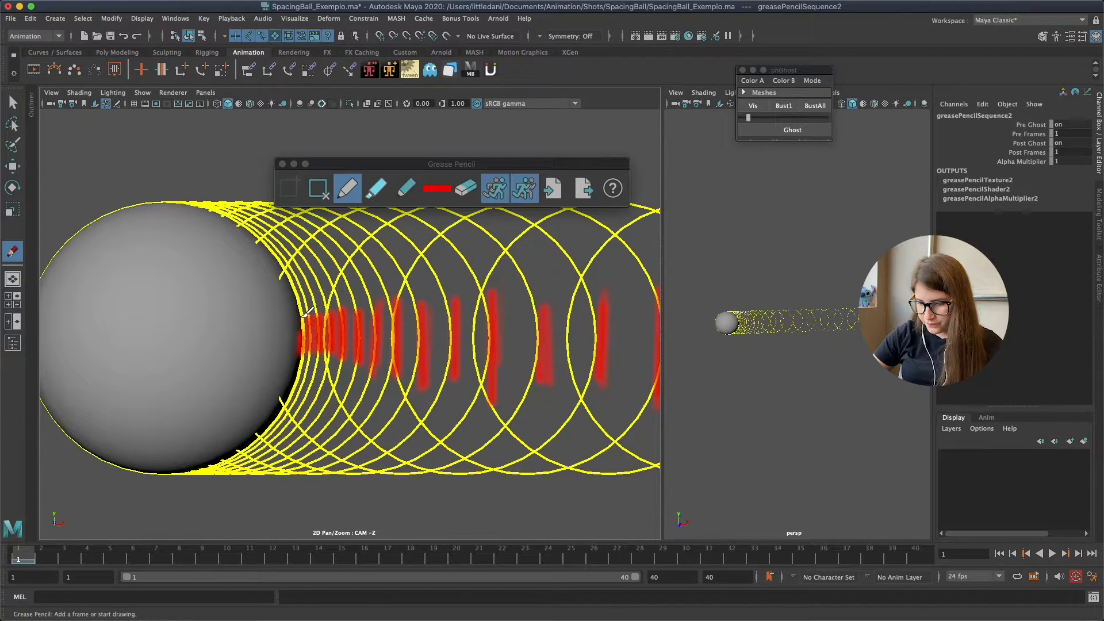
Mark the leading edges of the remaining ghost outlines with short red strokes from mid-path to the end of the path
middle_click_drag(505, 335, 86, 347)
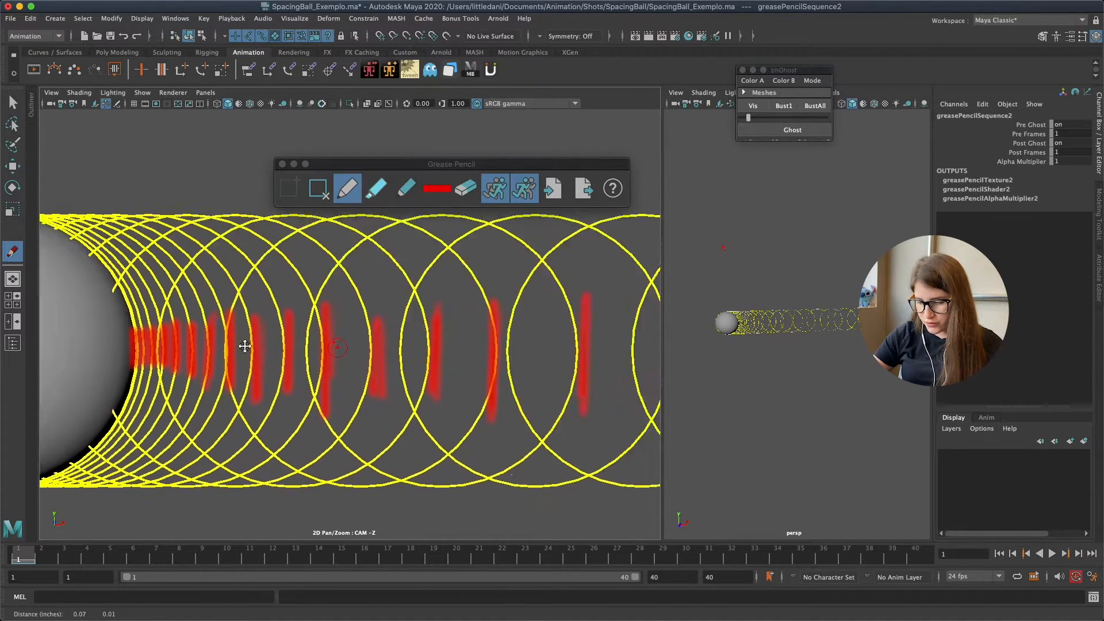
right_click_drag(414, 230, 248, 230)
middle_click_drag(546, 357, 354, 366)
middle_click_drag(498, 359, 384, 307)
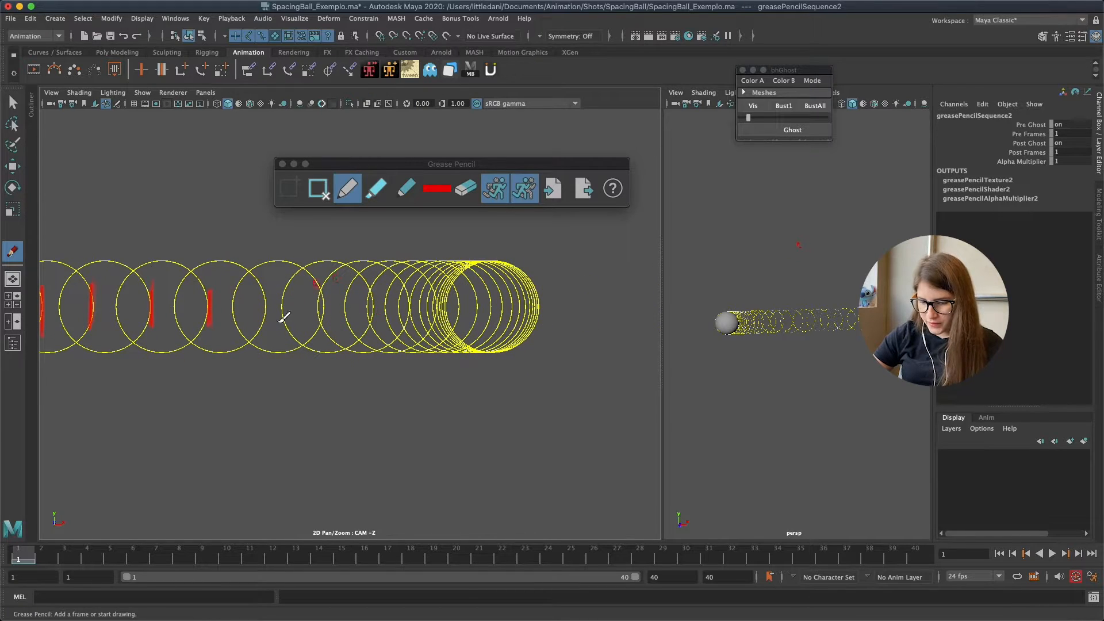
left_click_drag(267, 298, 266, 324)
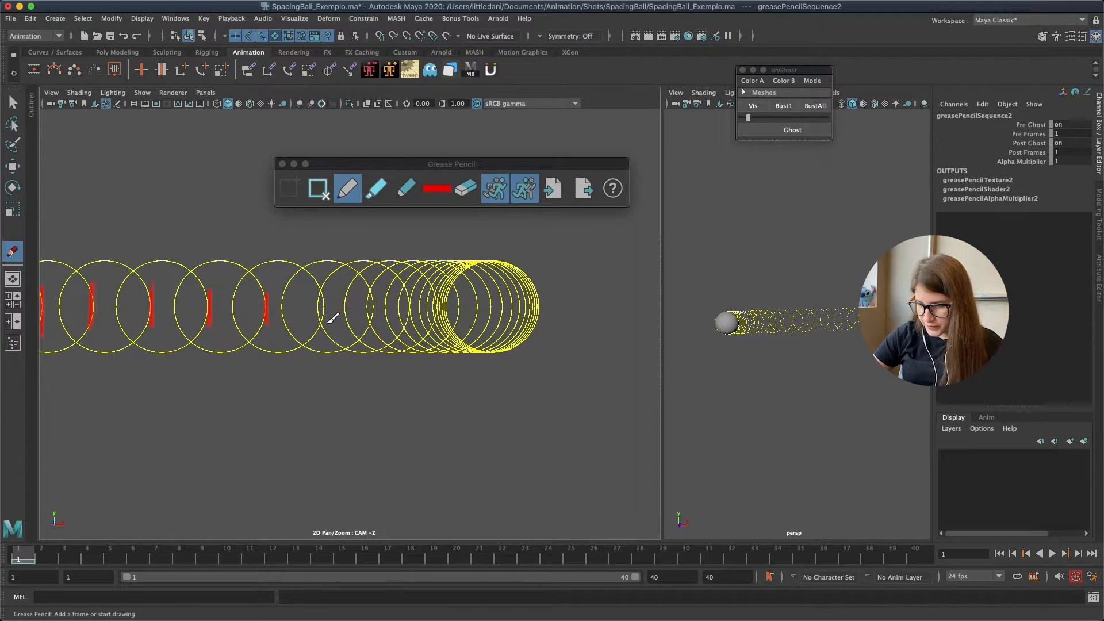
left_click_drag(375, 300, 409, 318)
middle_click_drag(480, 254, 437, 245)
right_click_drag(463, 355, 521, 357)
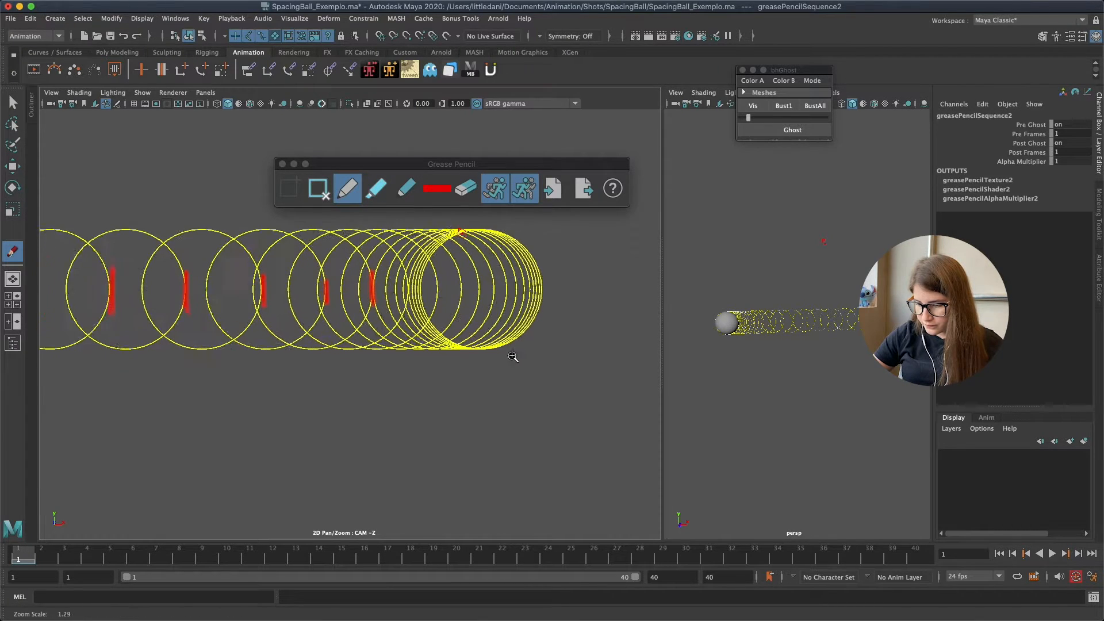
mouse_move(414, 273)
left_mouse_down()
mouse_move(413, 299)
mouse_move(545, 280)
left_mouse_up()
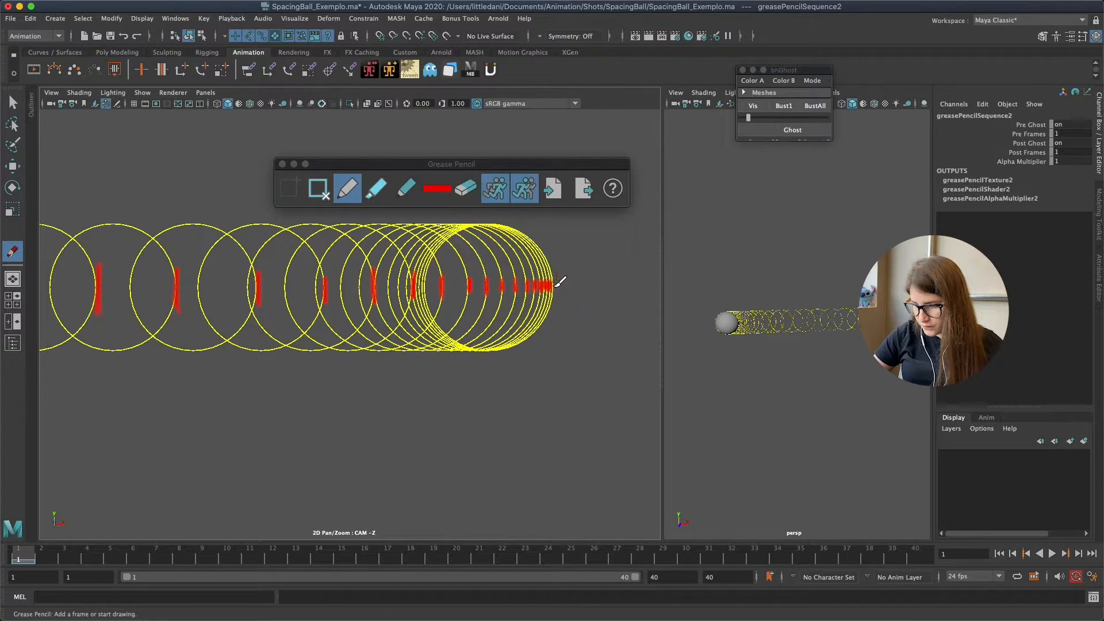
Hide the bhGhost outlines and select the ball in the perspective view with the Move tool
mouse_move(559, 285)
right_mouse_down("alt")
mouse_move(575, 281)
mouse_move(289, 240)
mouse_move(433, 276)
mouse_move(540, 393)
mouse_move(581, 316)
right_mouse_up("alt")
middle_click_drag(582, 316, 435, 306, "alt")
right_click_drag(435, 305, 535, 257, "alt")
left_click(757, 109)
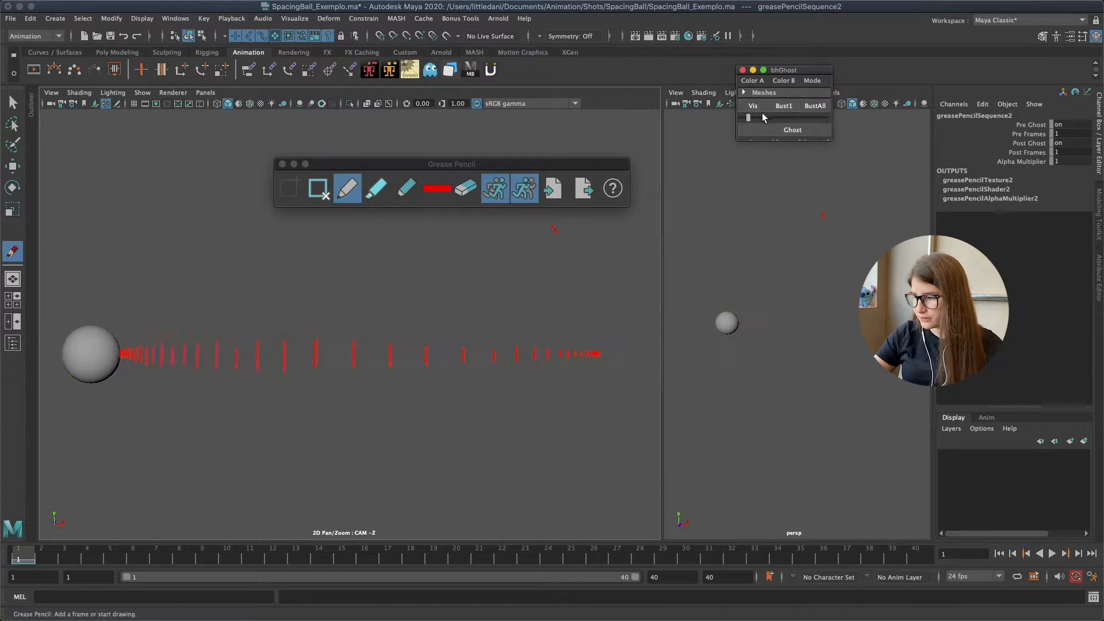
key("w")
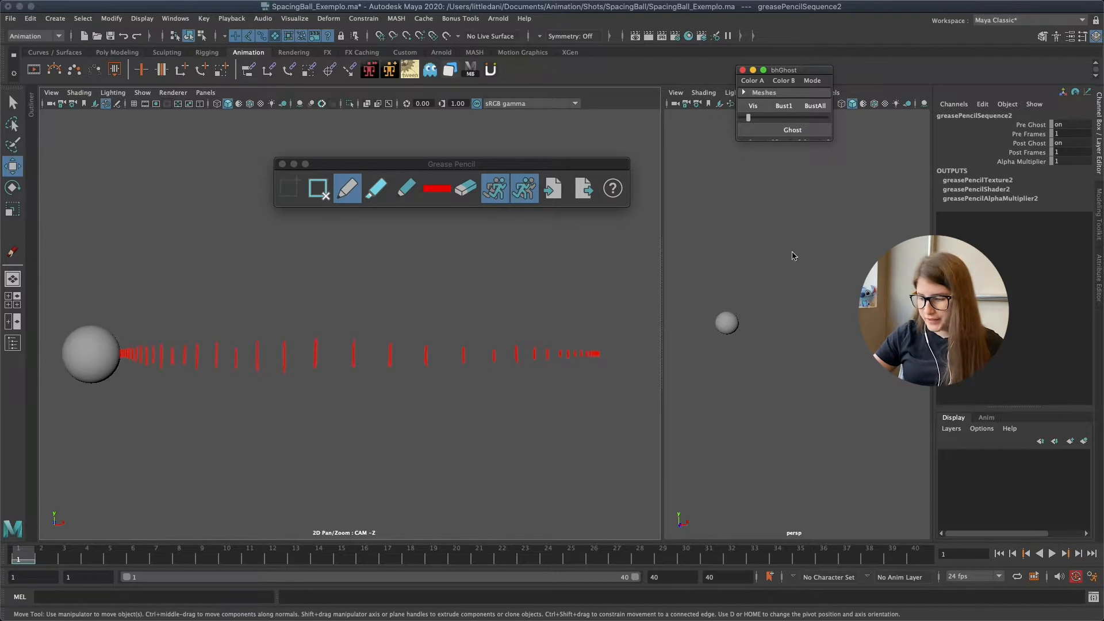
left_click(739, 324)
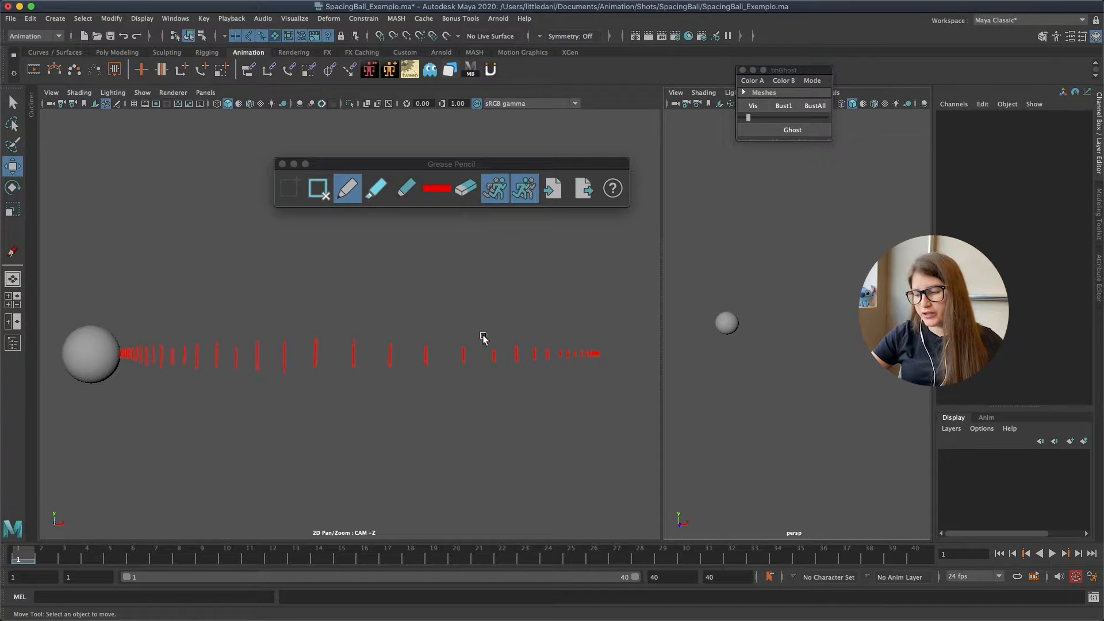
left_click(726, 323)
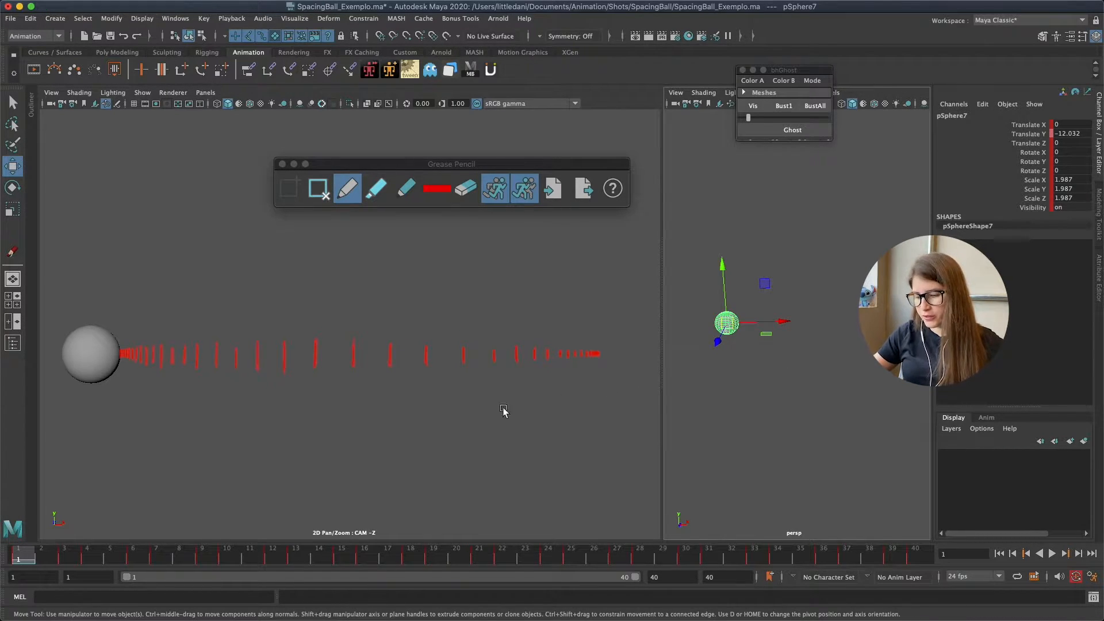
Turn off the camera view's 2D pan/zoom and scrub the ball through frames 1 to 40 against the pencil marks
left_click(183, 105)
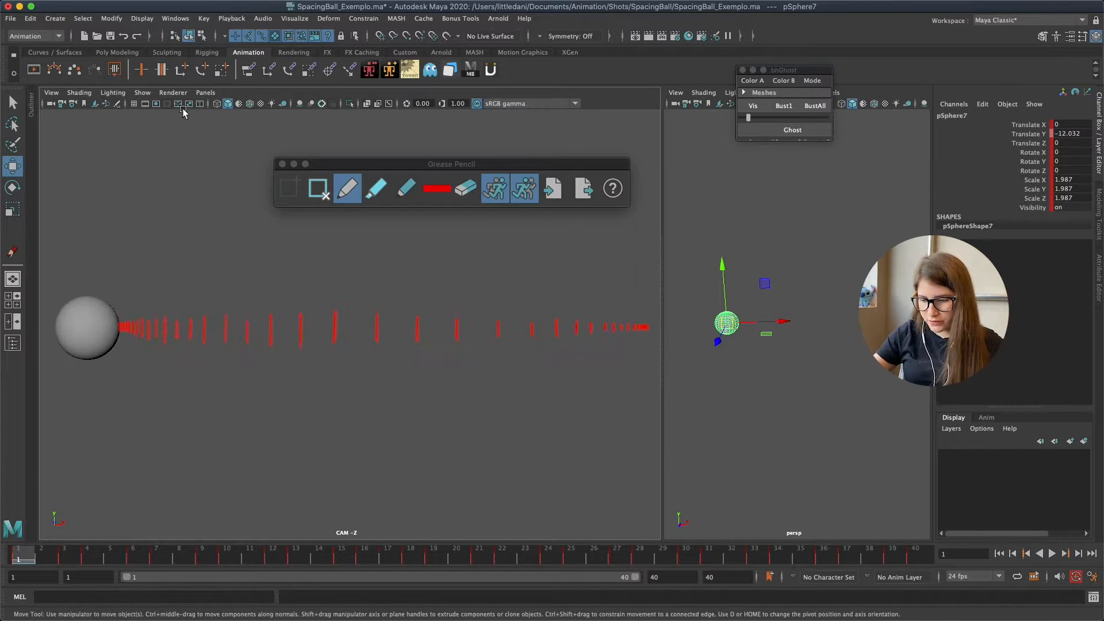
mouse_move(37, 559)
left_mouse_down()
mouse_move(916, 561)
mouse_move(42, 561)
mouse_move(402, 567)
mouse_move(19, 575)
mouse_move(233, 534)
mouse_move(614, 556)
mouse_move(767, 544)
mouse_move(957, 563)
mouse_move(932, 553)
left_mouse_up()
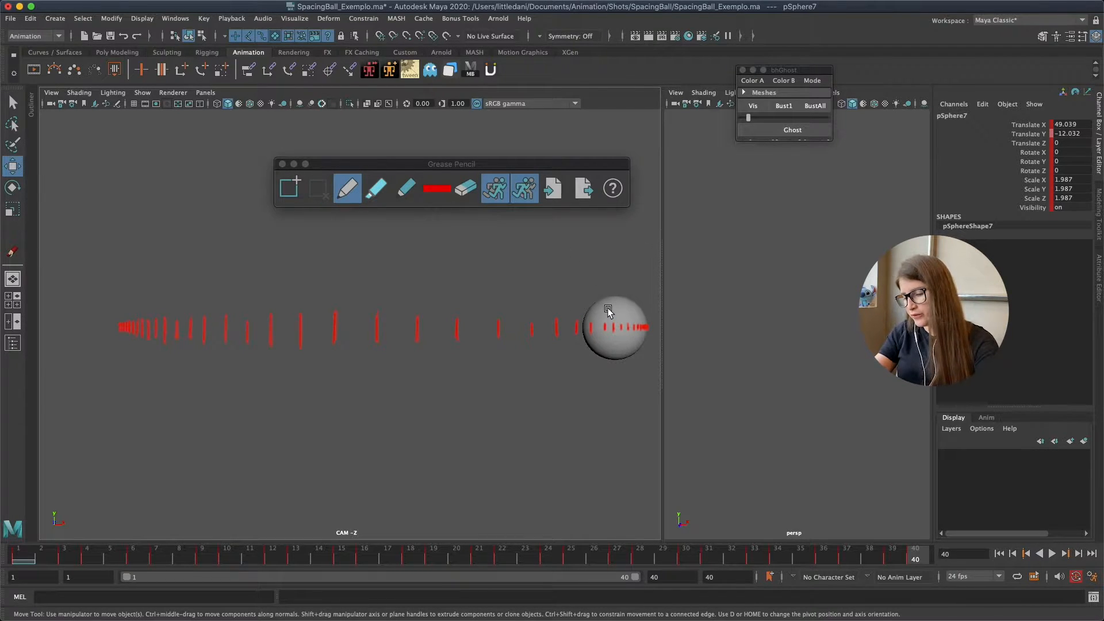
left_click_drag(47, 565, 249, 555)
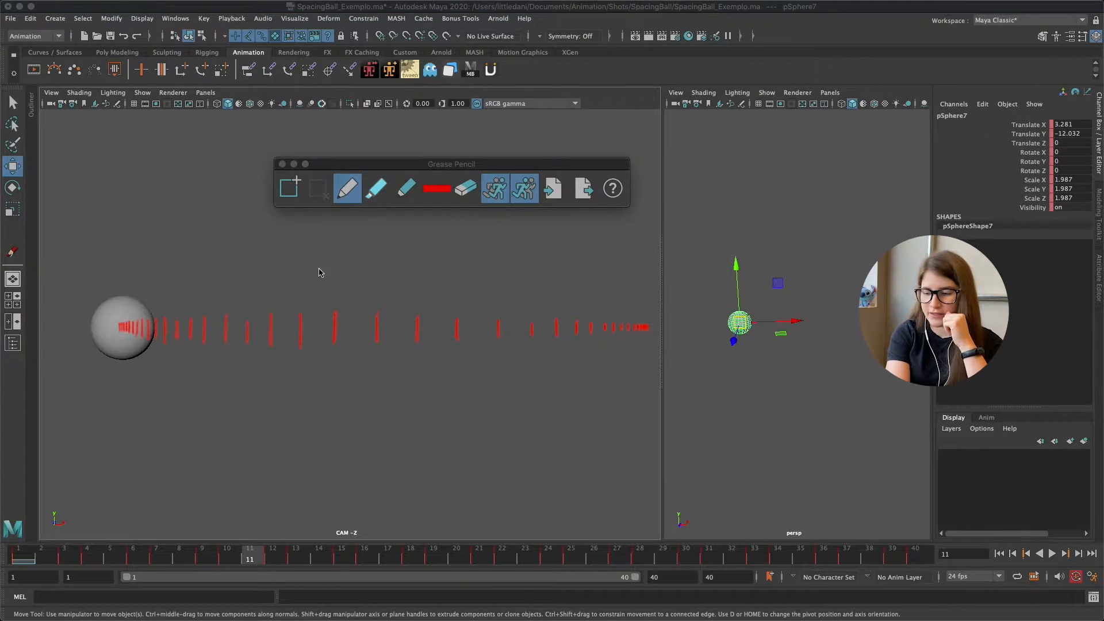
Deselect the ball and hide the Grease Pencil marks in the CAM view
left_click(330, 505)
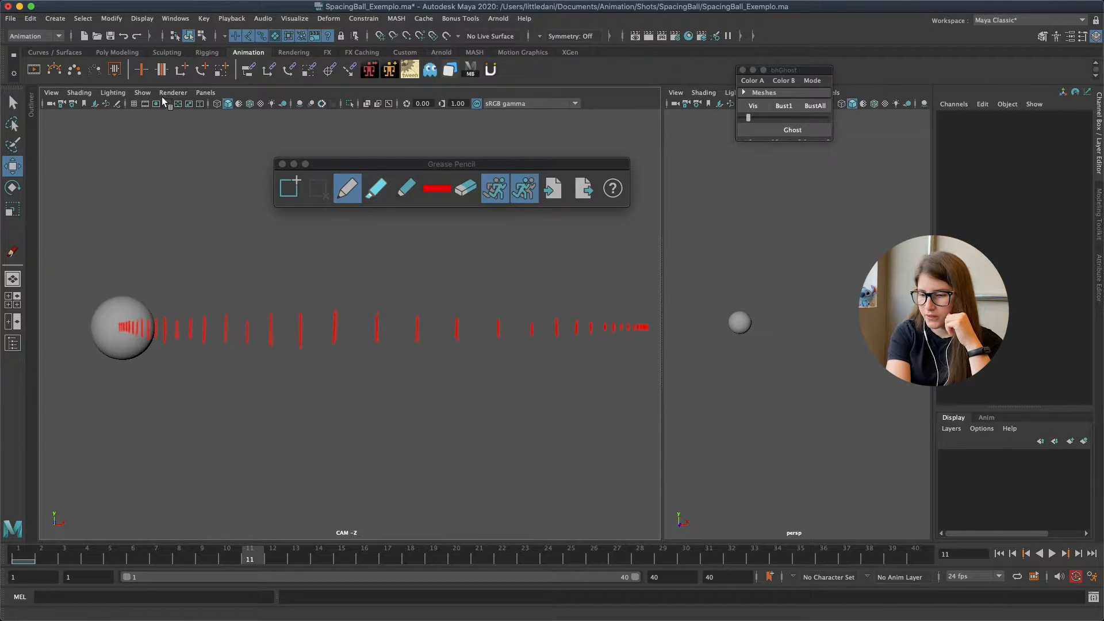
left_click(142, 93)
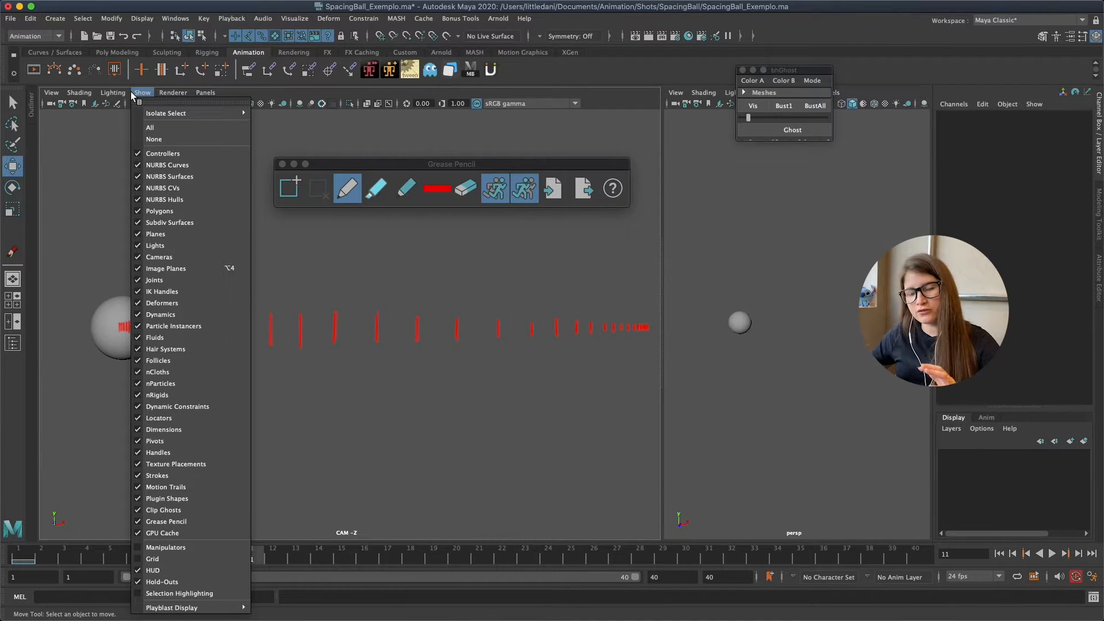
left_click(449, 384)
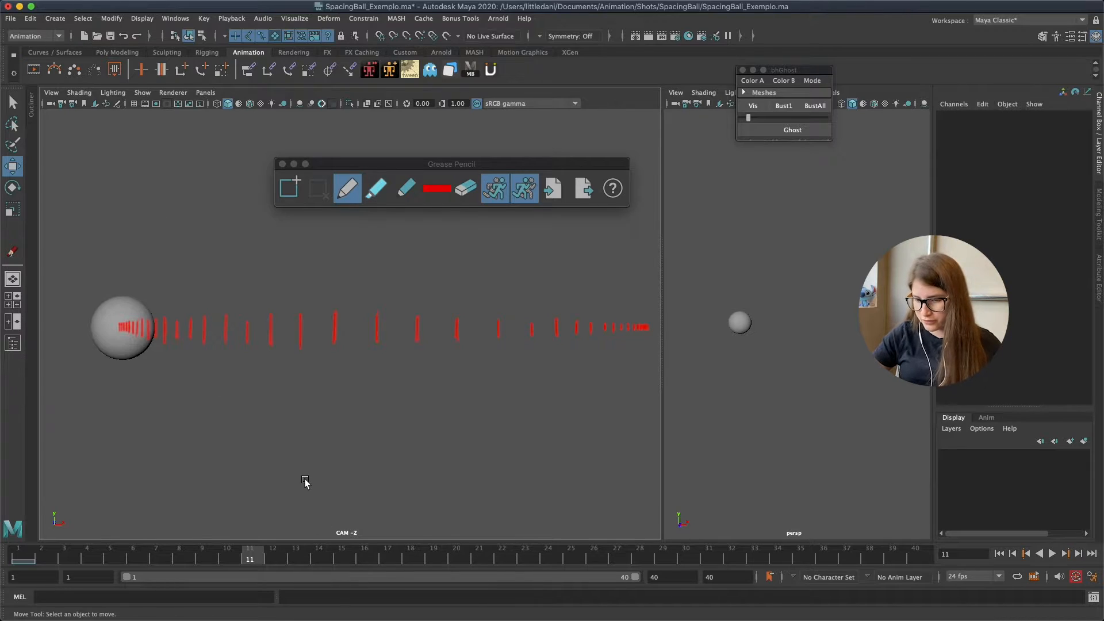
left_click(143, 92)
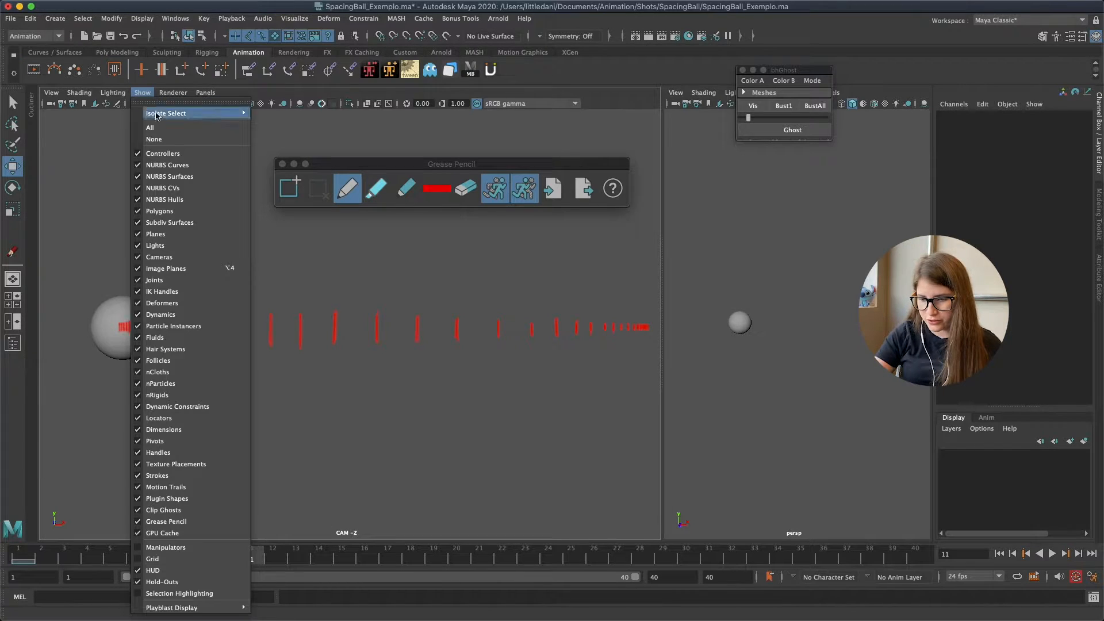
left_click(216, 526)
Playblast the ball animation, play the movie and close it, and display the Grease Pencil marks in the CAM view again
right_click(345, 553)
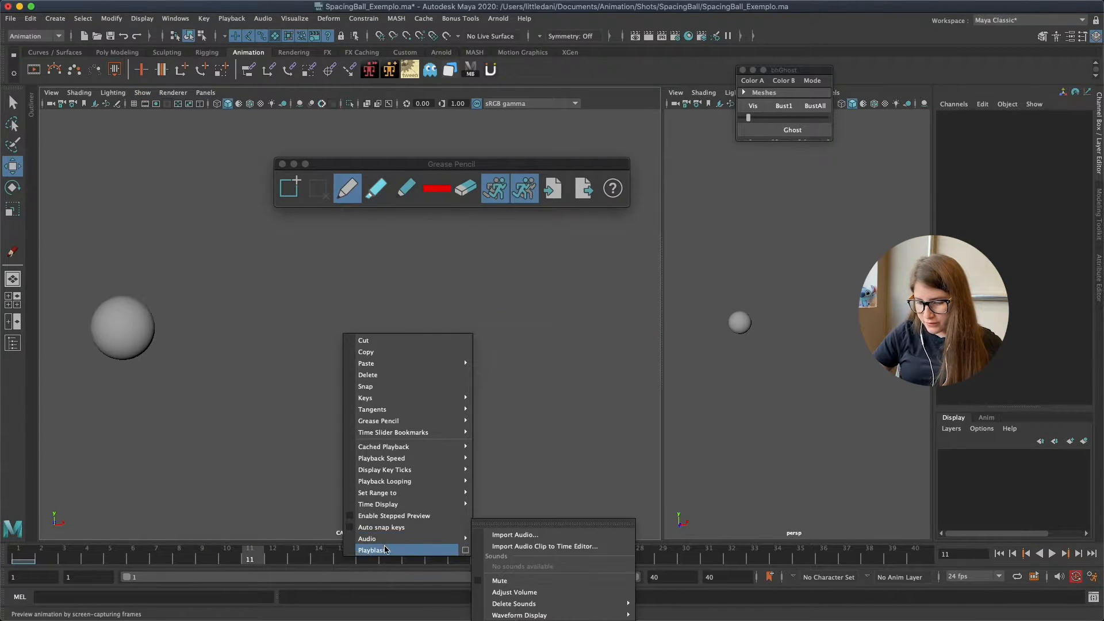
left_click(384, 550)
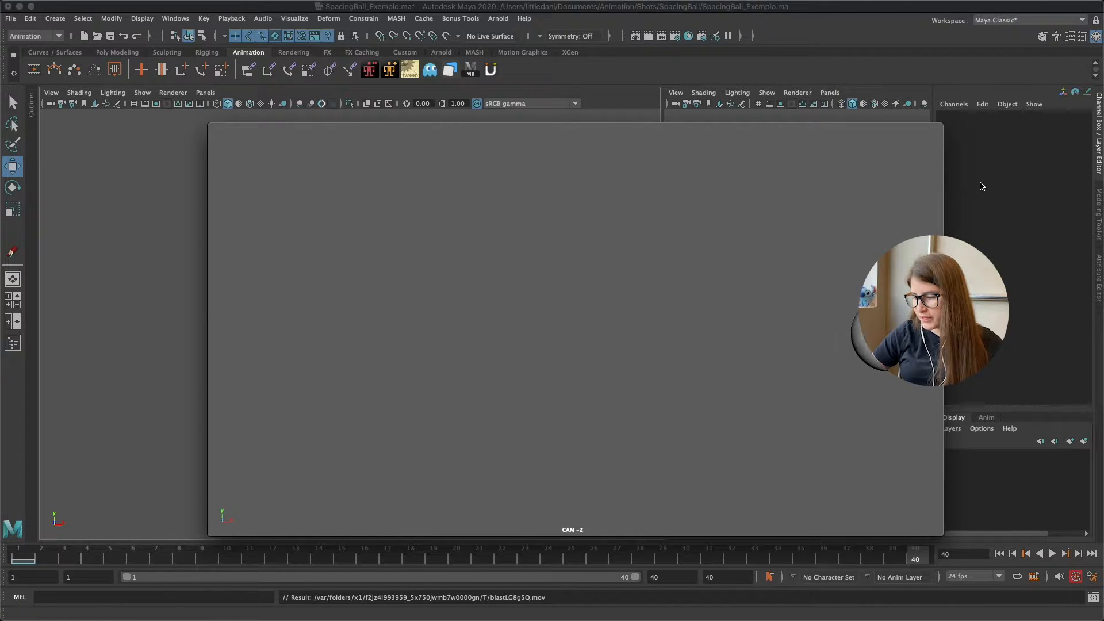
mouse_move(573, 408)
left_click_drag(589, 458, 373, 327)
key("space")
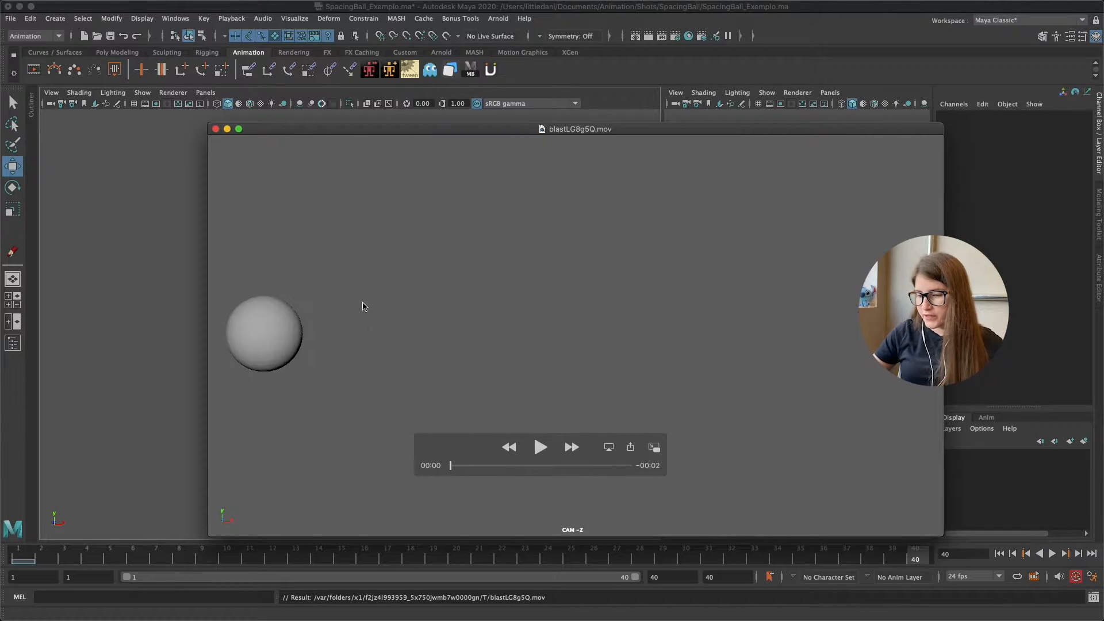
left_click(216, 129)
left_click(144, 93)
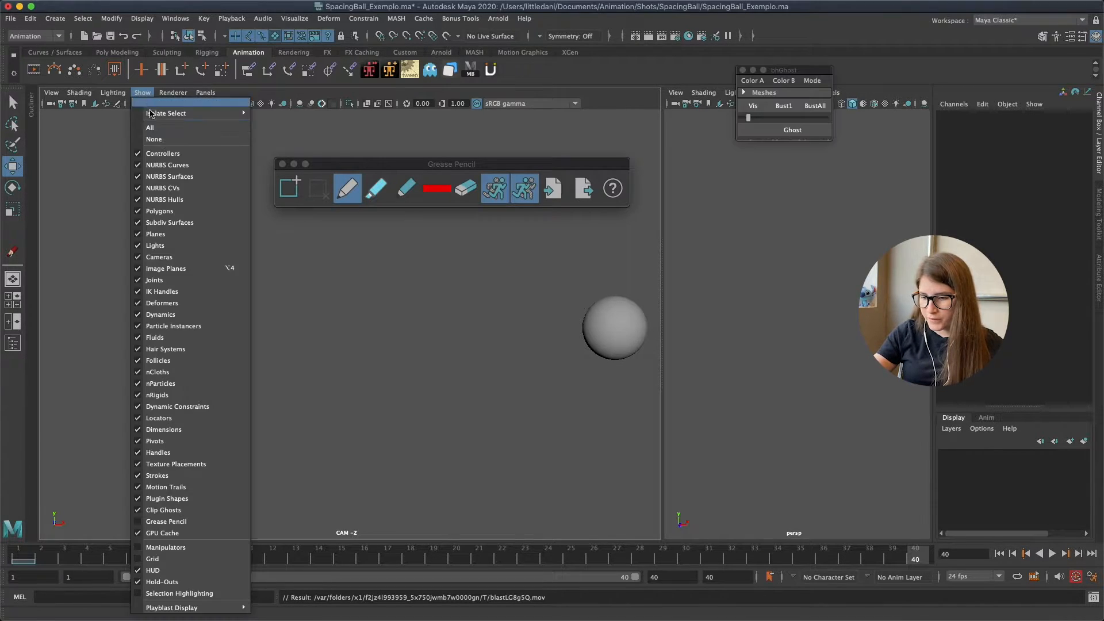
left_click(190, 520)
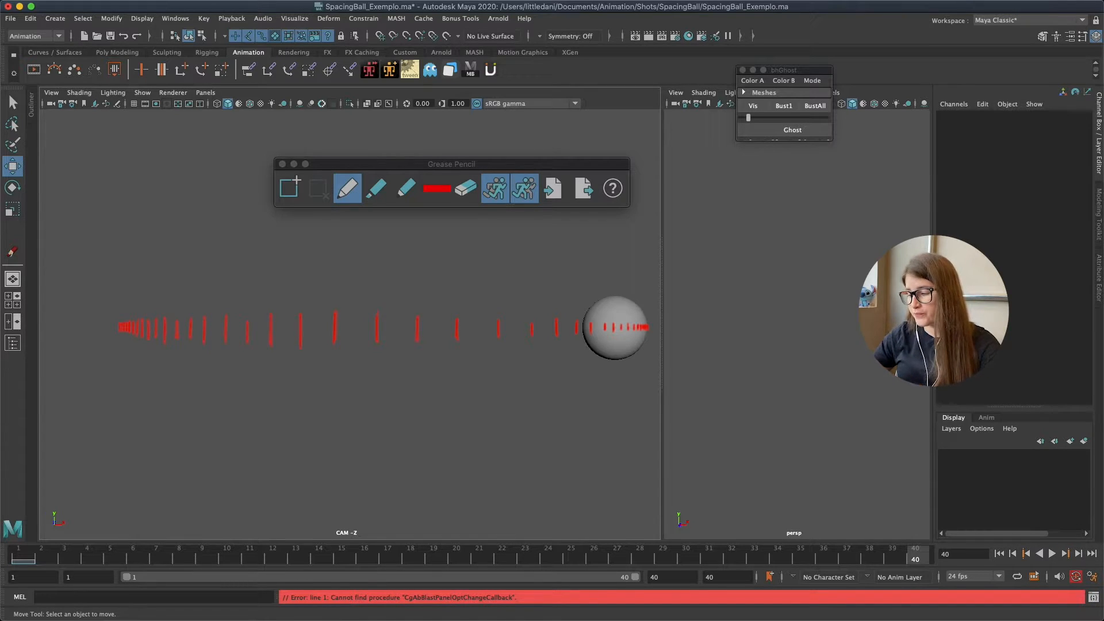
Select the ball, add a Grease Pencil frame at frame 10, and return to frame 1
left_click(797, 325)
left_click(608, 342)
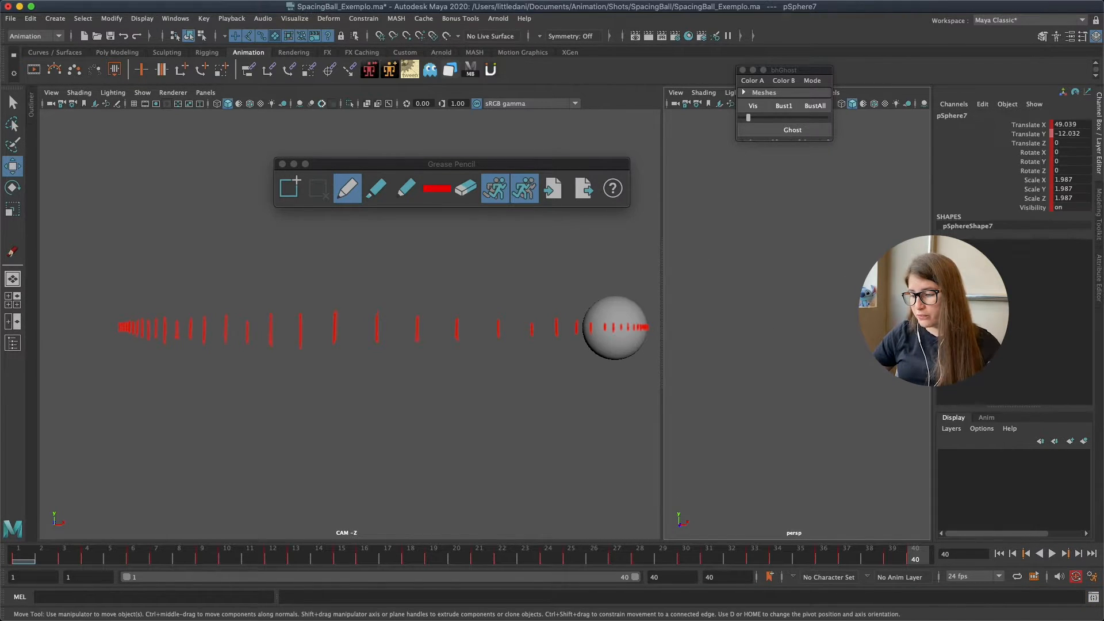
left_click(24, 560)
left_click_drag(22, 560, 227, 409)
left_click(289, 187)
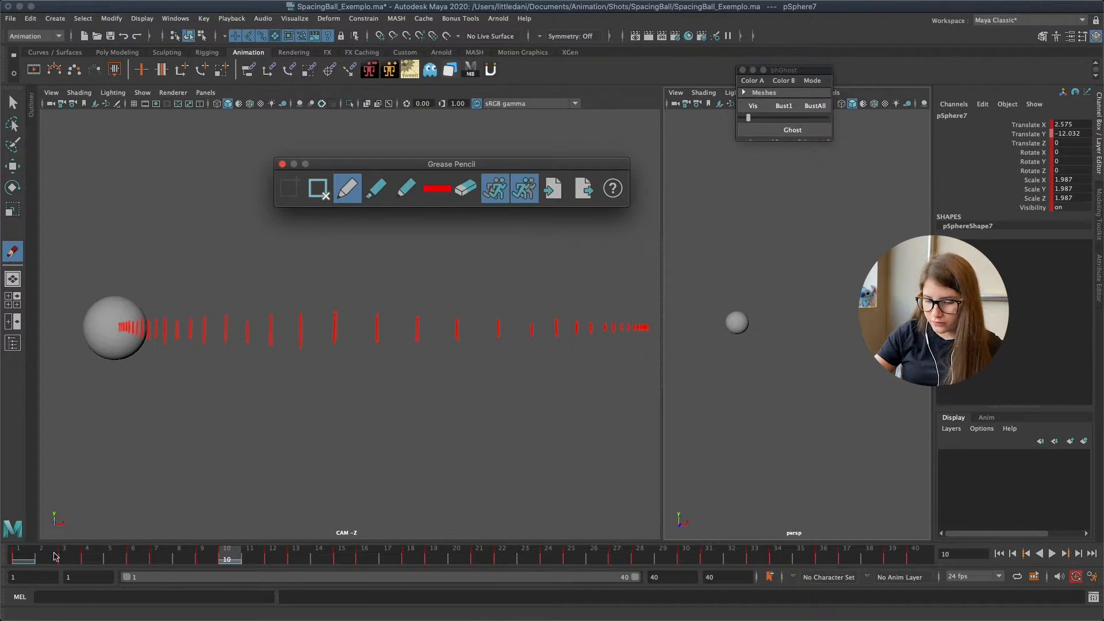
left_click(23, 555)
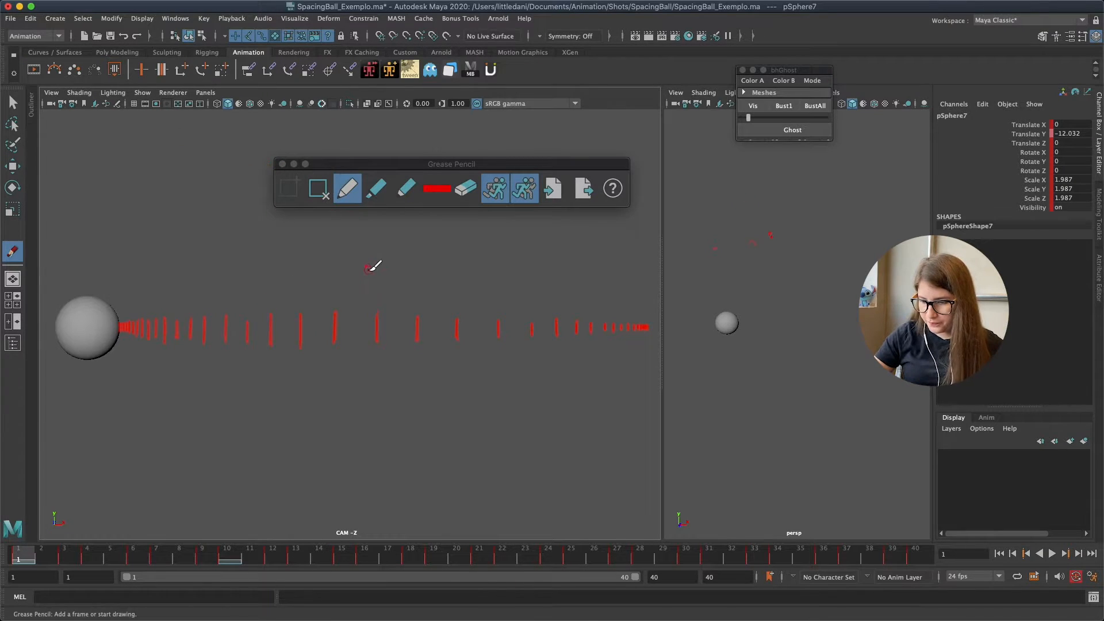
Delete the extra Grease Pencil frame at frame 10 and return to the pencil marks on frame 1
key("w")
left_click(233, 548)
left_click(319, 189)
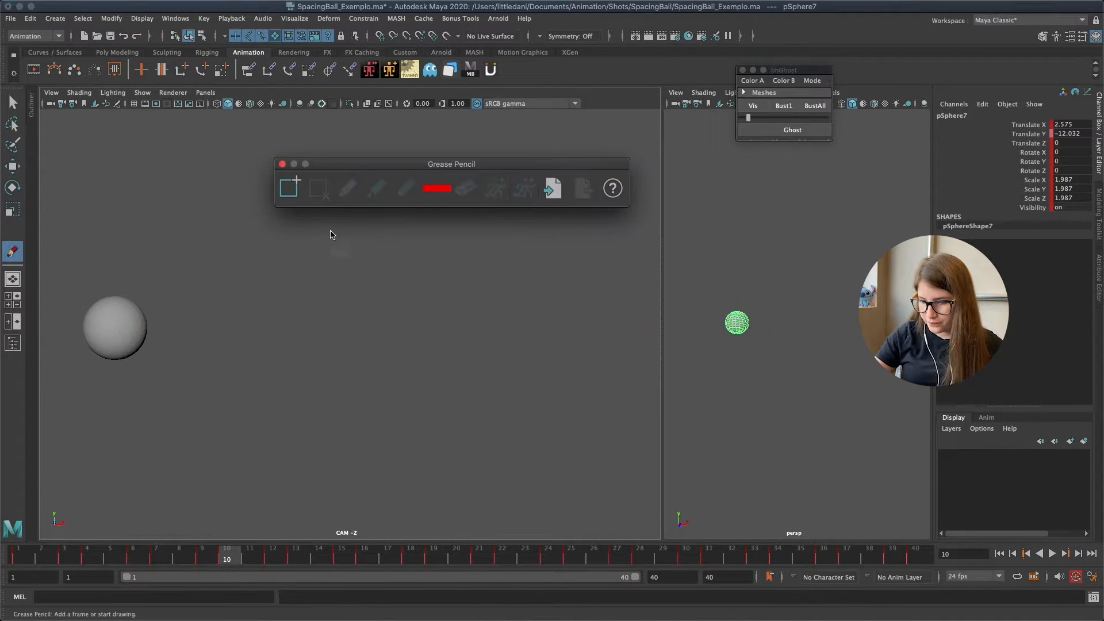
key("super+z")
key("e")
key("w")
left_click(328, 300)
left_click(26, 562)
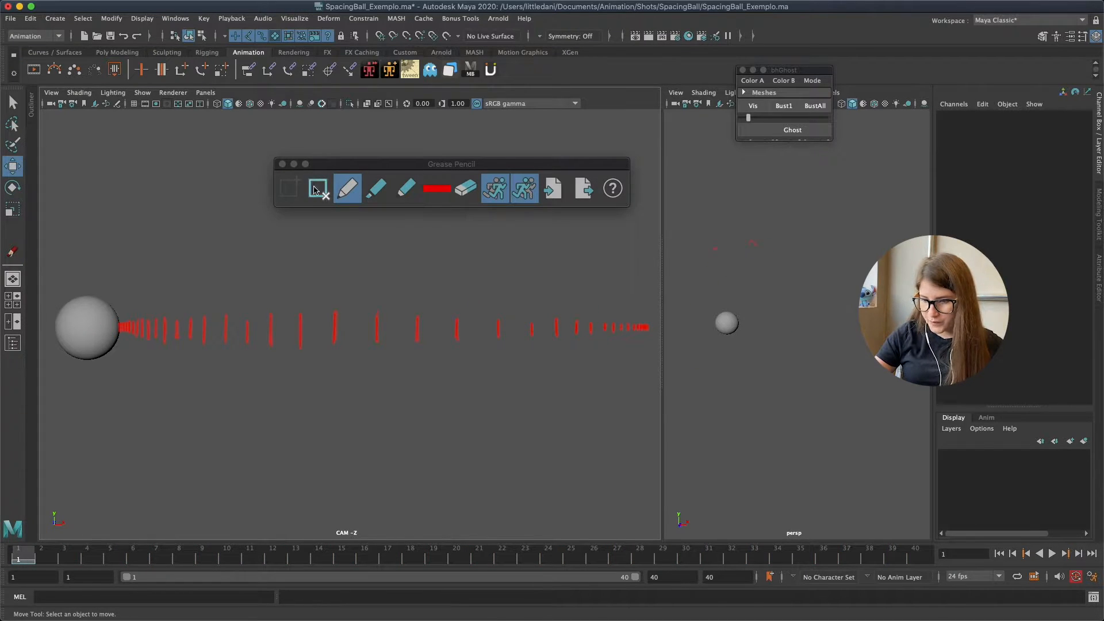
Pencil arcs and gap brackets over the first half of the spacing marks, with a rising curve above them
left_click(347, 189)
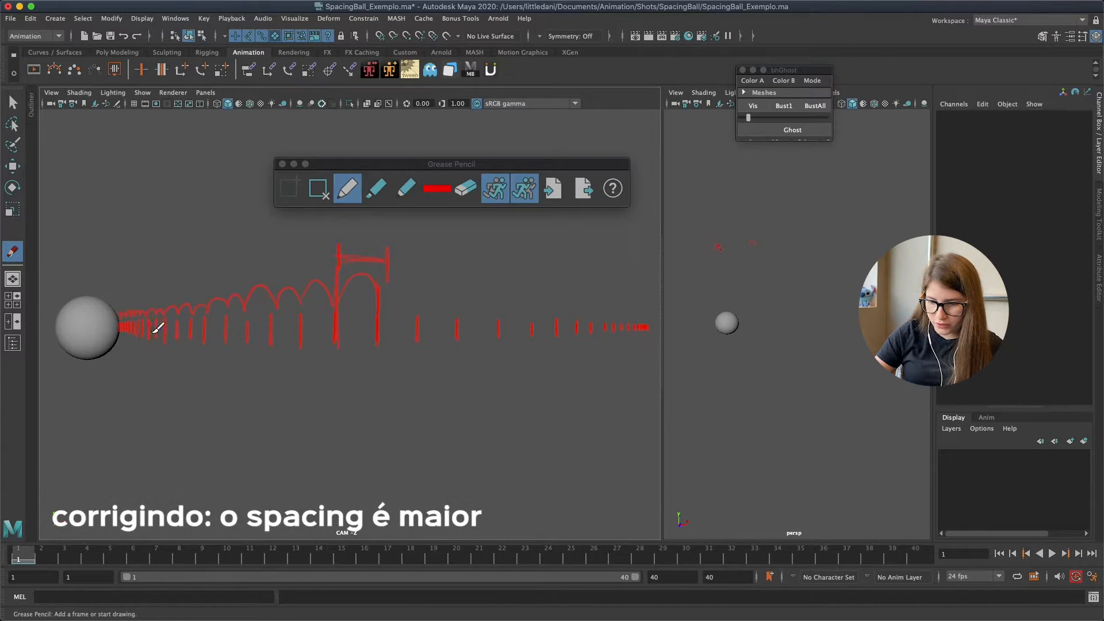
left_click_drag(149, 338, 149, 295)
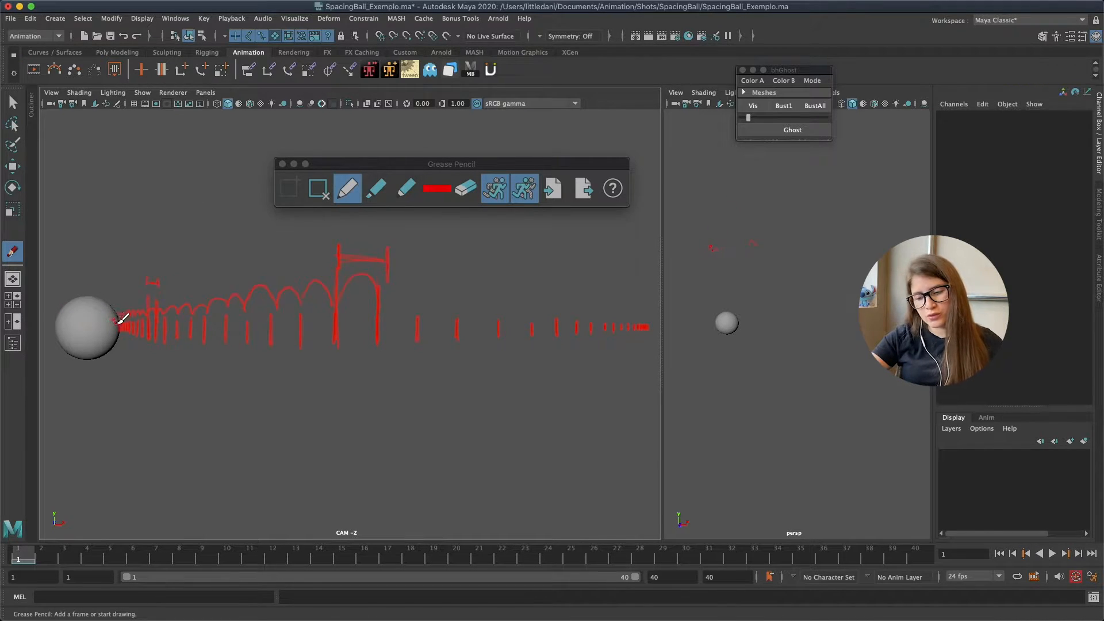
left_click_drag(93, 276, 184, 266)
left_click_drag(323, 250, 327, 255)
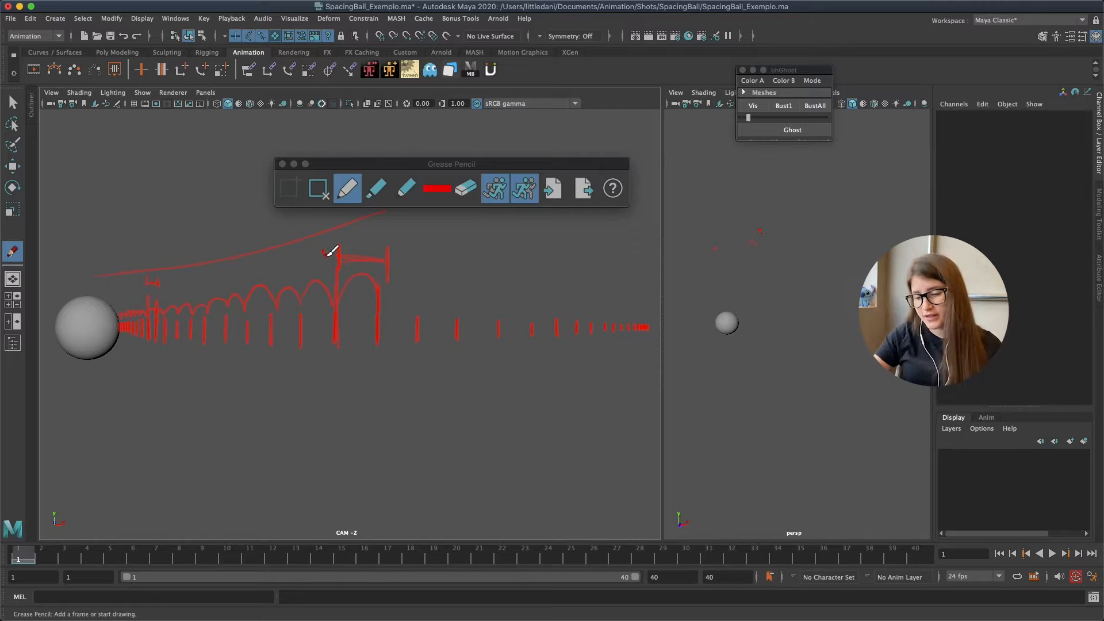
Pencil shrinking arcs over the second half of the spacing marks and a falling curve with an arrowhead above them
left_click_drag(452, 164, 468, 127)
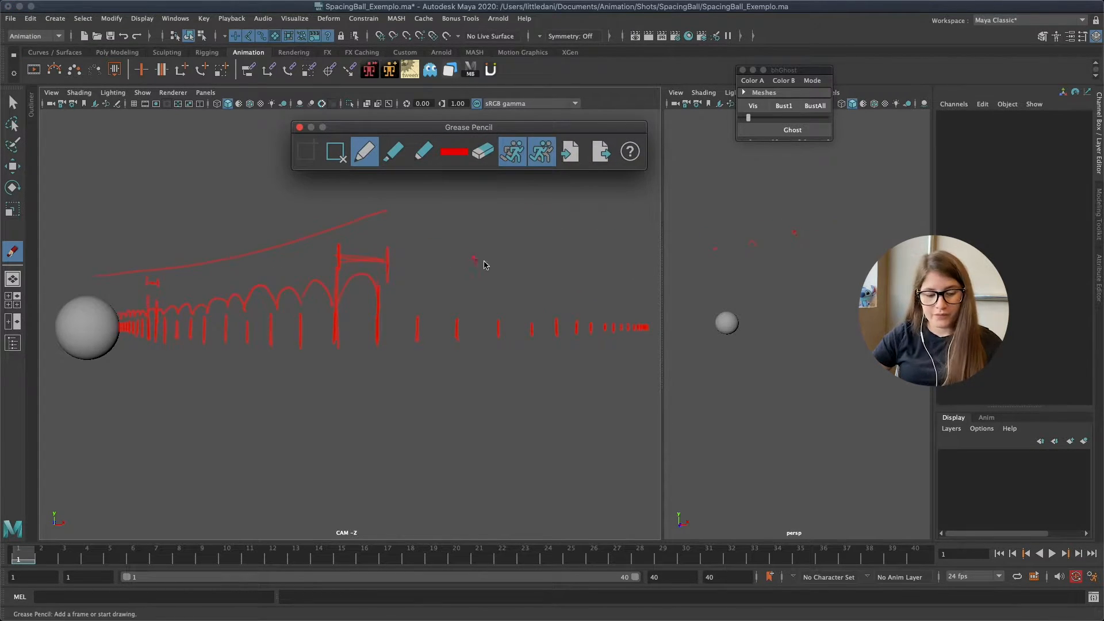
key("backslash")
mouse_move(615, 267)
middle_mouse_down()
mouse_move(493, 266)
mouse_move(537, 246)
middle_mouse_up()
key("super+z")
left_click_drag(305, 317, 307, 348)
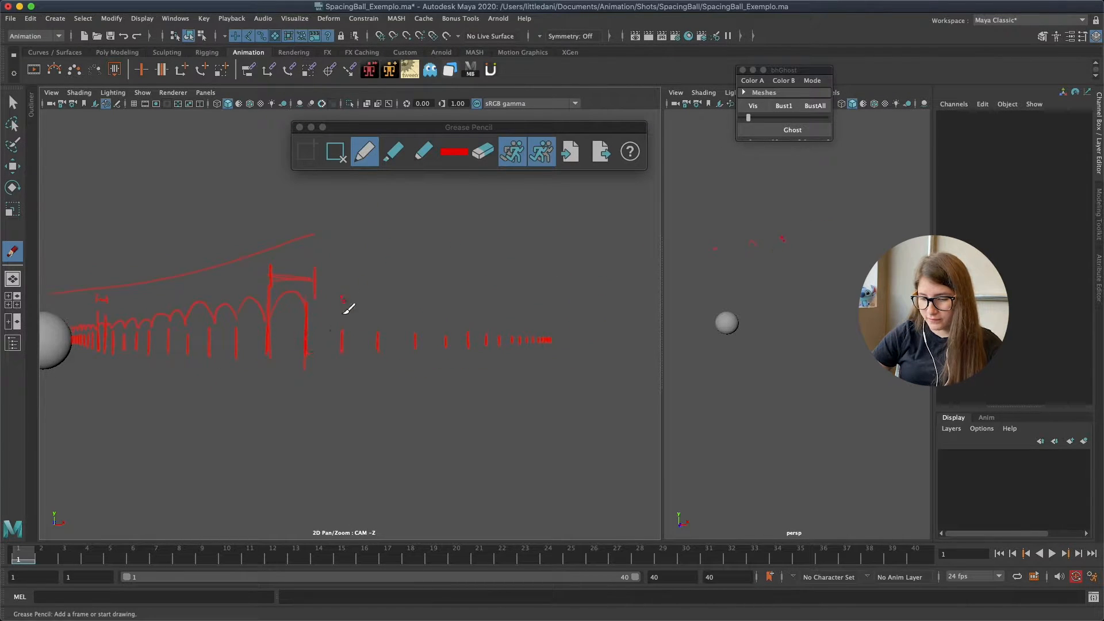
left_click_drag(314, 285, 345, 290)
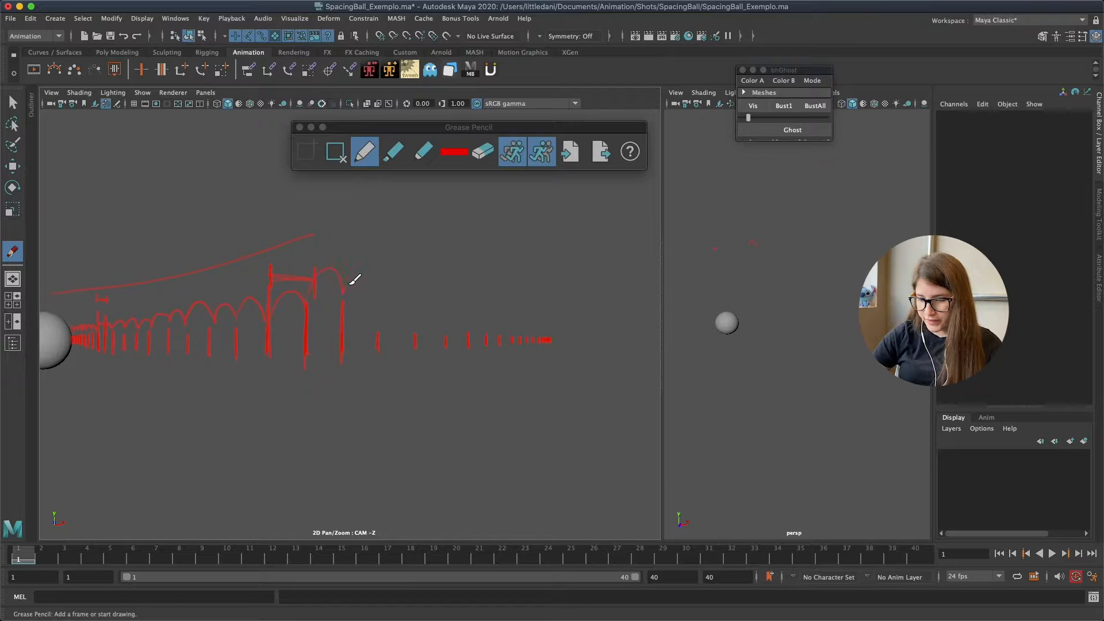
left_click_drag(440, 318, 441, 320)
left_click_drag(441, 320, 445, 319)
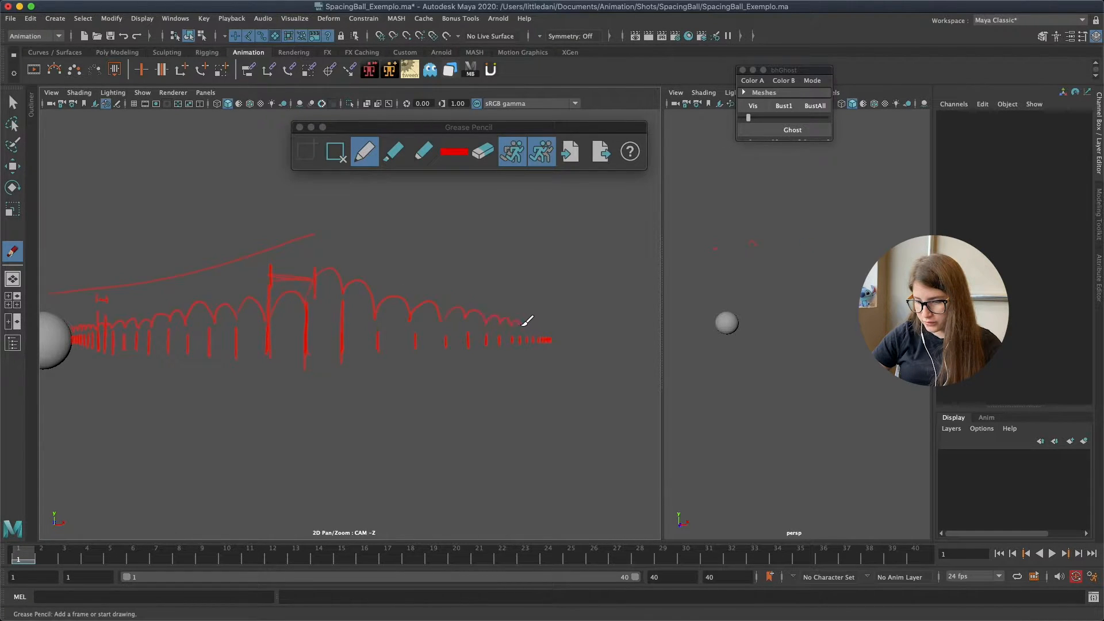
left_click_drag(551, 323, 559, 328)
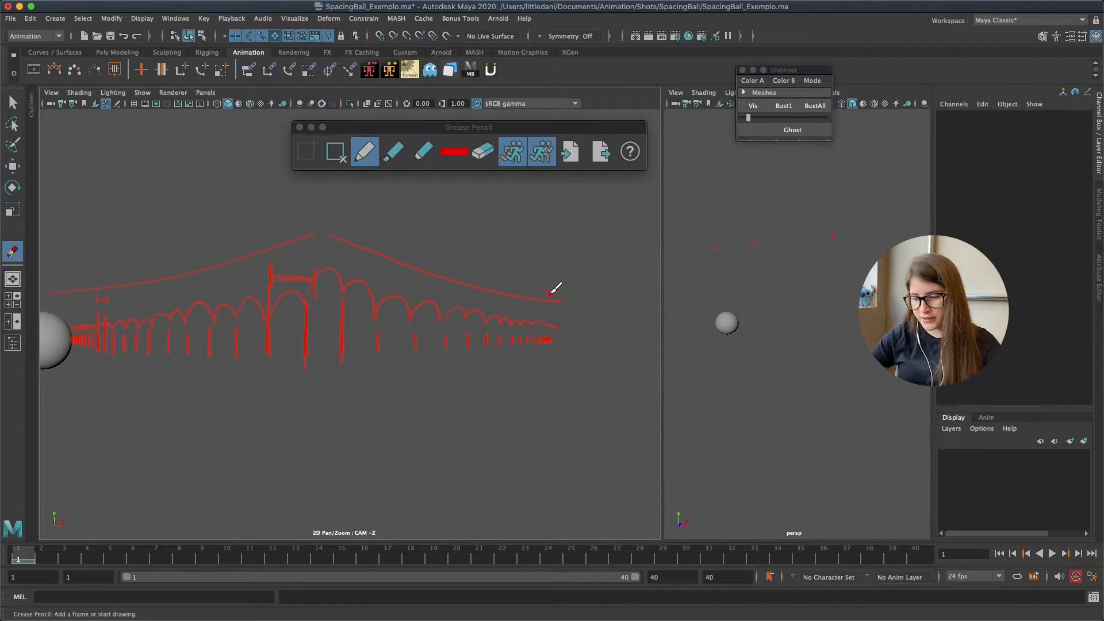
middle_click_drag(415, 266, 470, 270)
scroll(463, 266, "down", 2)
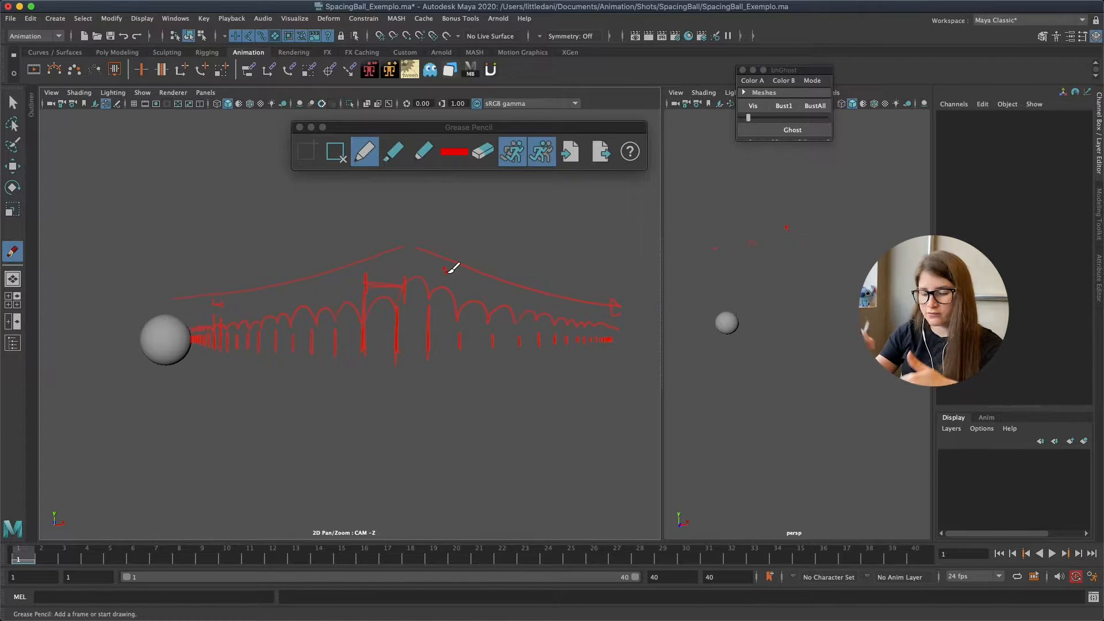
Turn off the camera's 2D pan/zoom and hide the Grease Pencil drawings in the CAM view
key("super+Tab")
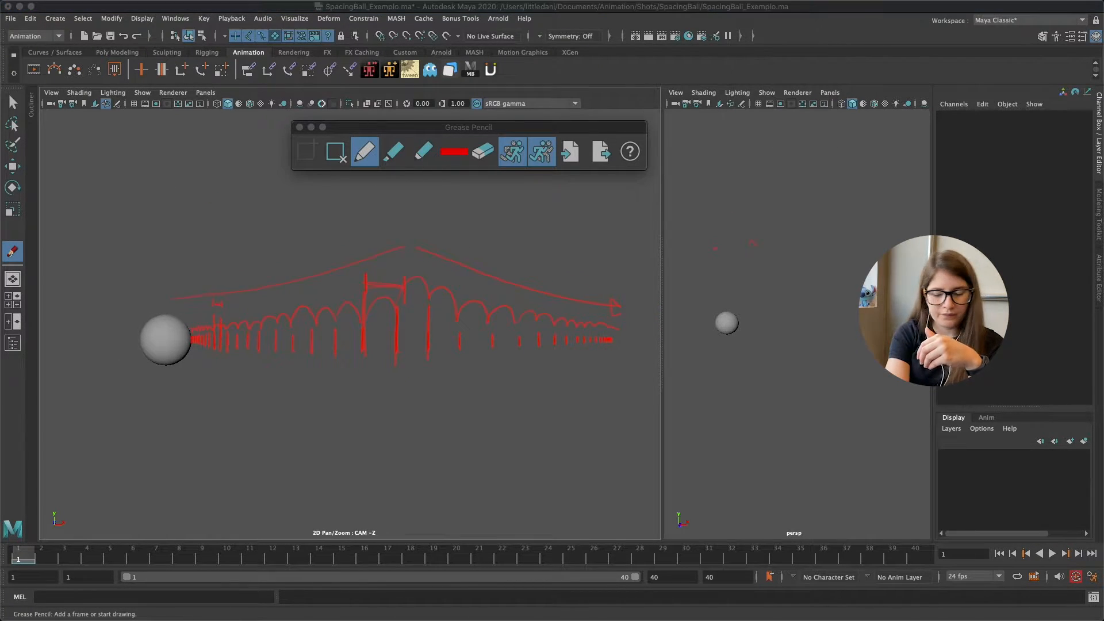
left_click(106, 101)
left_click(106, 103)
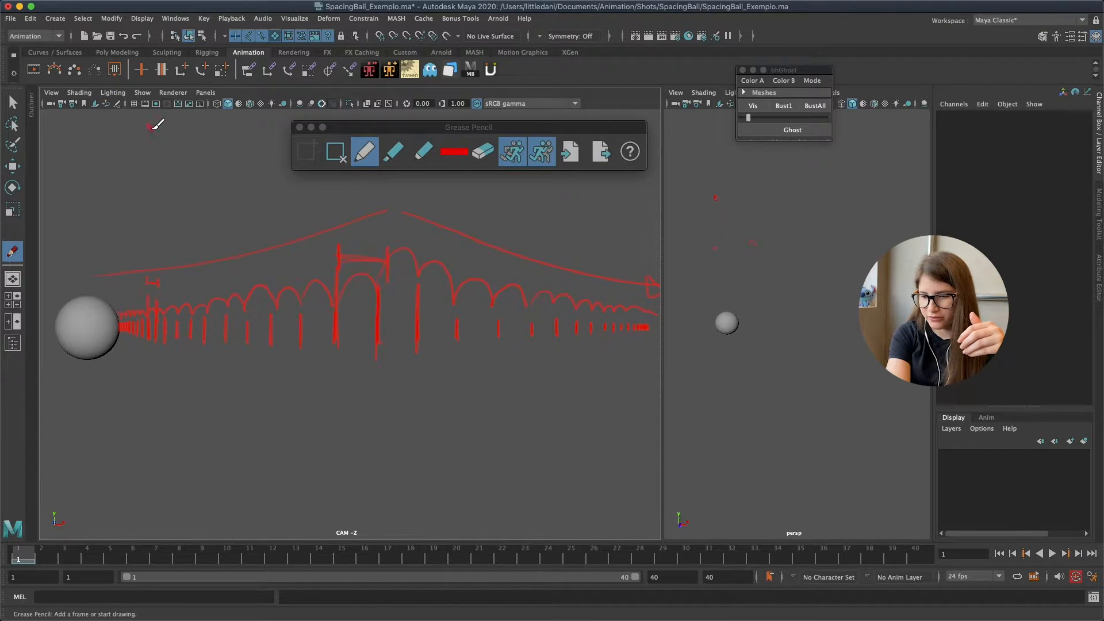
key("w")
left_click(143, 92)
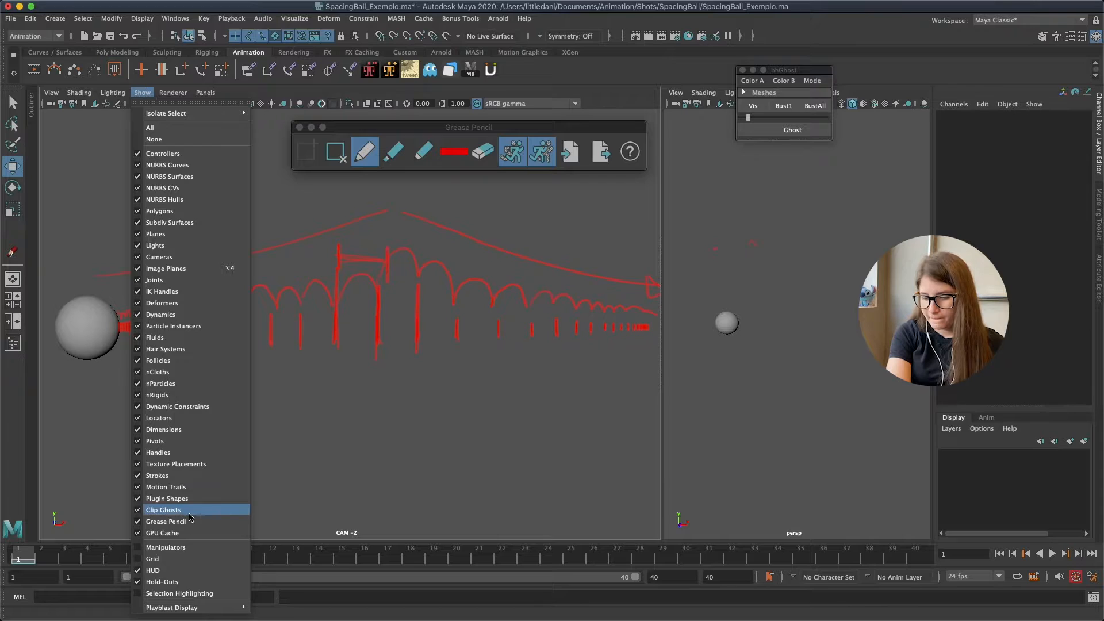
left_click(188, 522)
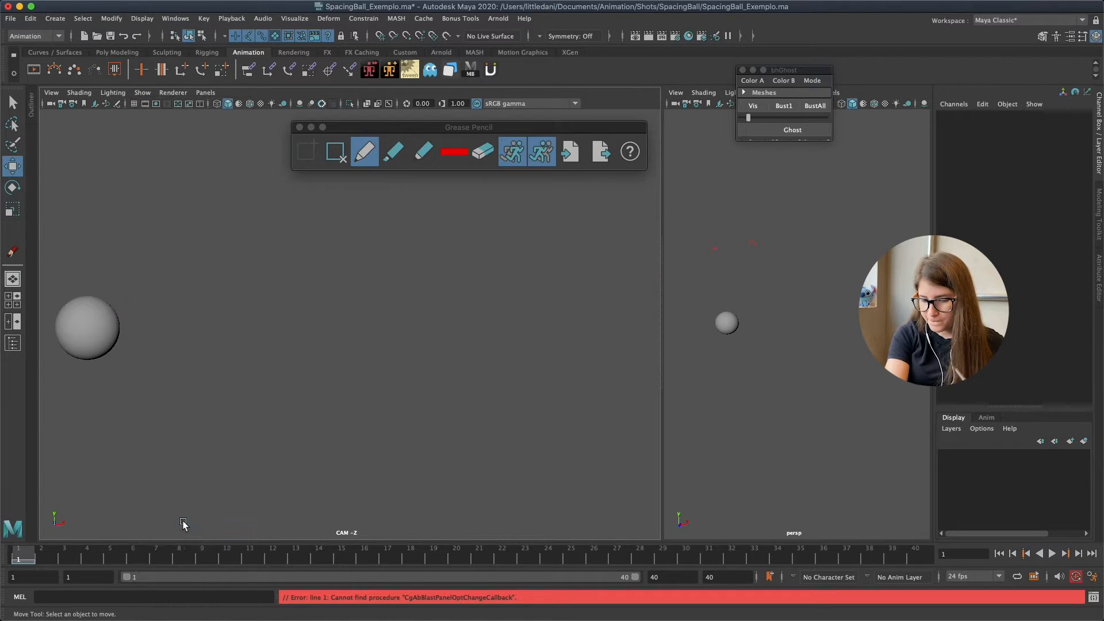
Playblast the animation without the spacing drawings, watch the movie and close it
right_click(344, 551)
left_click(368, 603)
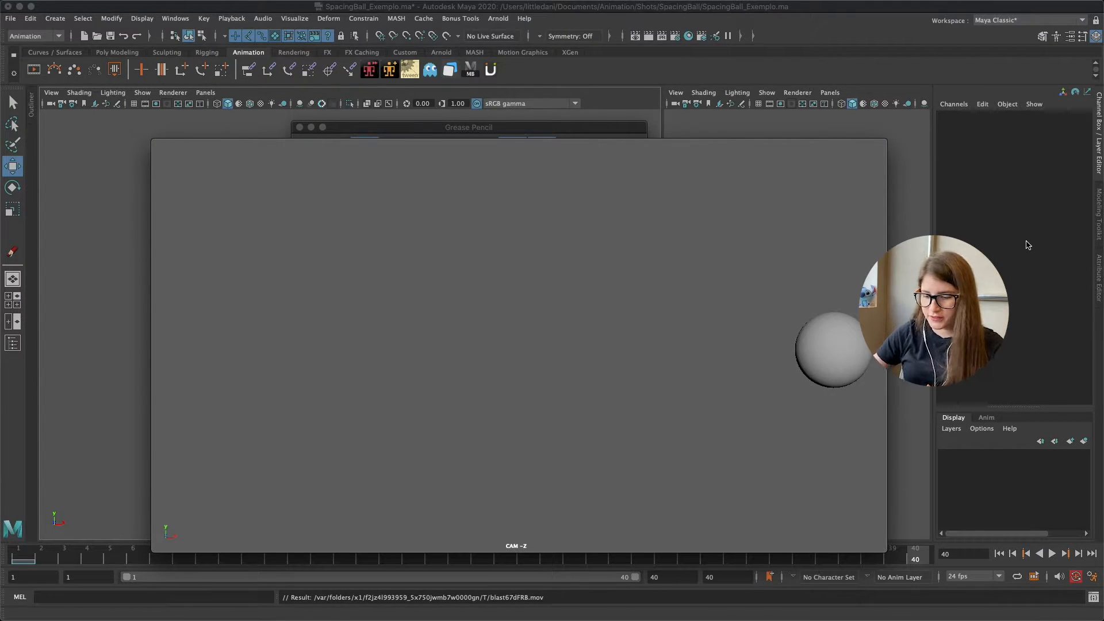
mouse_move(470, 488)
left_click(160, 146)
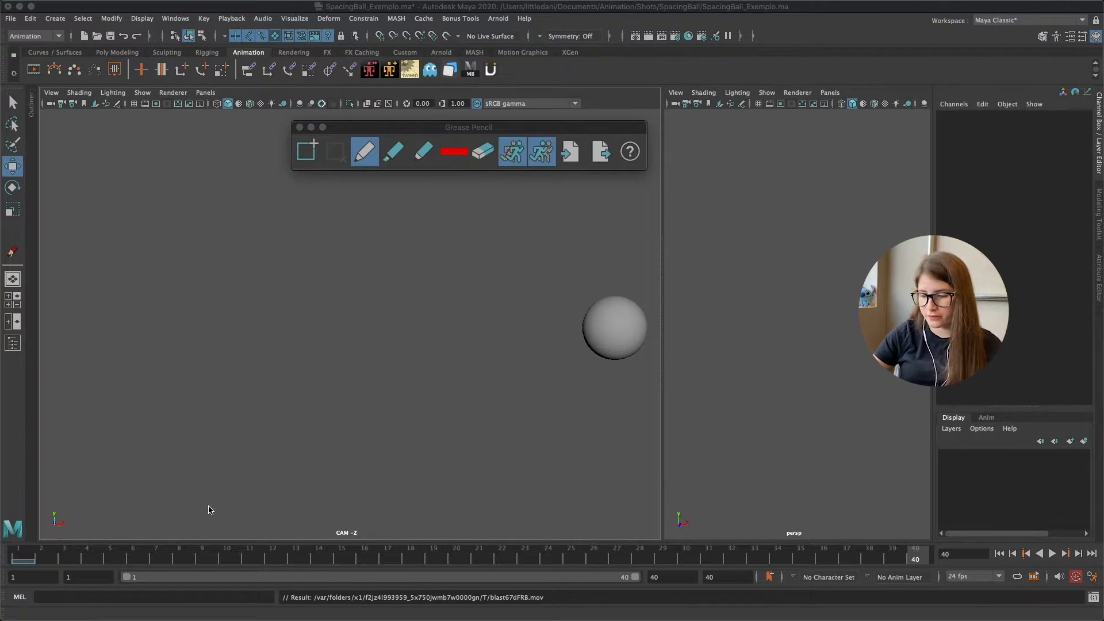
Select the ball, scrub its motion up to frame 28, and return to frame 1
left_click(643, 336)
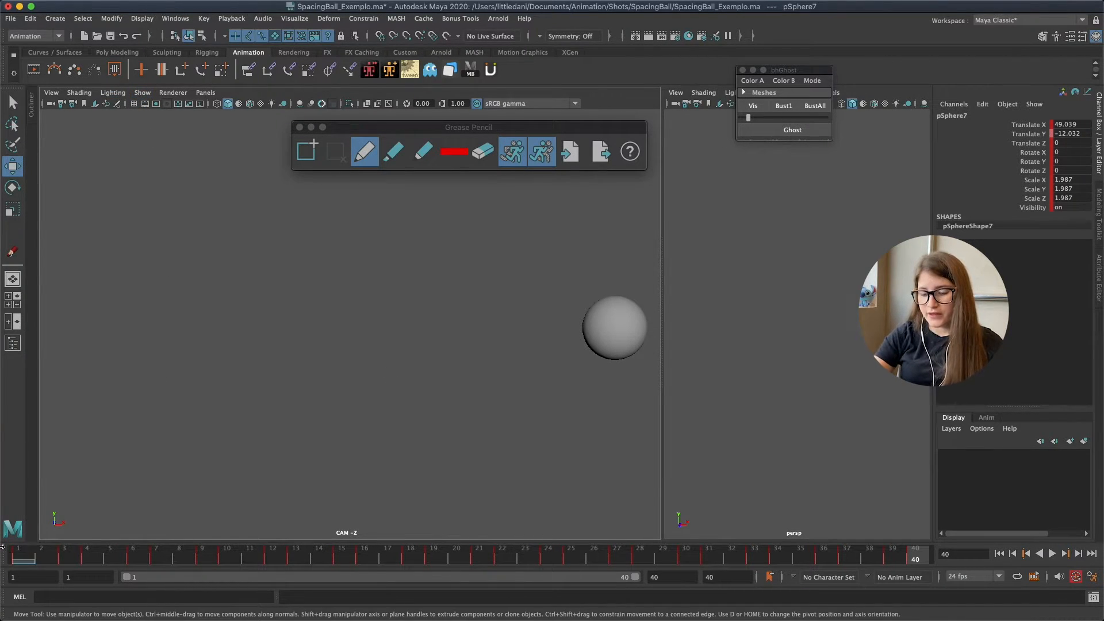
left_click_drag(29, 554, 642, 574)
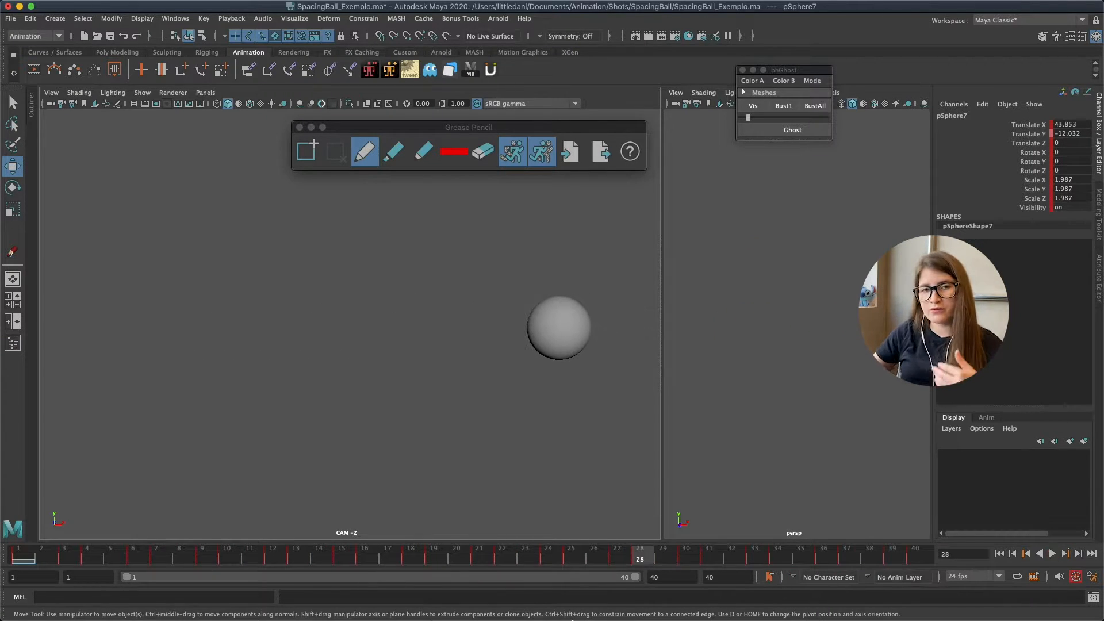
mouse_move(32, 558)
left_mouse_down()
mouse_move(76, 558)
mouse_move(20, 557)
left_mouse_up()
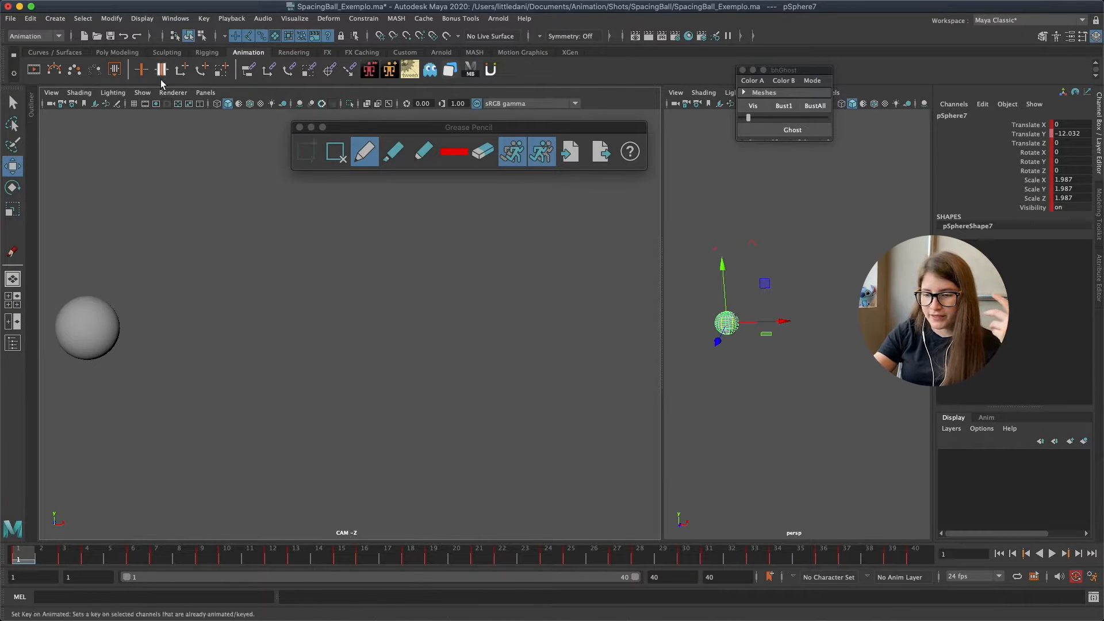
Display the Grease Pencil drawings again and scrub the ball along the arcs from frame 1 to frame 40
left_click(143, 93)
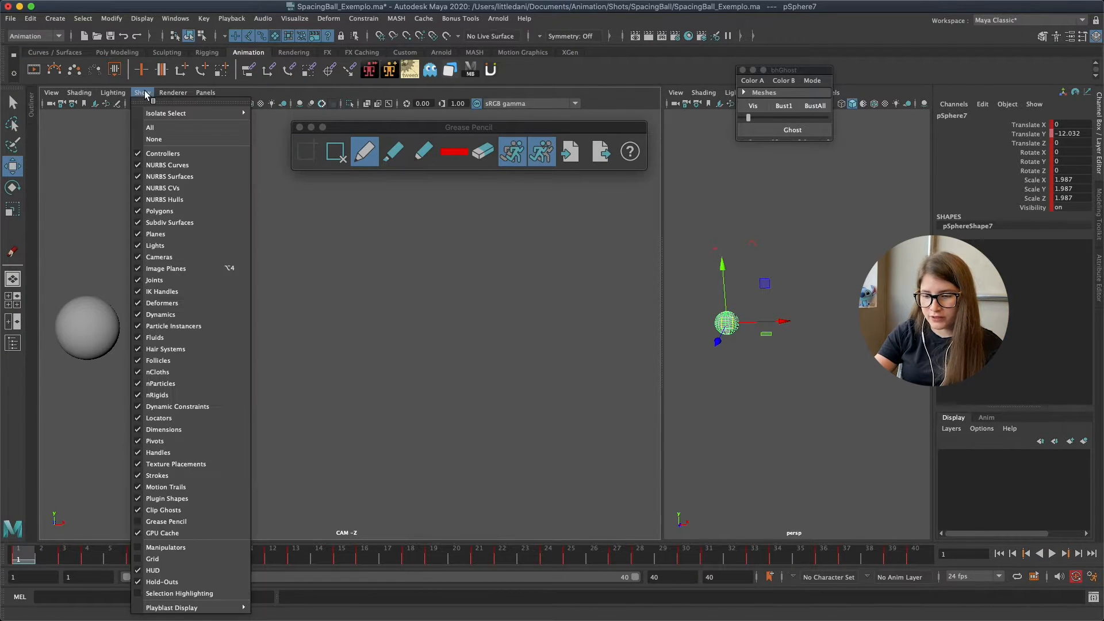
left_click(190, 523)
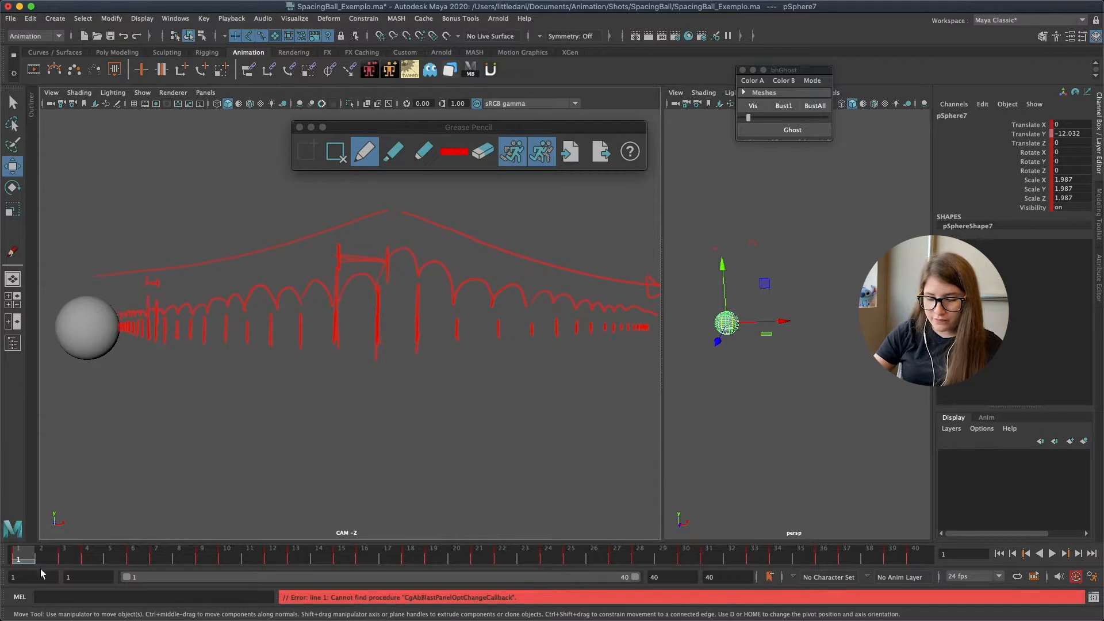
left_click_drag(32, 565, 273, 559)
mouse_move(14, 559)
left_mouse_down()
mouse_move(615, 556)
mouse_move(30, 552)
mouse_move(436, 576)
mouse_move(934, 572)
left_mouse_up()
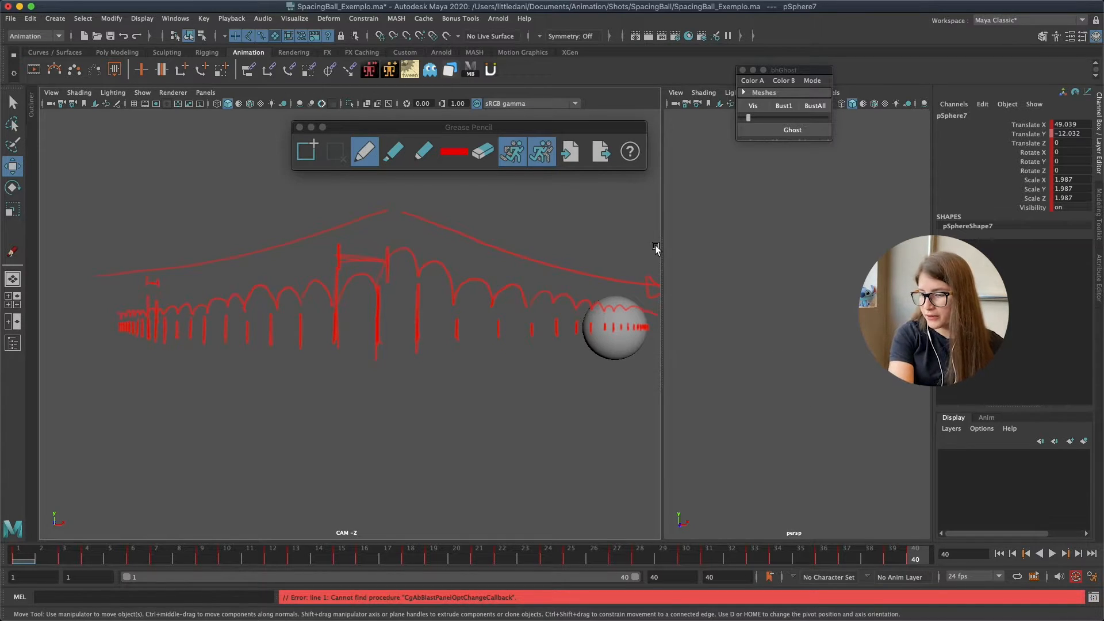
Close the Grease Pencil tool and switch to the Pendulum.ma scene
left_click(299, 127)
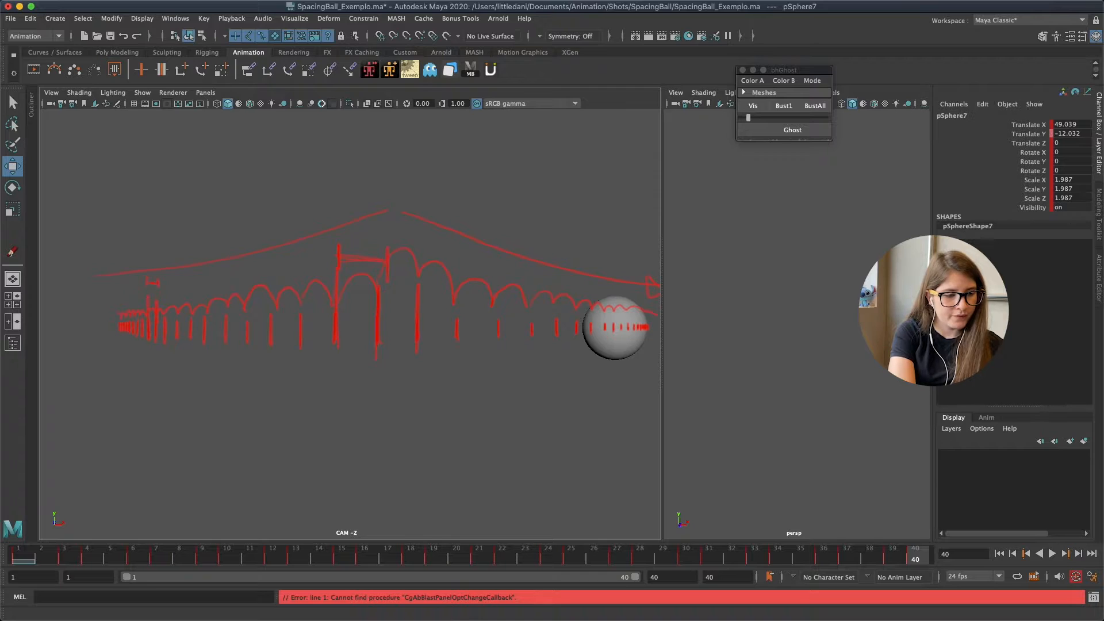
key("super+Tab")
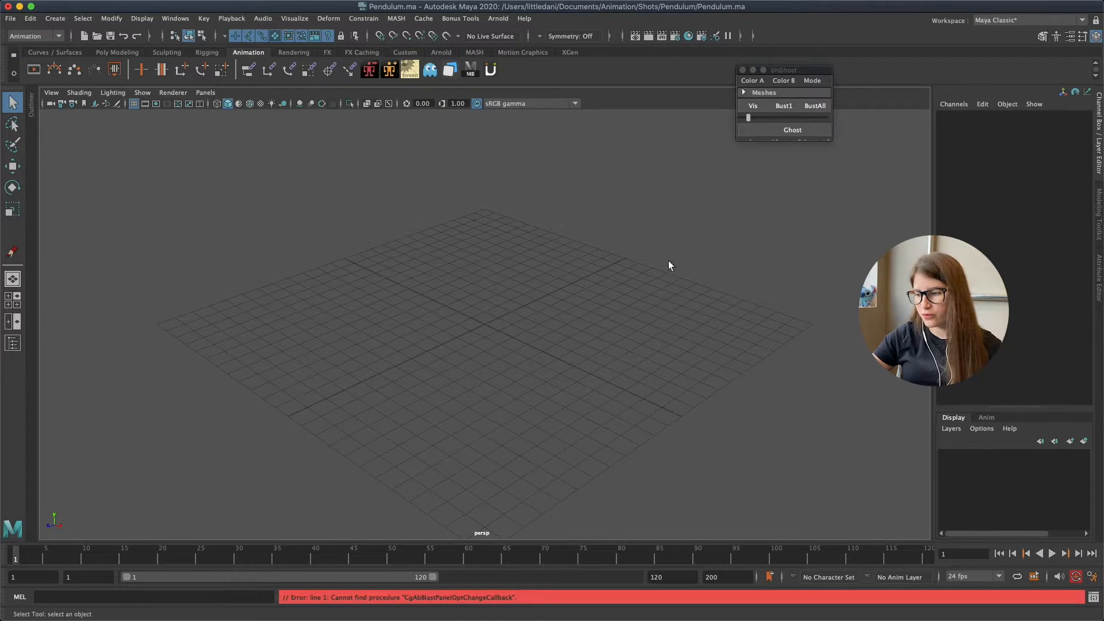
left_click(606, 242)
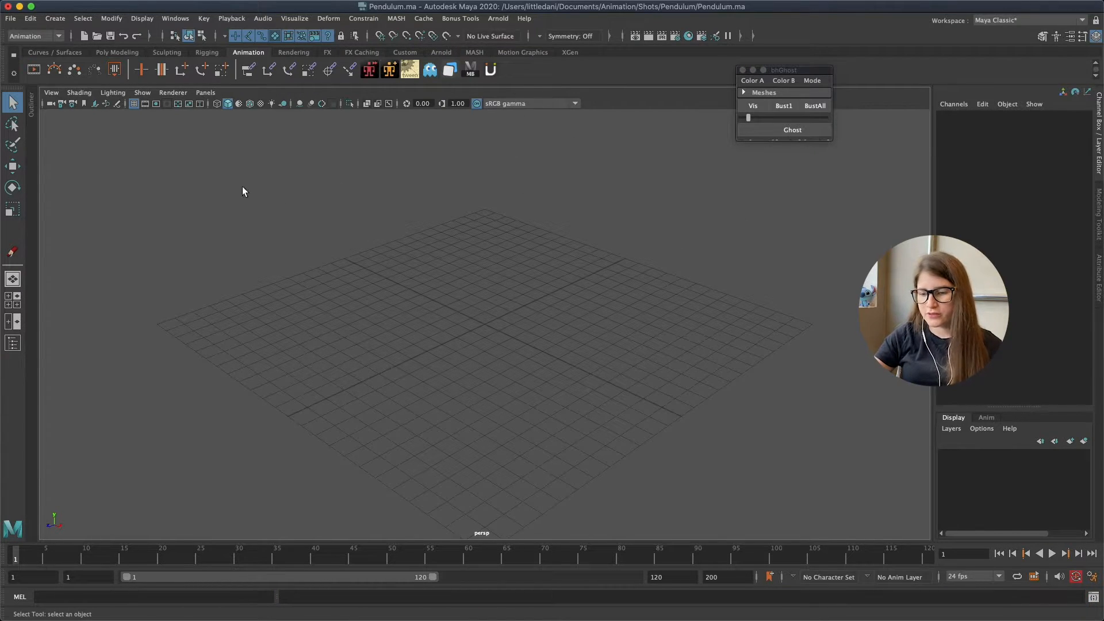
Split the workspace into side-by-side front and perspective views
left_click(17, 322)
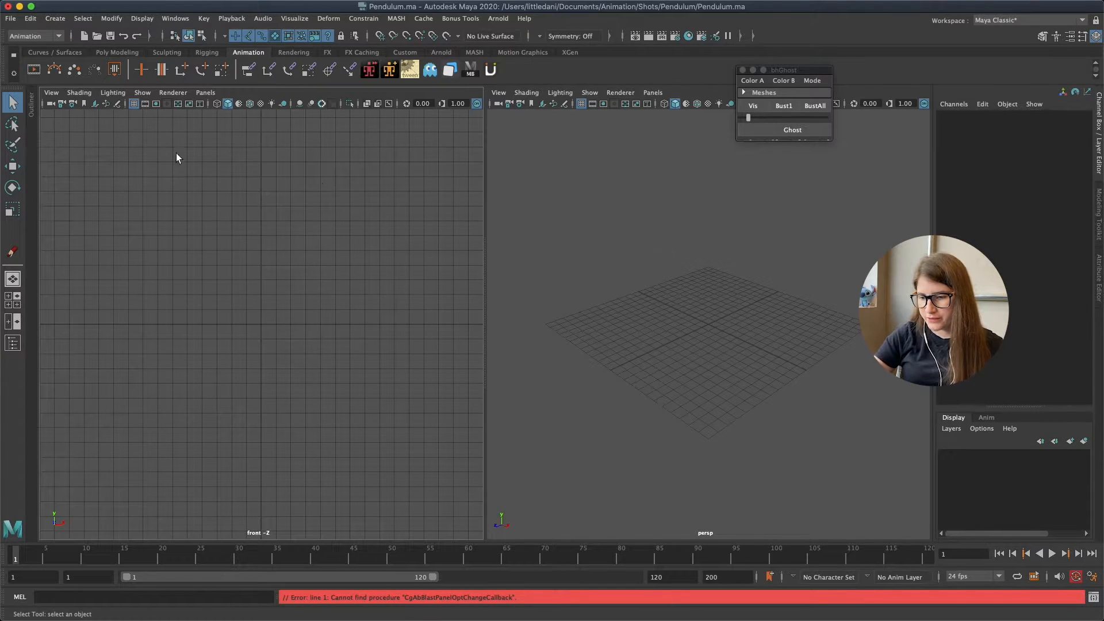
left_click(51, 92)
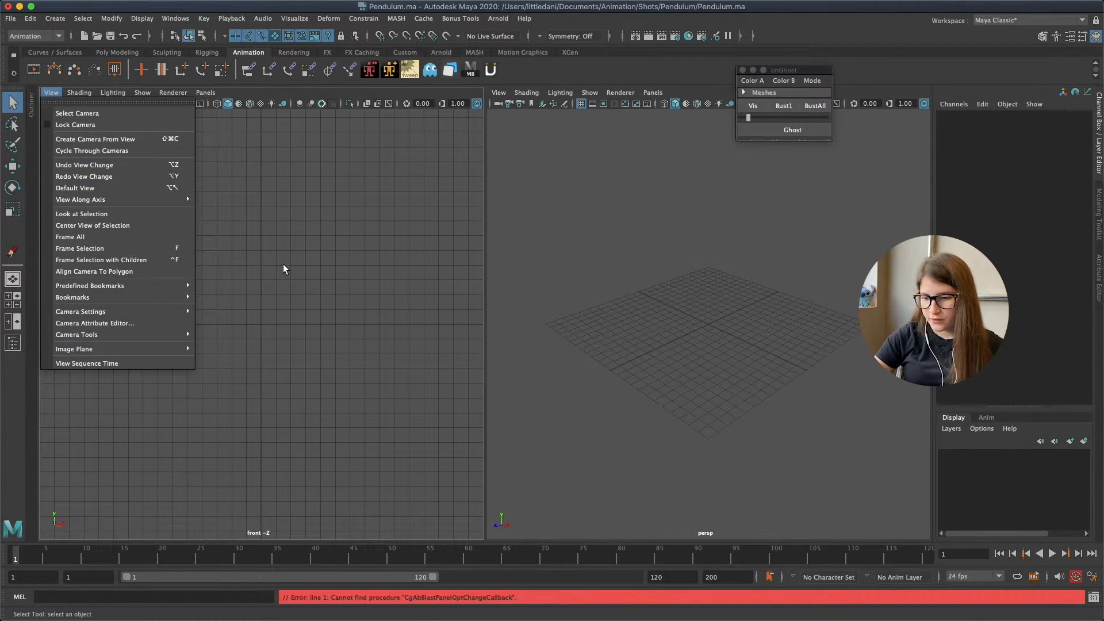
left_click(266, 127)
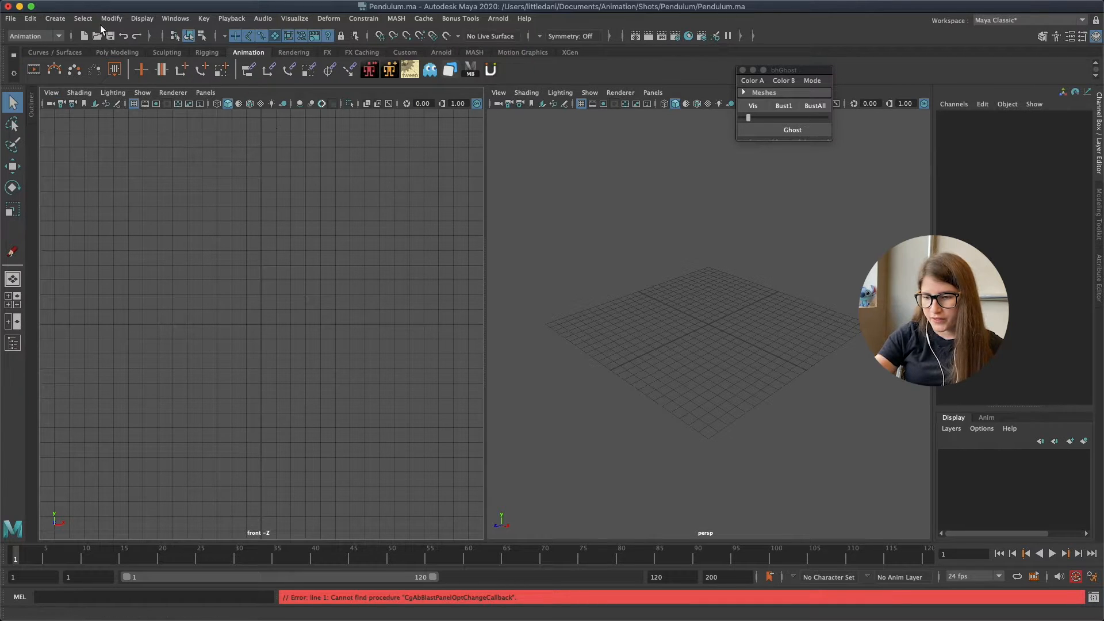
Create a camera and move it forward along Z to about 11.5
left_click(56, 17)
mouse_move(129, 95)
left_click(252, 104)
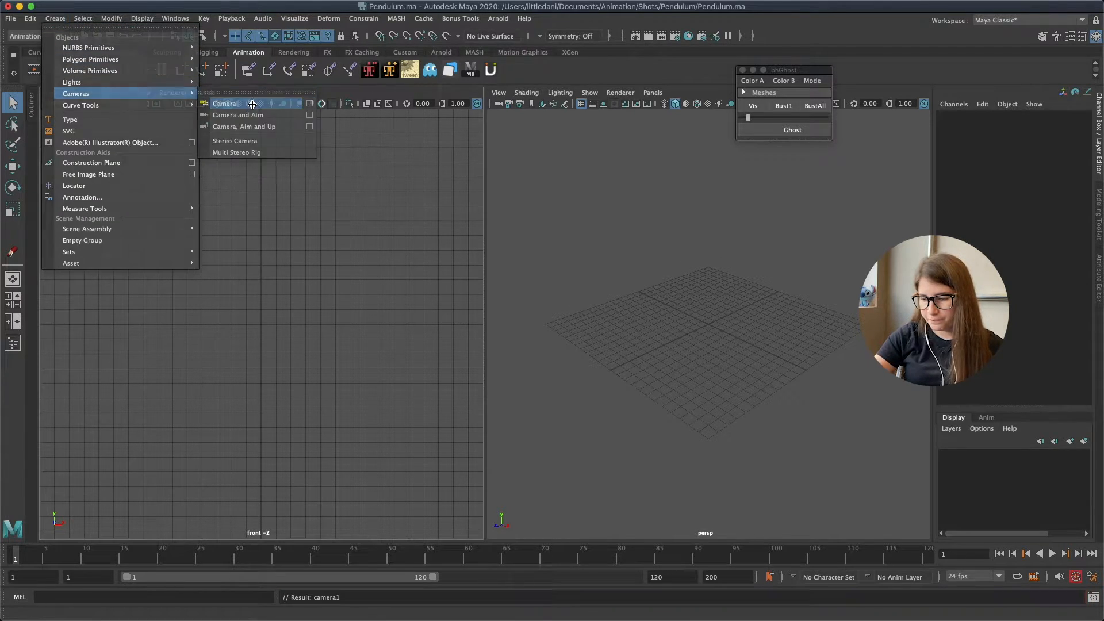
key("w")
left_click_drag(762, 324, 757, 333, "alt")
left_click_drag(681, 353, 623, 459)
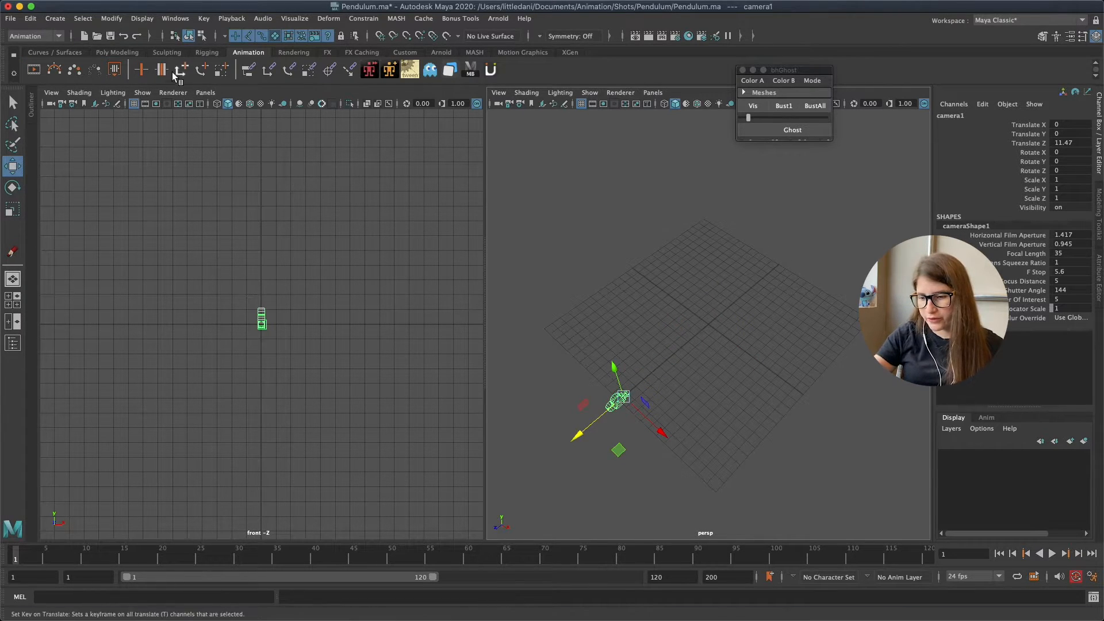
Look through the new camera in the front view's pane and rename the camera CAM
left_click(206, 92)
mouse_move(276, 104)
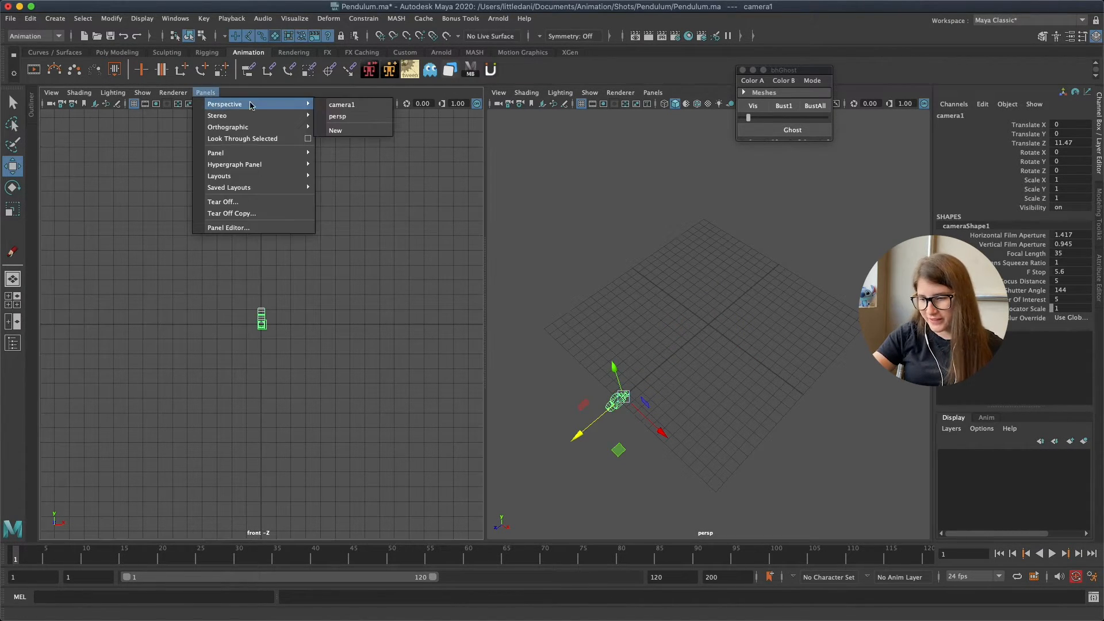
left_click(353, 106)
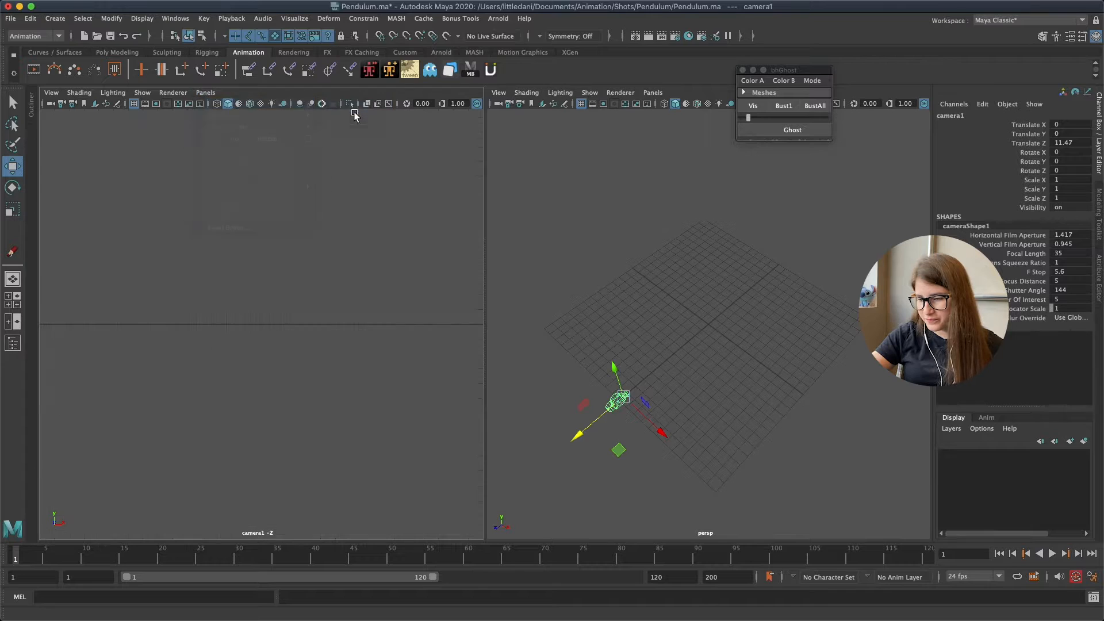
left_click(206, 92)
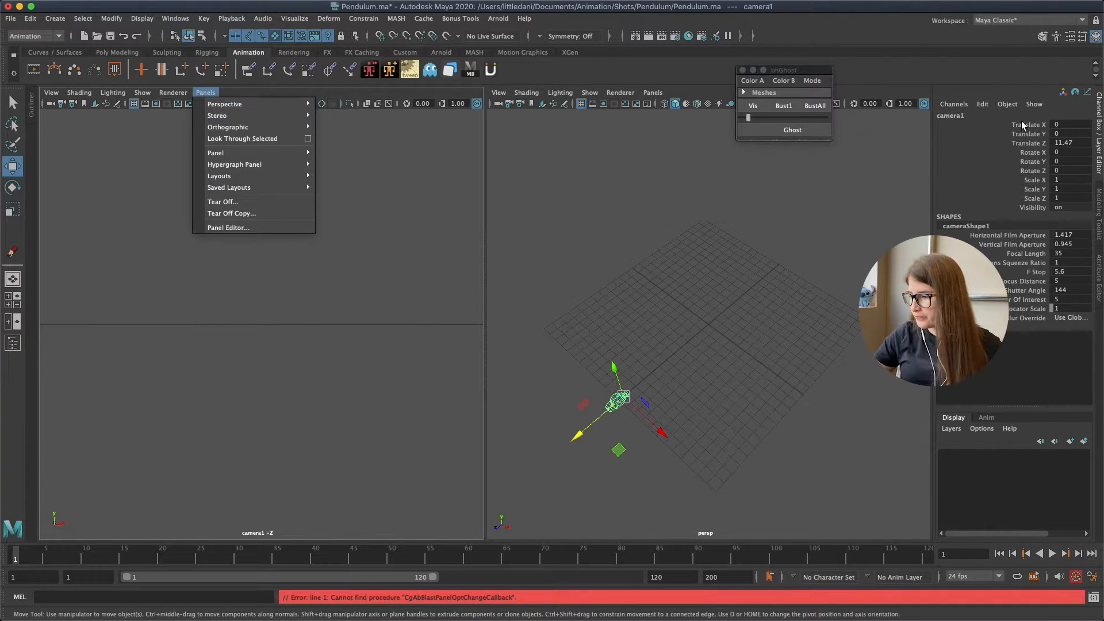
left_click(343, 106)
left_click(957, 115)
type("CA")
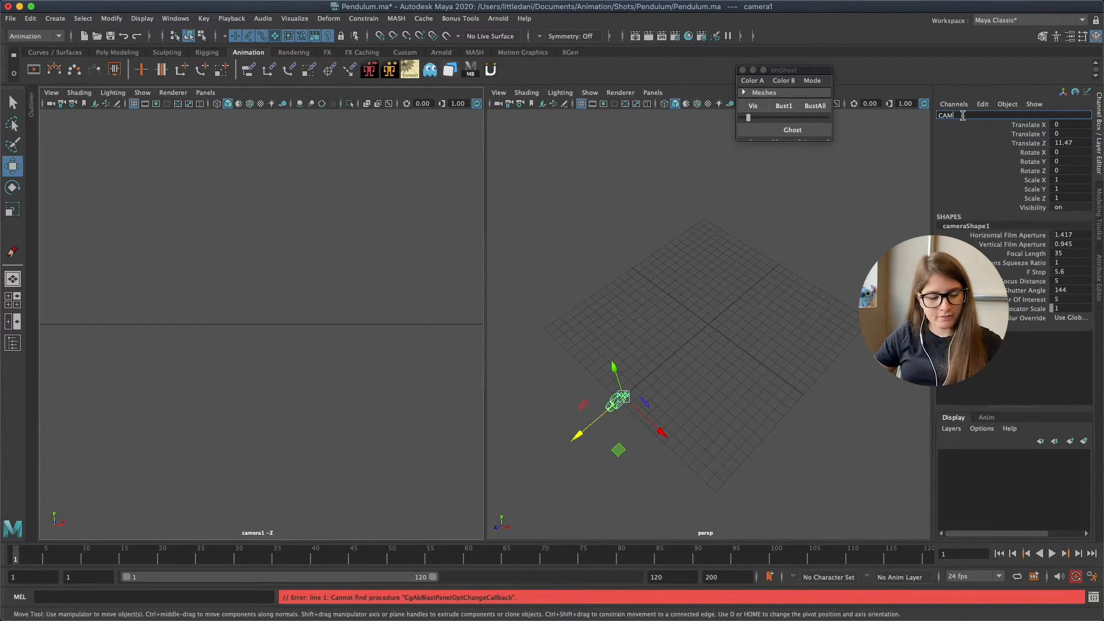
type("M")
key("Return")
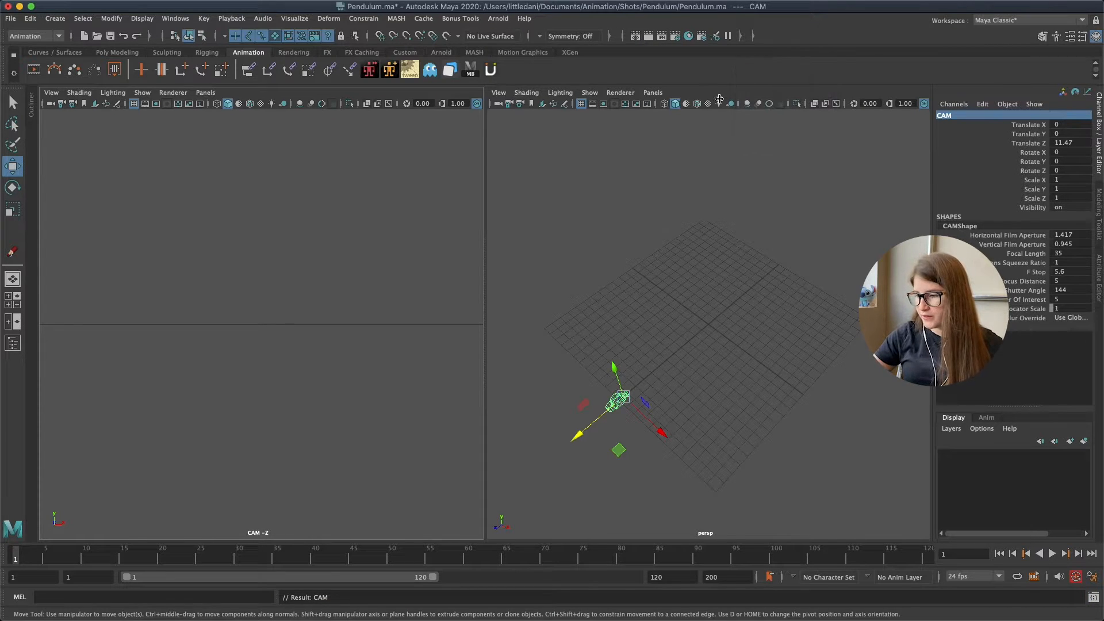
Reference the Pendulum_Rigg.ma rig from the project's Links/Pendulum_Rigg folder into the scene
left_click(11, 18)
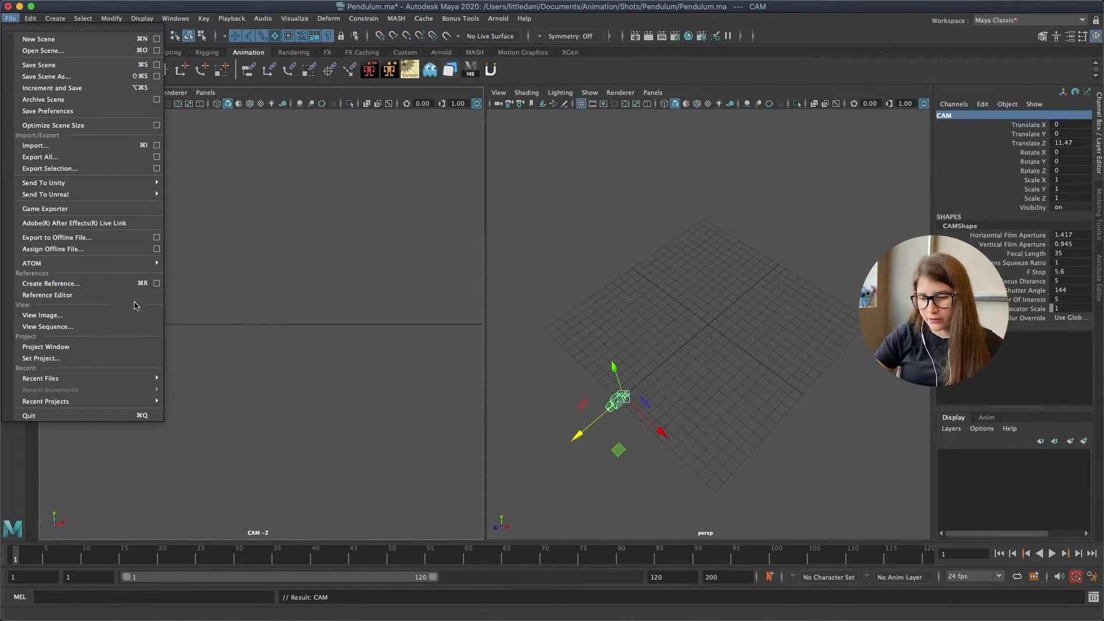
left_click(122, 289)
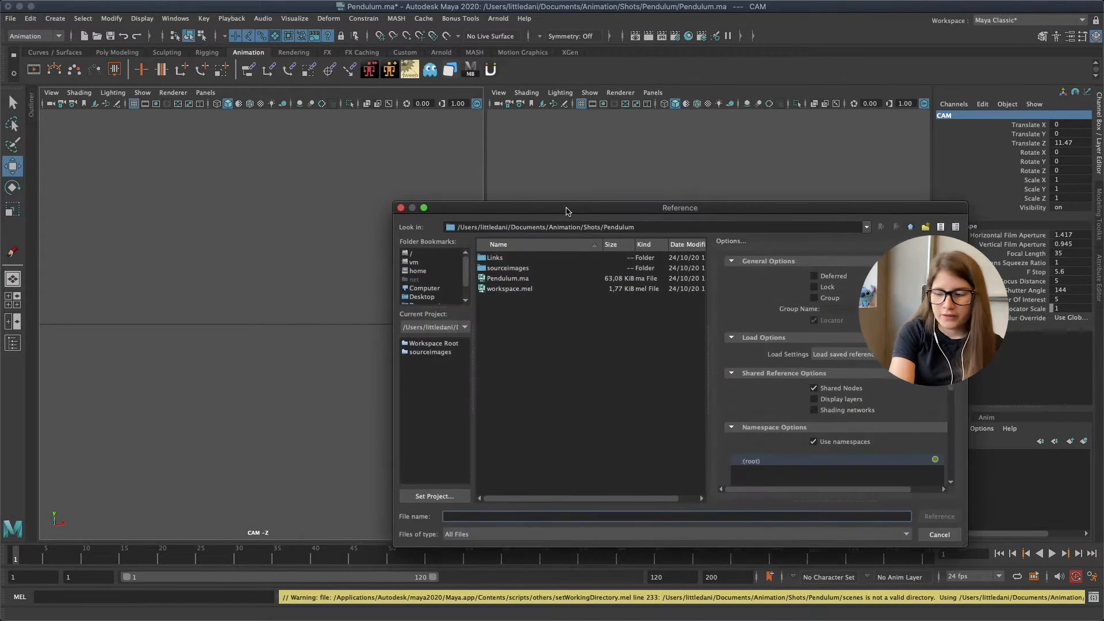
left_click_drag(567, 210, 501, 206)
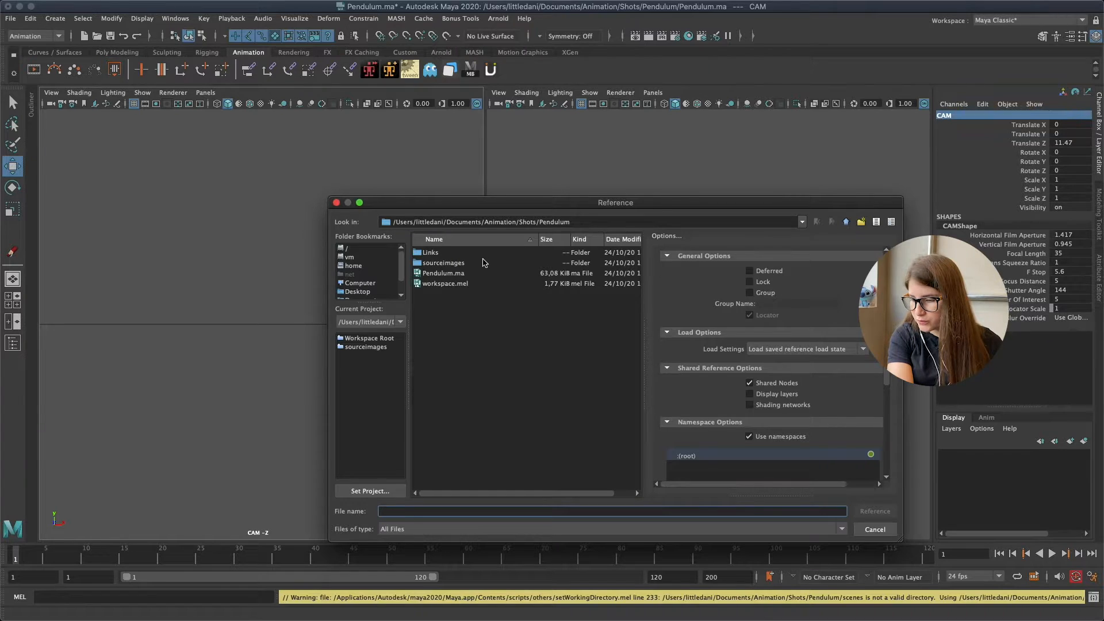
double_click(481, 253)
double_click(481, 253)
double_click(481, 253)
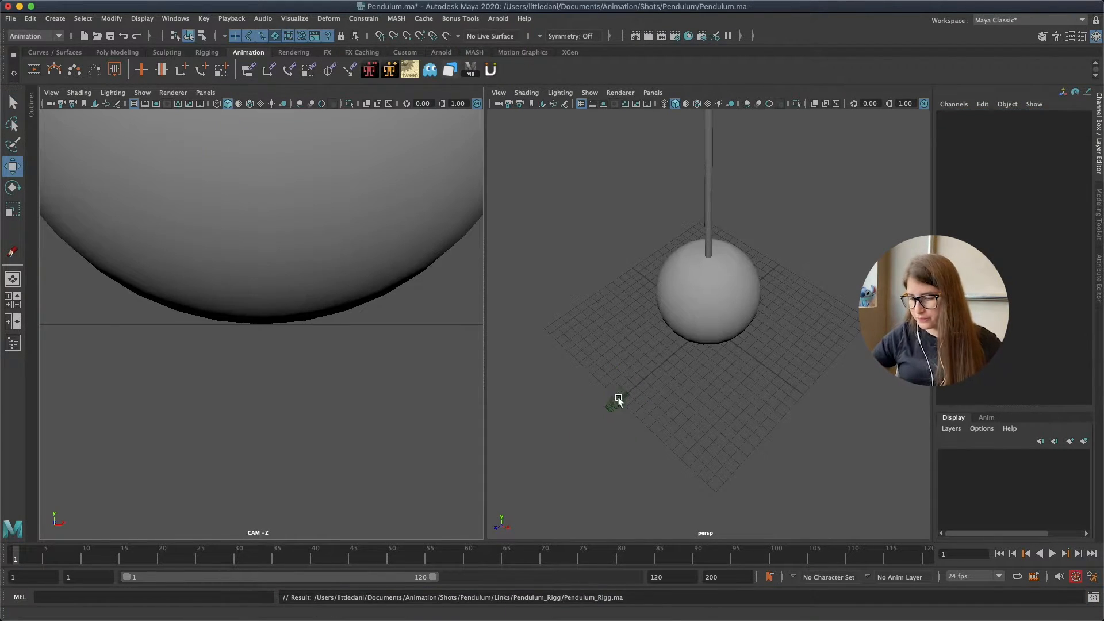
Set the CAM camera's focal length to 70 and undo its stray moves
left_click_drag(604, 386, 641, 431)
left_click(1063, 254)
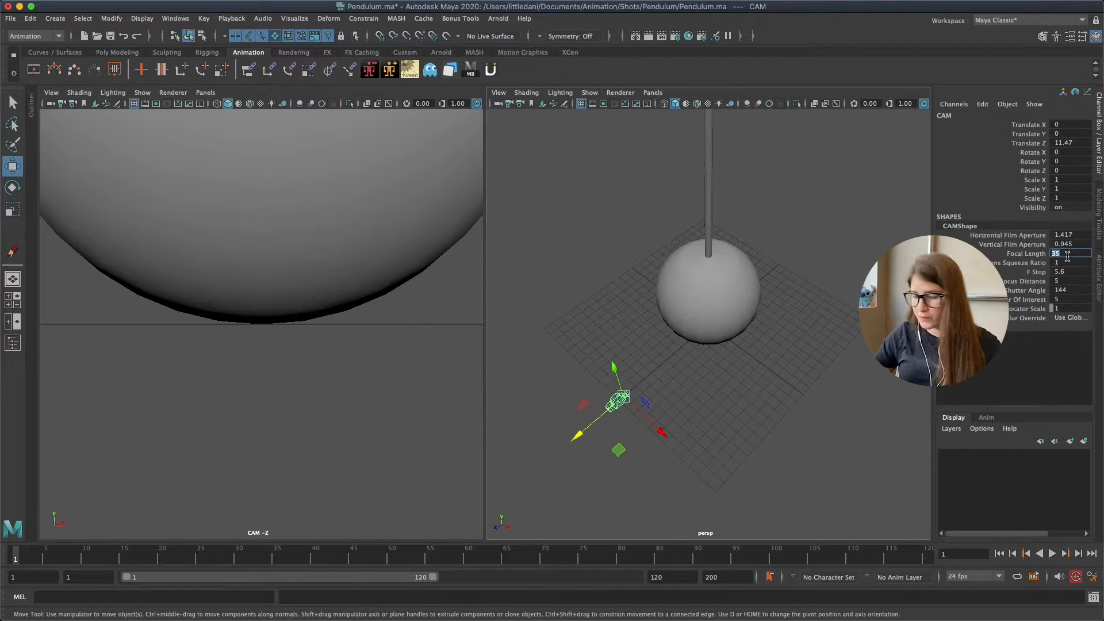
type("70")
key("Return")
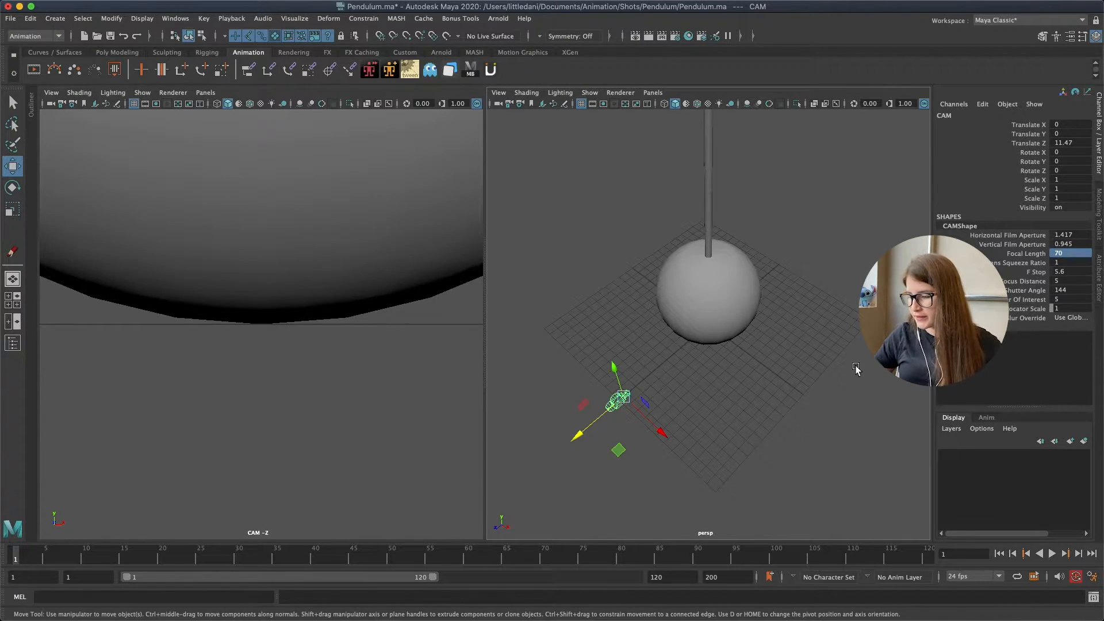
key("z")
key("z")
key("z")
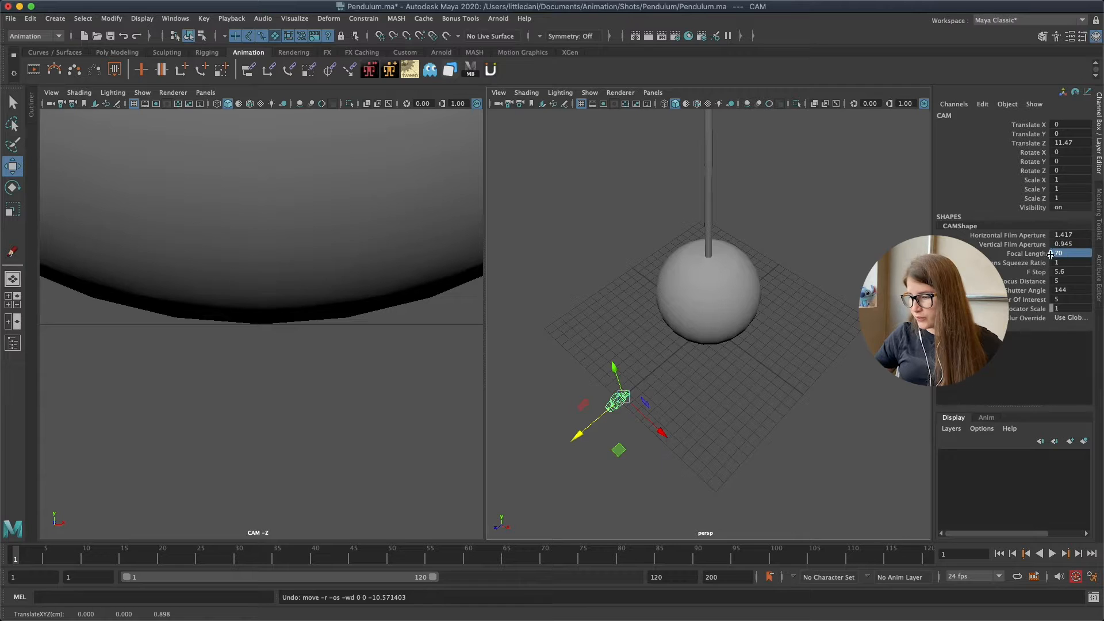
Move CAM back along Z to about 145 and show the resolution gate in its view
middle_click_drag(772, 360, 857, 342, "alt")
right_click_drag(858, 343, 746, 239, "alt")
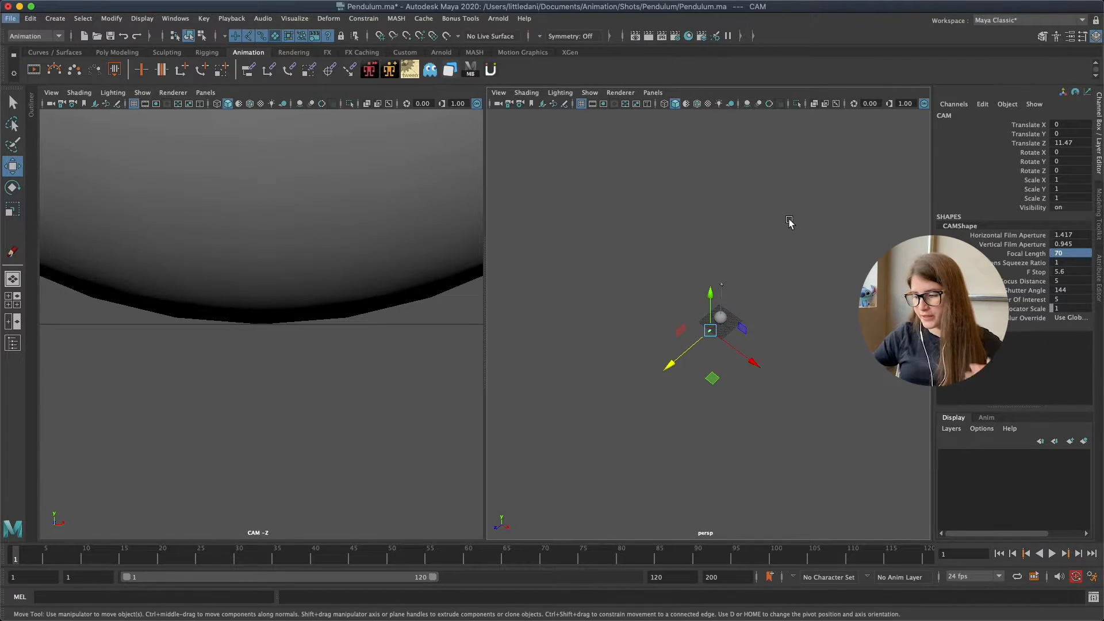
left_click_drag(669, 367, 517, 503)
left_click(156, 105)
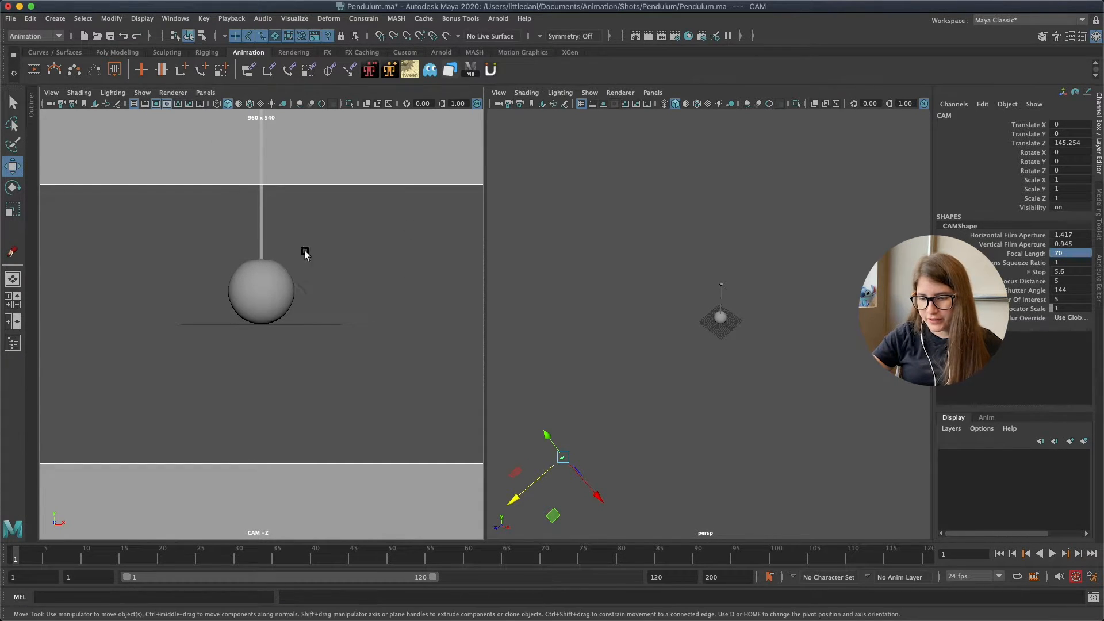
Frame the whole pendulum by moving CAM to about 20.9 in Y and 187.9 in Z
key("alt")
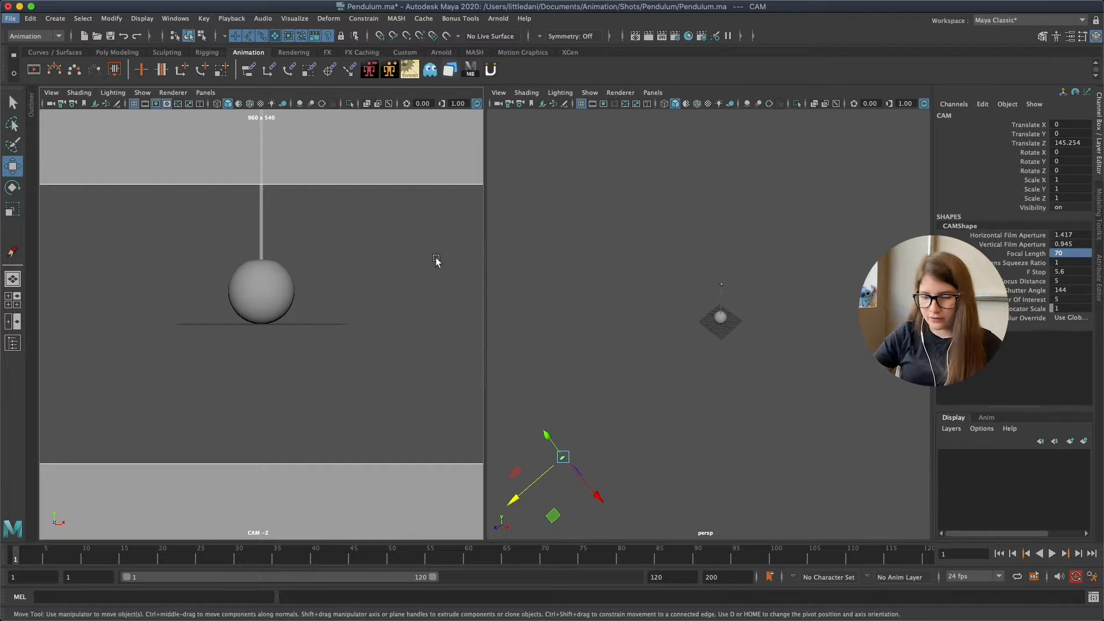
middle_click_drag(711, 373, 771, 308, "alt")
right_click_drag(771, 308, 705, 311, "alt")
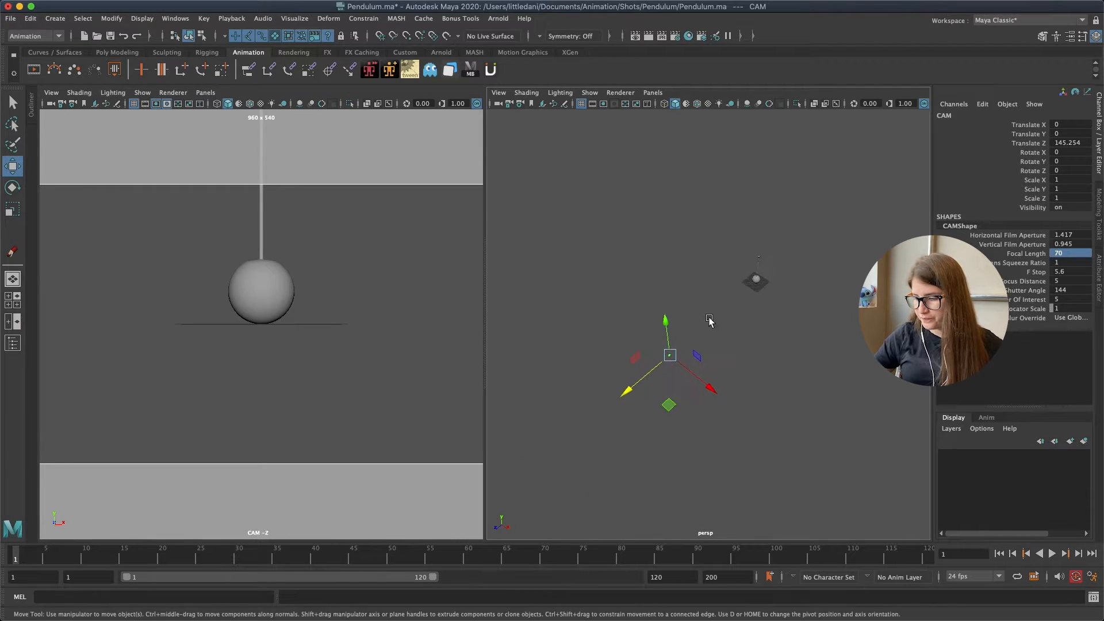
mouse_move(667, 332)
left_mouse_down()
mouse_move(666, 299)
mouse_move(670, 314)
left_mouse_up()
left_click_drag(644, 369, 596, 403)
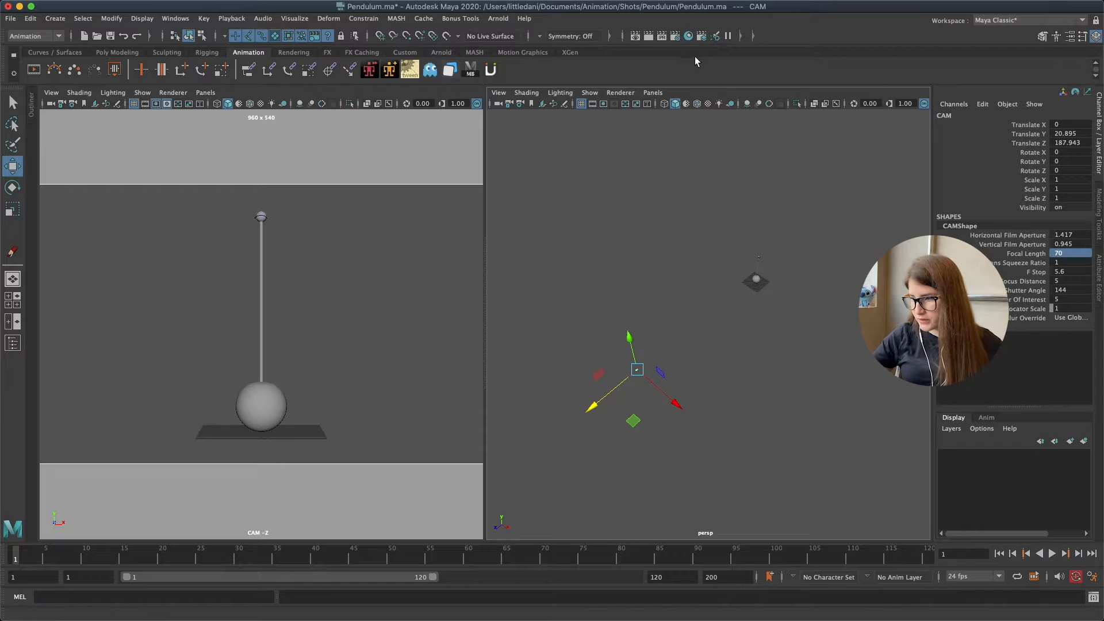
Set the render image size preset to HD_720 and close the render settings
left_click(675, 37)
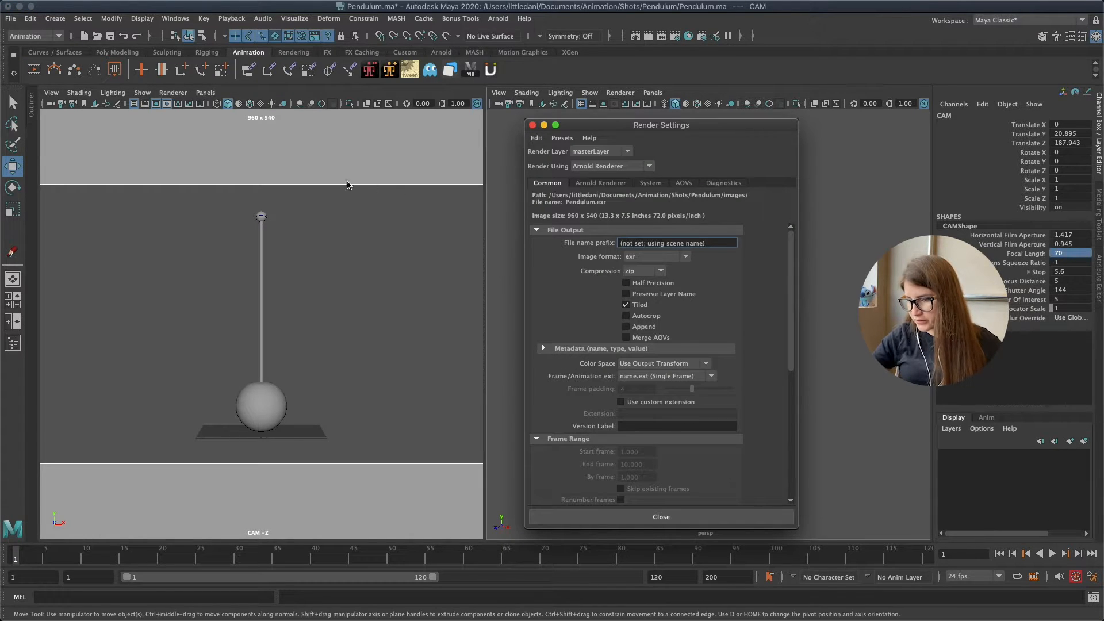
left_click_drag(792, 279, 789, 411)
left_click(714, 347)
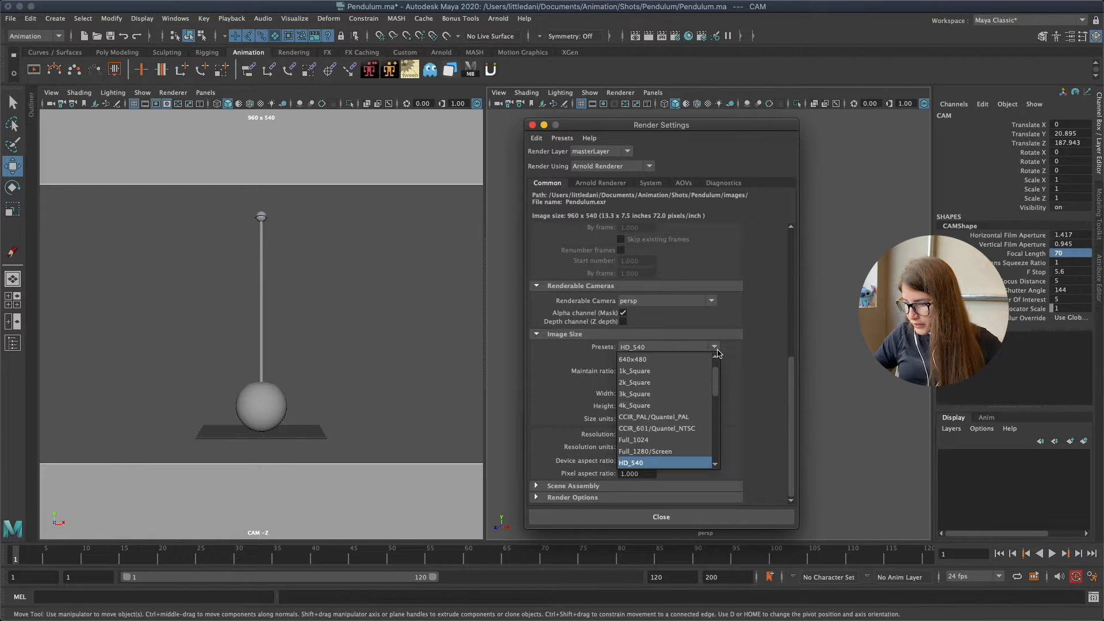
scroll(715, 368, "down", 4)
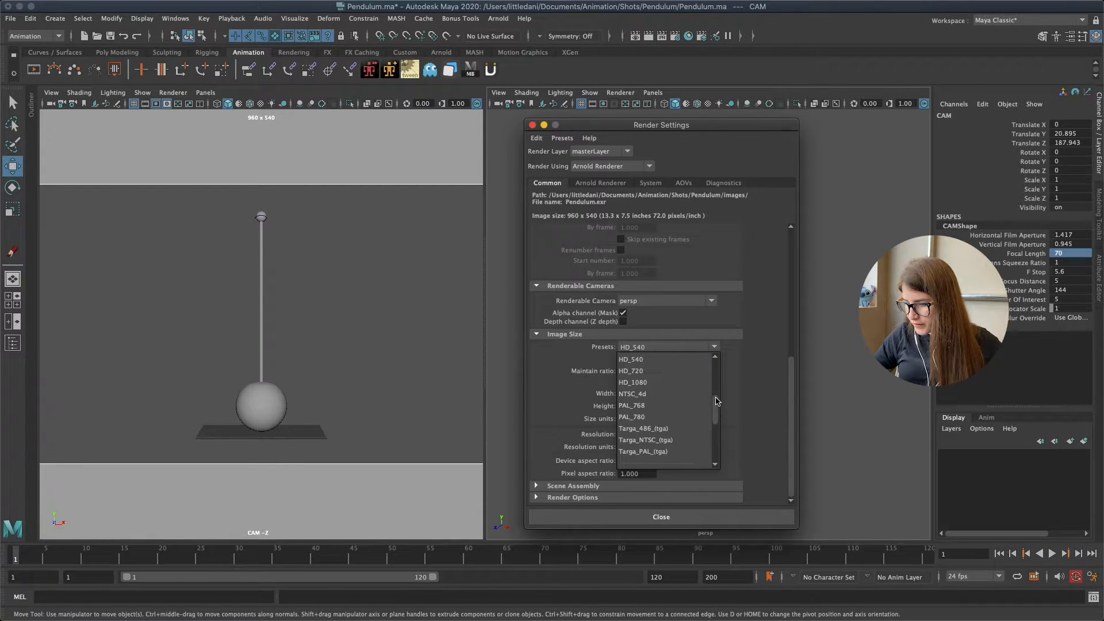
left_click(709, 383)
left_click(684, 519)
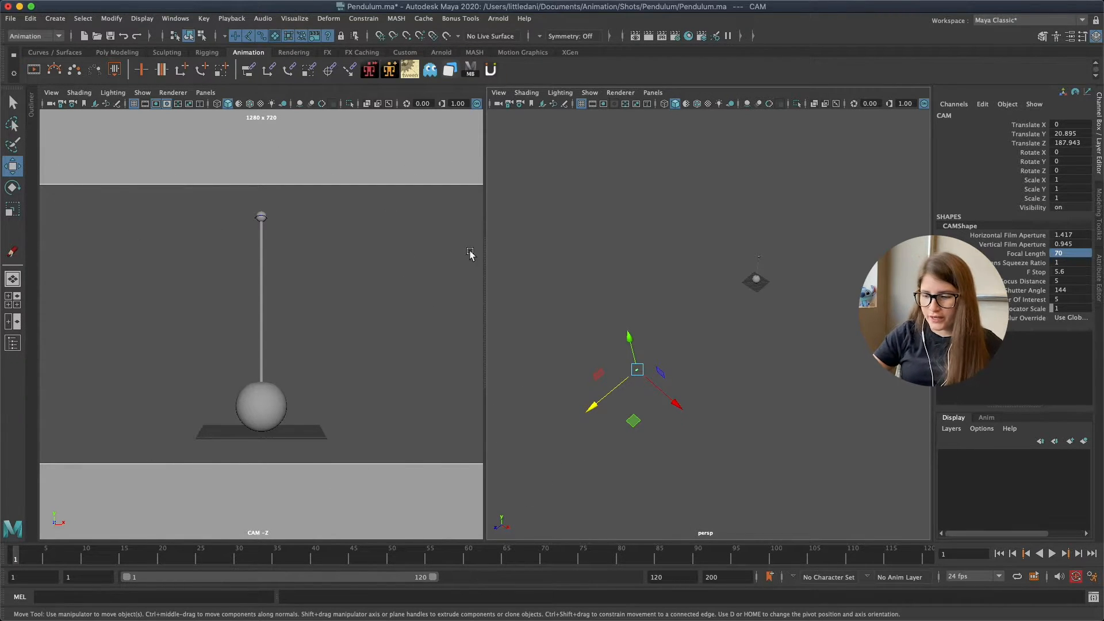
Widen the CAM view slightly and set its camera fit to Horizontal
left_click_drag(484, 257, 512, 292)
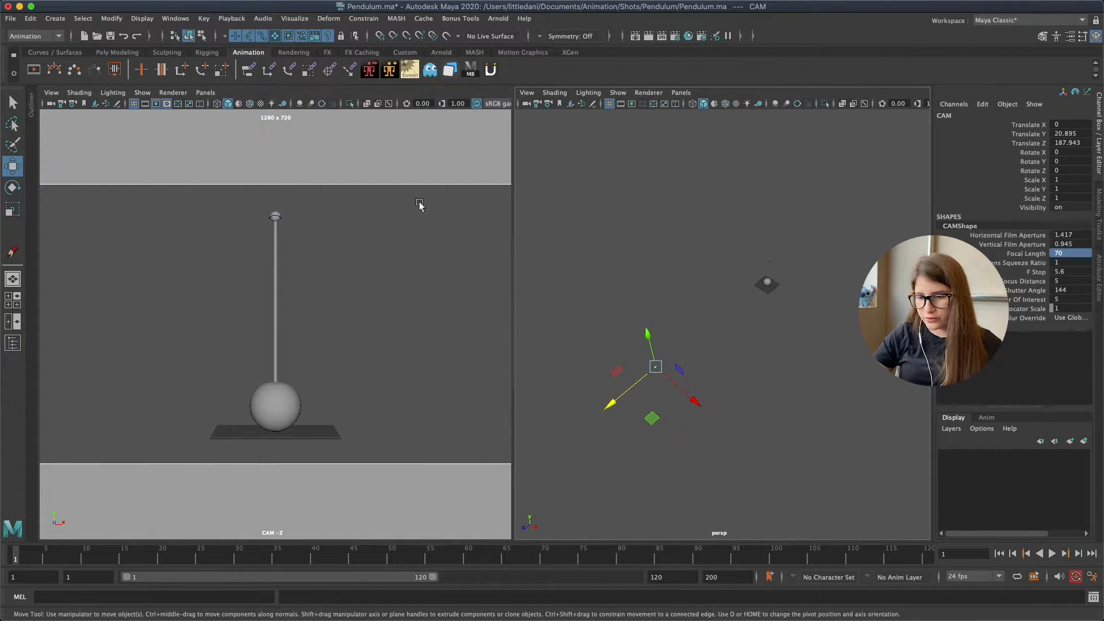
left_click(51, 92)
left_click(51, 92)
mouse_move(152, 352)
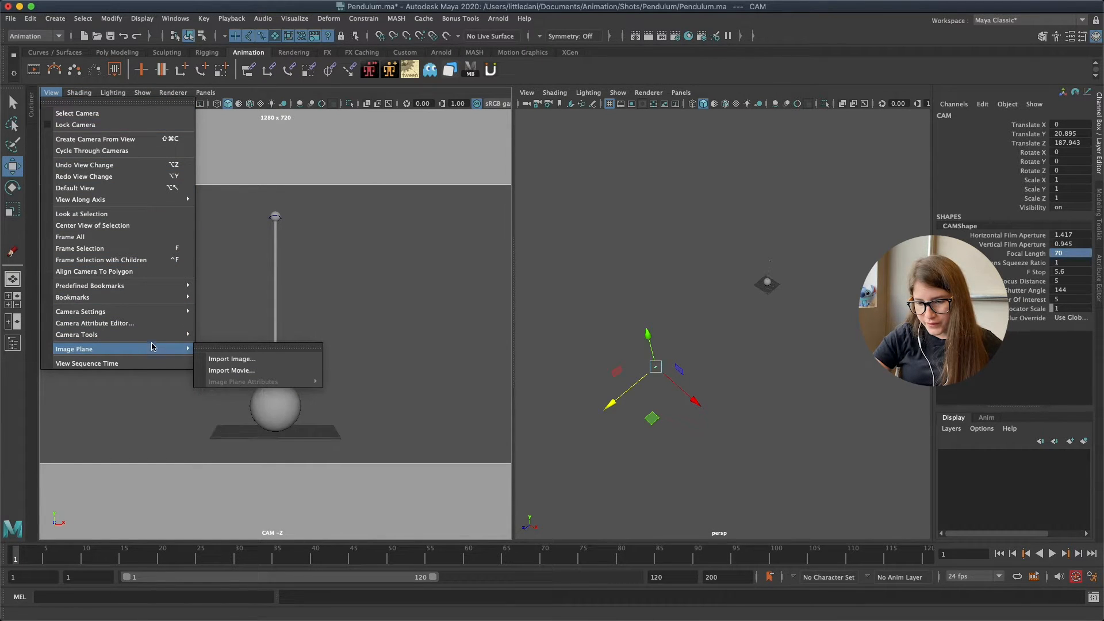
mouse_move(152, 313)
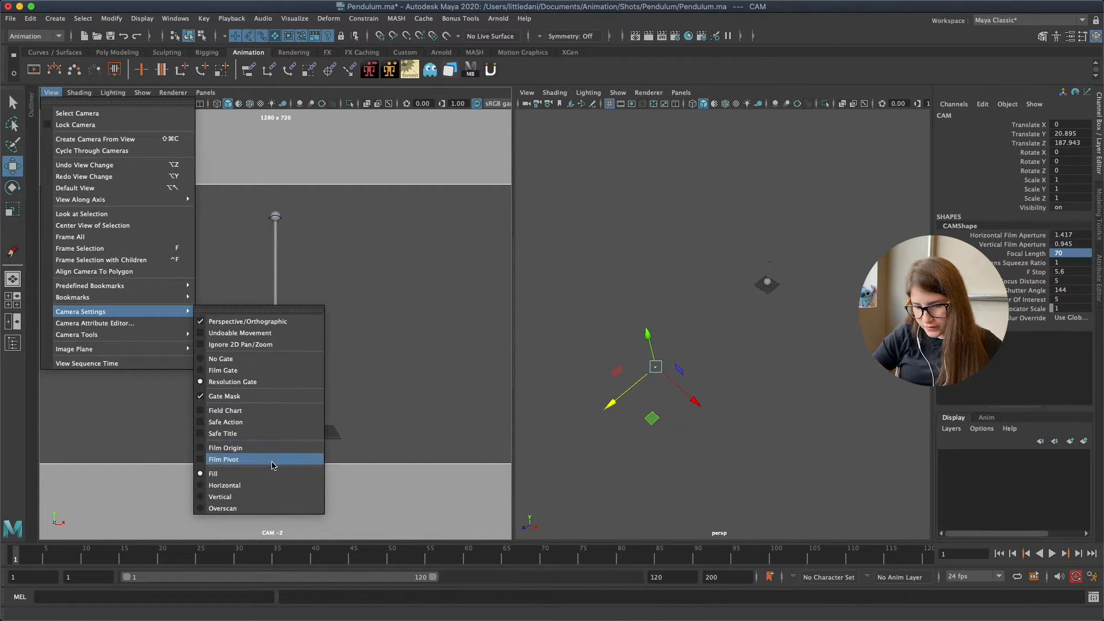
left_click(267, 486)
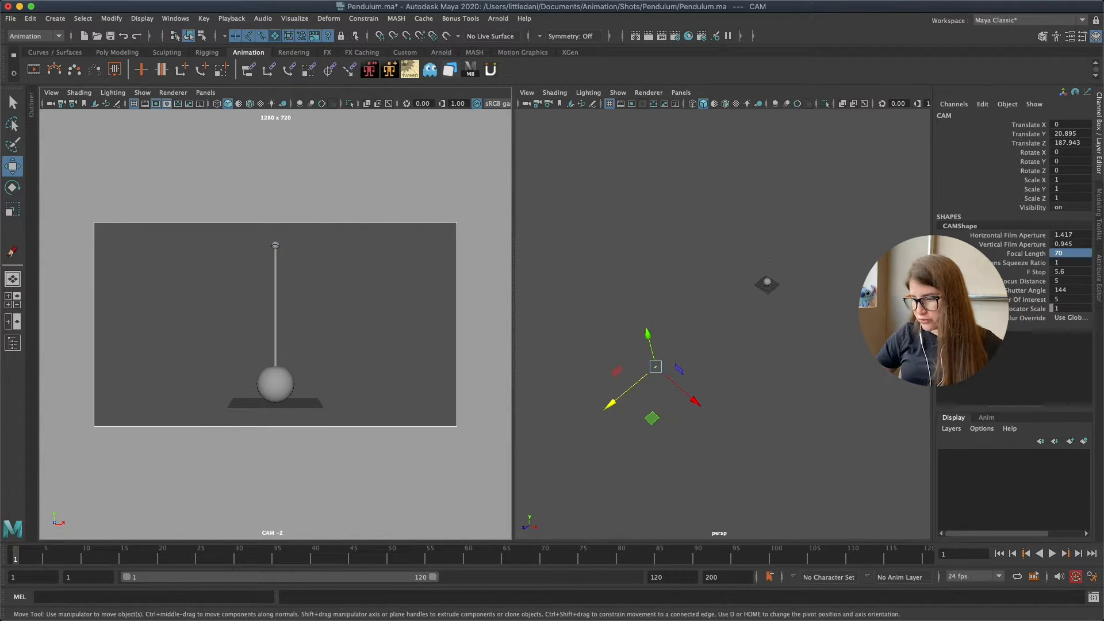
Lock all of CAM's transform and shape attributes and try moving the camera in the perspective view
left_click_drag(1031, 126, 1026, 320)
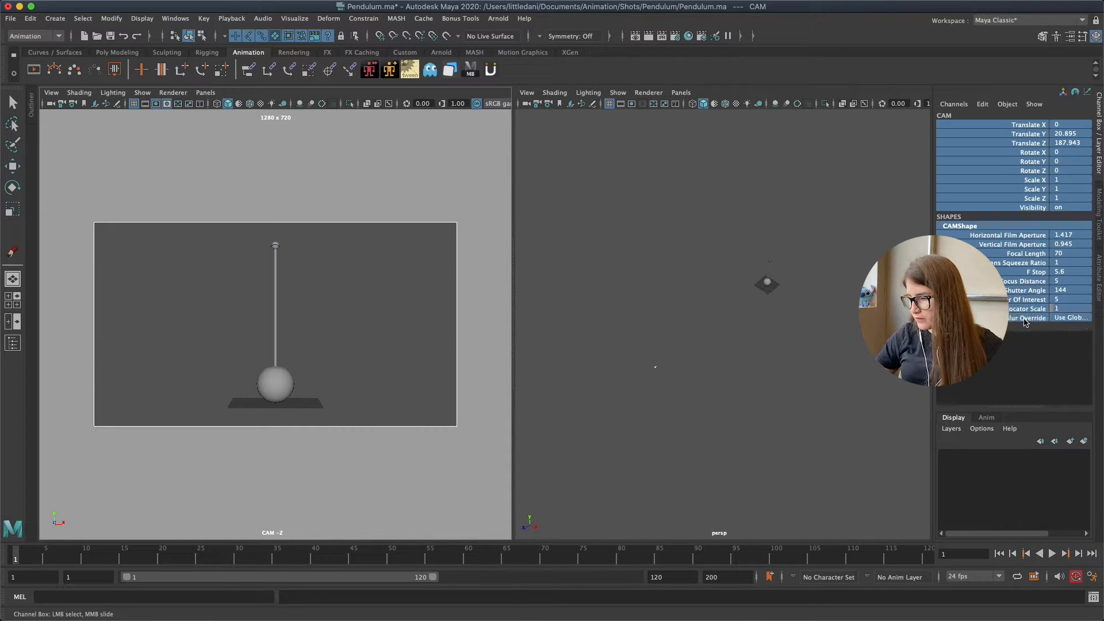
right_click(1023, 281)
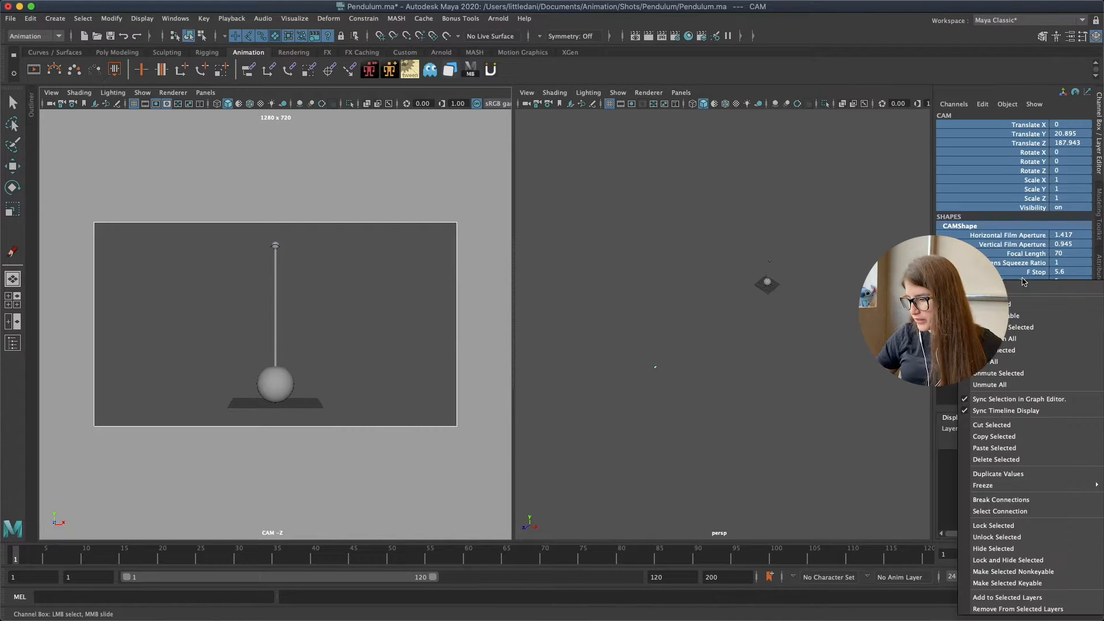
left_click(1023, 528)
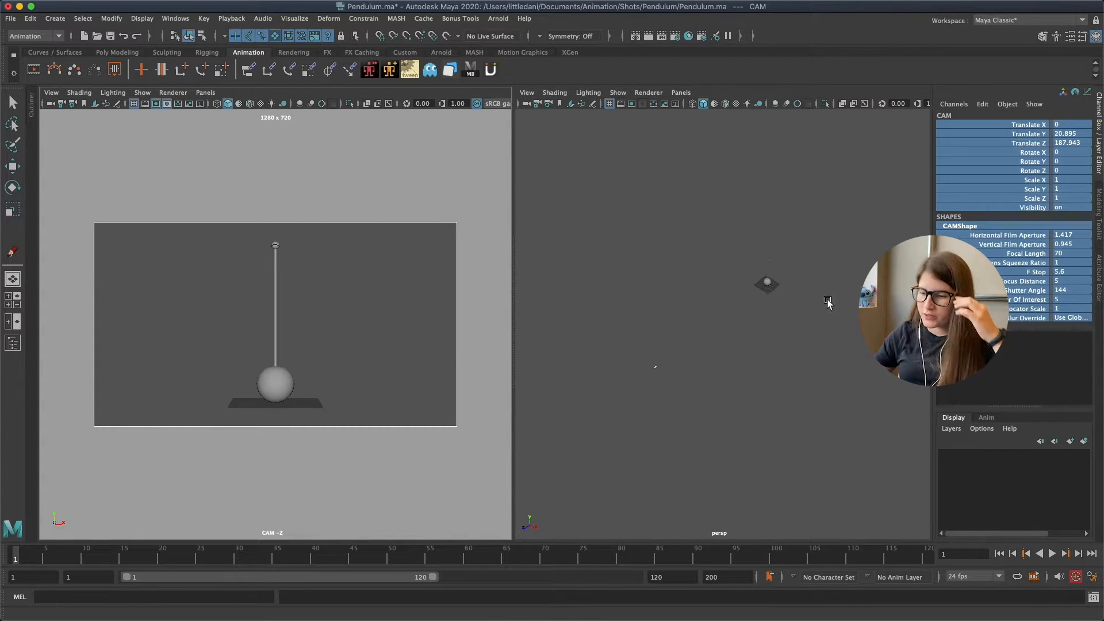
key("w")
left_click(655, 227)
left_click_drag(605, 299, 698, 399)
left_click(713, 193)
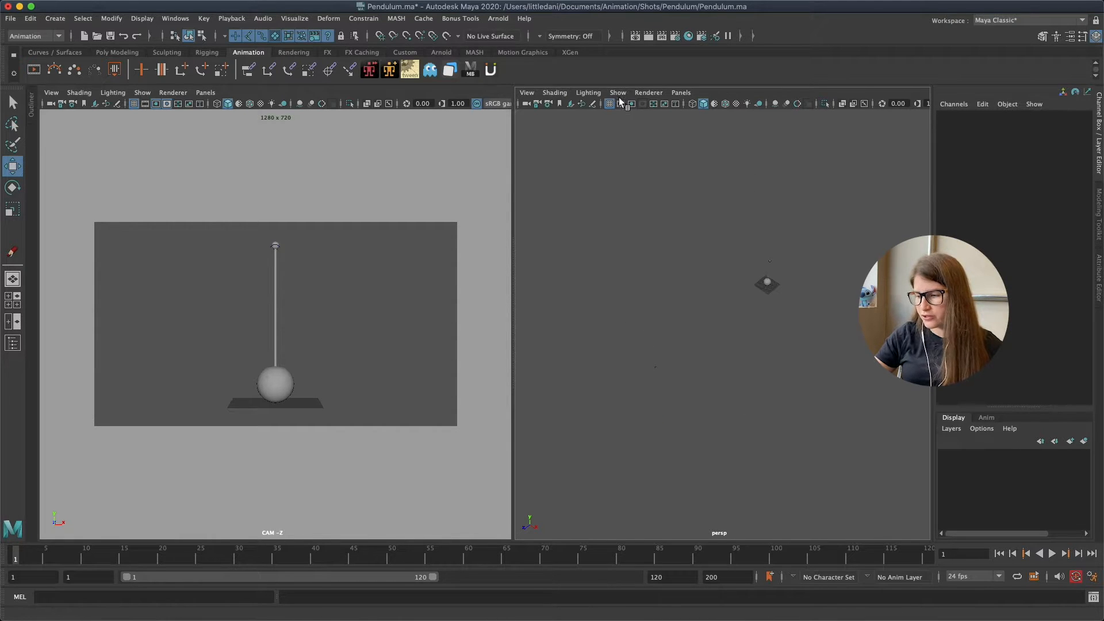
Hide cameras in the perspective view and clear the selection
left_click_drag(620, 308, 770, 462)
left_click(618, 93)
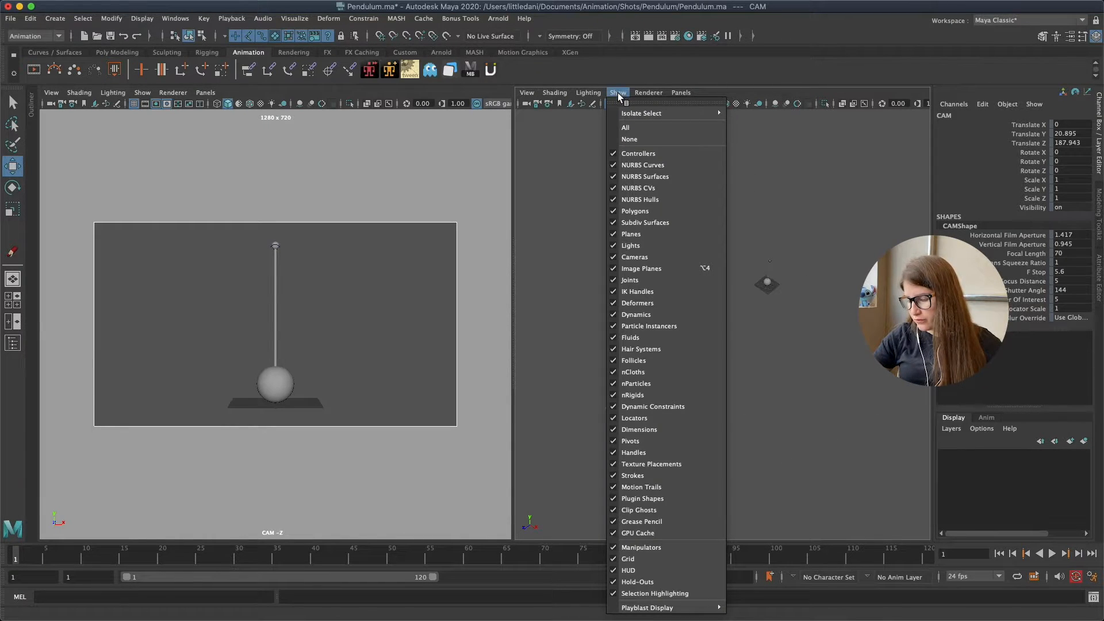
left_click(664, 258)
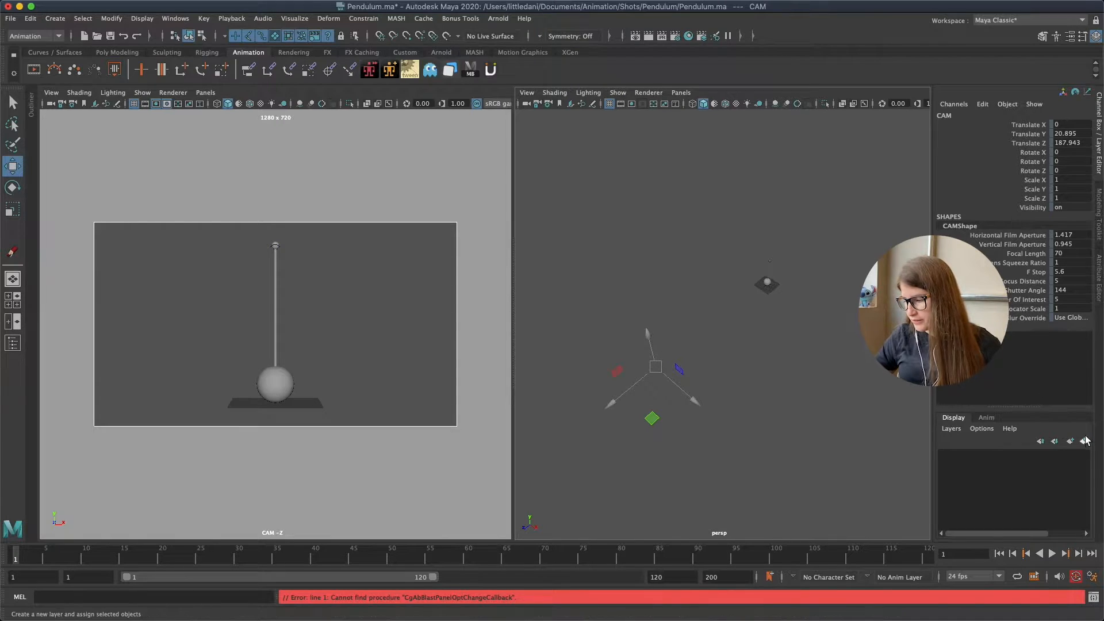
left_click(659, 230)
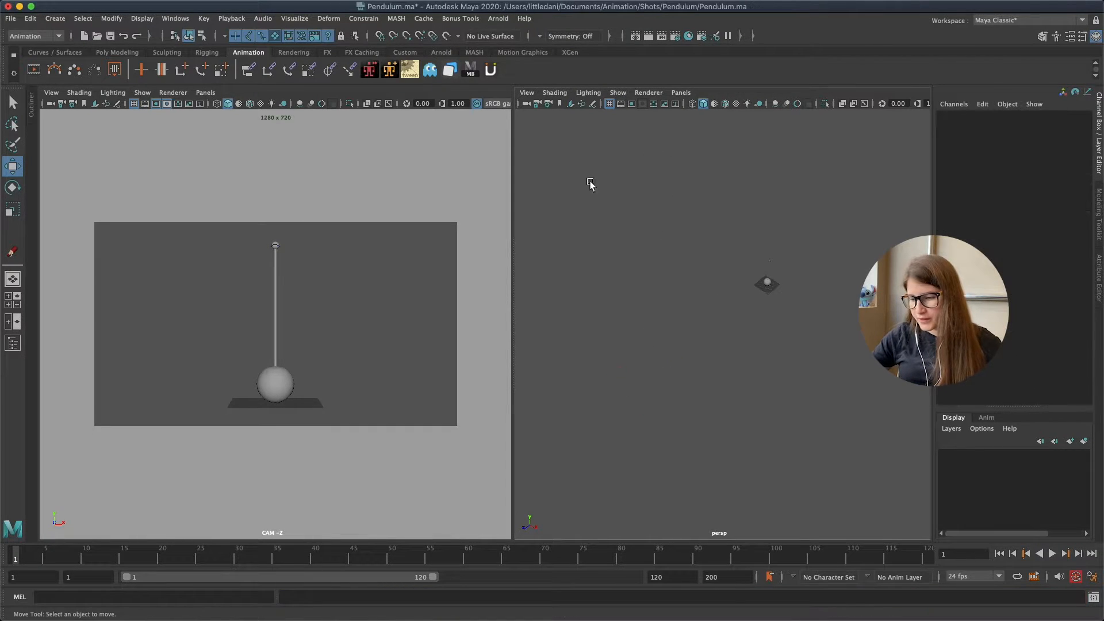
Limit the CAM view's displayed object types to polygons and hide the grid in both views
left_click(142, 93)
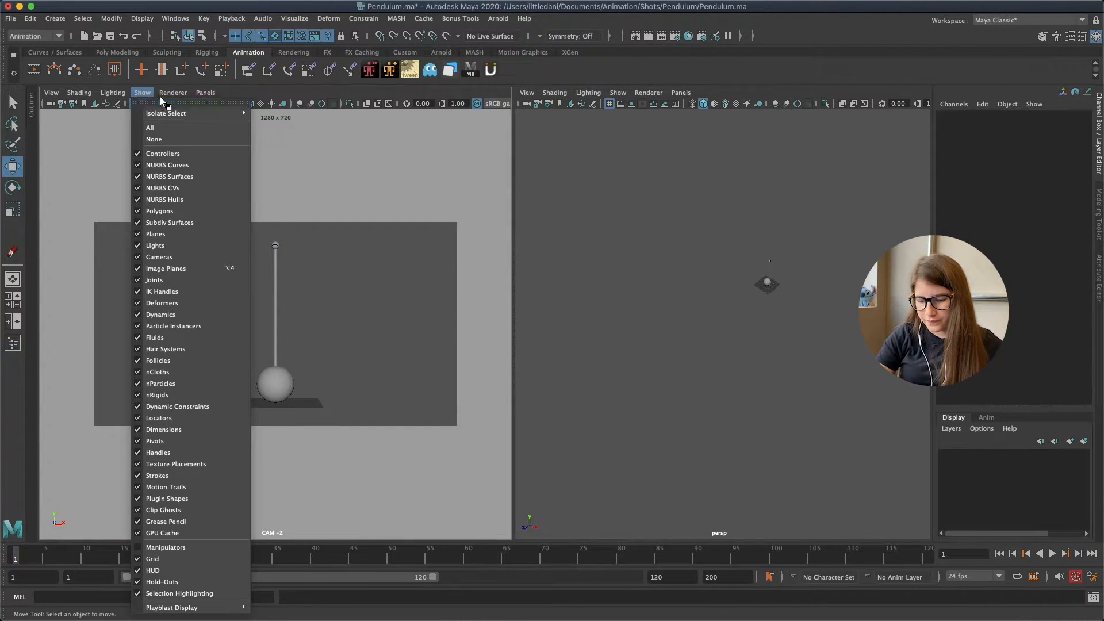
left_click(361, 283)
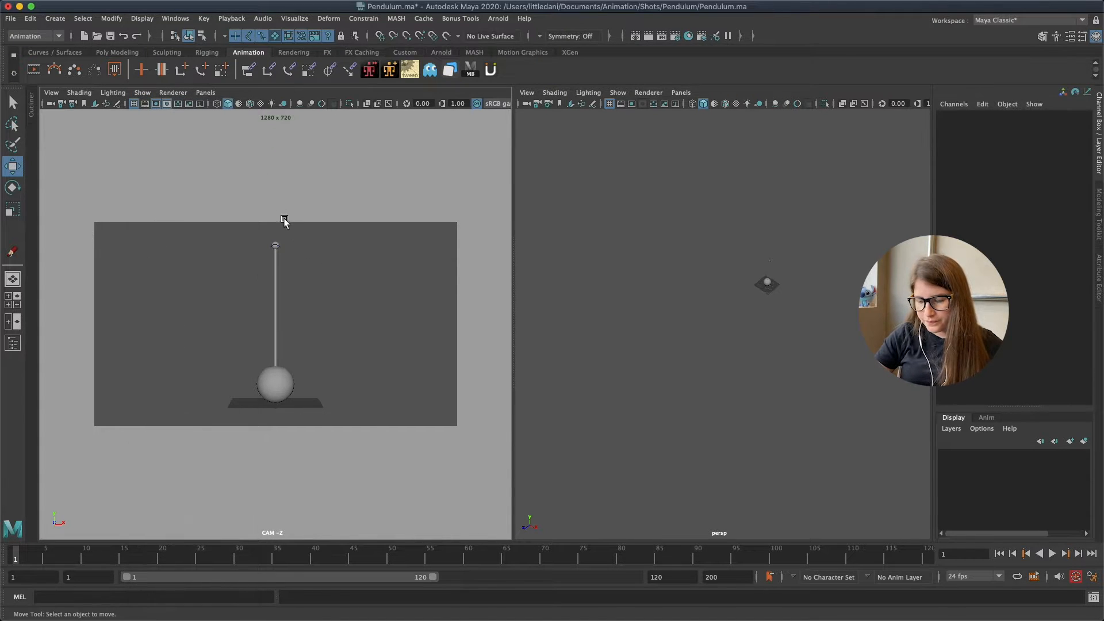
left_click(142, 93)
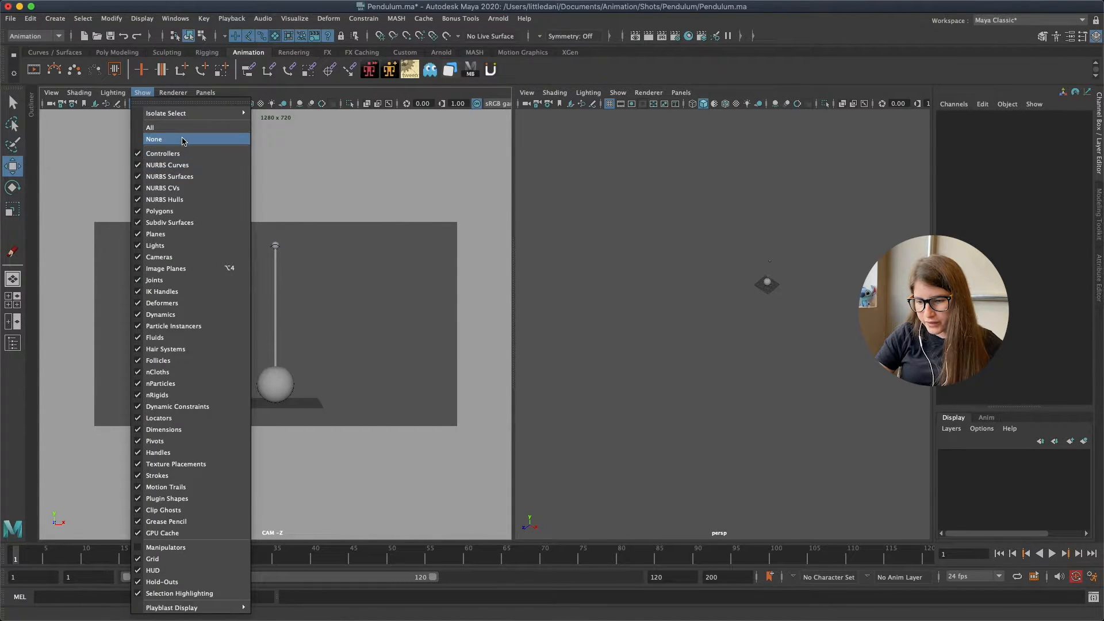
left_click(161, 139)
left_click(150, 95)
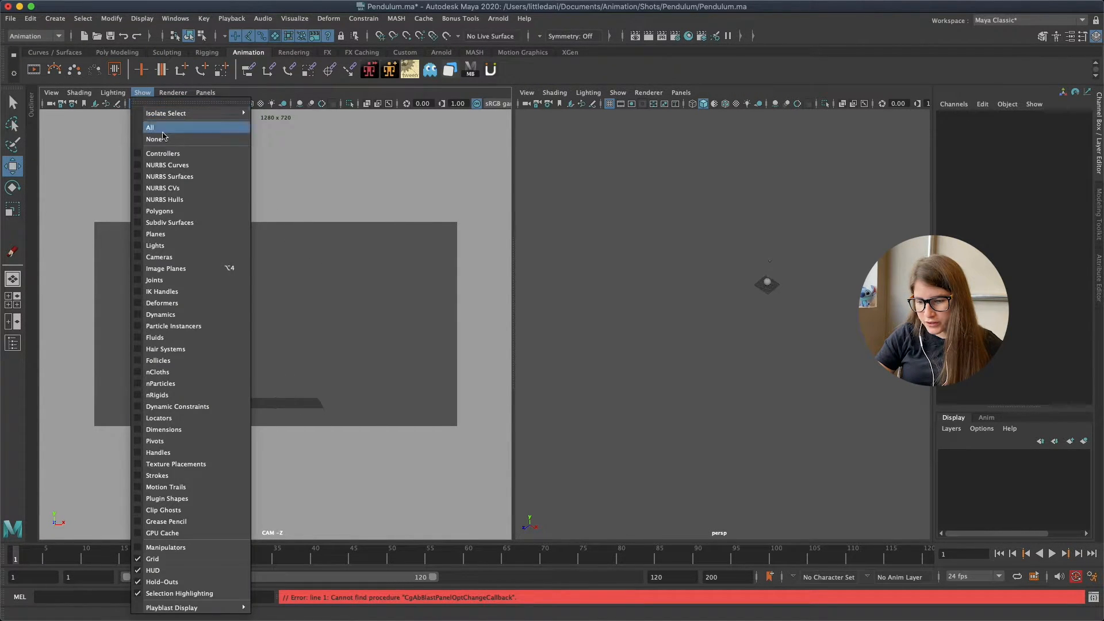
left_click(191, 213)
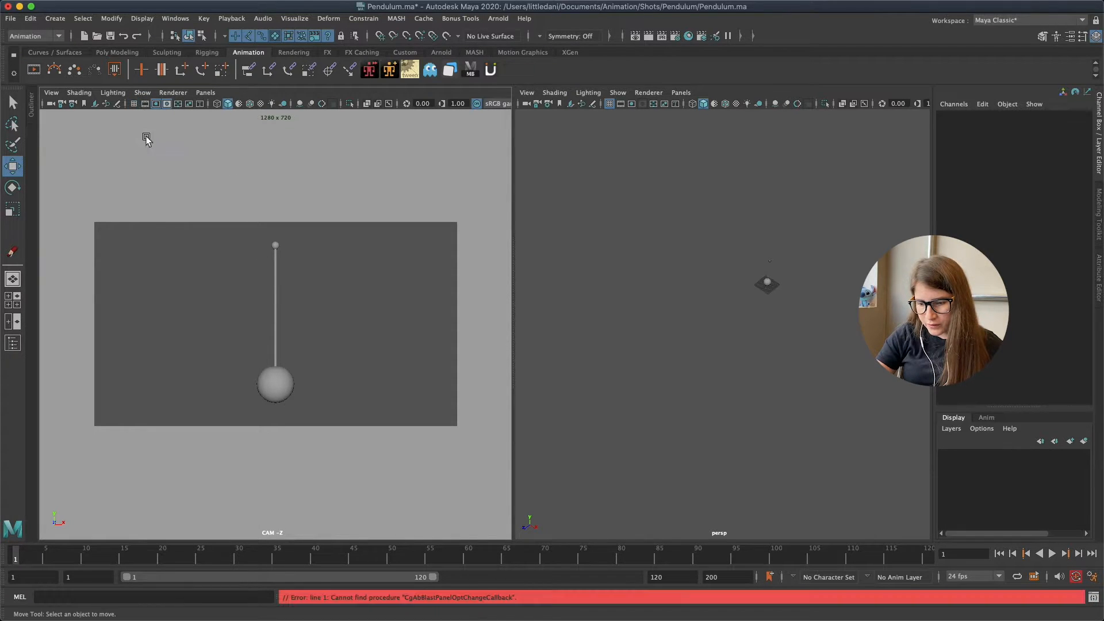
left_click(609, 104)
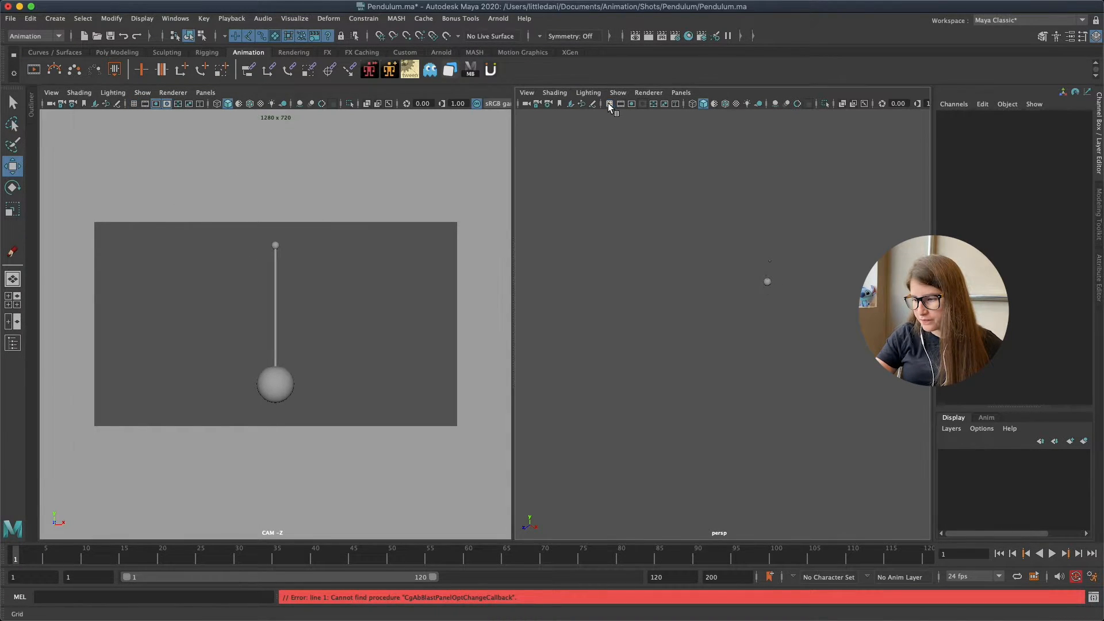
left_click_drag(768, 235, 822, 292)
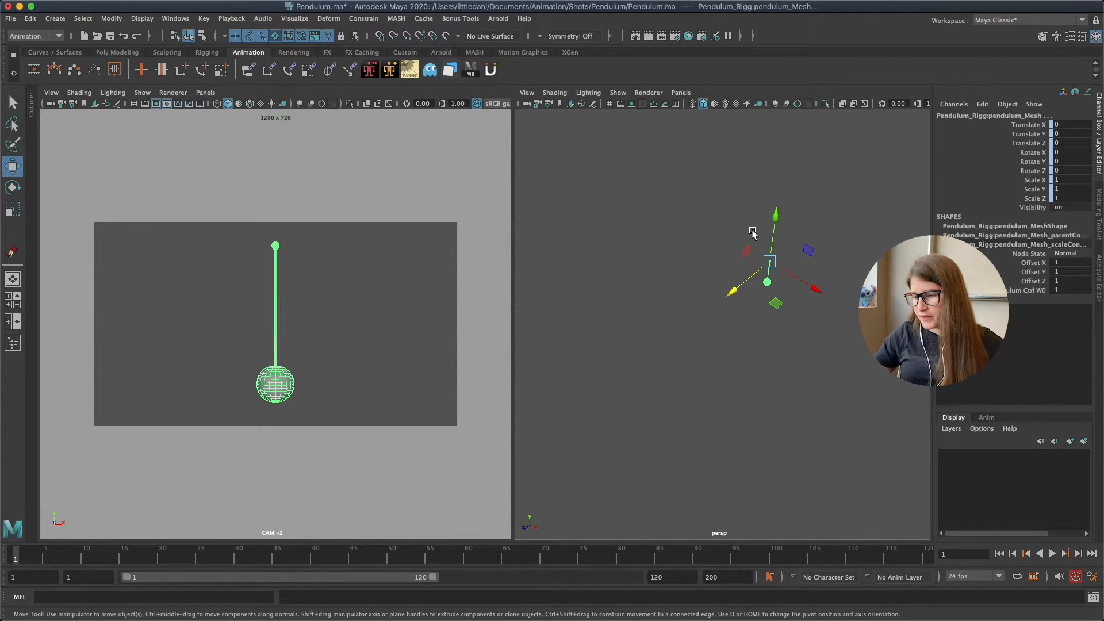
left_click(752, 234)
left_click(86, 18)
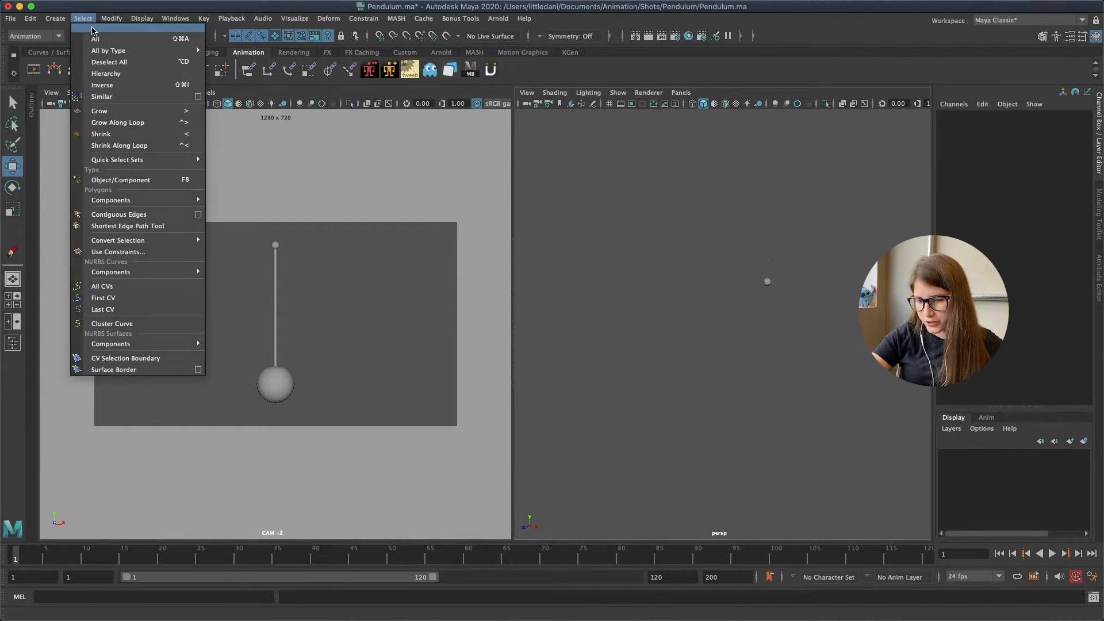
left_click(117, 21)
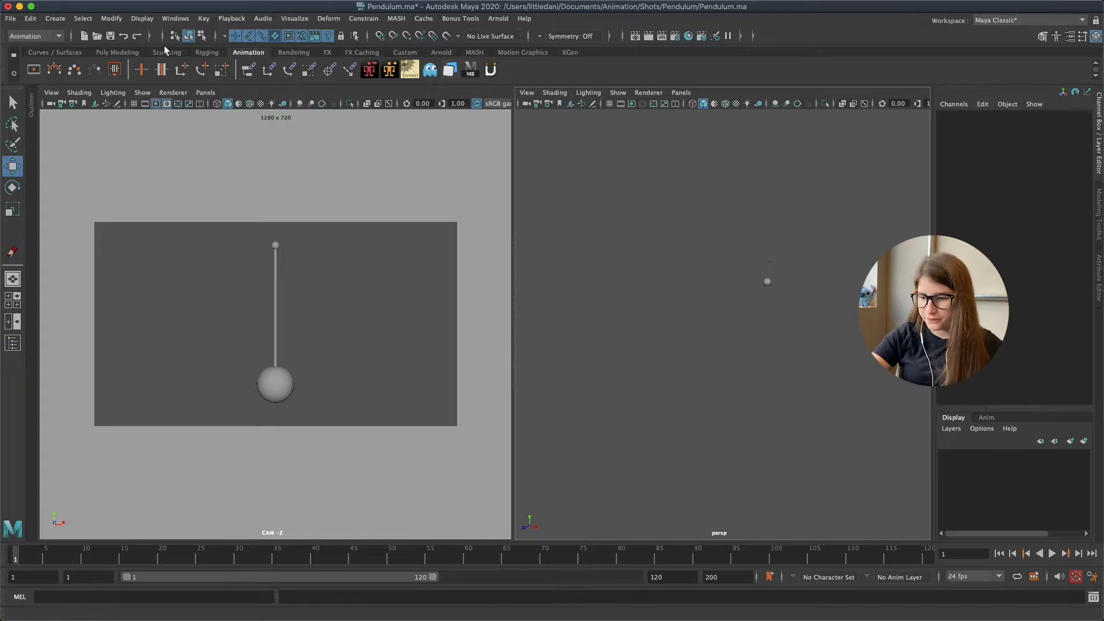
Create a polygon plane as the floor and scale it to about 180.3 in X, 86.9 in Y and 151.4 in Z
left_click(117, 51)
left_click(131, 76)
key("r")
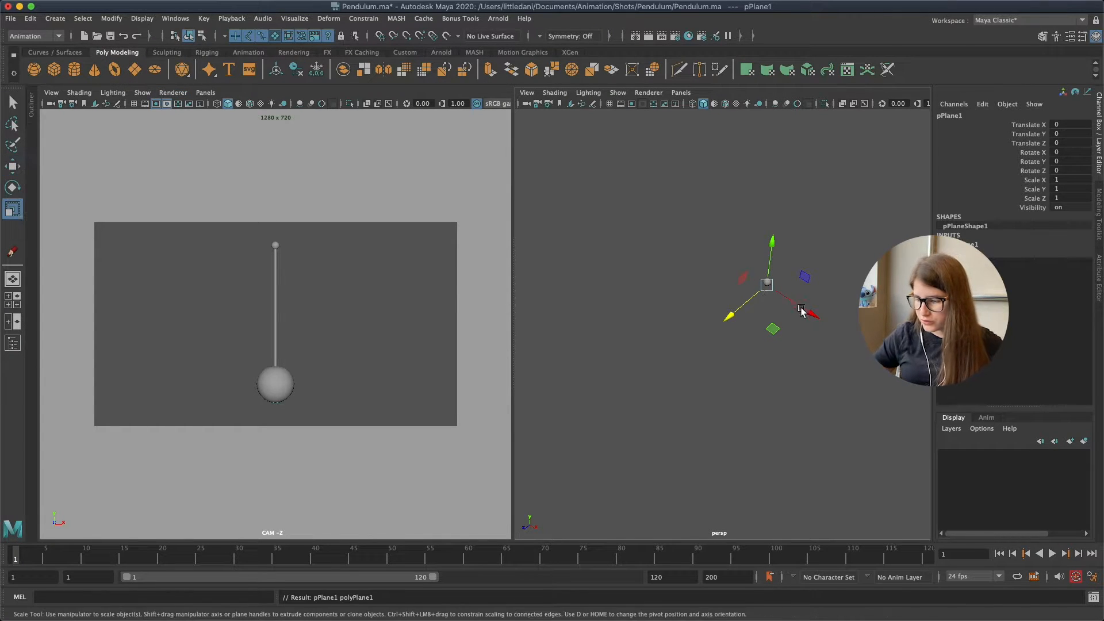
left_click_drag(767, 284, 808, 272)
left_click_drag(810, 313, 861, 340)
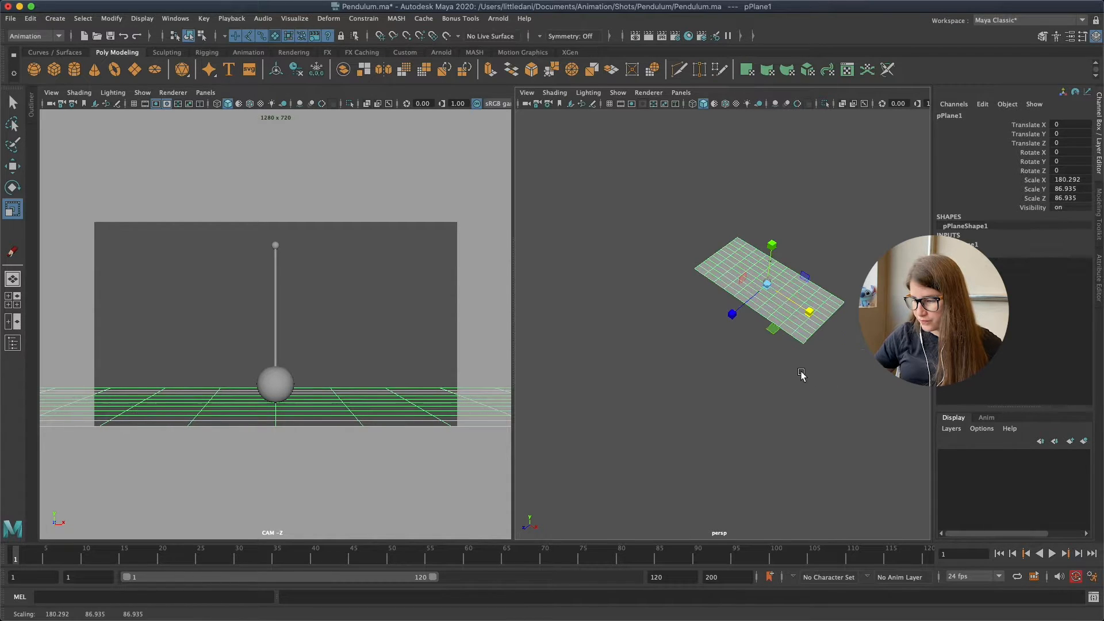
left_click_drag(732, 313, 699, 350)
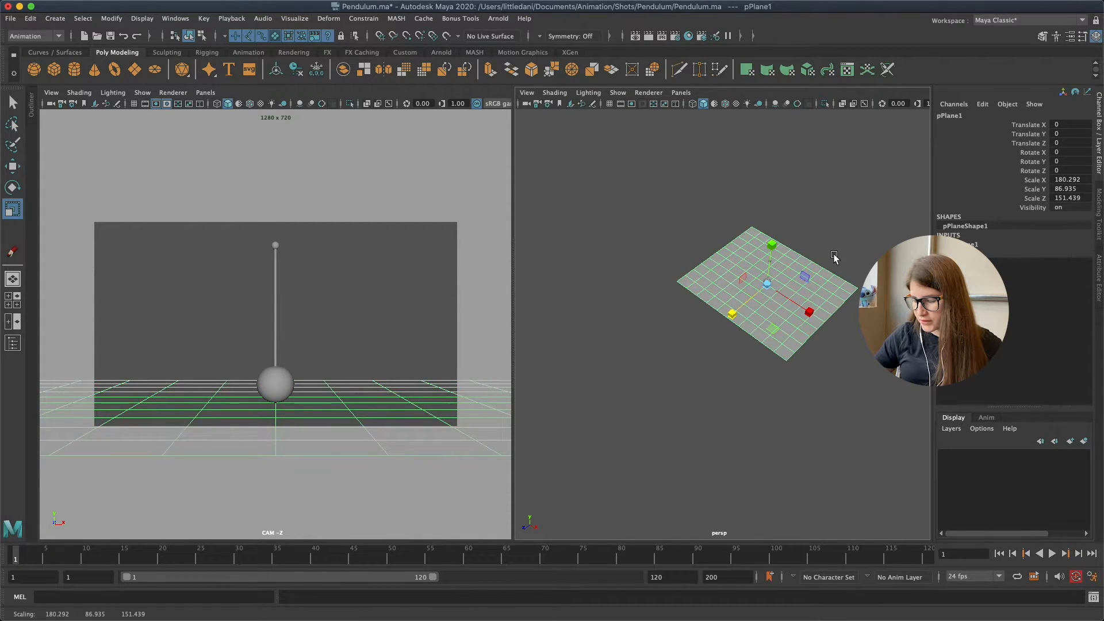
Rename the floor plane as chao
left_click(958, 116)
type("chao")
key("Return")
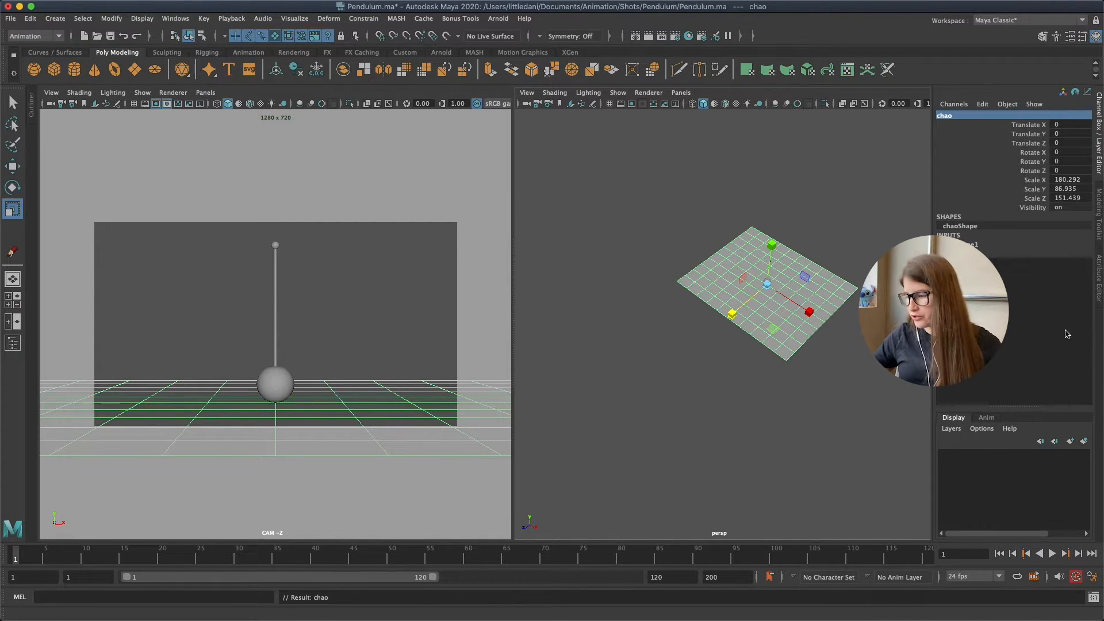
Create a display layer from the selected floor plane and set the layer's display type to Reference
left_click(1084, 442)
left_click(973, 456)
left_click(972, 456)
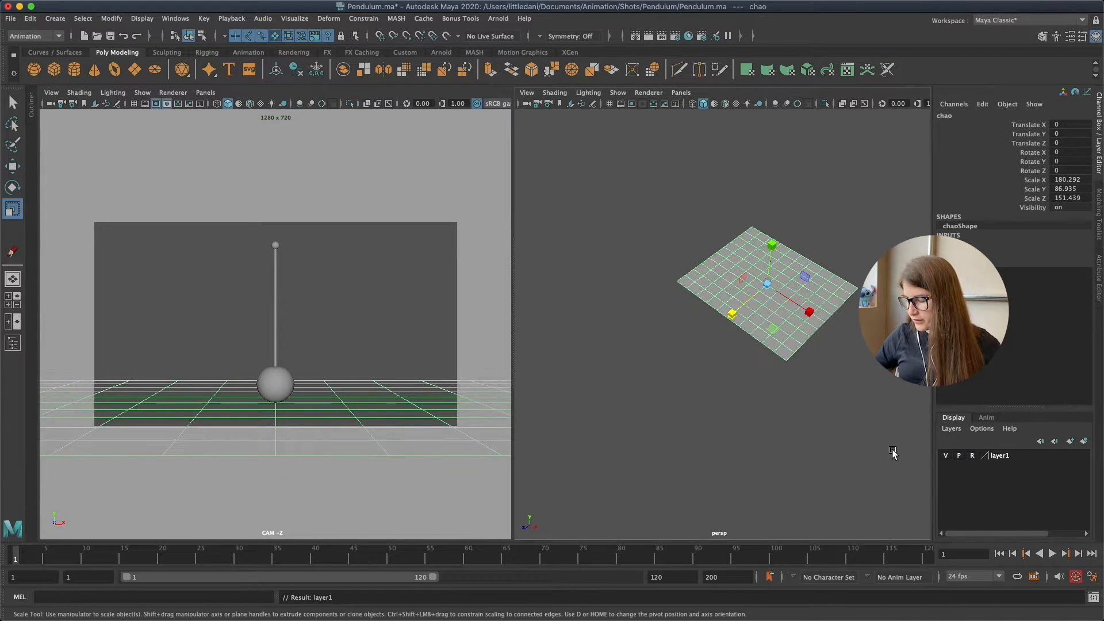
left_click(776, 264)
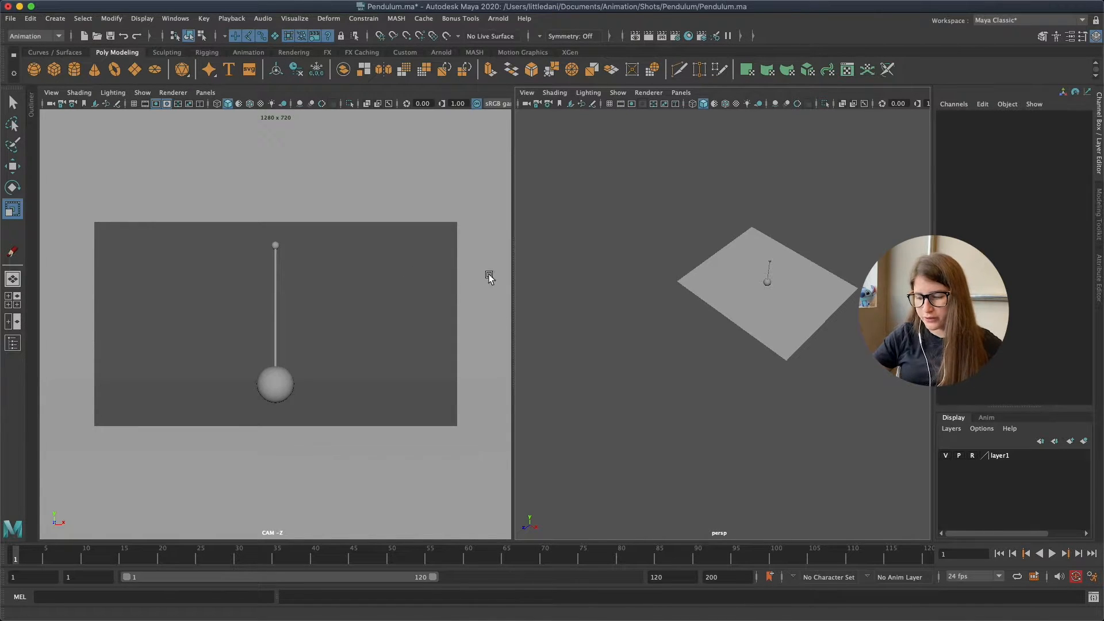
Widen the CAM view pane and set the animation end frame to 20
left_click_drag(511, 267, 611, 291)
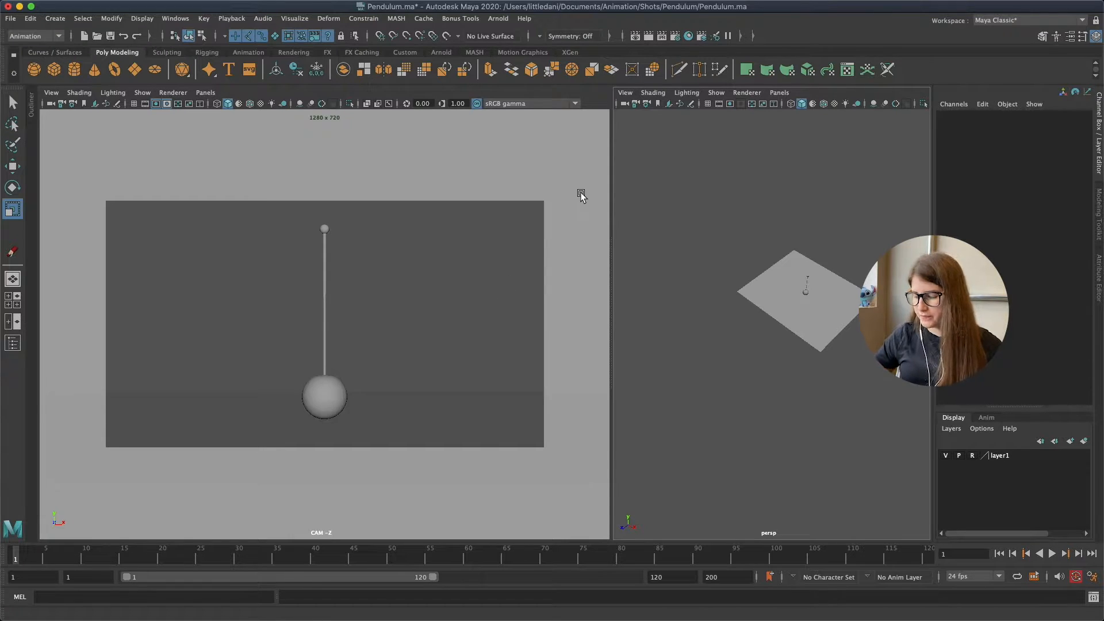
left_click(726, 577)
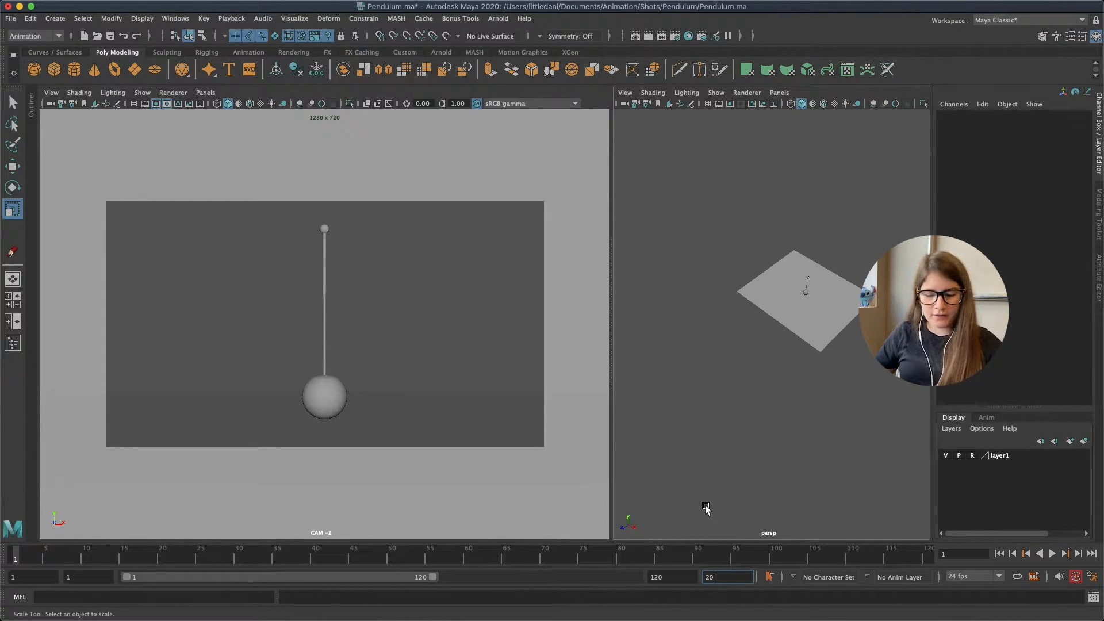
type("20")
key("Return")
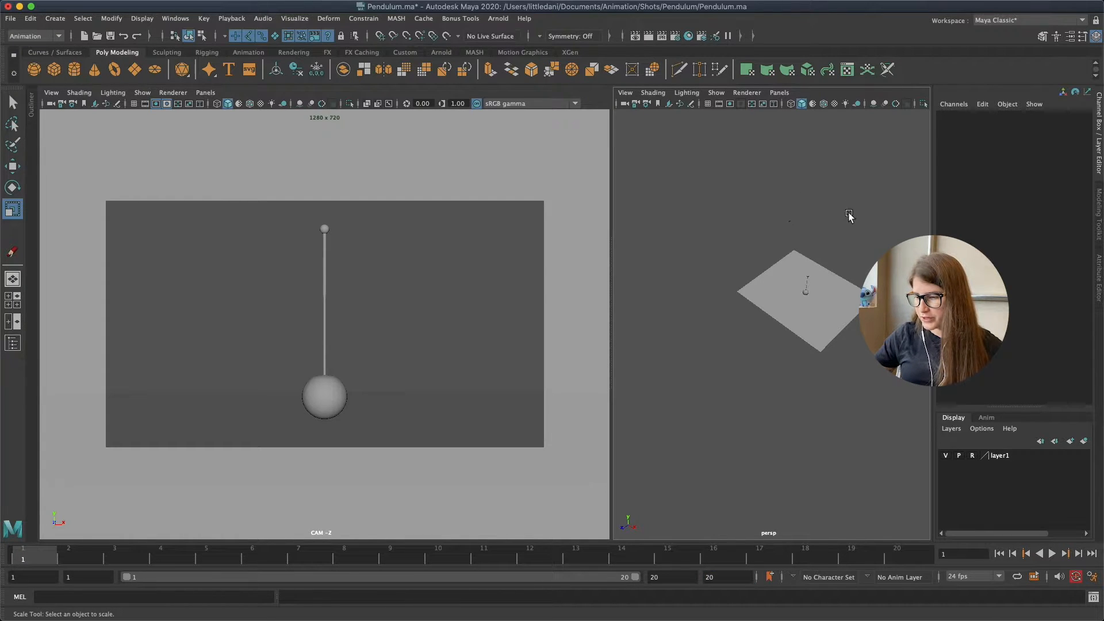
Select the pendulum control at the top of the rod and key all its channels at frame 1
middle_click_drag(853, 216, 810, 237, "alt")
left_click_drag(742, 276, 799, 357)
key("f")
left_click_drag(838, 231, 870, 247, "alt")
key("w")
right_click_drag(870, 247, 661, 152, "alt")
left_click(683, 148)
right_click_drag(796, 244, 832, 182, "alt")
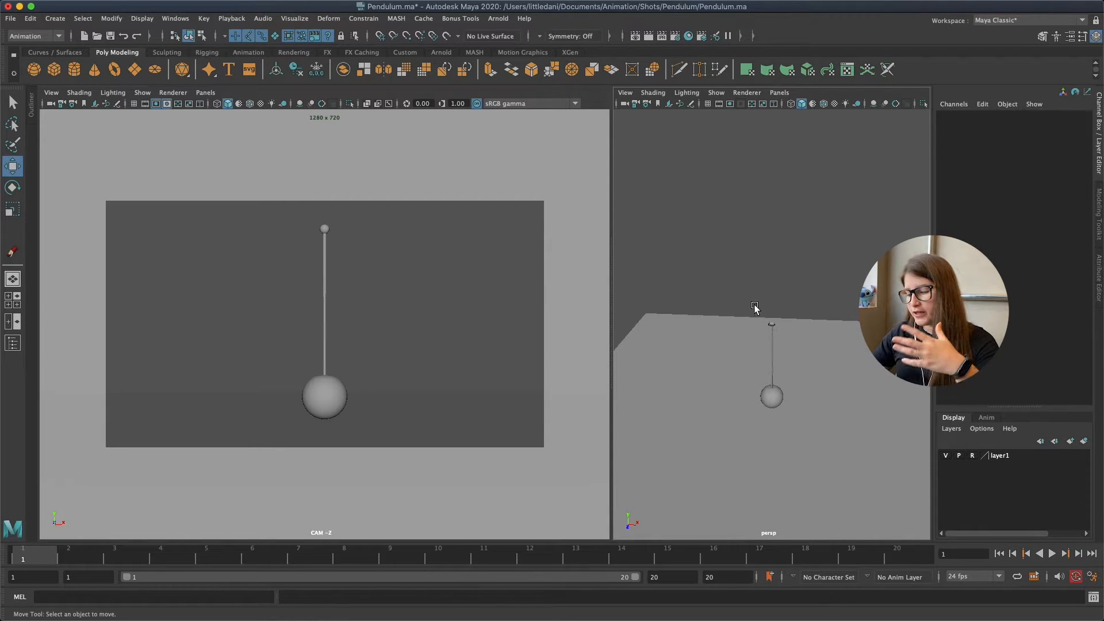
left_click_drag(754, 311, 790, 345)
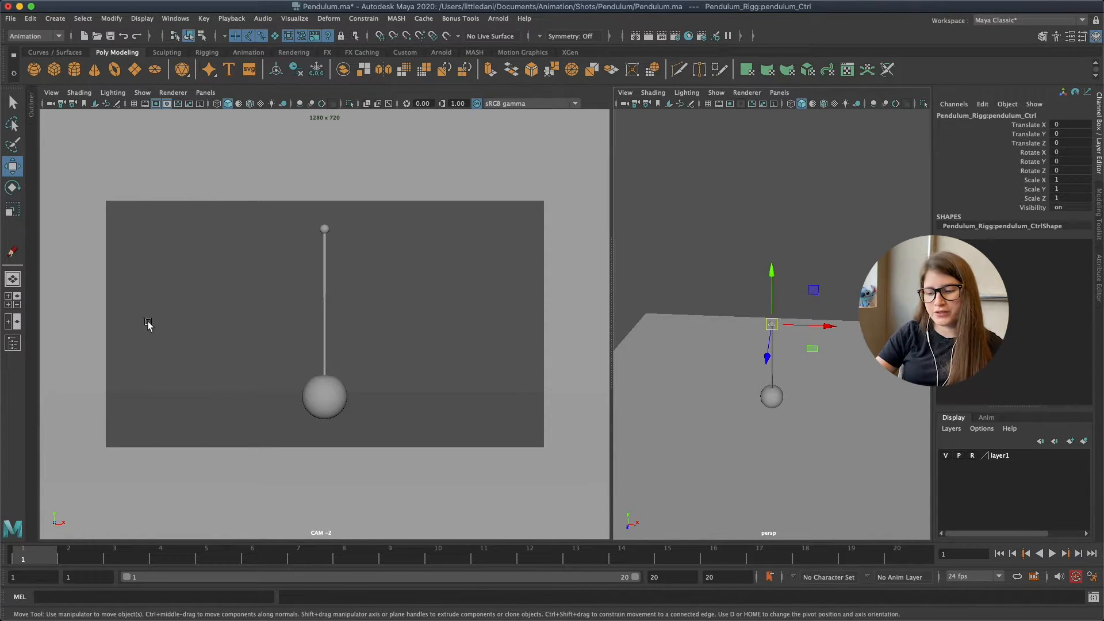
left_click_drag(143, 323, 197, 346)
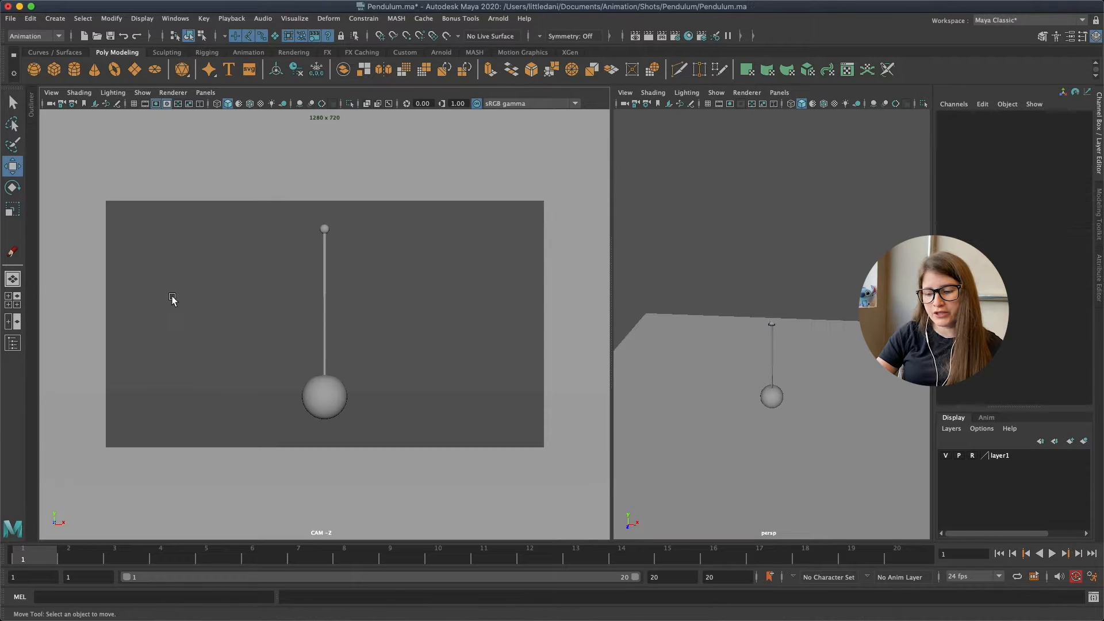
left_click(769, 322)
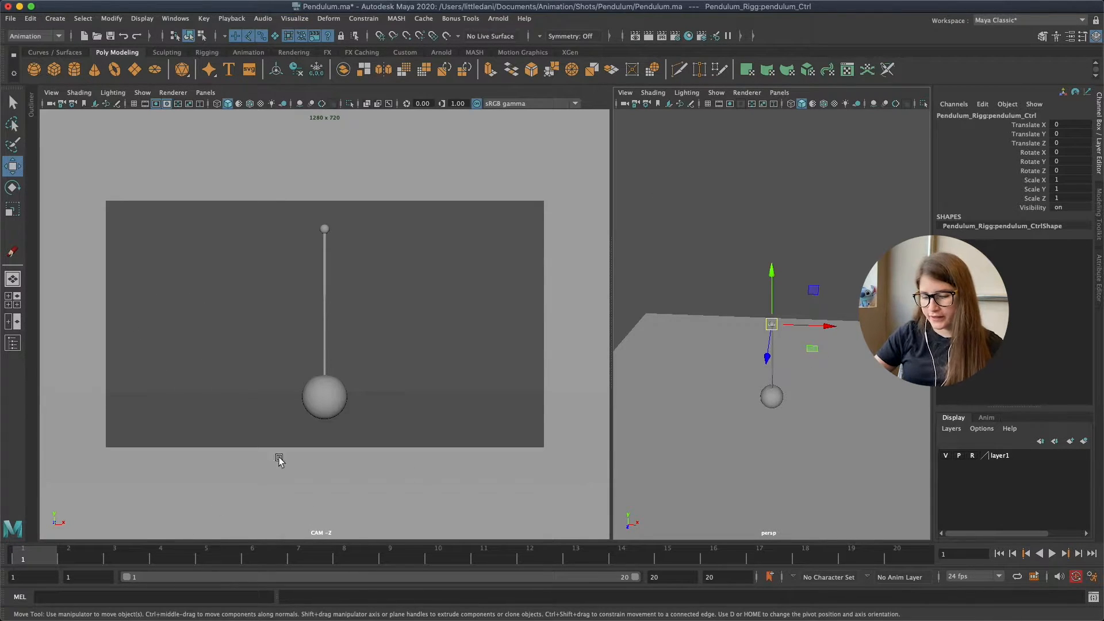
key("s")
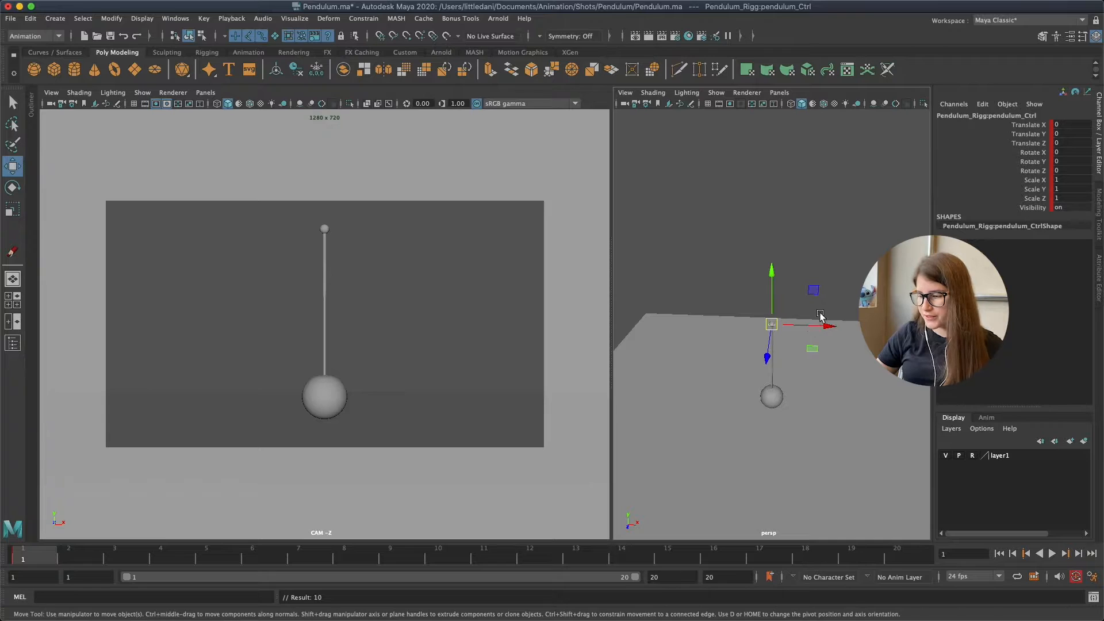
Key the pendulum control's two extremes, with Rotate Z about -53.7 at frame 1 and about 54.1 at frame 2
key("e")
left_click_drag(810, 290, 850, 340)
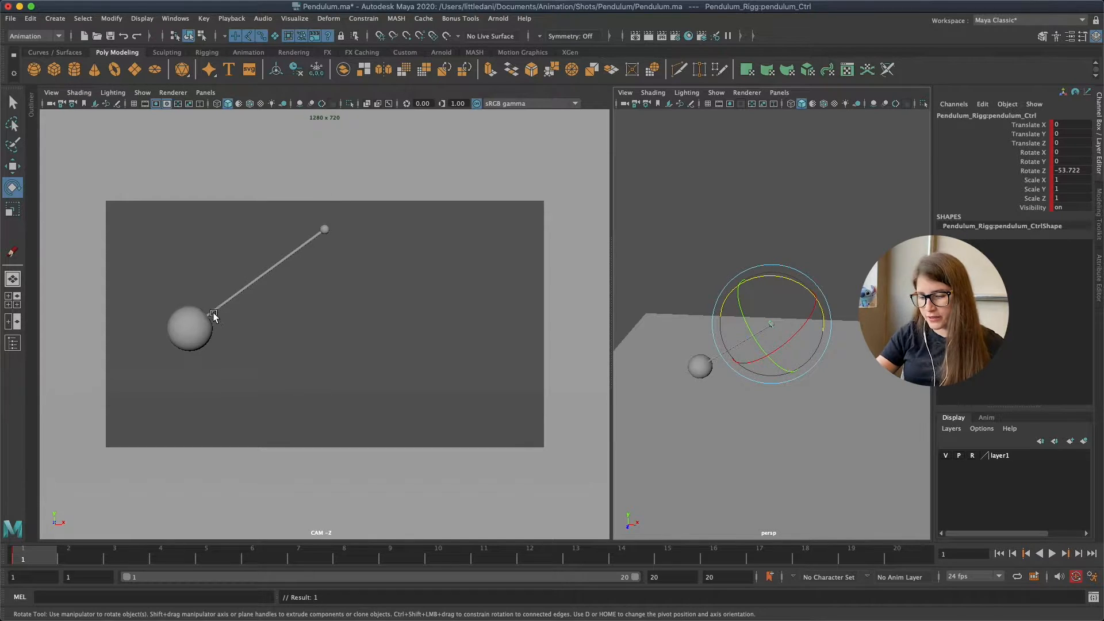
key("alt+period")
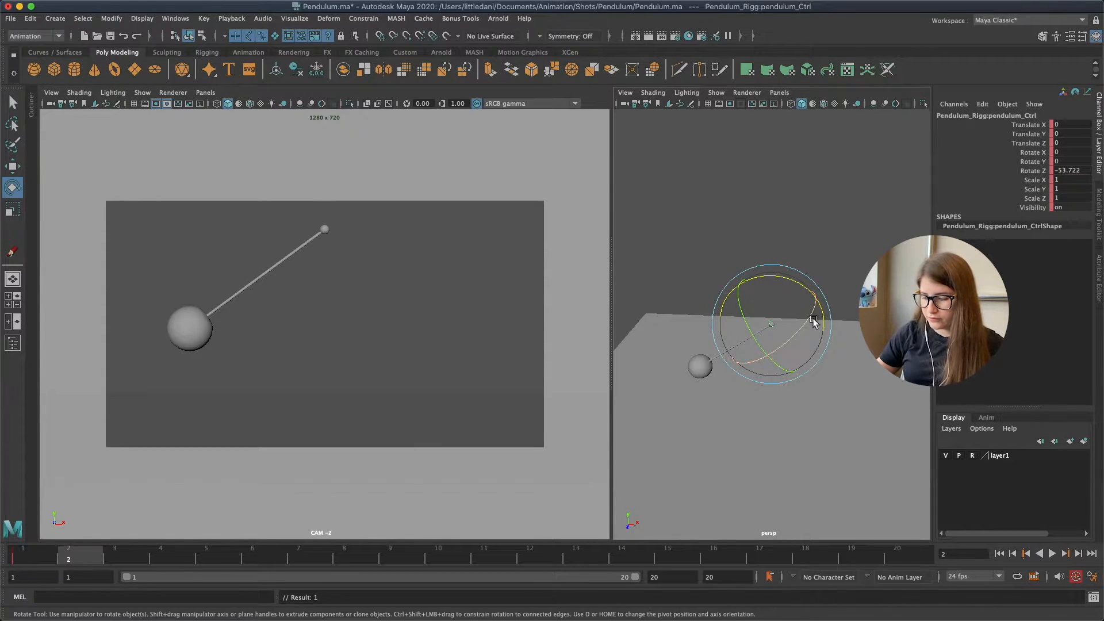
left_click_drag(806, 291, 661, 286)
key("s")
Flip repeatedly between the keys at frames 1 and 2 to compare the pendulum's two extreme poses in the CAM view
key("alt+comma")
key("alt+period")
key("alt+comma")
key("alt+period")
key("alt+comma")
key("alt+period")
key("alt+comma")
key("alt+period")
key("alt+period")
key("alt+comma")
key("alt+comma")
key("alt+period")
key("alt+comma")
key("alt+period")
key("alt+comma")
key("alt+period")
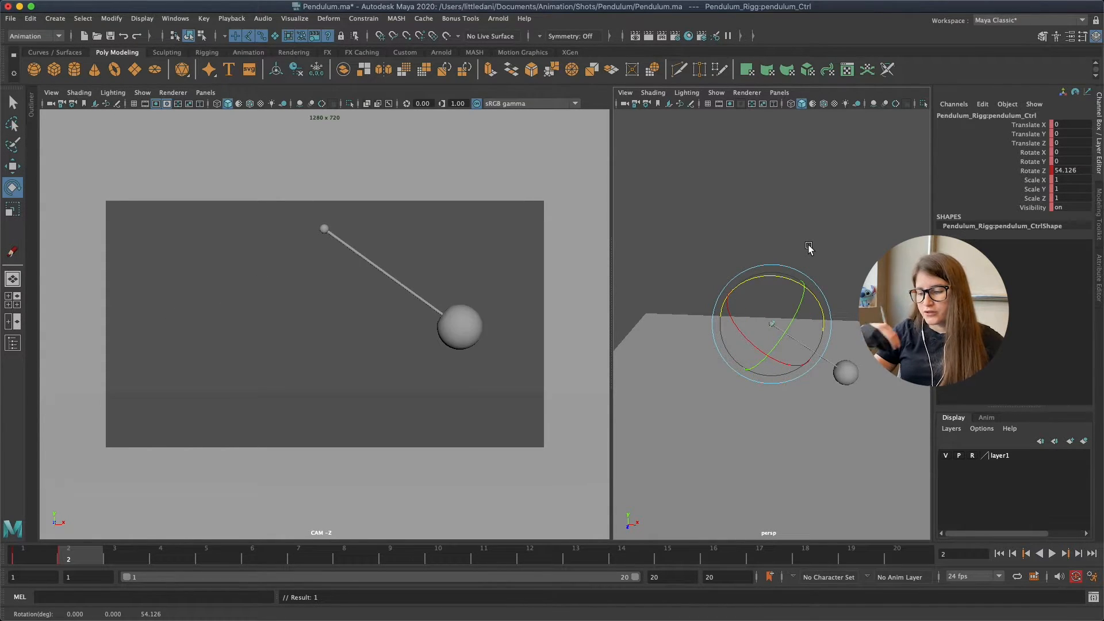
key("alt+comma")
key("alt+period")
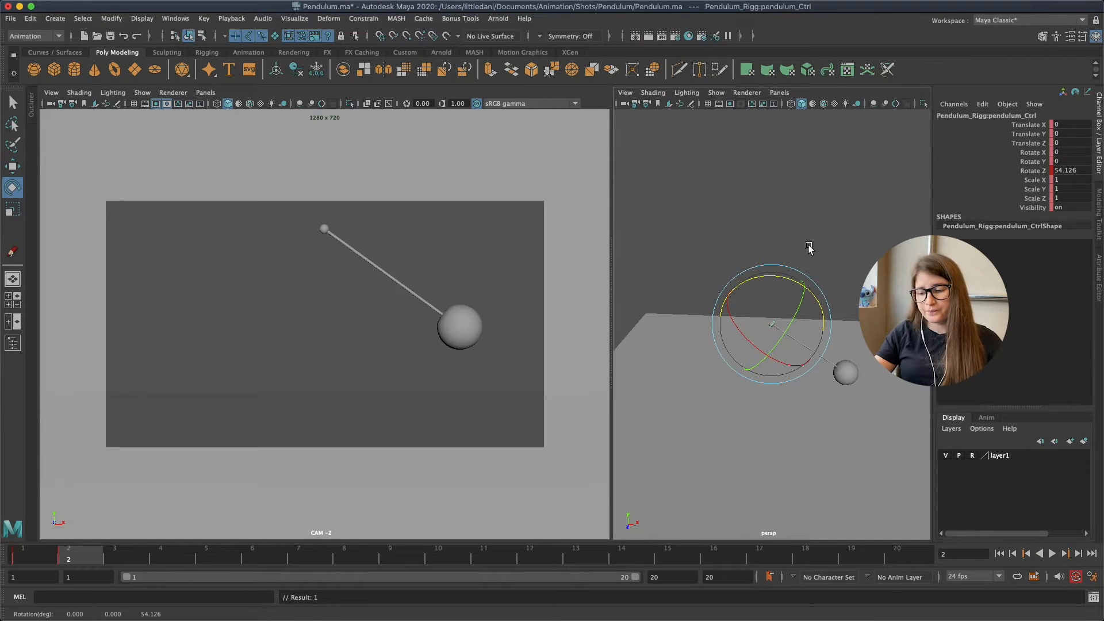
key("alt+comma")
key("alt+period")
key("alt+comma")
key("alt+period")
key("alt+comma")
key("alt+period")
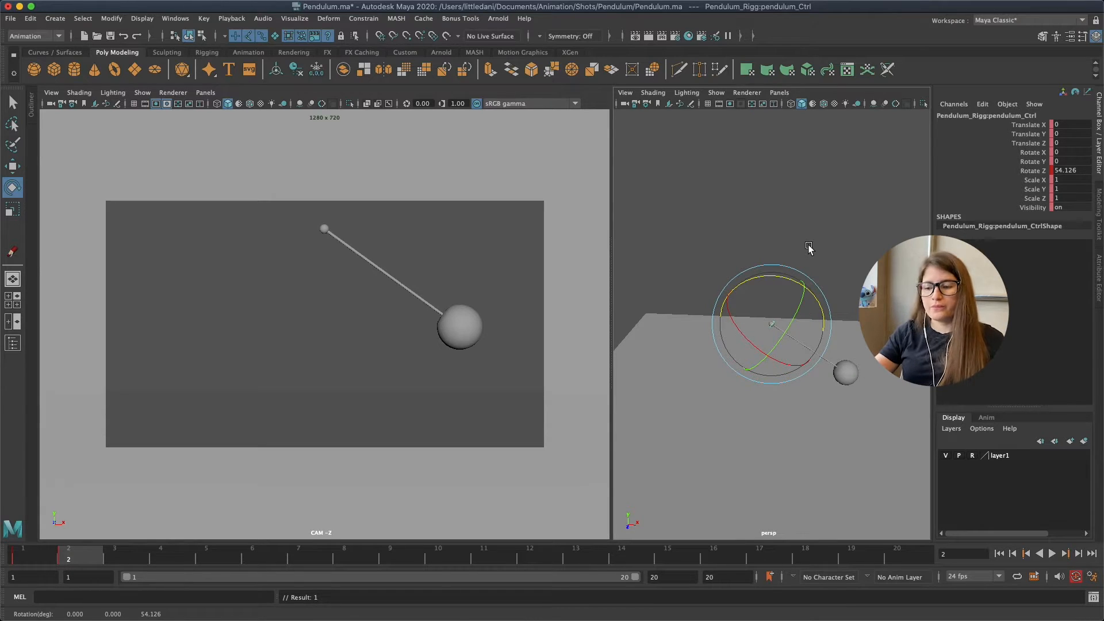
Step back and forth between the two keyed extremes again to check the pendulum's full swing range
key("alt+comma")
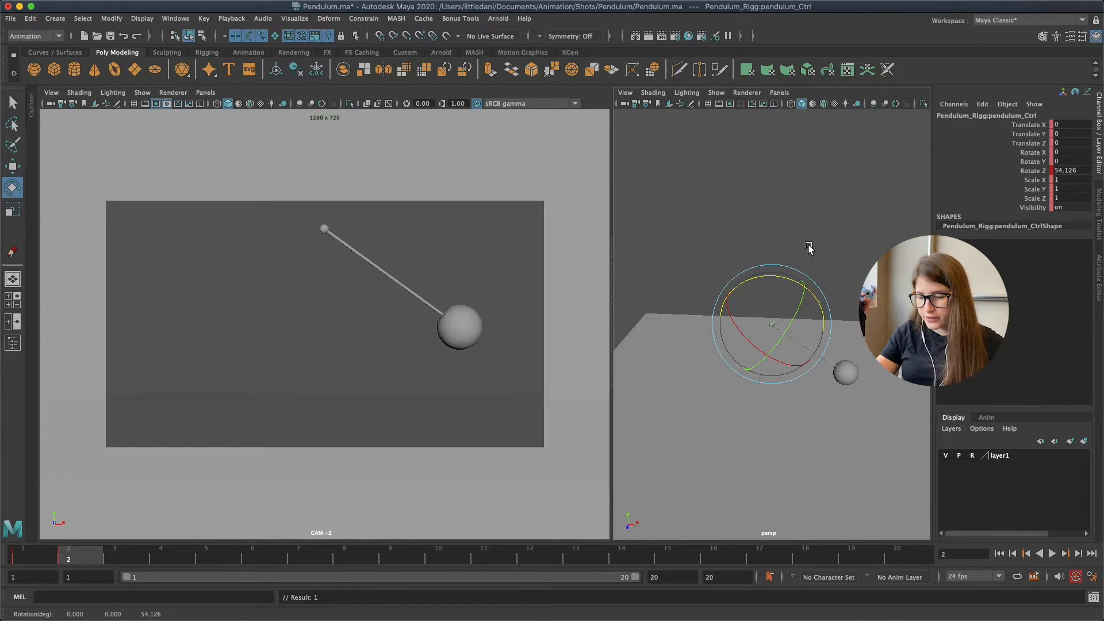
key("period")
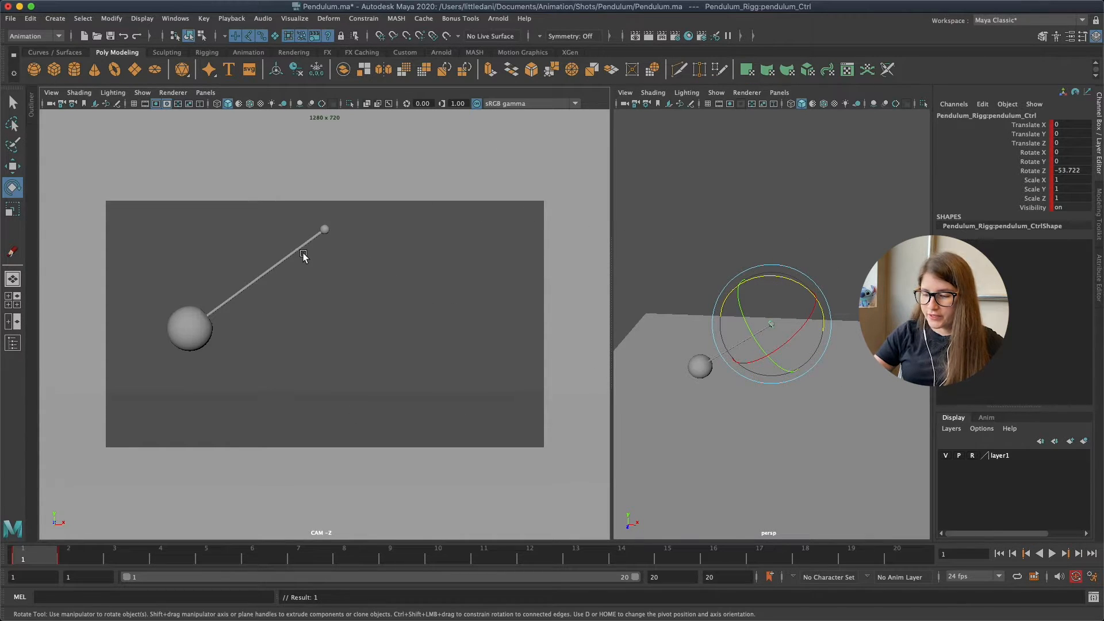
key("period")
key("comma")
key("period")
key("comma")
key("period")
key("comma")
key("period")
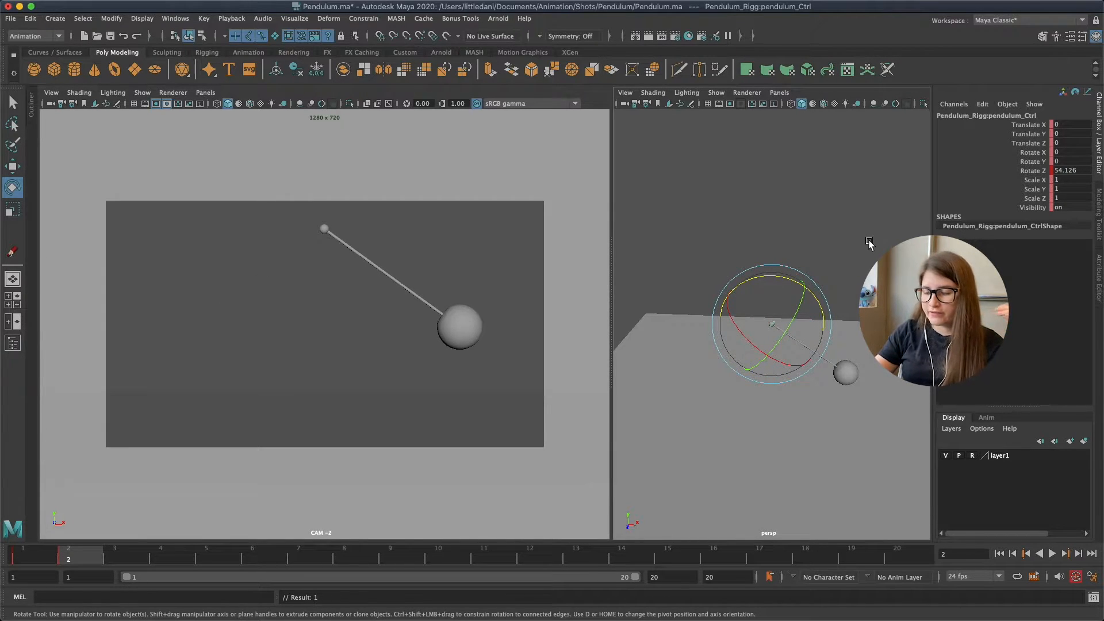
Show Grease Pencil drawings in the CAM view and trace the pendulum's extreme poses in red at frames 2 and 1
left_click(118, 104)
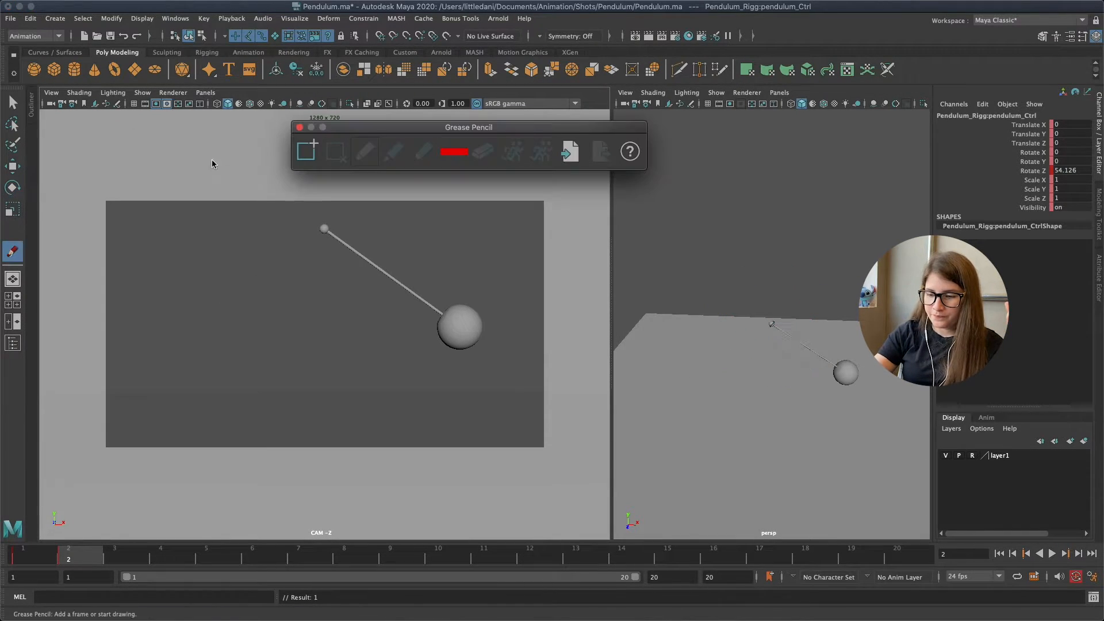
left_click(305, 147)
left_click(335, 152)
left_click(142, 93)
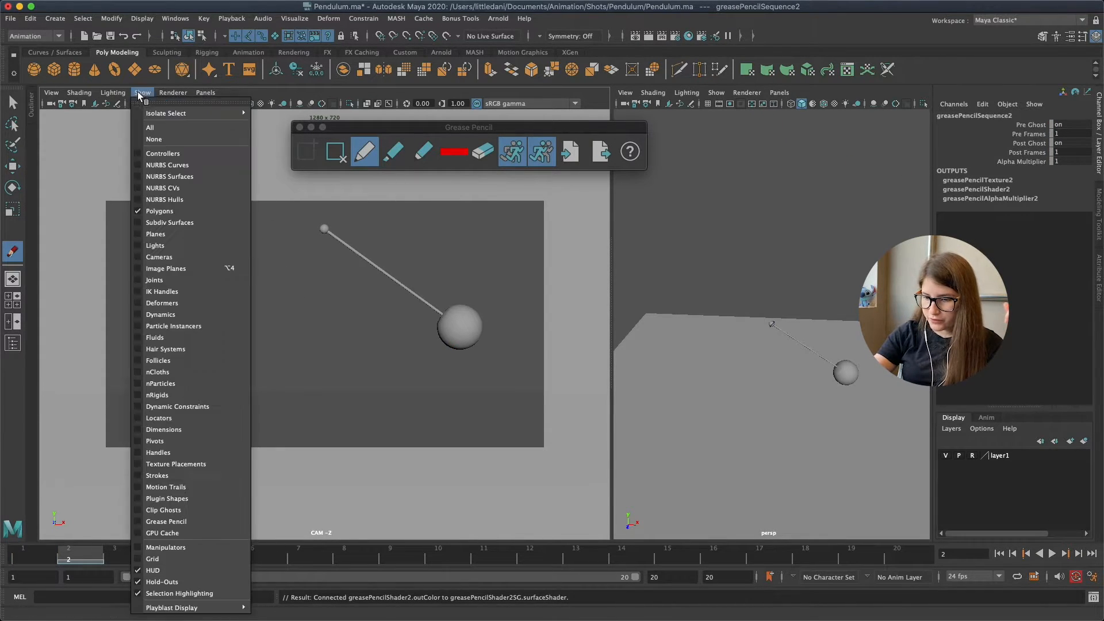
left_click(166, 521)
left_click_drag(330, 230, 325, 232)
left_click_drag(344, 240, 347, 245)
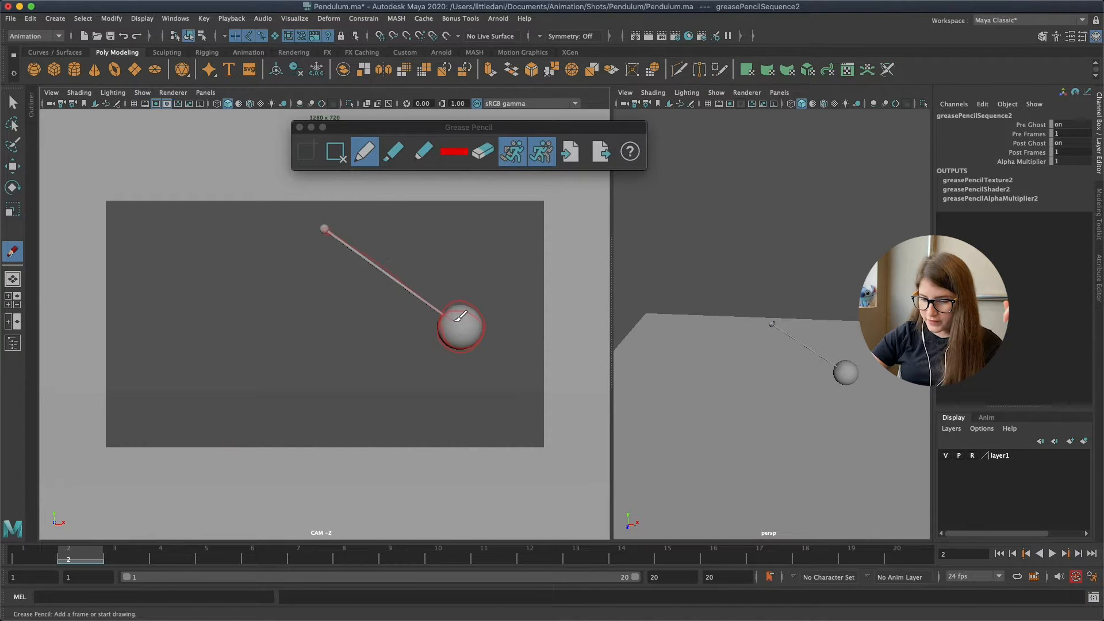
key("alt+comma")
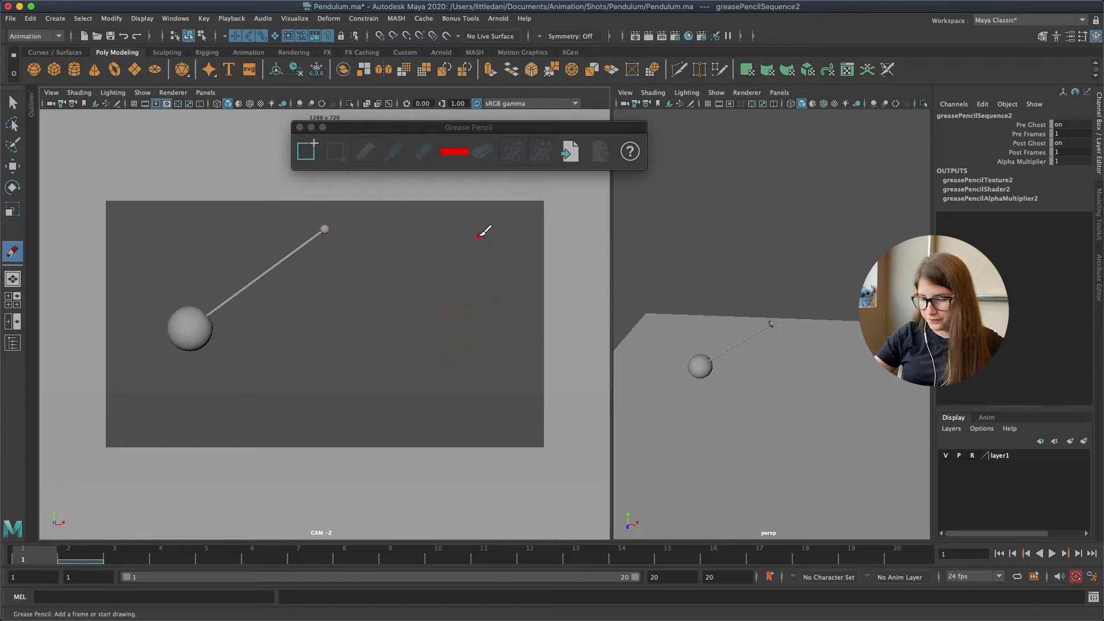
left_click_drag(186, 311, 281, 257)
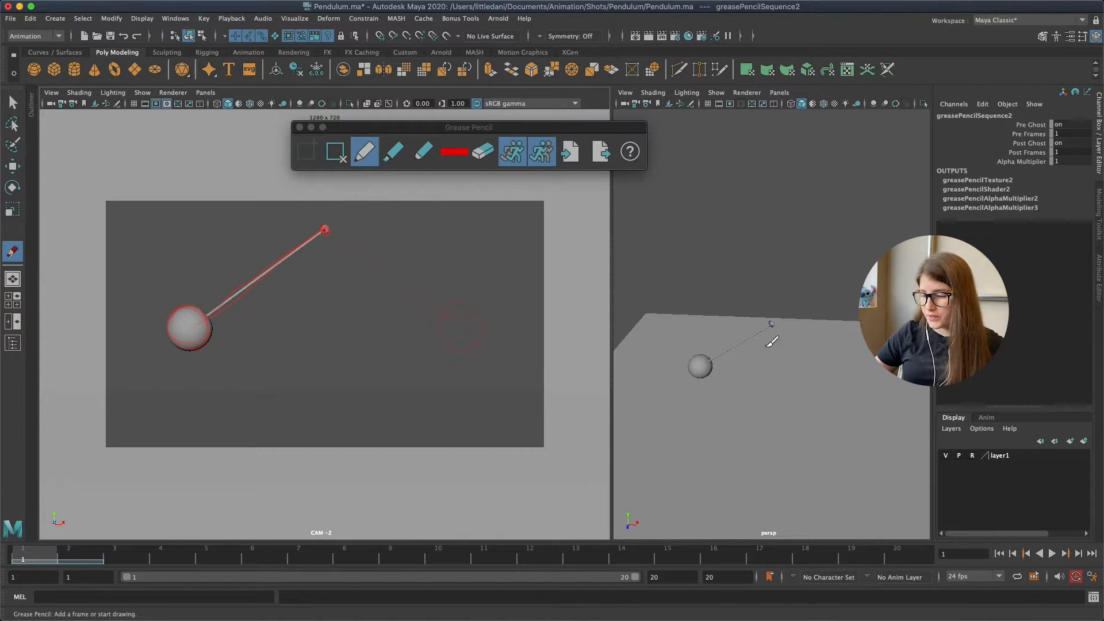
Select the pendulum control and move its second extreme key, with the matching Grease Pencil frame, to frame 3
key("w")
left_click(771, 323)
left_click(82, 557)
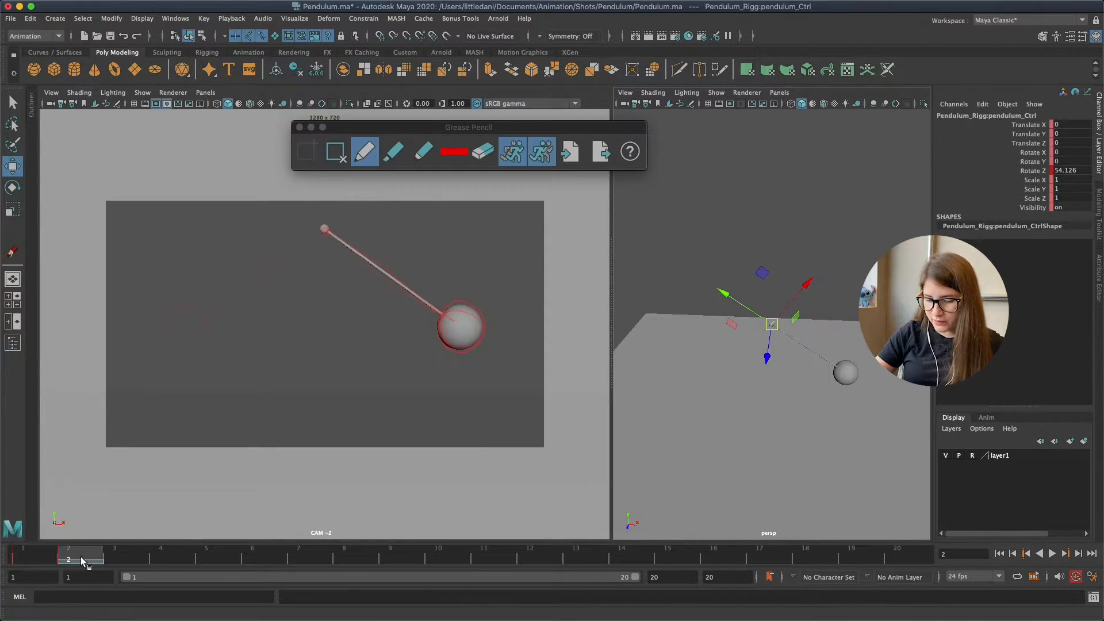
left_click_drag(97, 564, 111, 560)
left_click(112, 560)
left_click(157, 556)
Add a Grease Pencil frame at frame 2 and trace the pendulum's vertical in-between pose in the CAM view
left_click(24, 562)
mouse_move(25, 564)
left_mouse_down()
mouse_move(124, 565)
mouse_move(33, 575)
mouse_move(75, 572)
left_mouse_up()
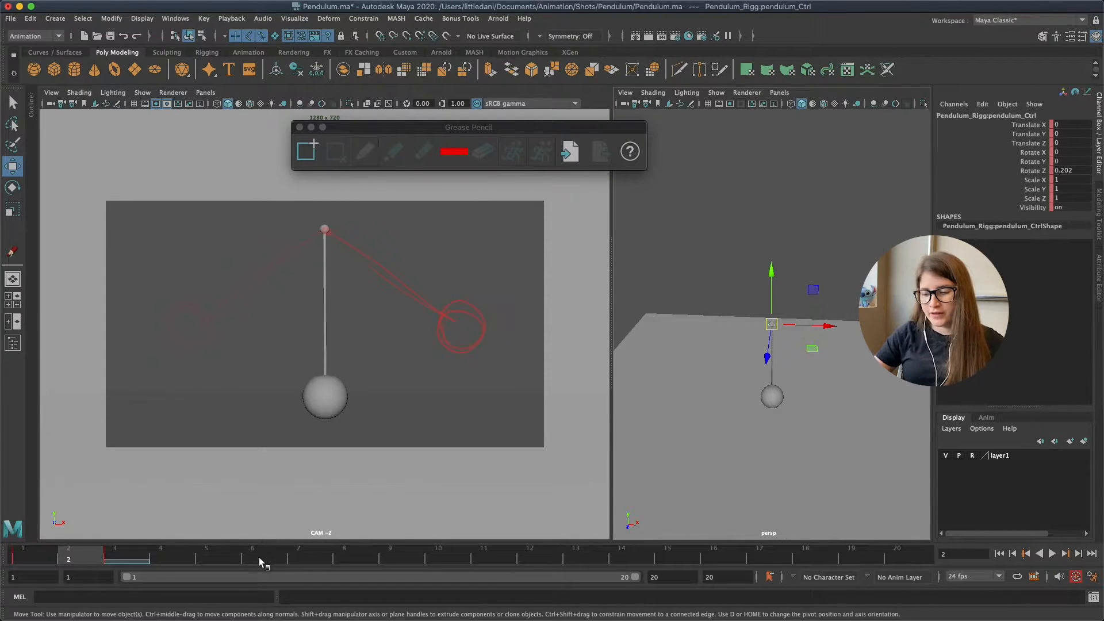
left_click(307, 151)
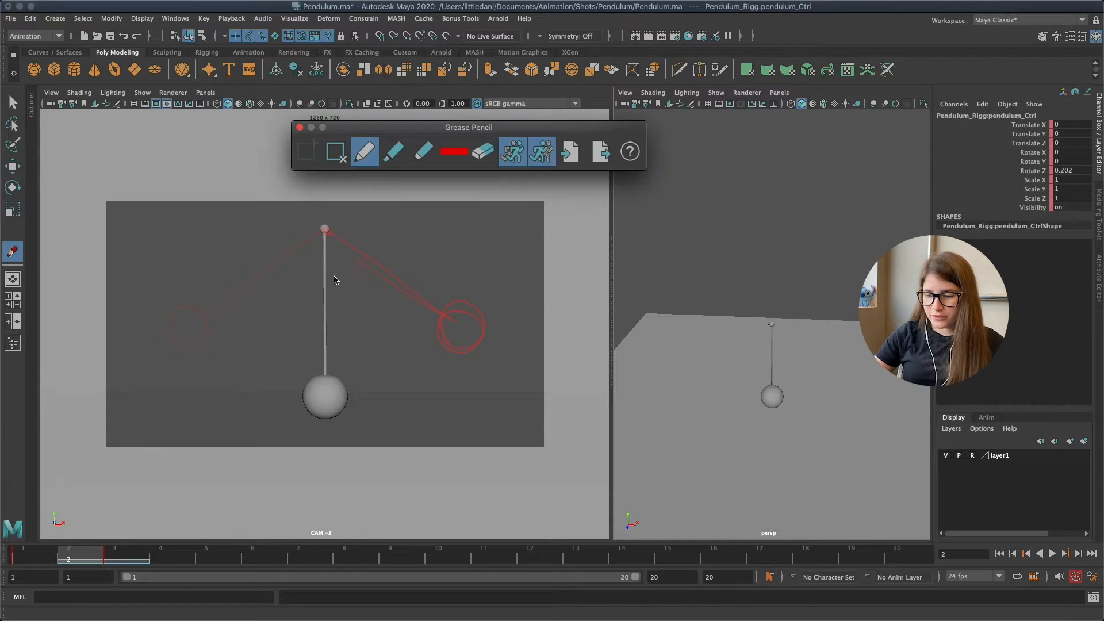
mouse_move(331, 278)
left_mouse_down()
mouse_move(332, 409)
mouse_move(312, 385)
mouse_move(344, 368)
left_mouse_up()
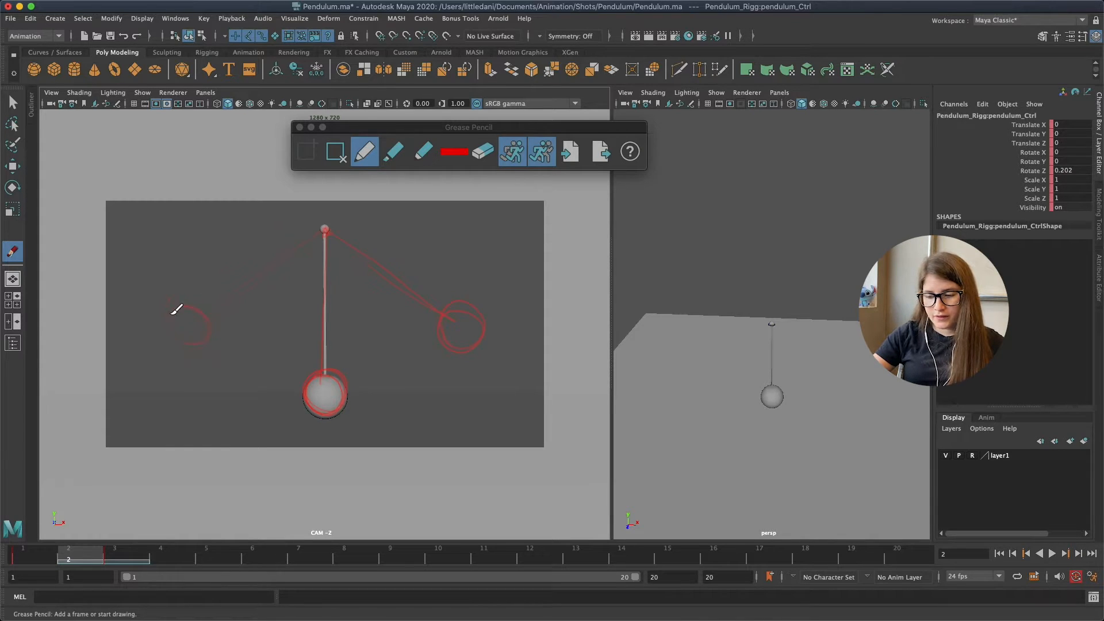
left_click_drag(254, 375, 442, 313)
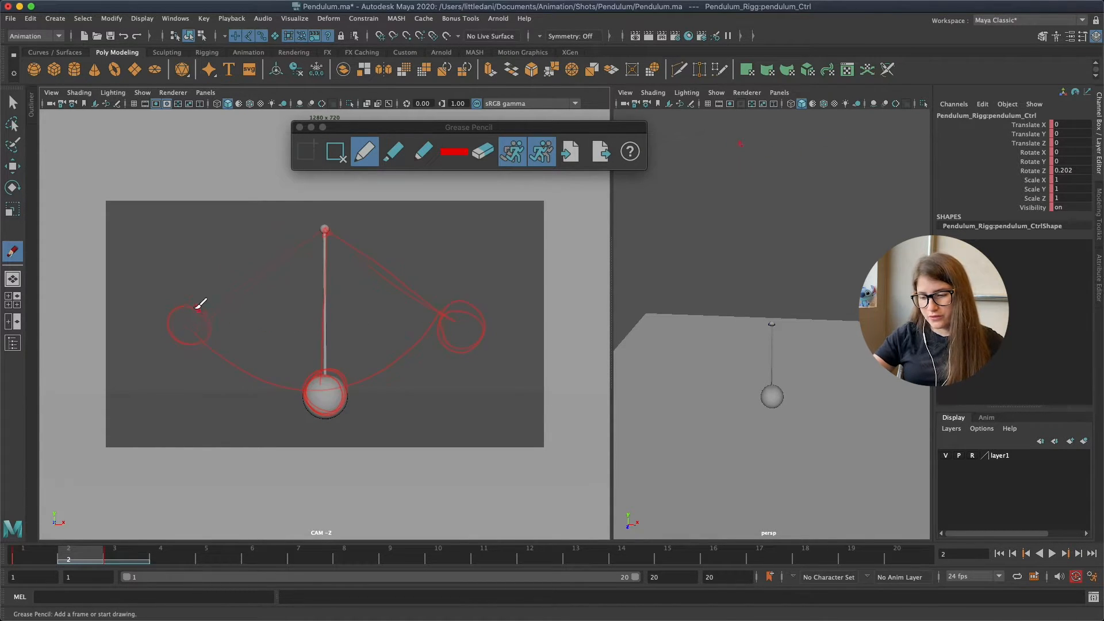
key("ctrl+z")
key("ctrl+z")
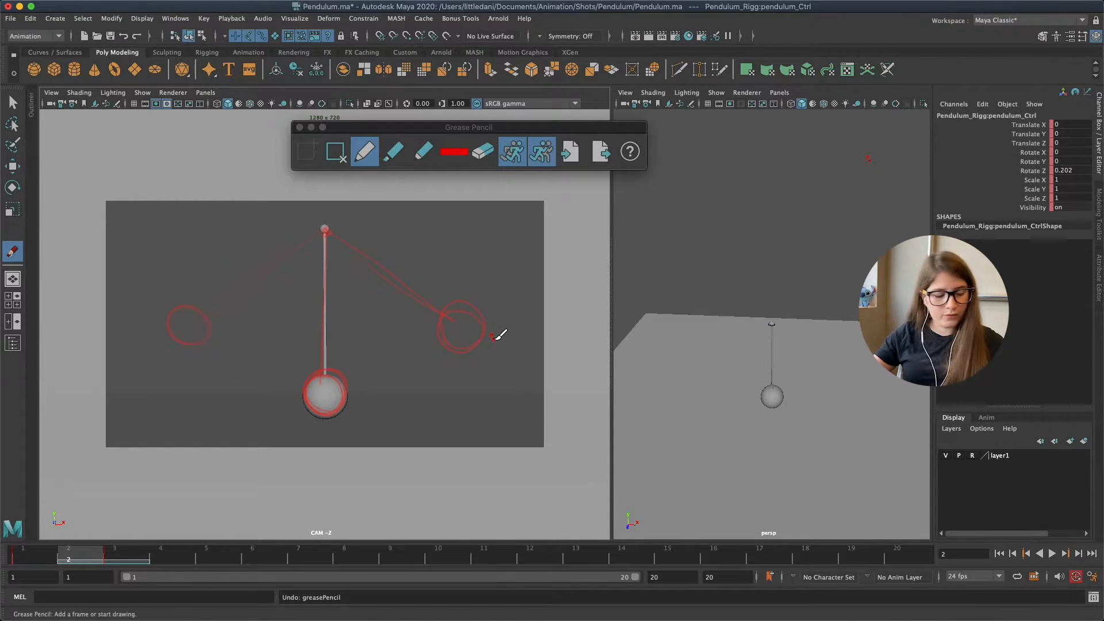
Set the tangents of all the pendulum control's keys to linear in the Graph Editor and close the editor
key("w")
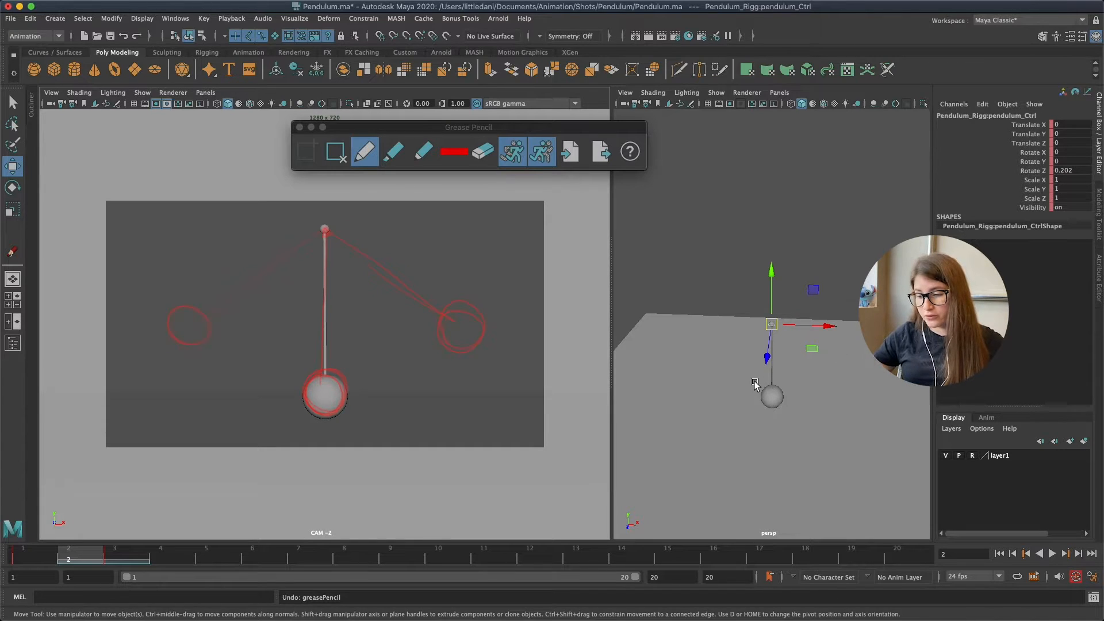
key("g")
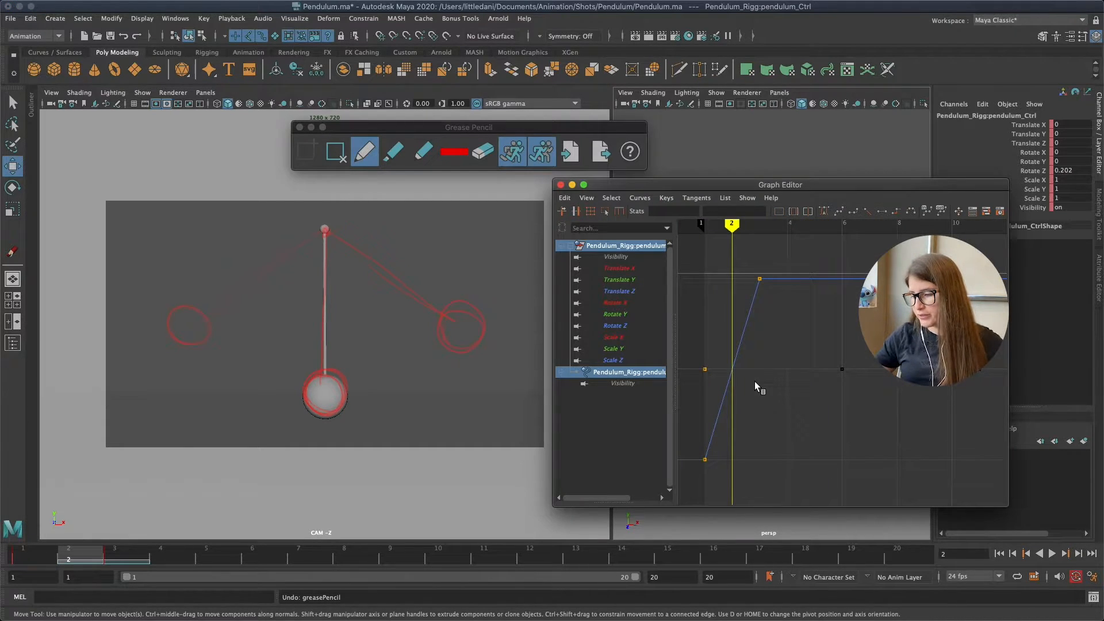
left_click_drag(805, 185, 909, 178)
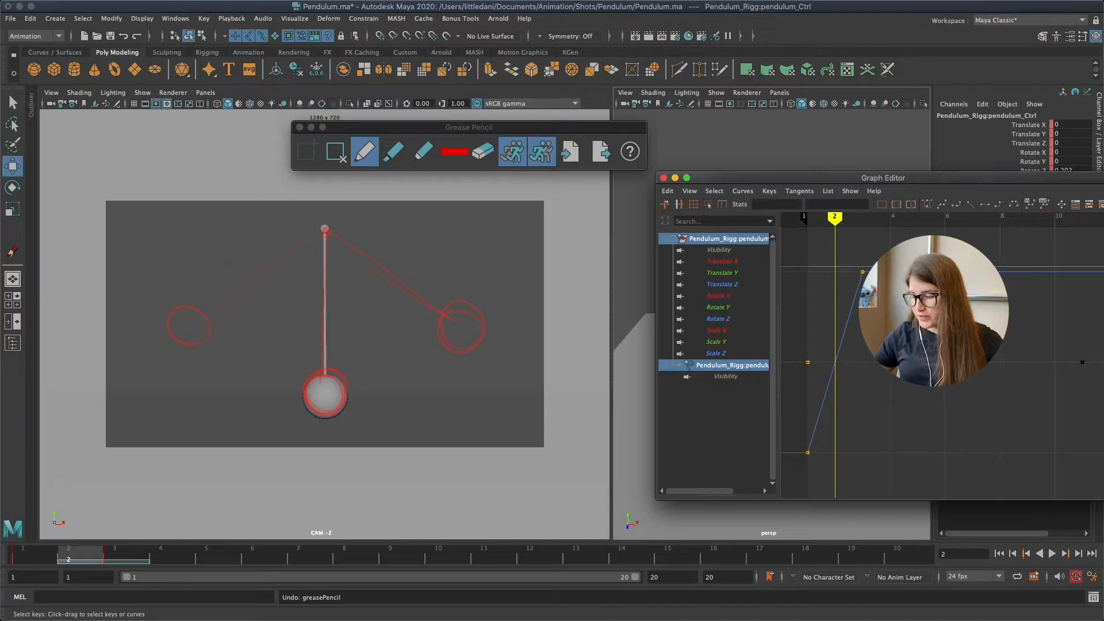
middle_click_drag(897, 339, 969, 326, "alt")
right_click_drag(969, 326, 1006, 316, "alt+shift")
middle_click_drag(943, 333, 967, 352, "alt")
left_click_drag(967, 266, 820, 472)
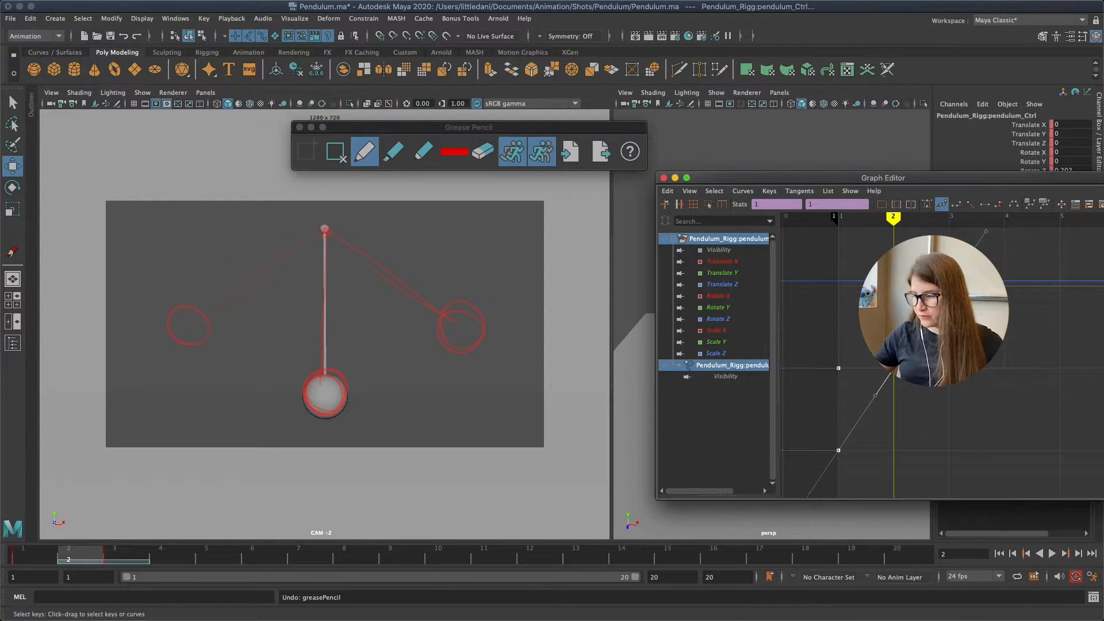
left_click(971, 204)
left_click_drag(908, 268, 823, 487)
mouse_move(884, 221)
left_mouse_down()
mouse_move(843, 231)
mouse_move(943, 227)
mouse_move(845, 227)
mouse_move(888, 227)
mouse_move(836, 293)
left_mouse_up()
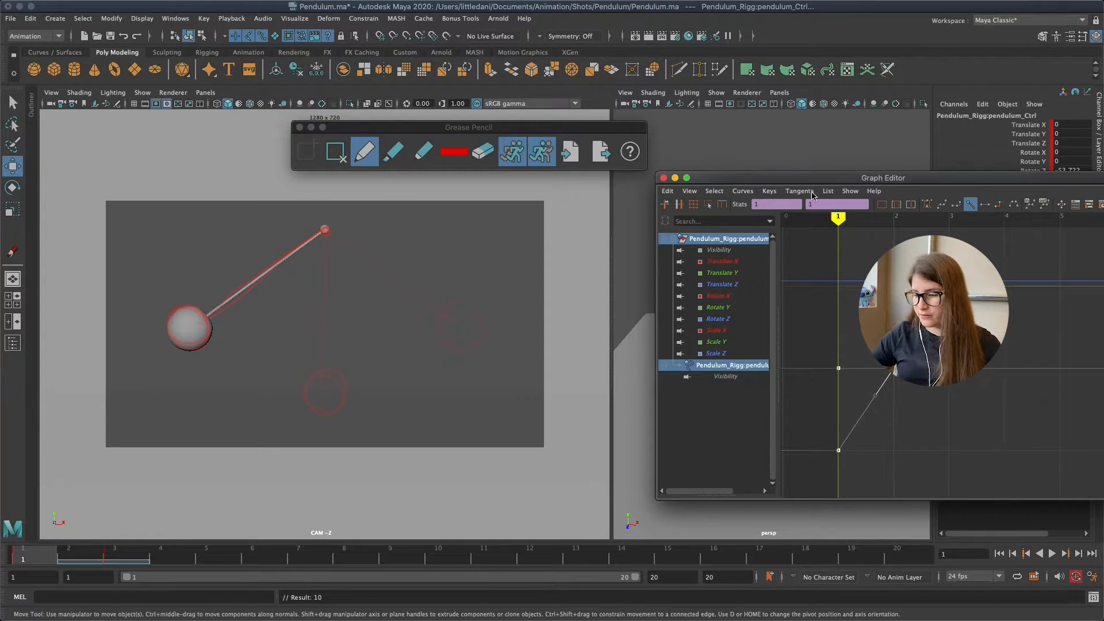
left_click(663, 178)
Move the pendulum control's second extreme key to frame 20, leaving the control selected
left_click(759, 278)
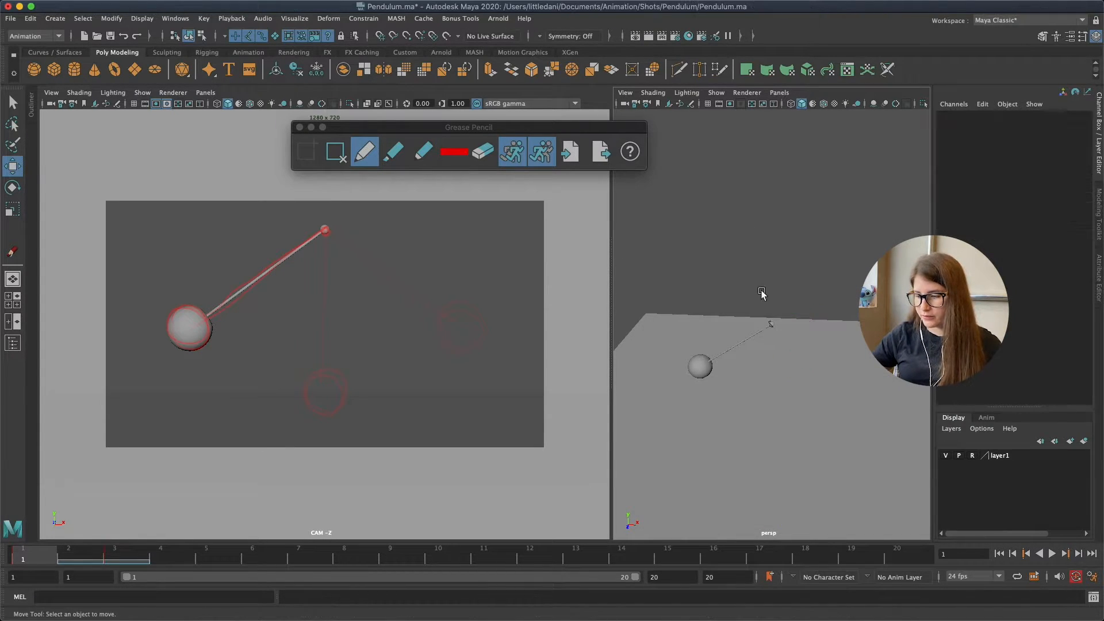
left_click_drag(690, 262, 810, 351)
left_click(131, 560)
left_click(136, 562, "shift")
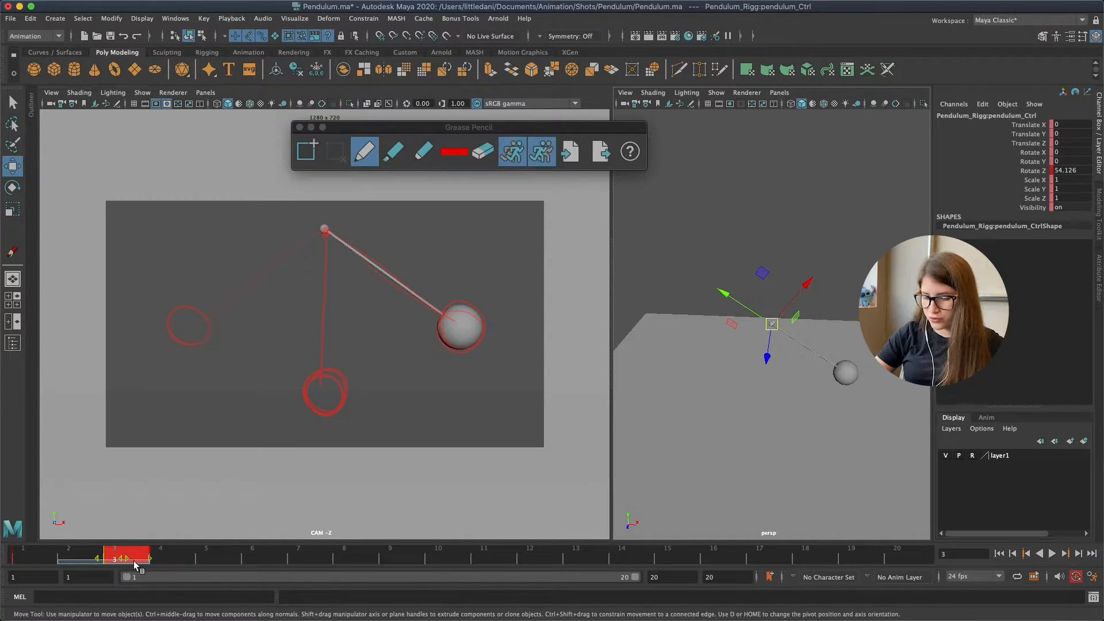
left_click_drag(133, 561, 885, 551)
left_click(783, 256)
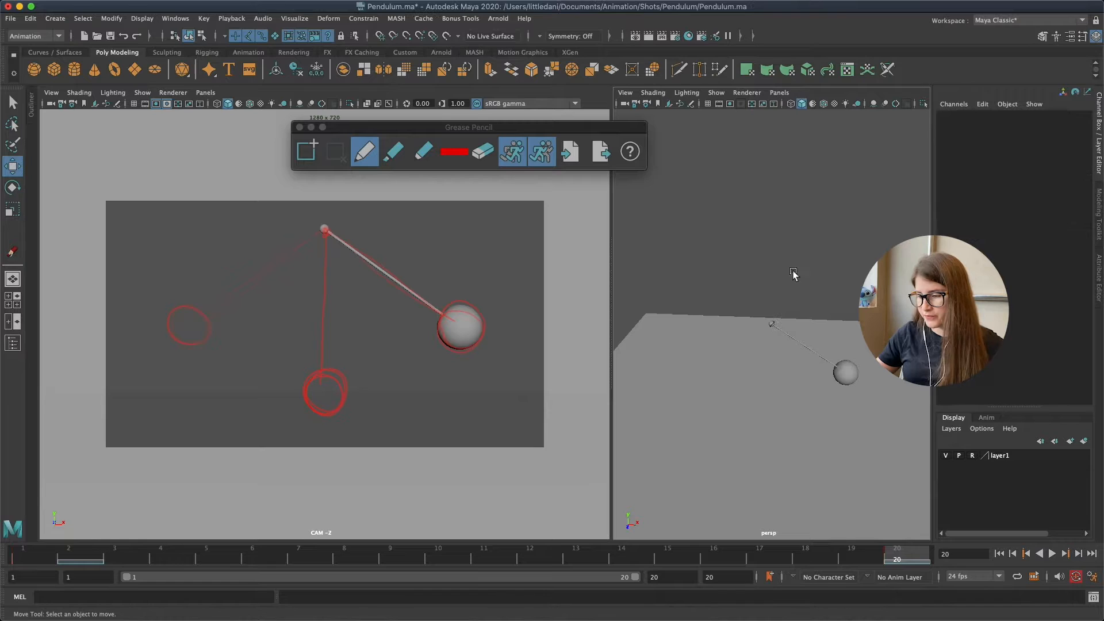
left_click(761, 326)
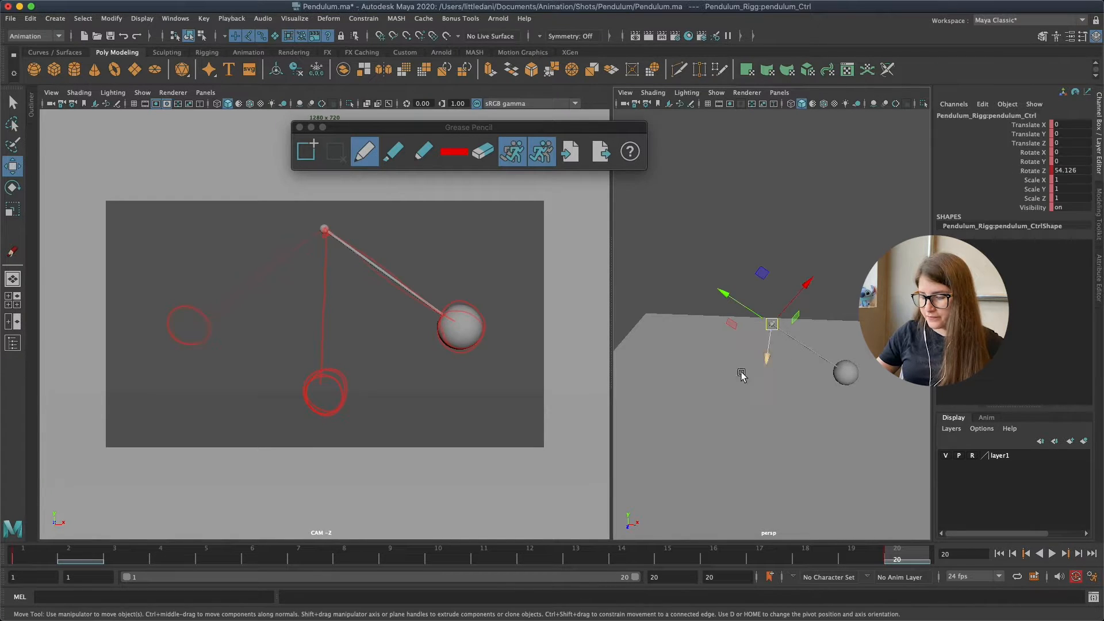
Step through the swing frame by frame from frame 1 and play it back to examine its linear timing
left_click(41, 560)
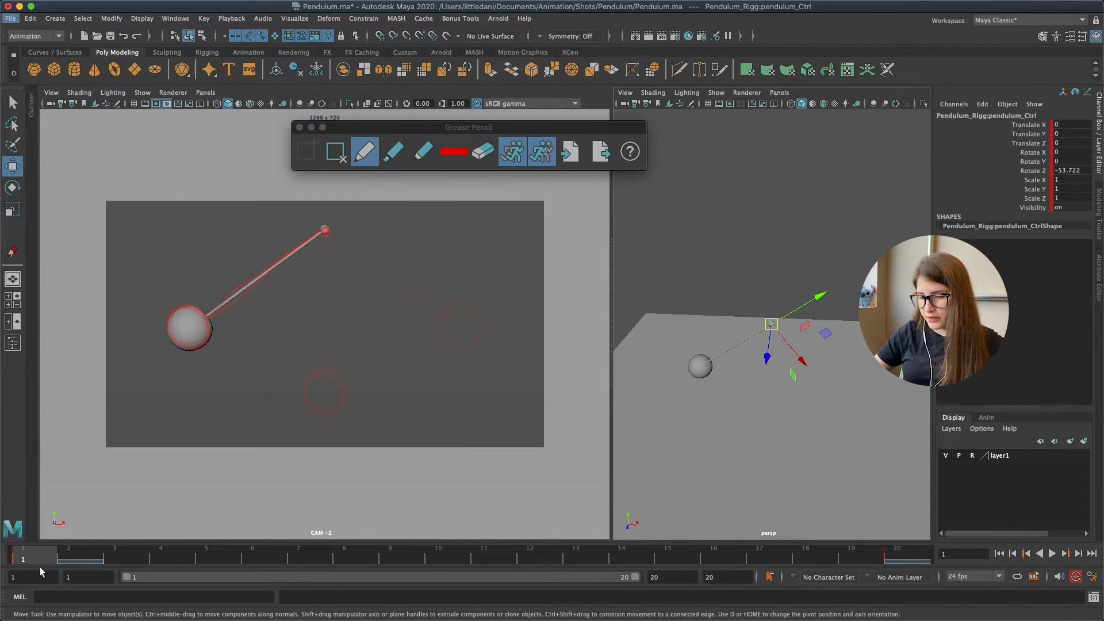
key("alt+period")
key("alt+period")
key("alt+period")
key("alt+period")
key("alt+period")
key("alt+period")
key("alt+period")
key("alt+period")
key("alt+period")
key("alt+period")
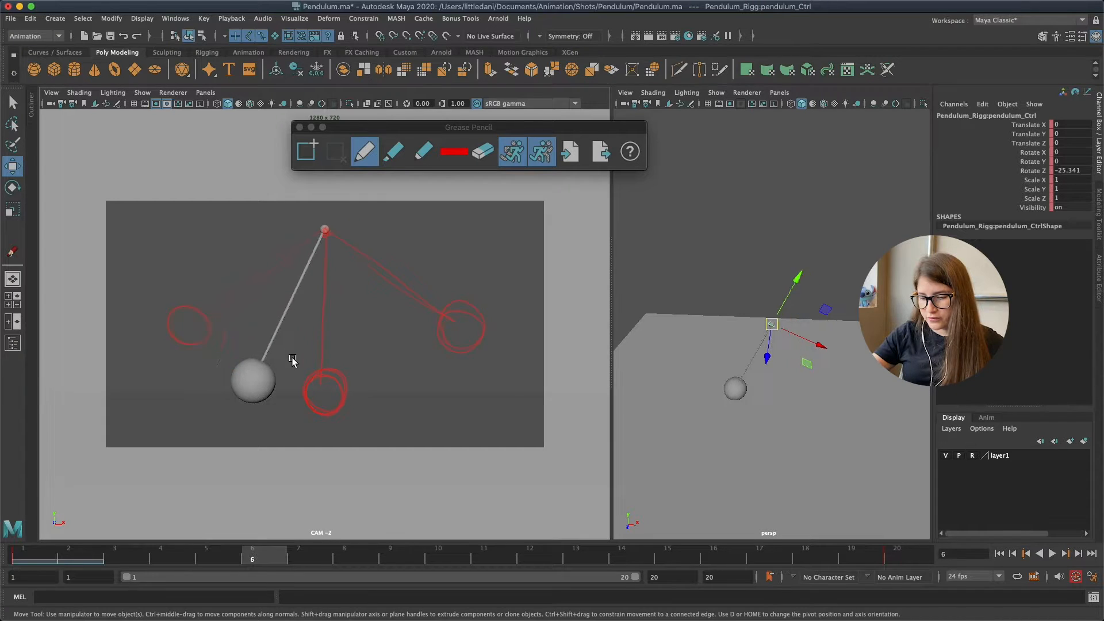
key("alt+period")
key("alt+period")
key("alt+period")
key("alt+period")
key("alt+period")
key("alt+period")
key("alt+period")
key("alt+period")
key("alt+period")
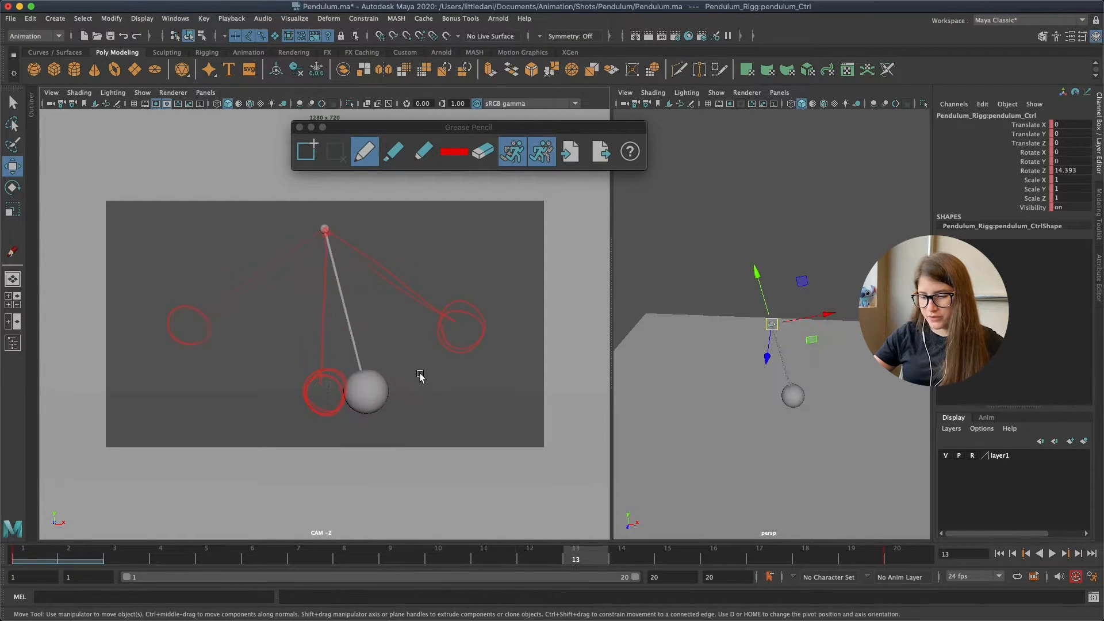
key("alt+v")
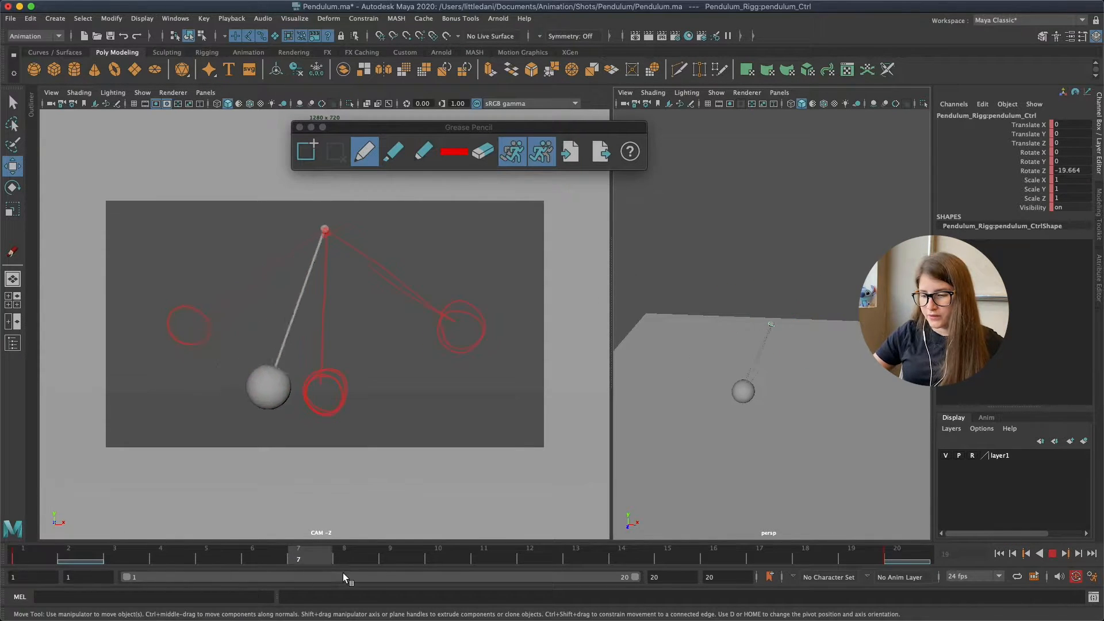
key("alt+v")
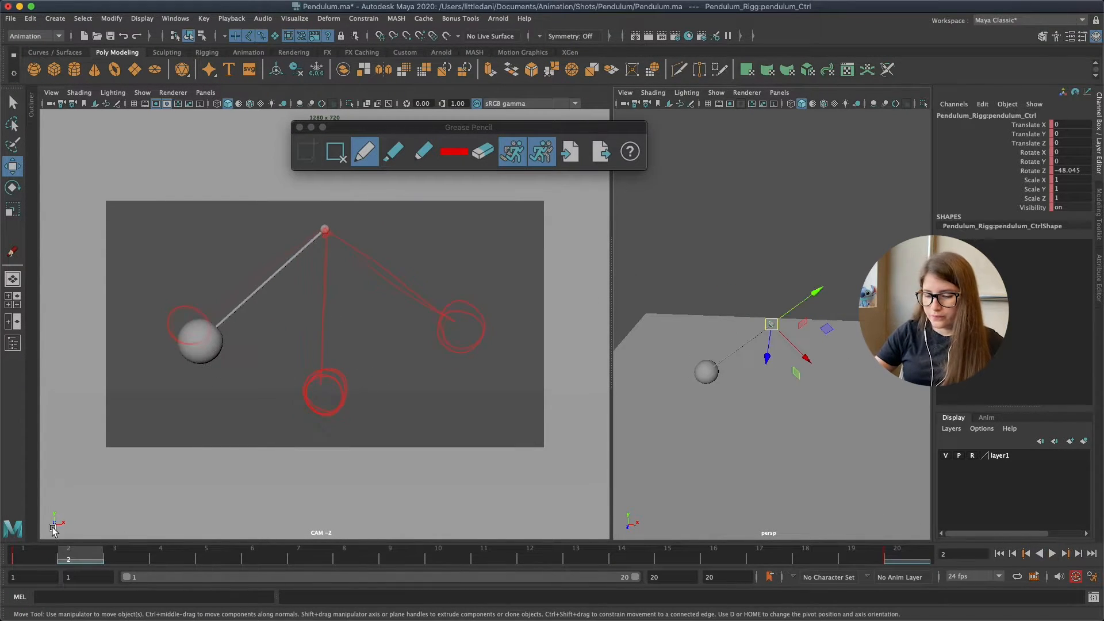
Delete the Grease Pencil frames from the timeline, including the drawing at frame 1, and close Grease Pencil
right_click(85, 555)
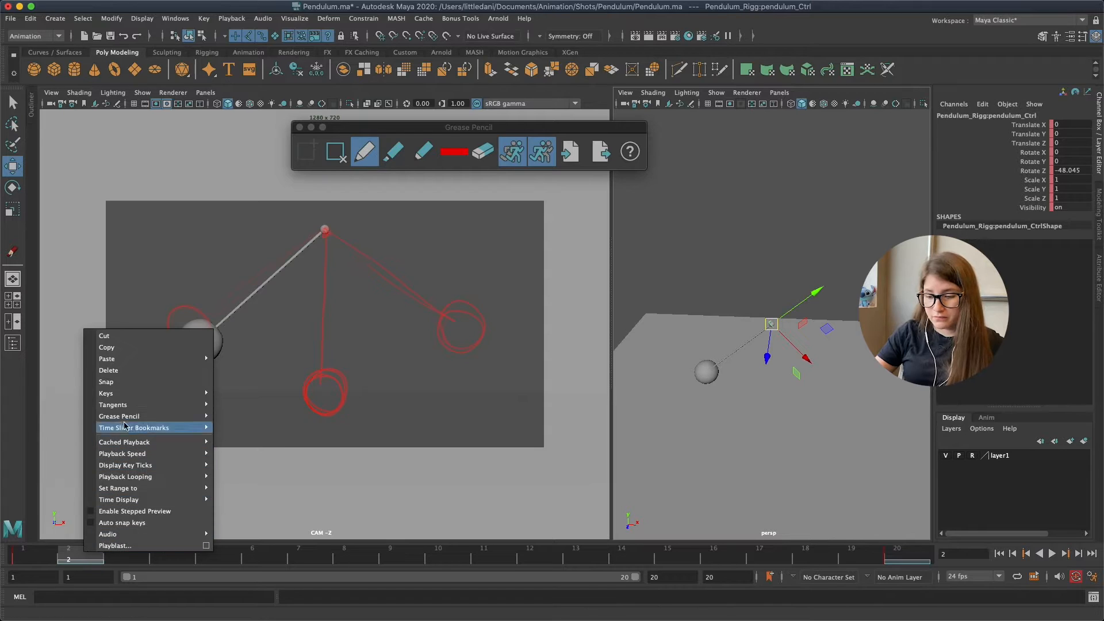
left_click(127, 370)
left_click(381, 297)
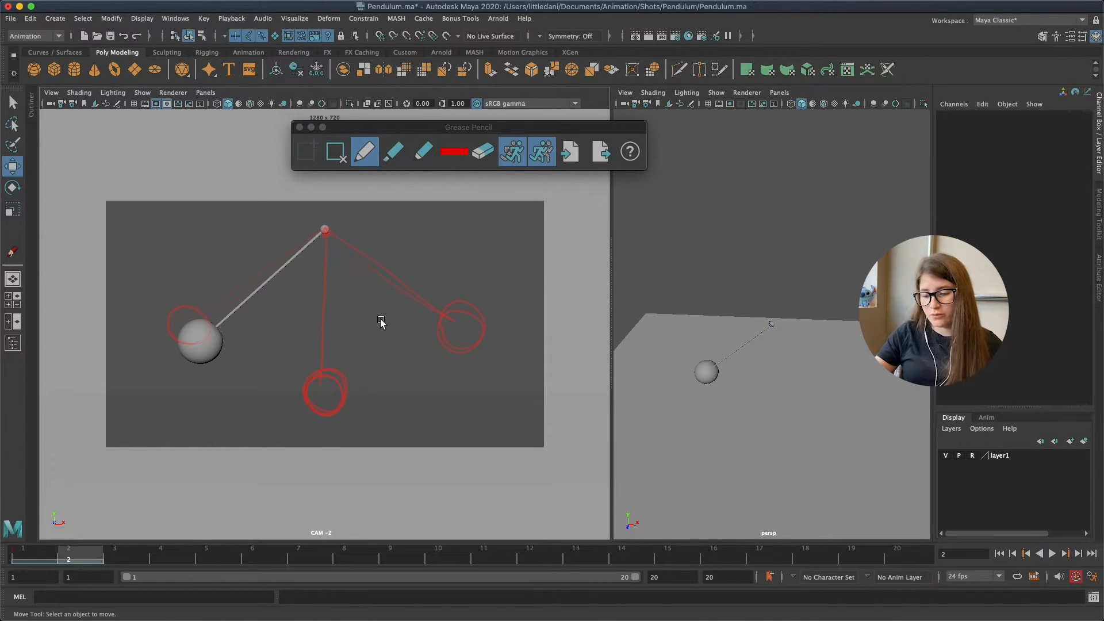
right_click(80, 556)
left_click(127, 371)
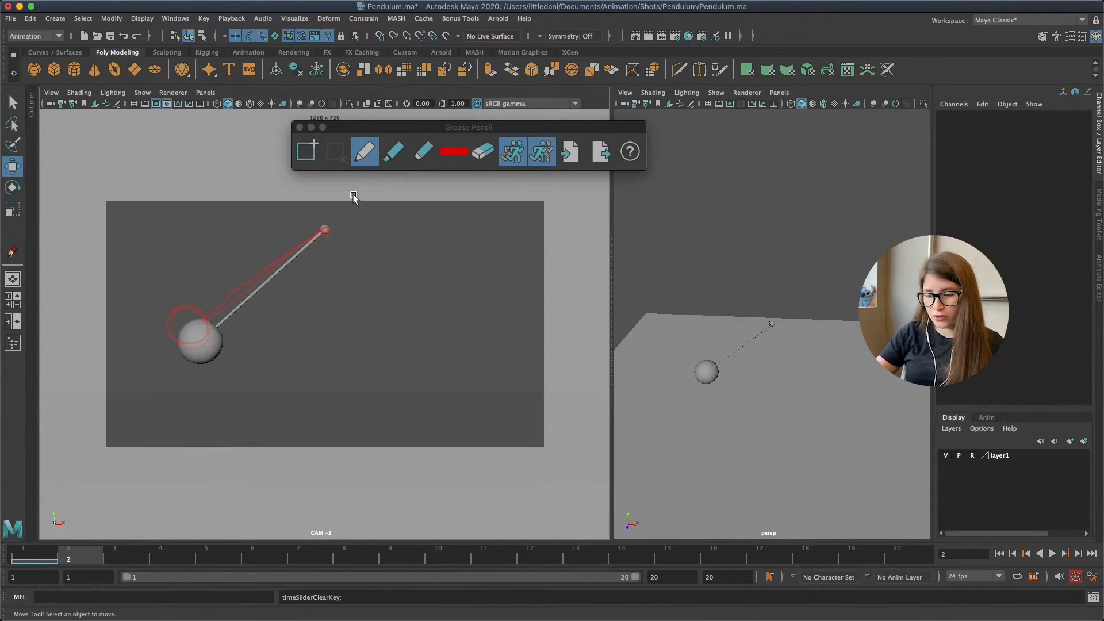
key("alt+comma")
left_click(337, 154)
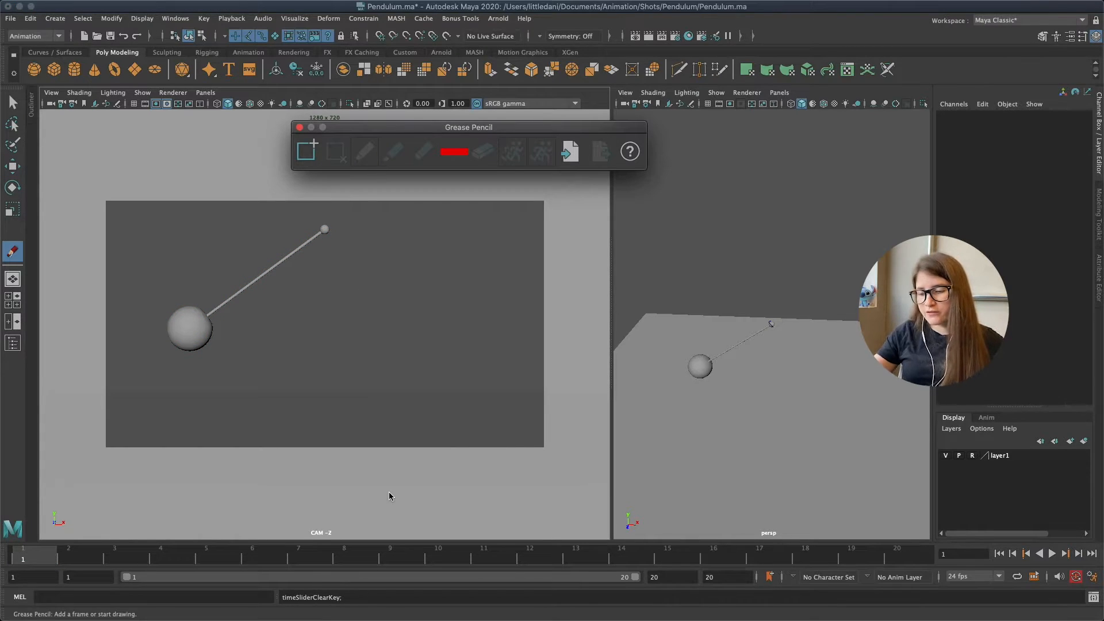
left_click(299, 127)
key("w")
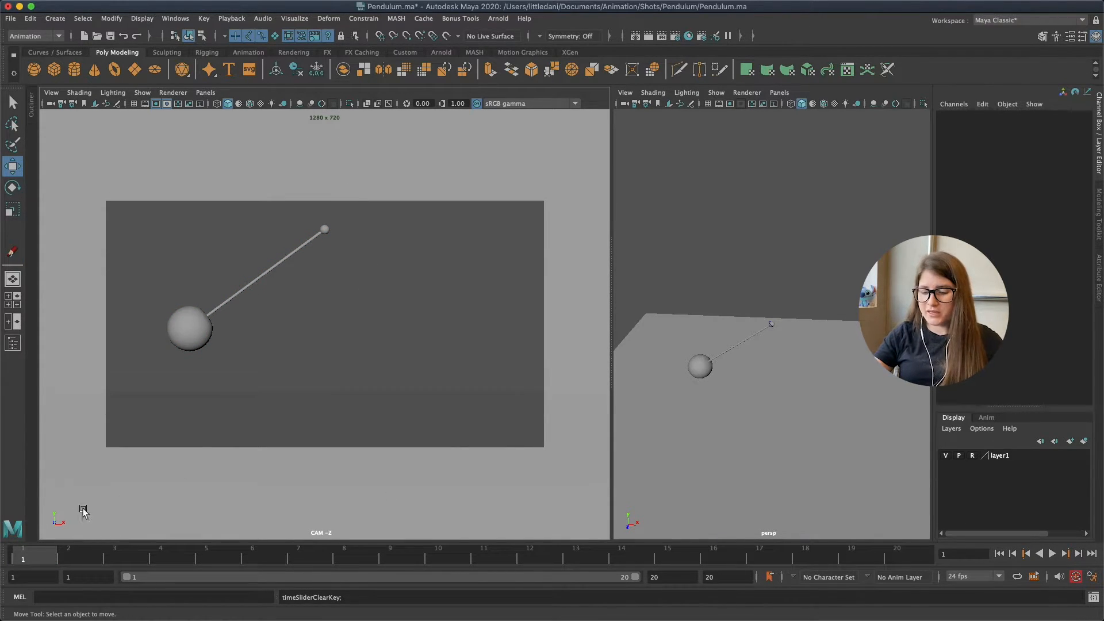
Turn off the CAM view's resolution gate and create a playblast of the pendulum swing
left_click(156, 103)
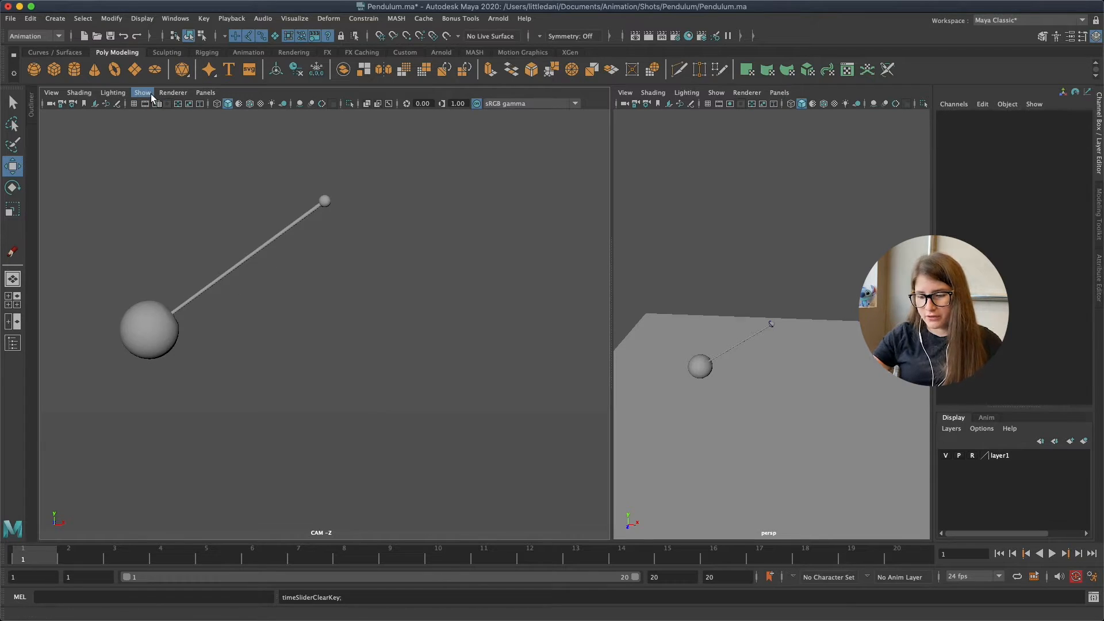
right_click_drag(242, 557, 281, 550)
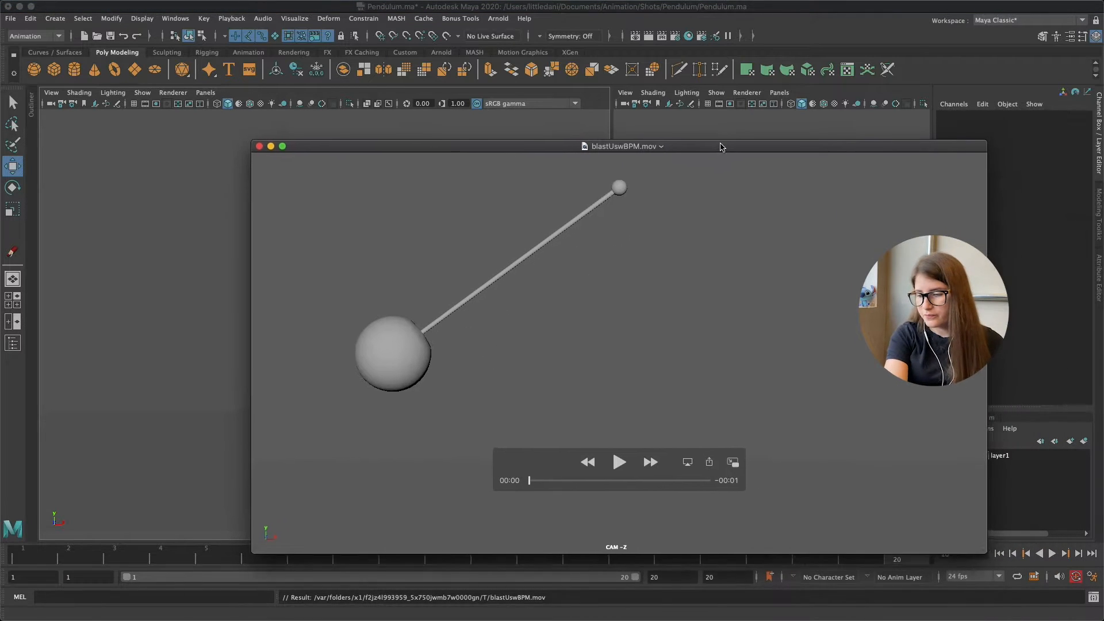
Play the pendulum playblast movie to examine the swing's timing and close its window
left_click_drag(723, 150, 716, 136)
key("space")
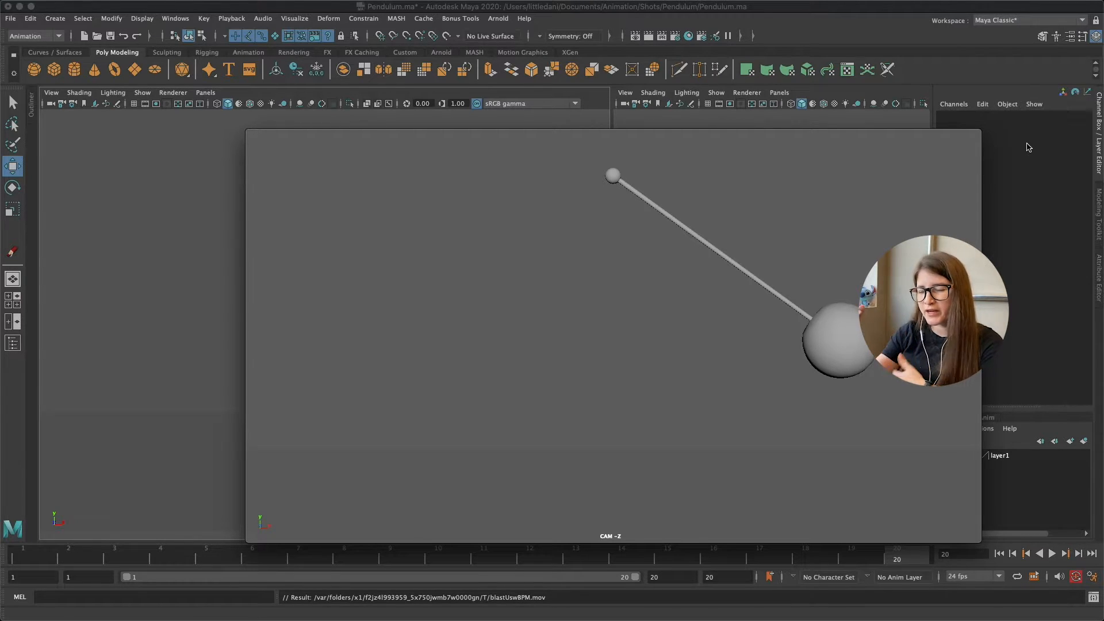
left_click(253, 136)
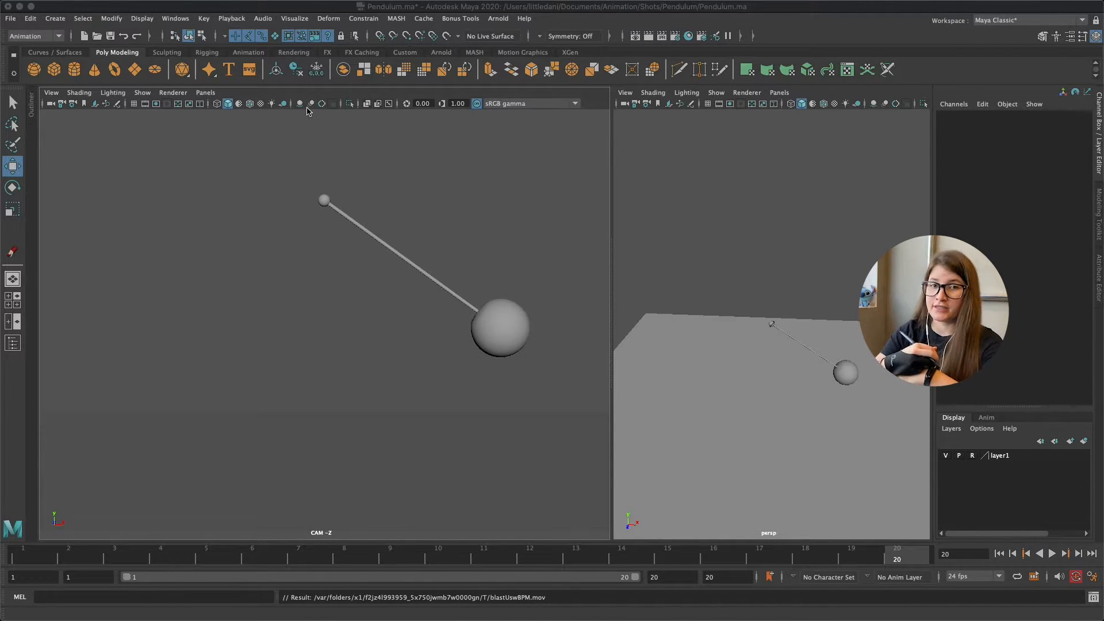
Open Grease Pencil for the CAM view, add a drawing frame at frame 20 and trace the pendulum's ball and rod in red
left_click_drag(751, 293, 786, 338)
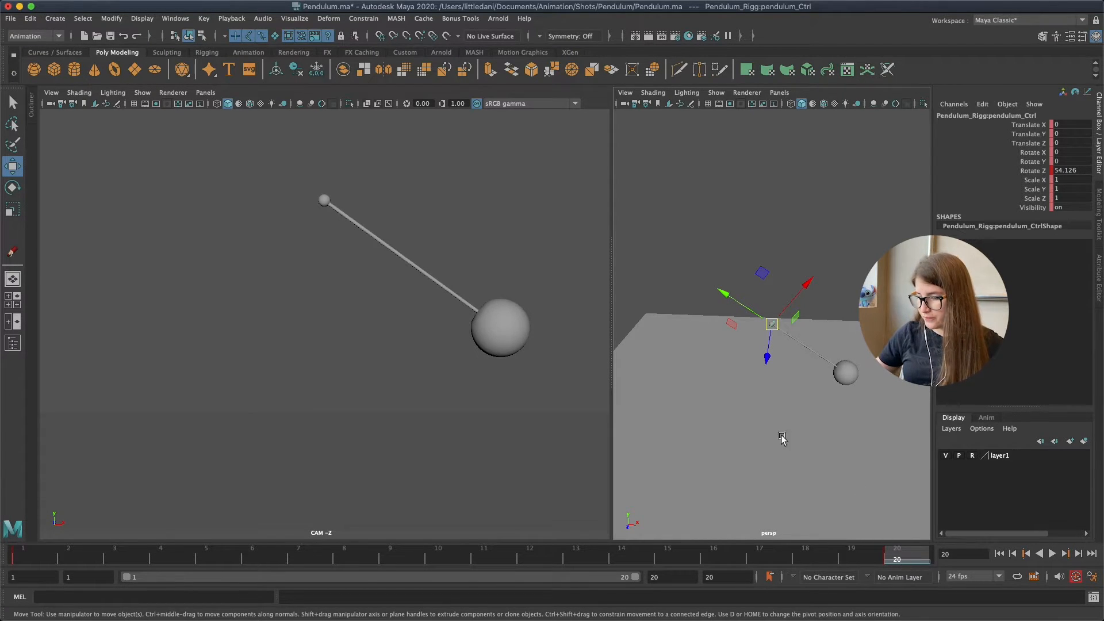
left_click(117, 103)
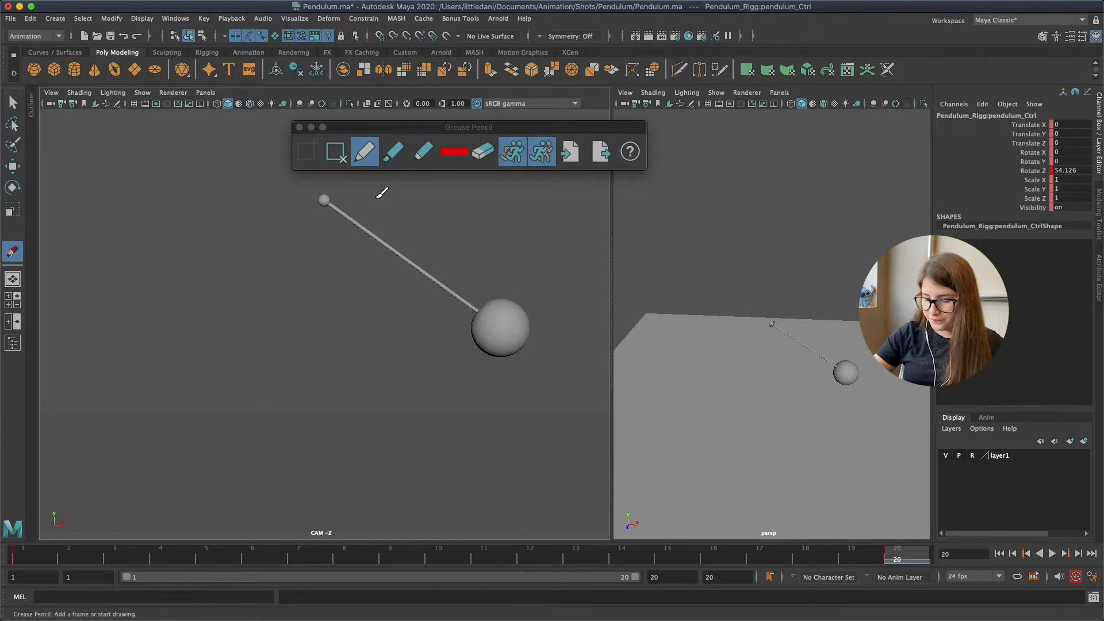
key("w")
left_click(412, 217)
left_click(339, 160)
left_click(307, 151)
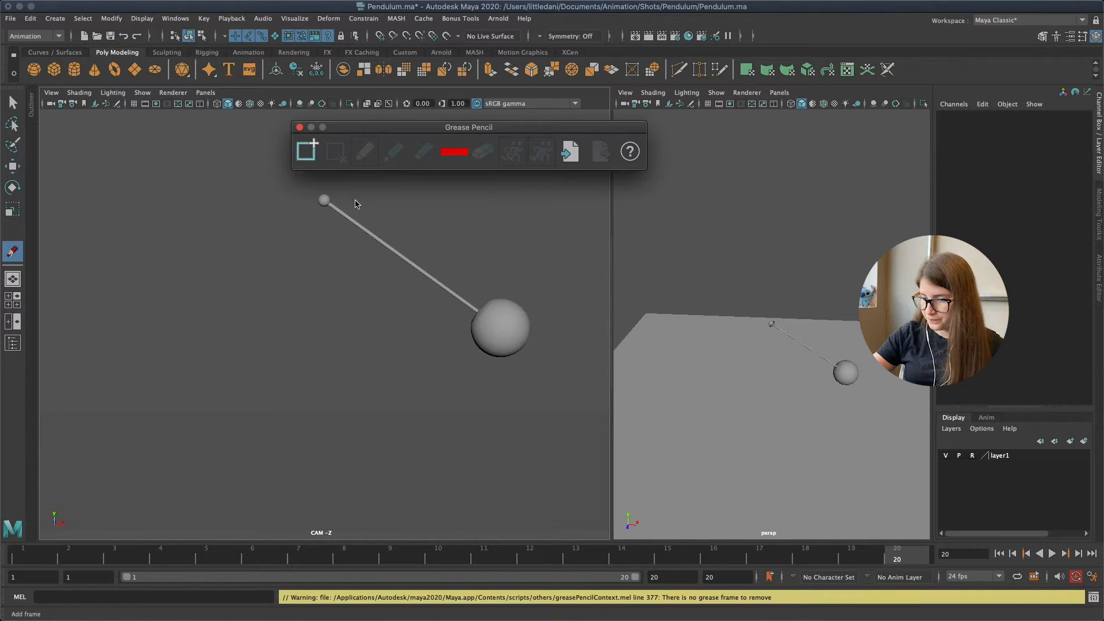
mouse_move(481, 310)
left_mouse_down()
mouse_move(517, 336)
mouse_move(531, 318)
left_mouse_up()
key("z")
left_click_drag(502, 355, 532, 341)
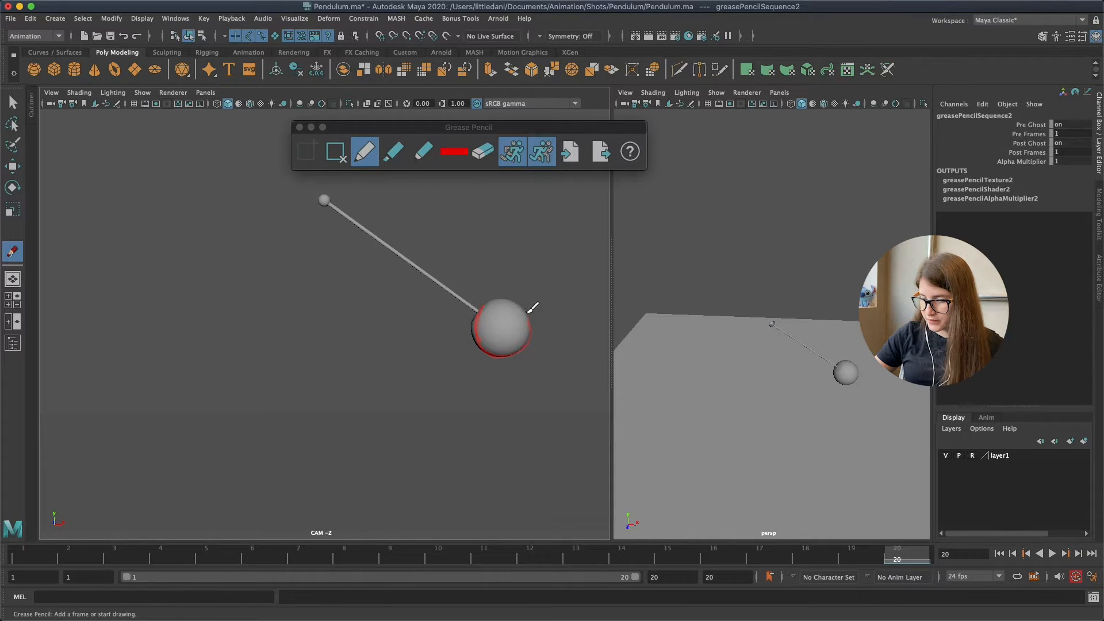
left_click_drag(334, 194, 475, 296)
left_click(441, 238)
At frame 1, trace the pendulum's pose and sketch the swing arc with a vertical middle pose and in-between poses clustered near both extremes
left_click(48, 560)
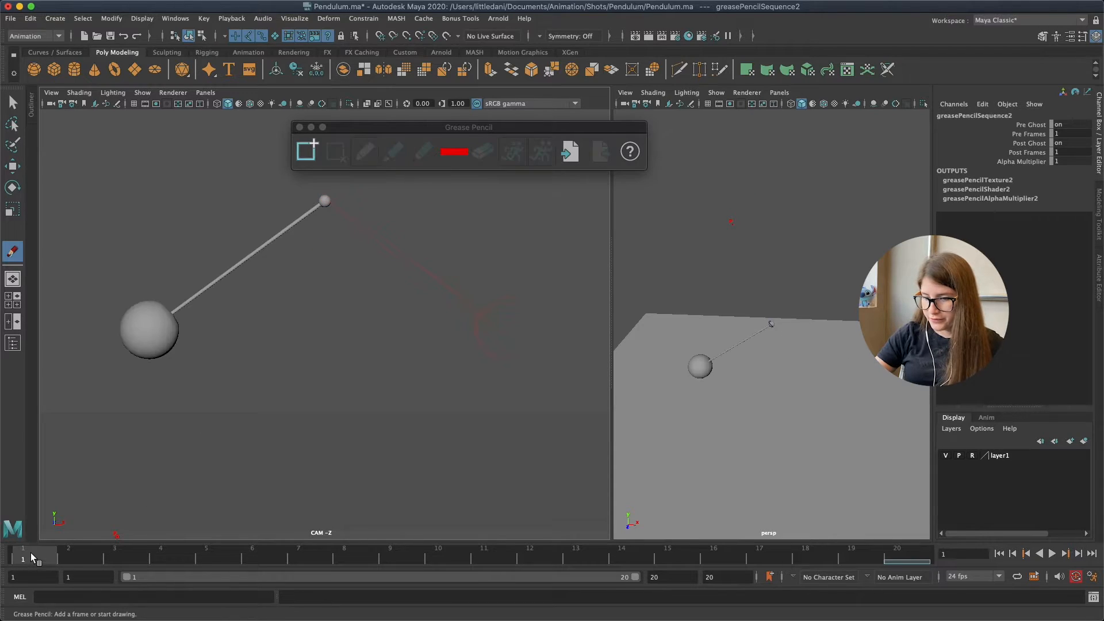
mouse_move(165, 326)
left_mouse_down()
mouse_move(164, 348)
mouse_move(166, 330)
mouse_move(331, 195)
left_mouse_up()
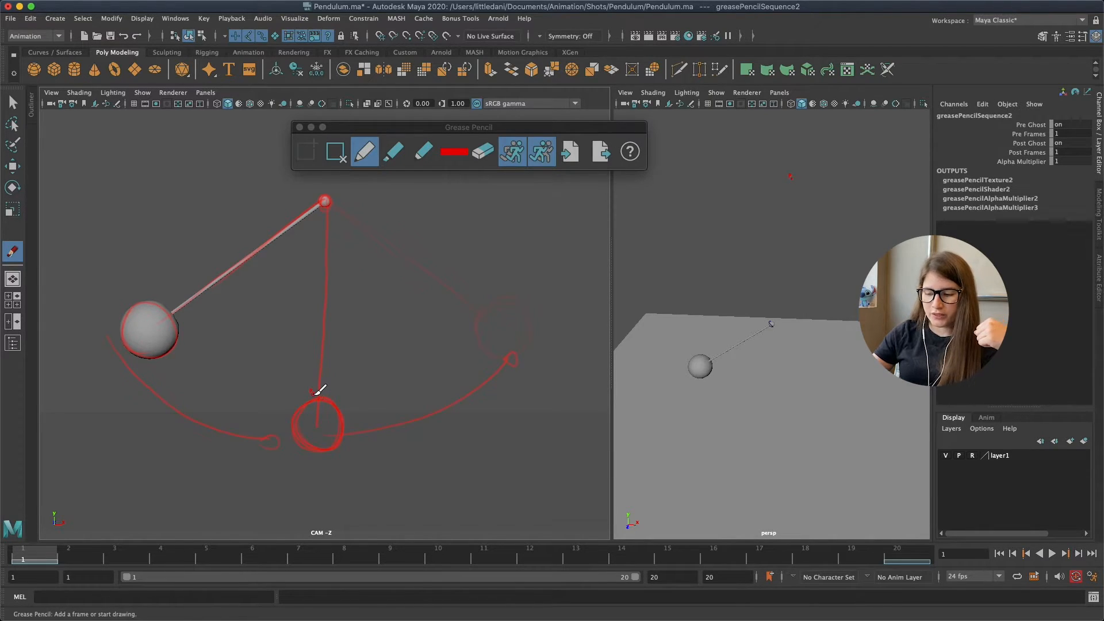
left_click_drag(325, 201, 373, 277)
left_click_drag(412, 344, 435, 387)
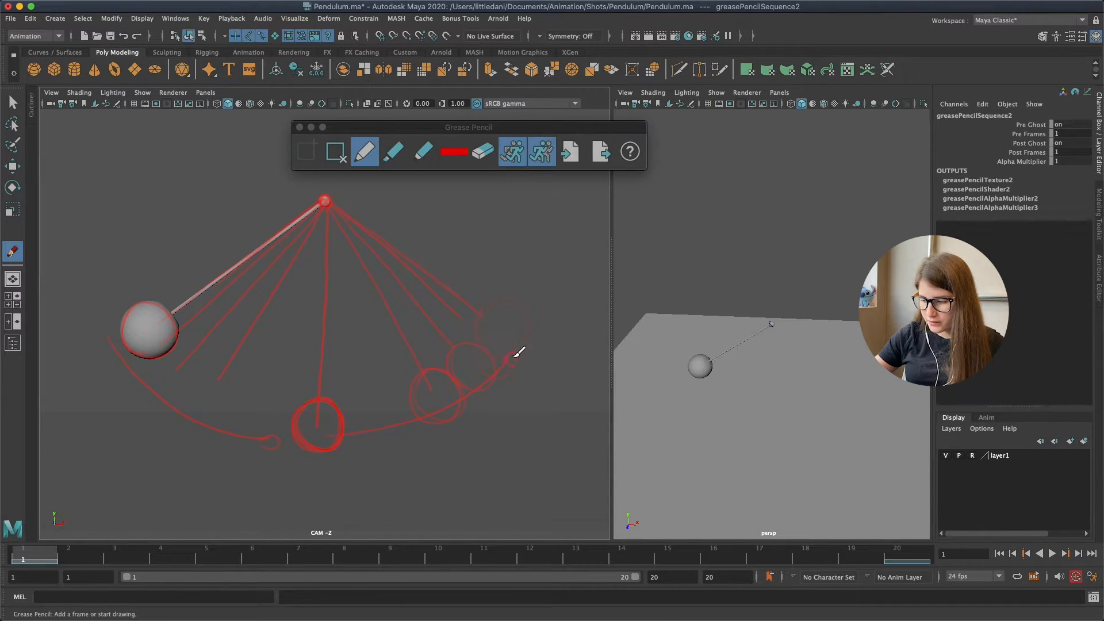
mouse_move(148, 351)
left_mouse_down()
mouse_move(142, 329)
mouse_move(175, 359)
mouse_move(220, 357)
left_mouse_up()
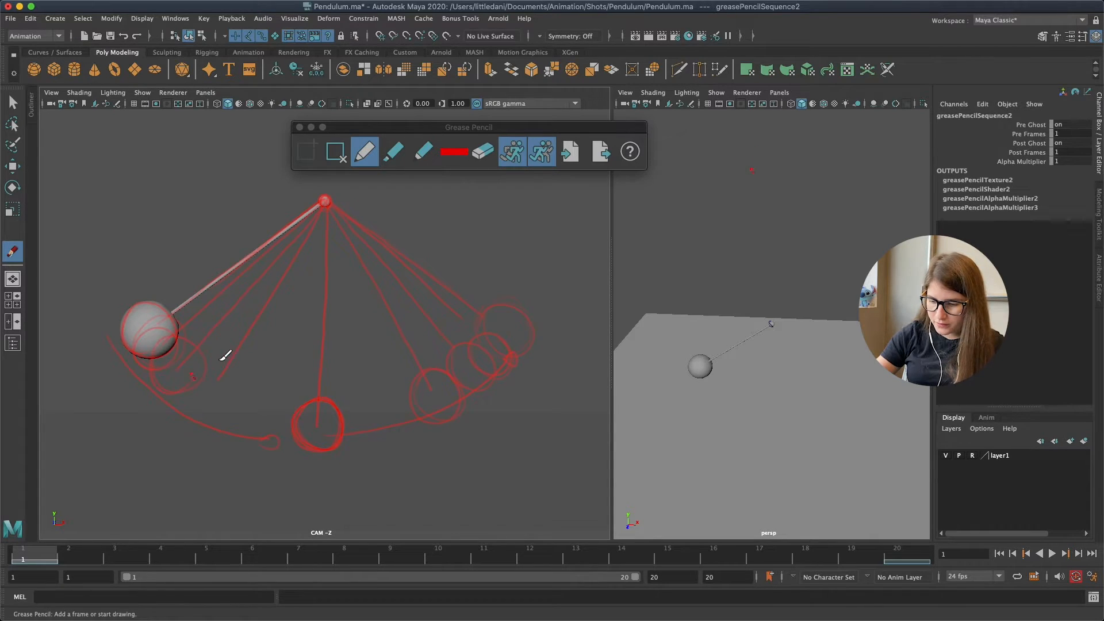
Select the pendulum control and move its extreme key from frame 20 to frame 9
key("w")
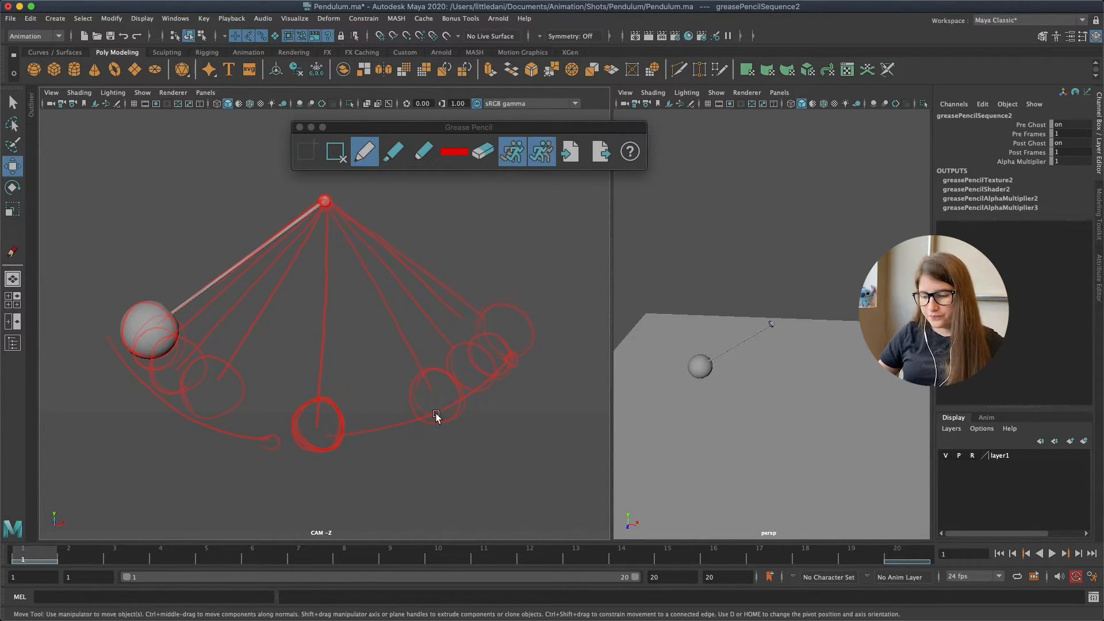
mouse_move(774, 296)
middle_mouse_down("alt")
mouse_move(794, 266)
mouse_move(785, 269)
middle_mouse_up("alt")
left_click_drag(790, 284, 823, 283)
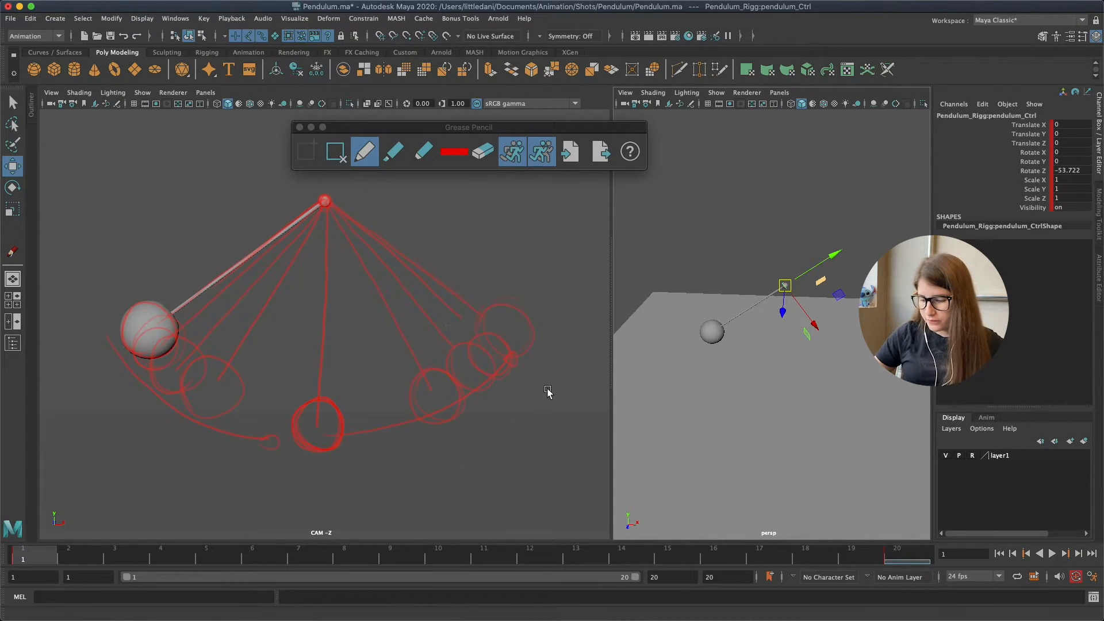
left_click(908, 555)
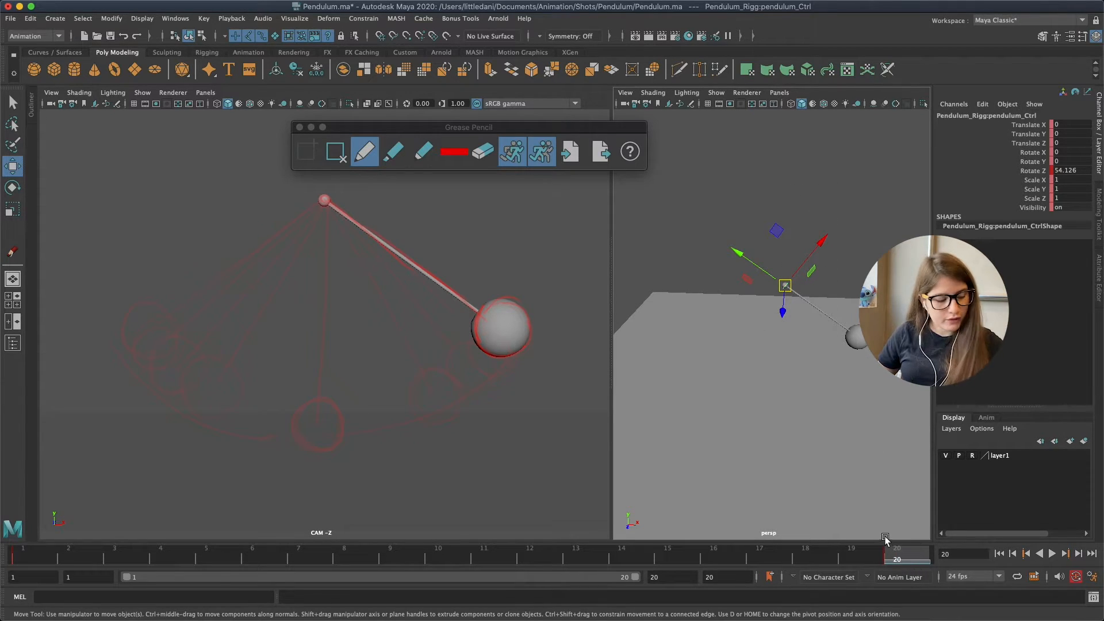
left_click(899, 556, "shift")
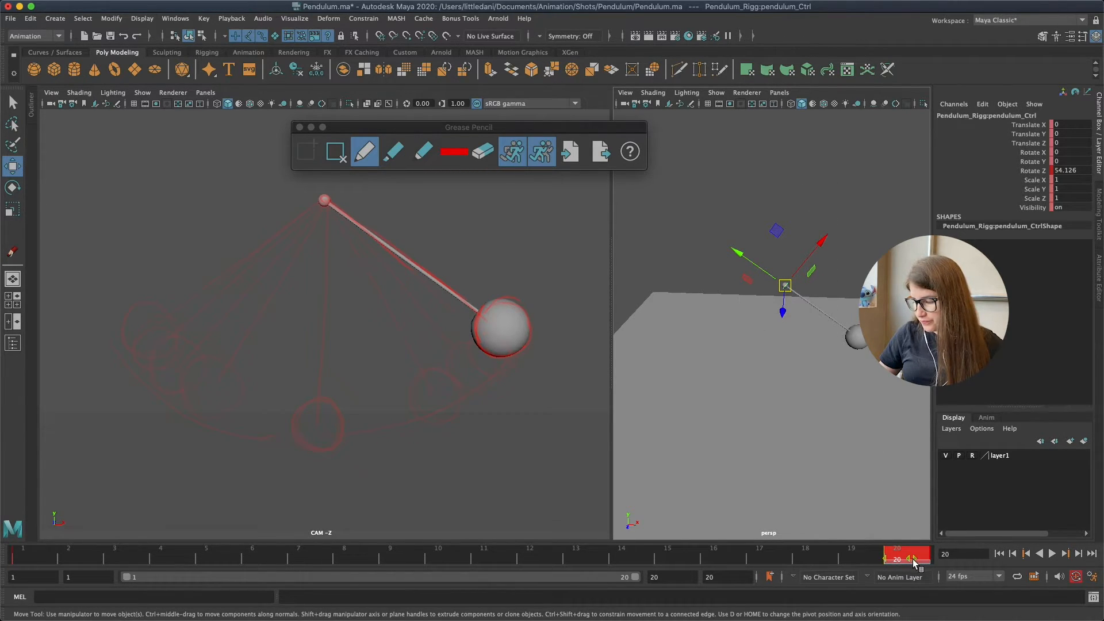
left_click_drag(897, 567, 354, 567)
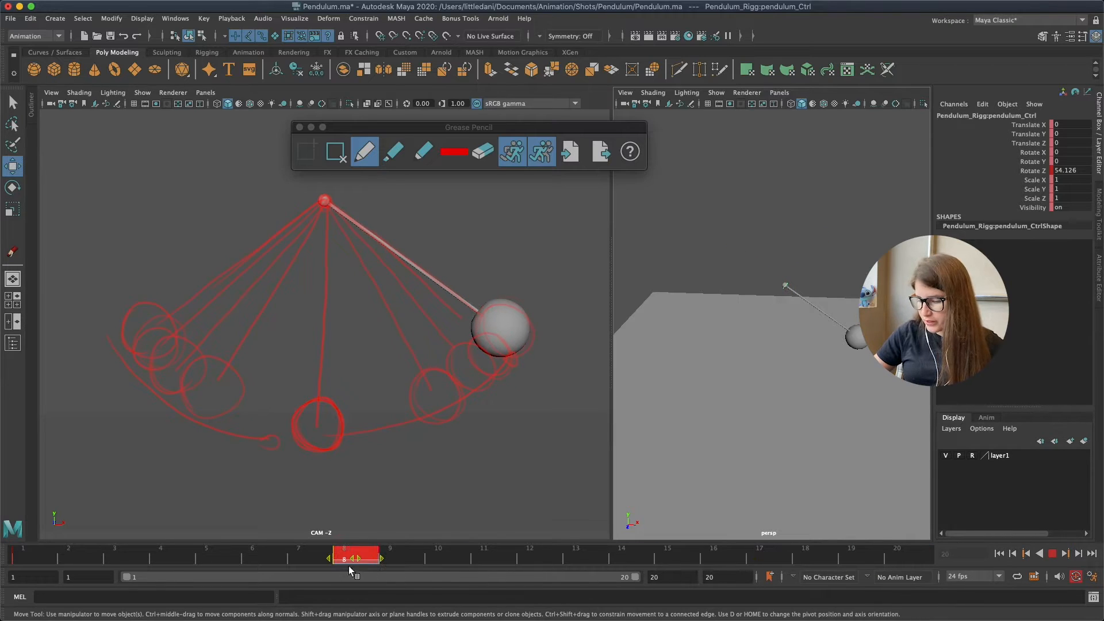
left_click_drag(236, 557, 322, 561)
left_click(391, 560)
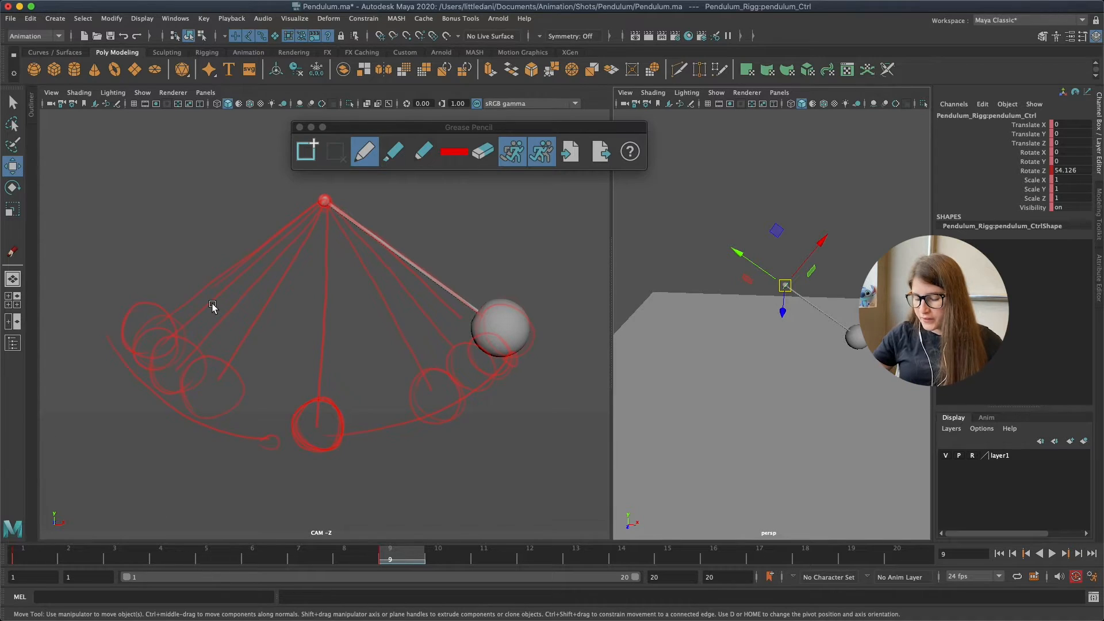
Set a key on the pendulum control at frame 5, with the ball at the lowest point of its swing
left_click(216, 557)
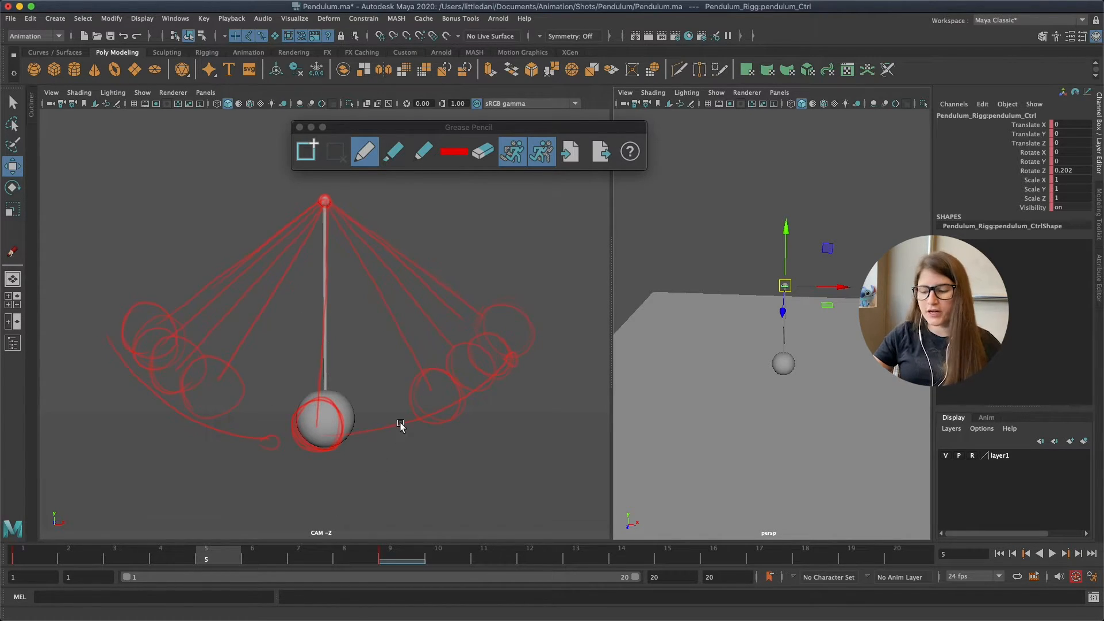
left_click_drag(721, 215, 841, 448)
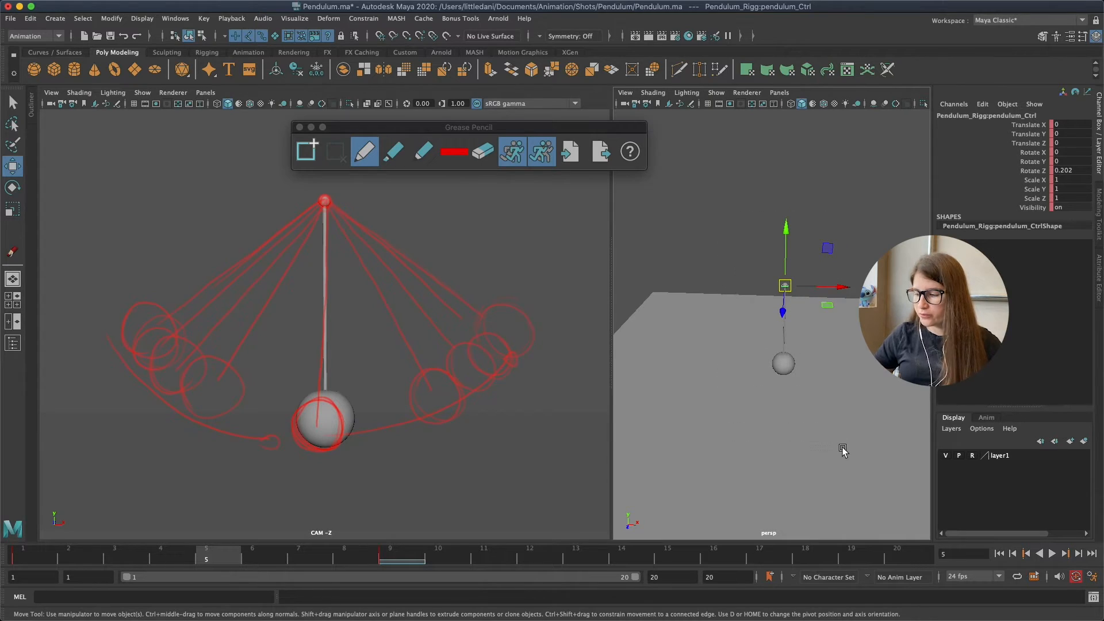
key("s")
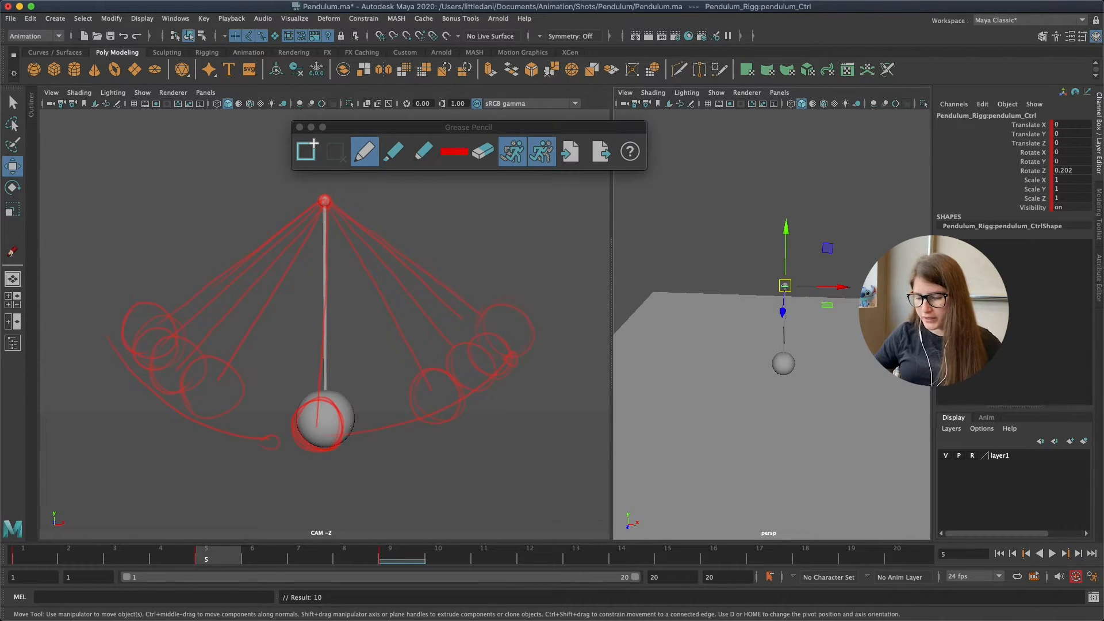
left_click(11, 18)
At frame 6, rotate the pendulum control to about 27.4° in Z to match the sketched pose, and key it
left_click(263, 559)
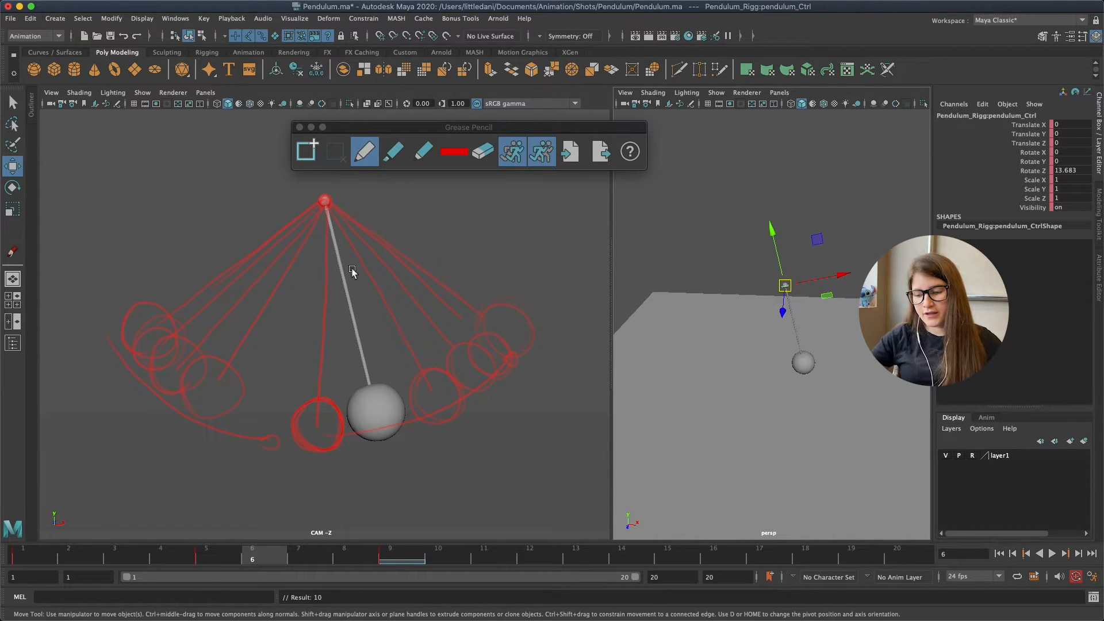
middle_click_drag(841, 293, 810, 308, "alt")
scroll(811, 311, "up", 3)
key("e")
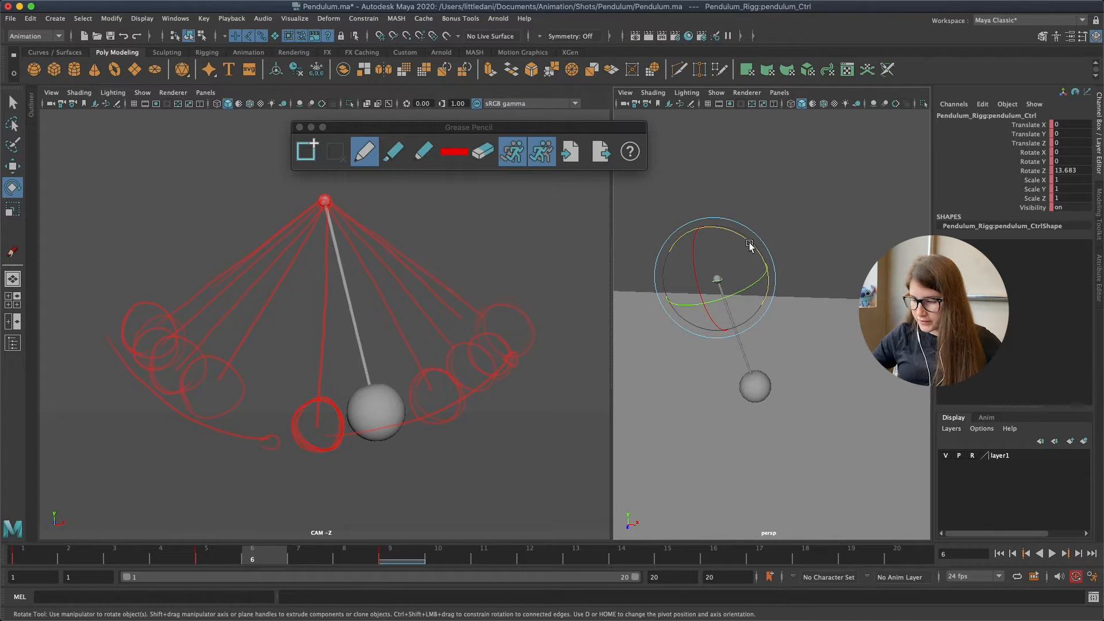
left_click_drag(750, 245, 741, 232)
key("s")
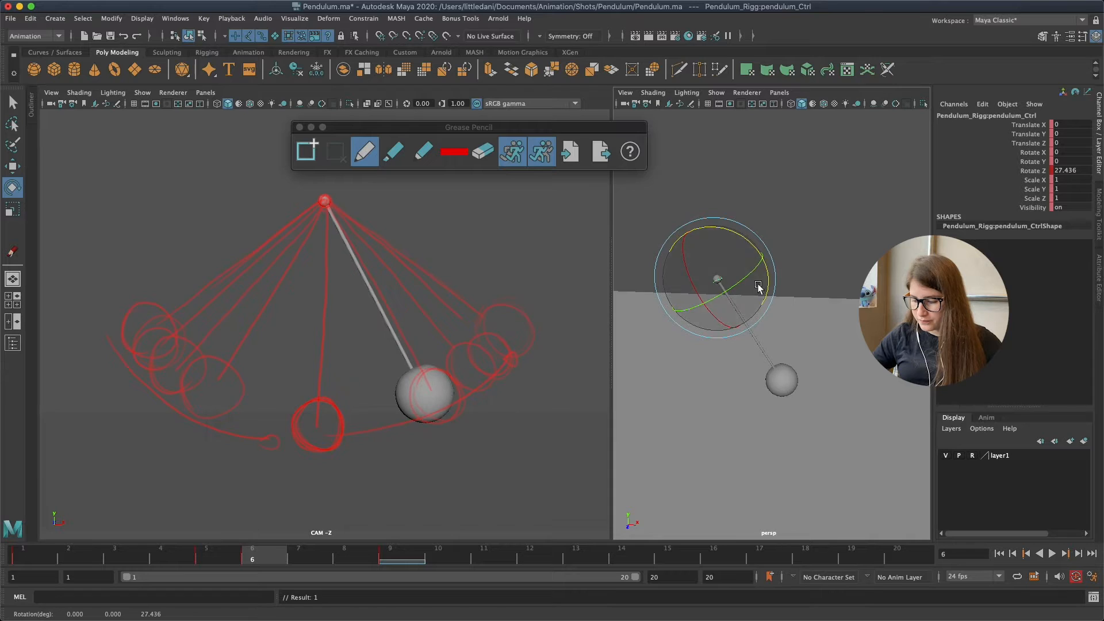
Match the pendulum to the sketched poses at frames 7 and 8, rotating to about 50° in Z at frame 8, and key both
key("alt+period")
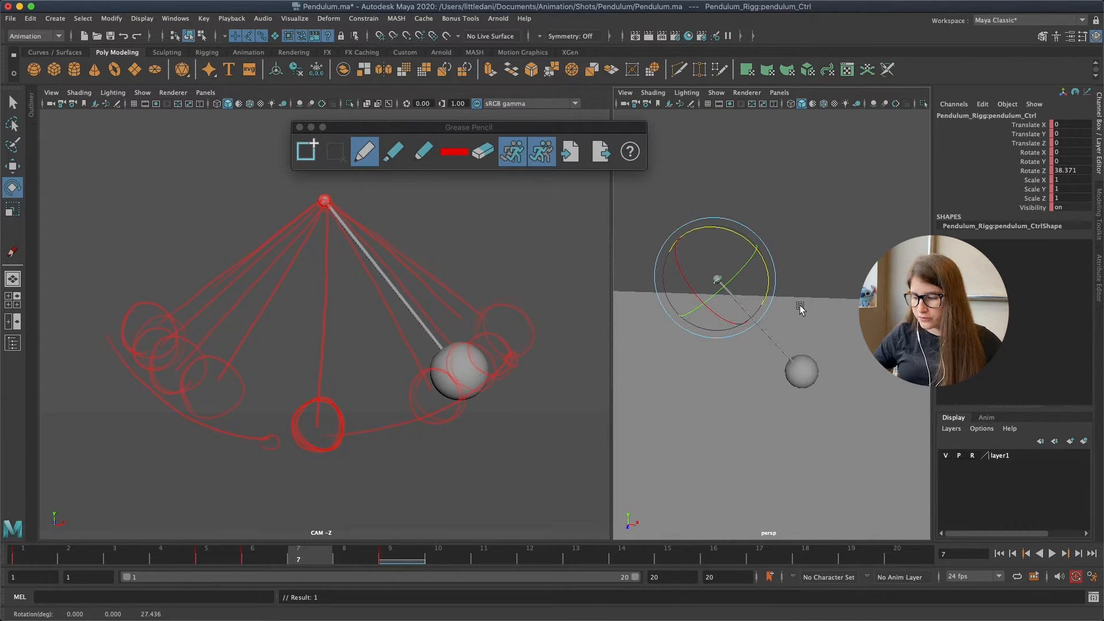
left_click_drag(765, 263, 764, 258)
key("s")
key("alt+period")
key("alt+period")
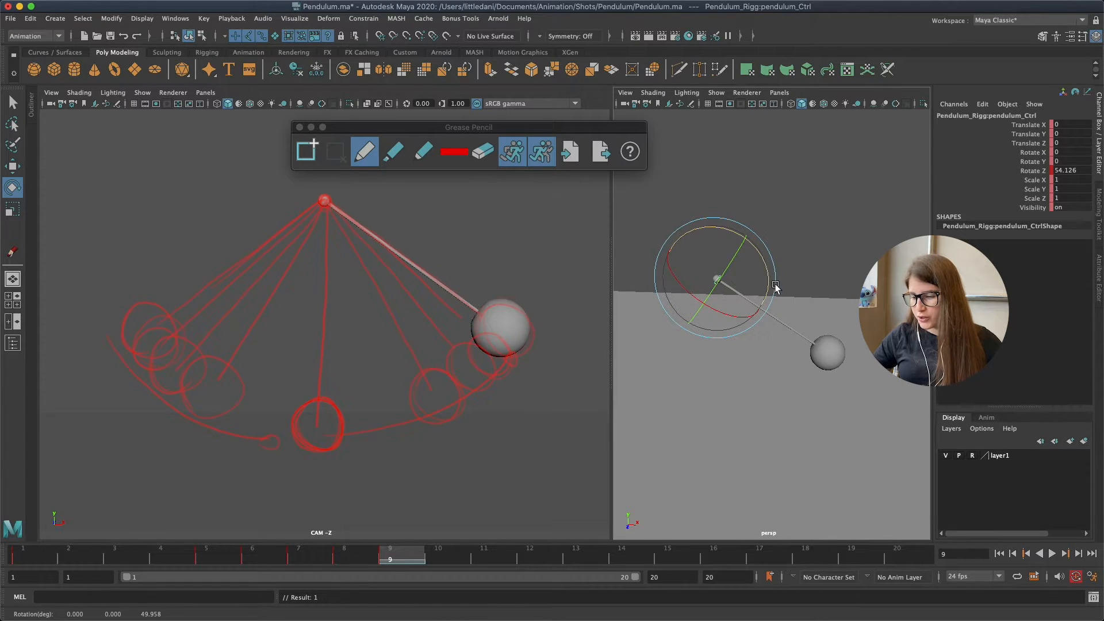
At frame 4, rotate the pendulum control to about -31.2° in Z to match the sketch, and key it
key("alt+comma")
key("alt+comma")
key("alt+comma")
key("alt+comma")
key("alt+comma")
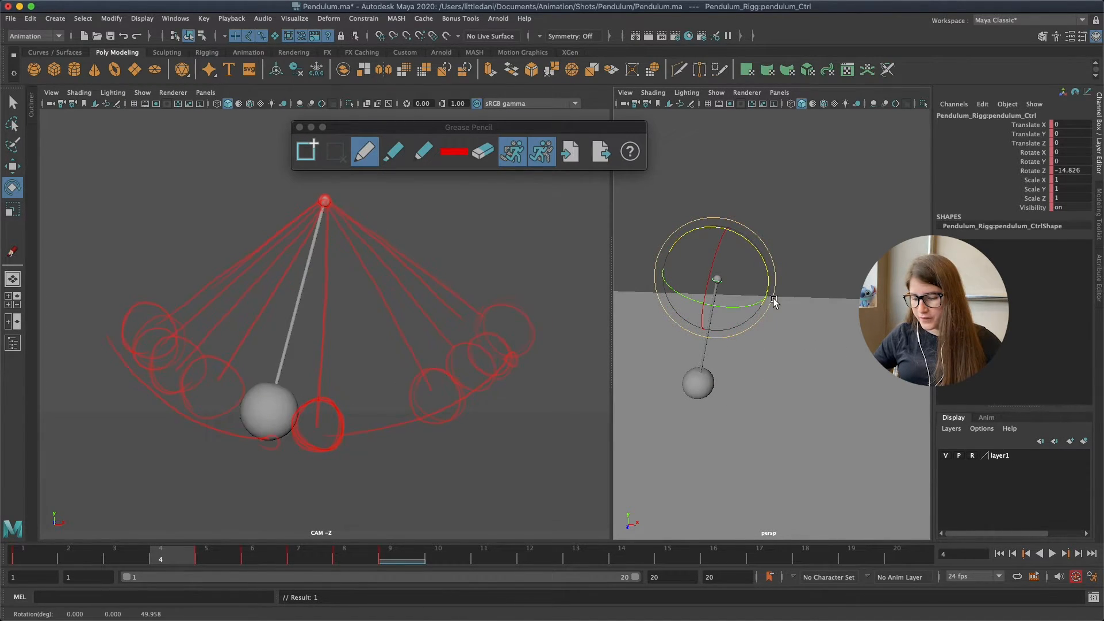
key("w")
key("e")
left_click_drag(765, 253, 767, 257)
key("s")
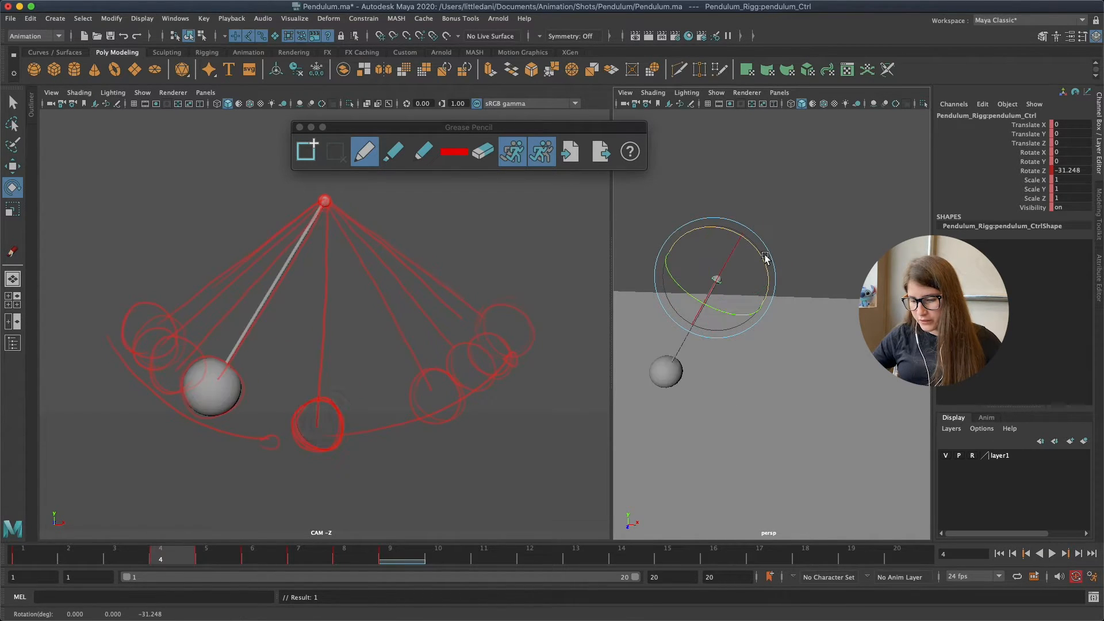
Match the pendulum to the sketched poses at frames 3 and 2, rotating to about -52.1° in Z at frame 2
key("comma")
key("alt+period")
key("alt+period")
left_click_drag(764, 263, 762, 260)
key("alt+comma")
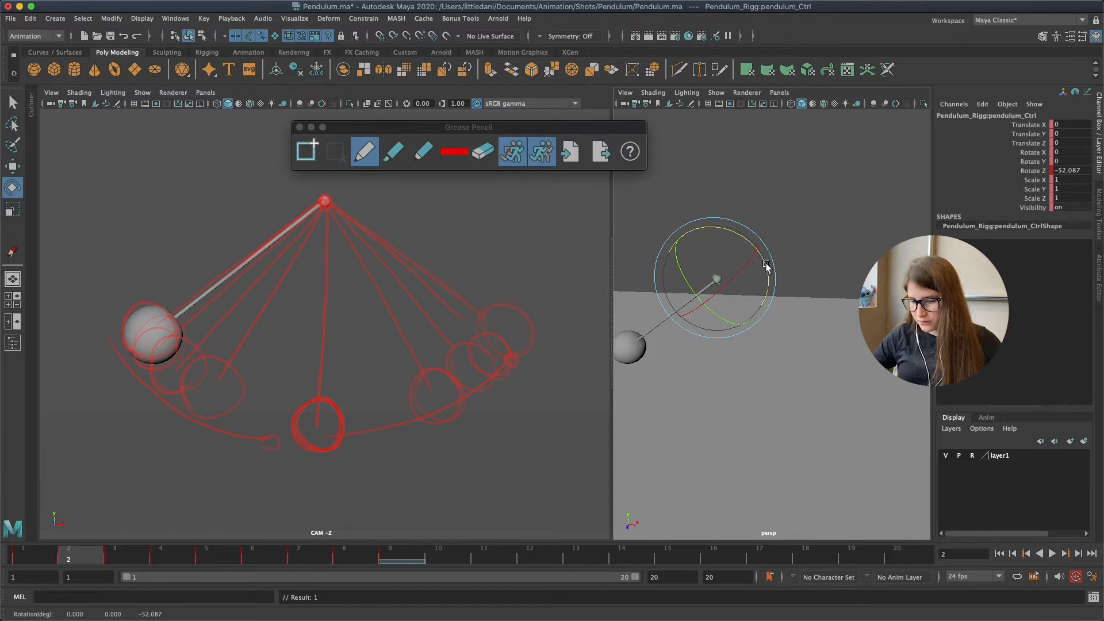
key("w")
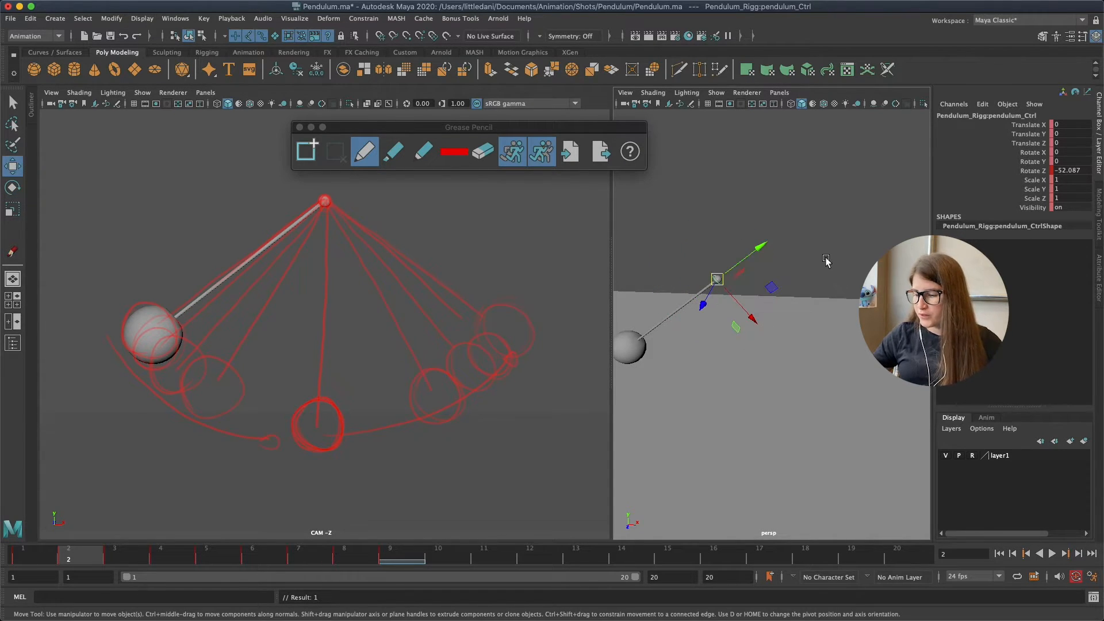
Play back the pendulum swing, return to frame 1, and select the pendulum control
left_click(791, 263)
key("alt+v")
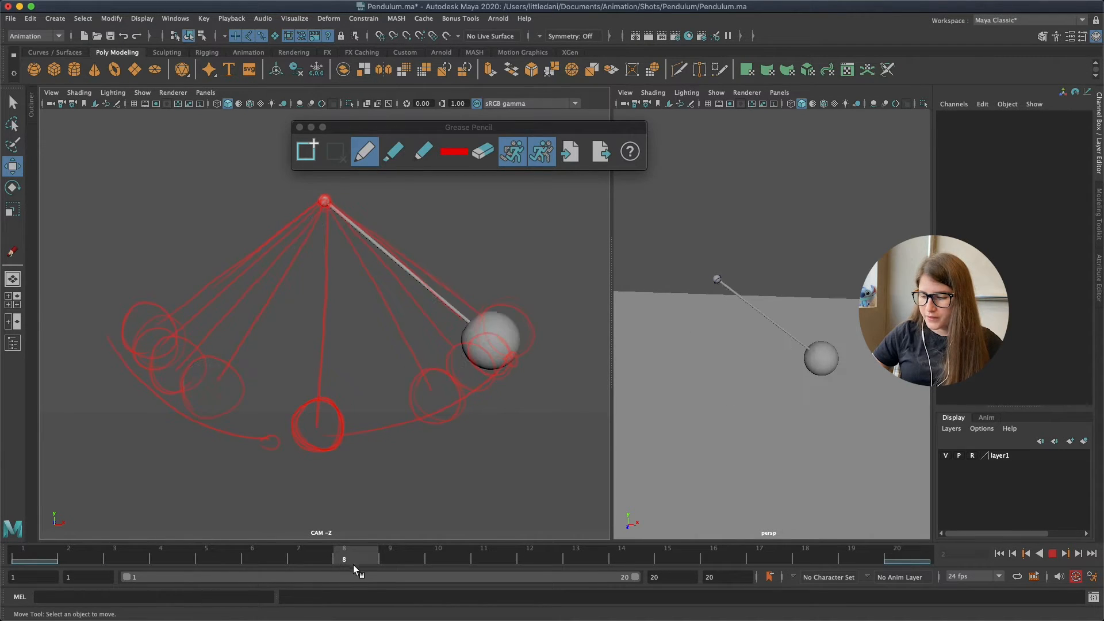
mouse_move(356, 553)
left_mouse_down()
mouse_move(284, 564)
mouse_move(23, 558)
mouse_move(368, 560)
mouse_move(3, 568)
left_mouse_up()
left_click_drag(700, 242, 749, 294)
middle_click_drag(828, 246, 865, 242, "alt")
right_click_drag(863, 243, 850, 198, "alt")
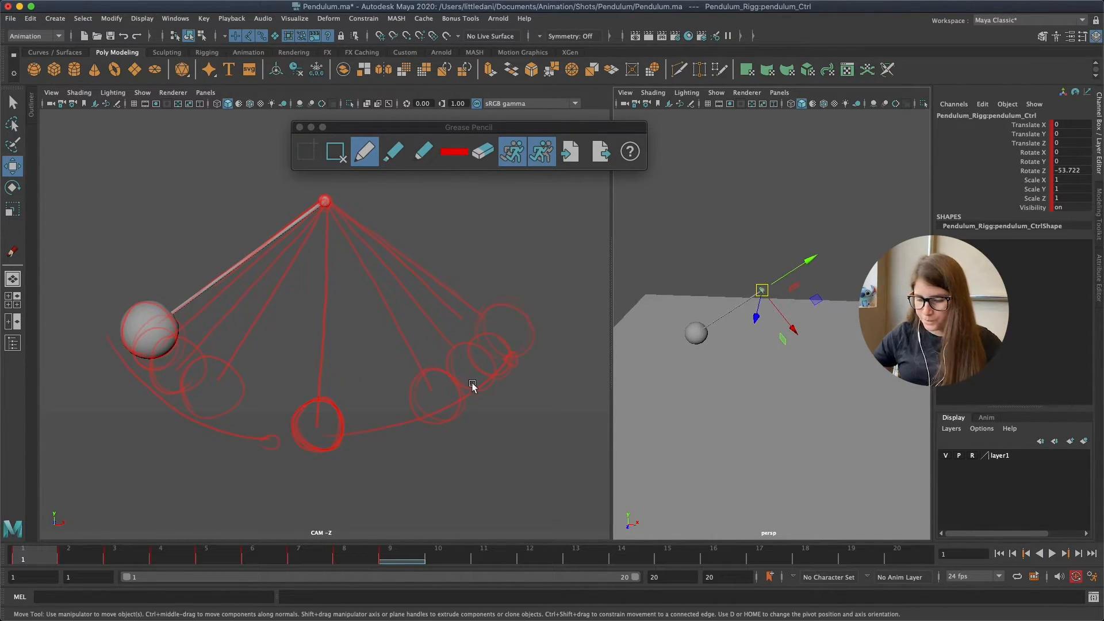
Clear the selection and hide the grease pencil sketches in the camera view
left_click(399, 353)
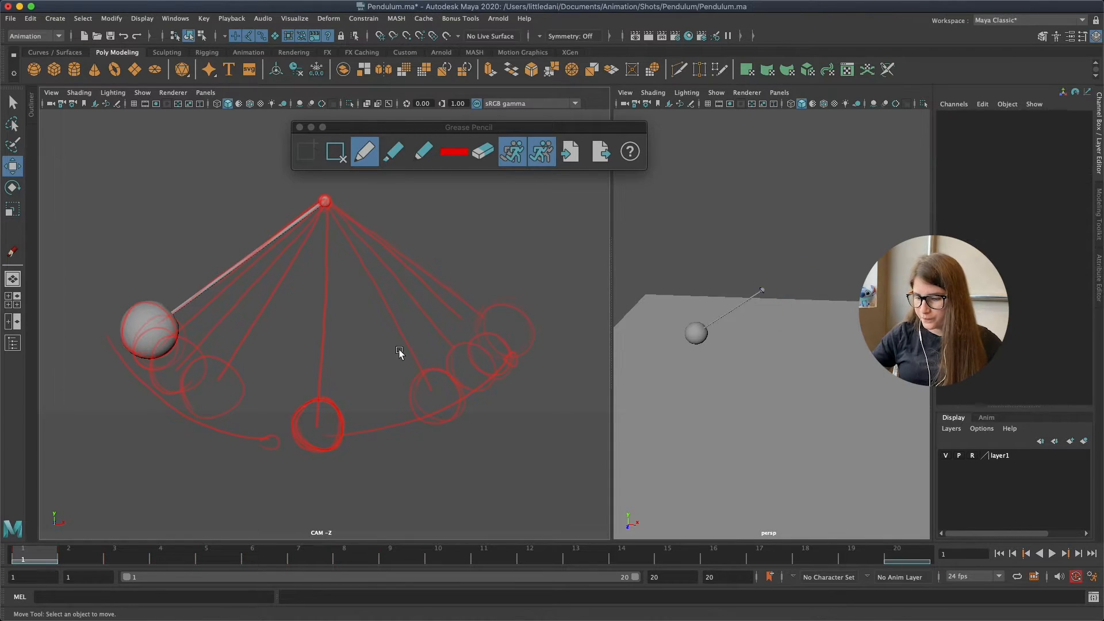
left_click(142, 93)
left_click(166, 521)
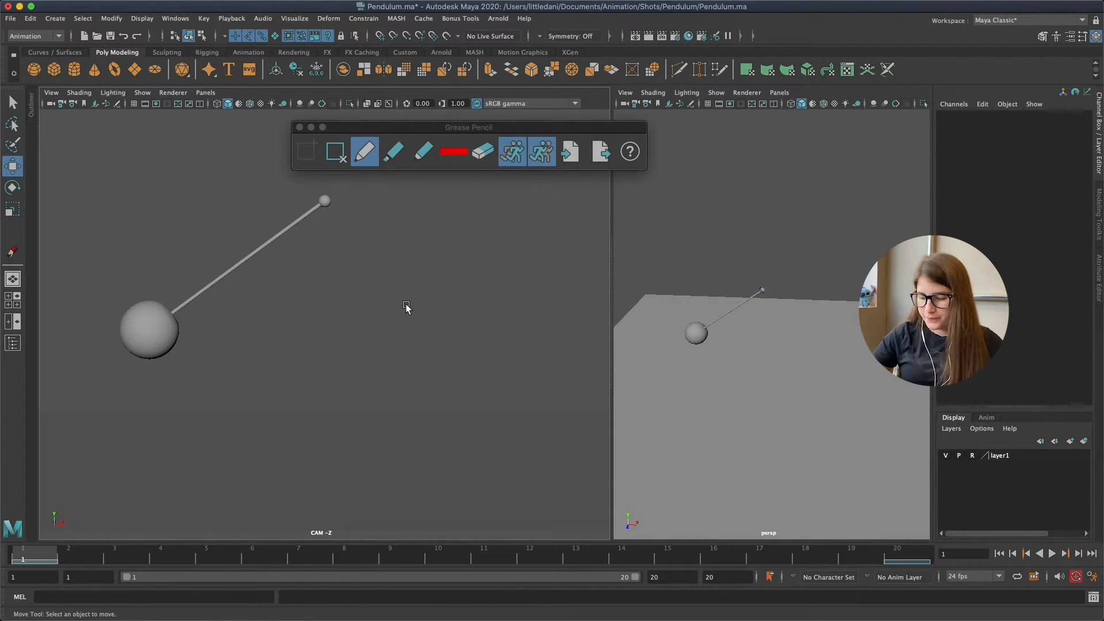
Limit the playback range to frames 1–9, playblast the camera view, and review the swing before closing the movie
left_click_drag(635, 577, 342, 587)
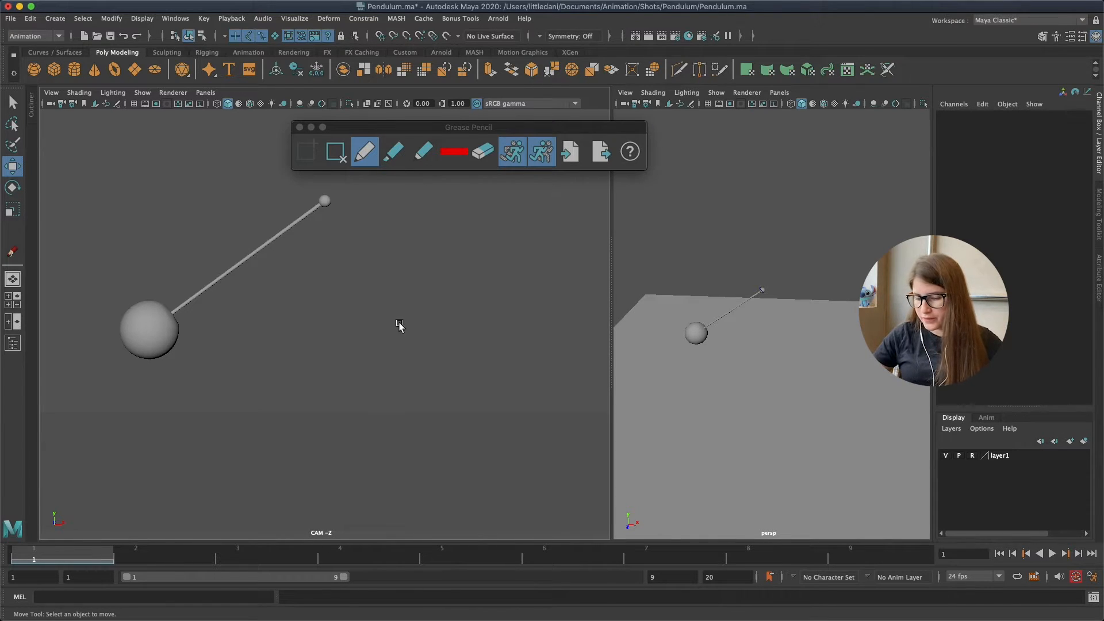
key("alt+p")
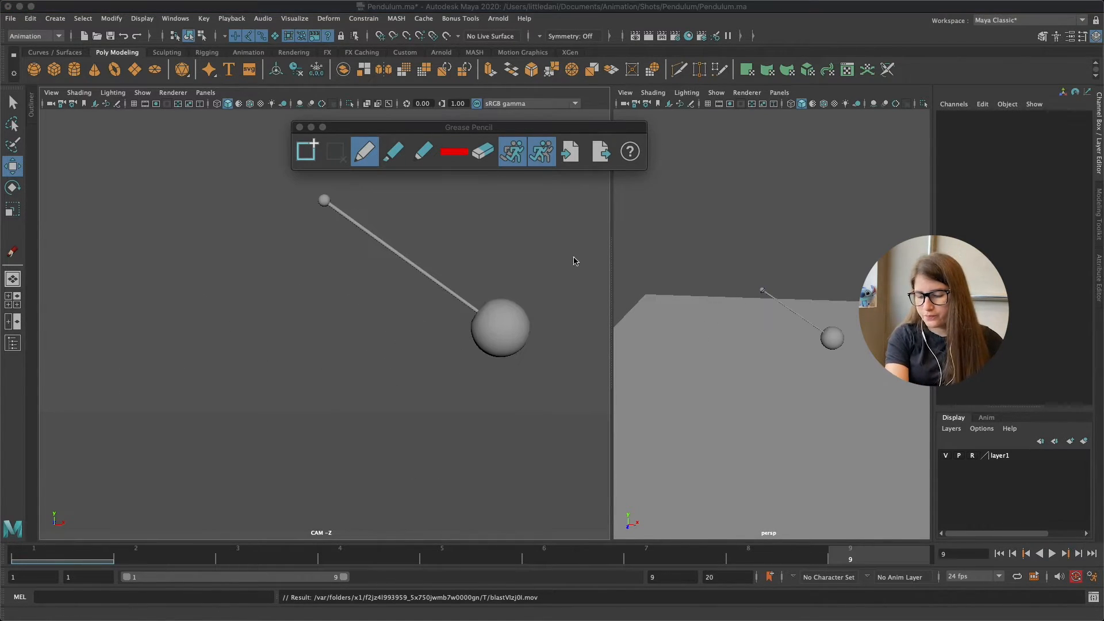
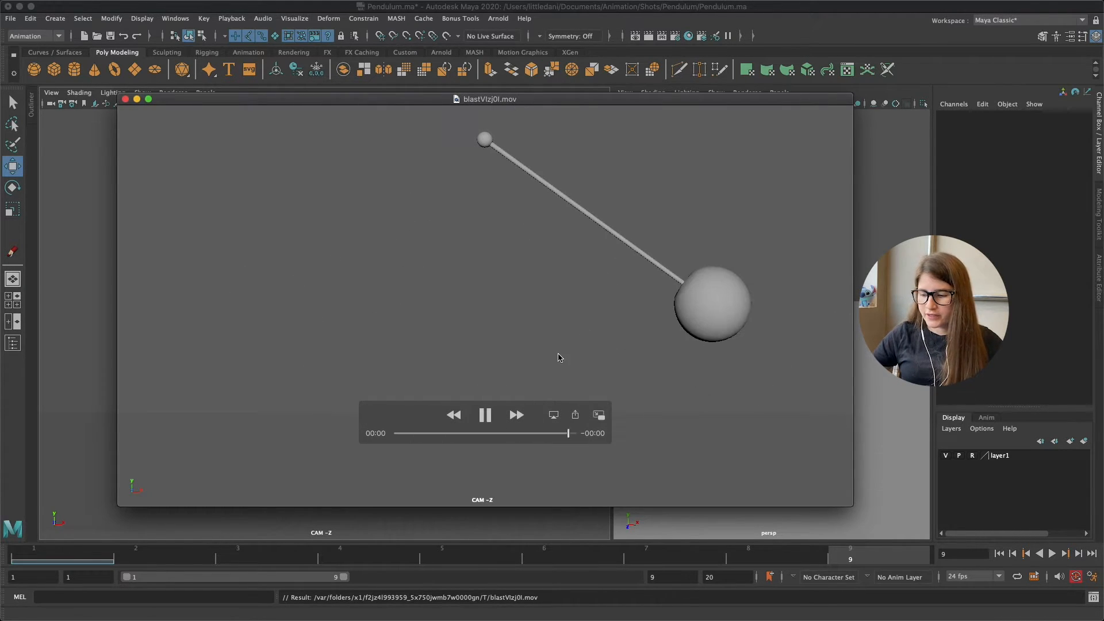
left_click_drag(456, 435, 188, 178)
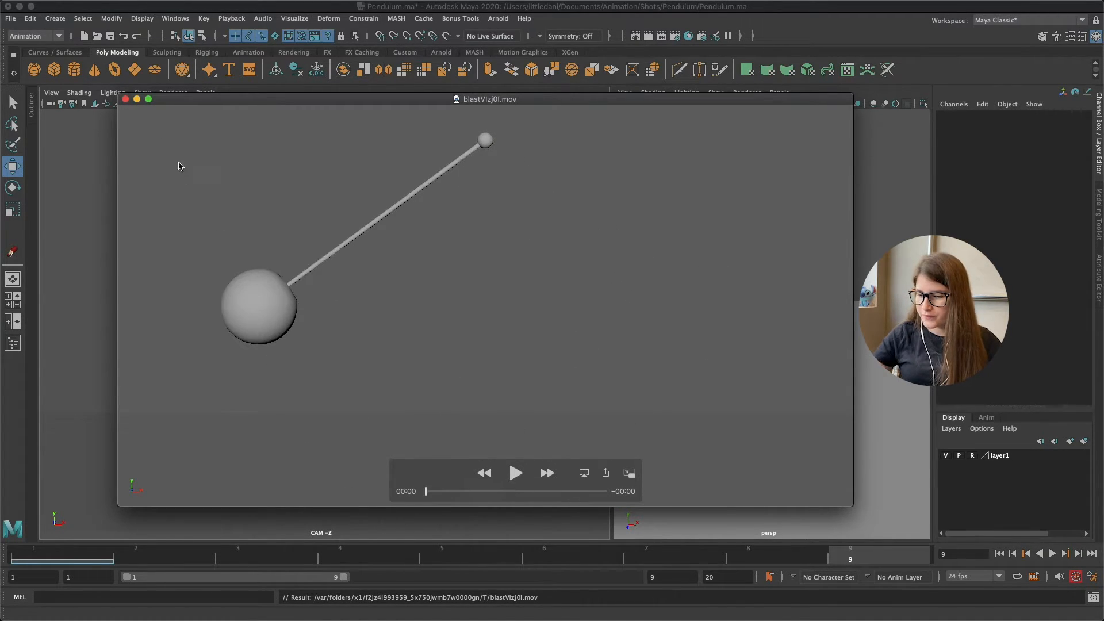
left_click(126, 100)
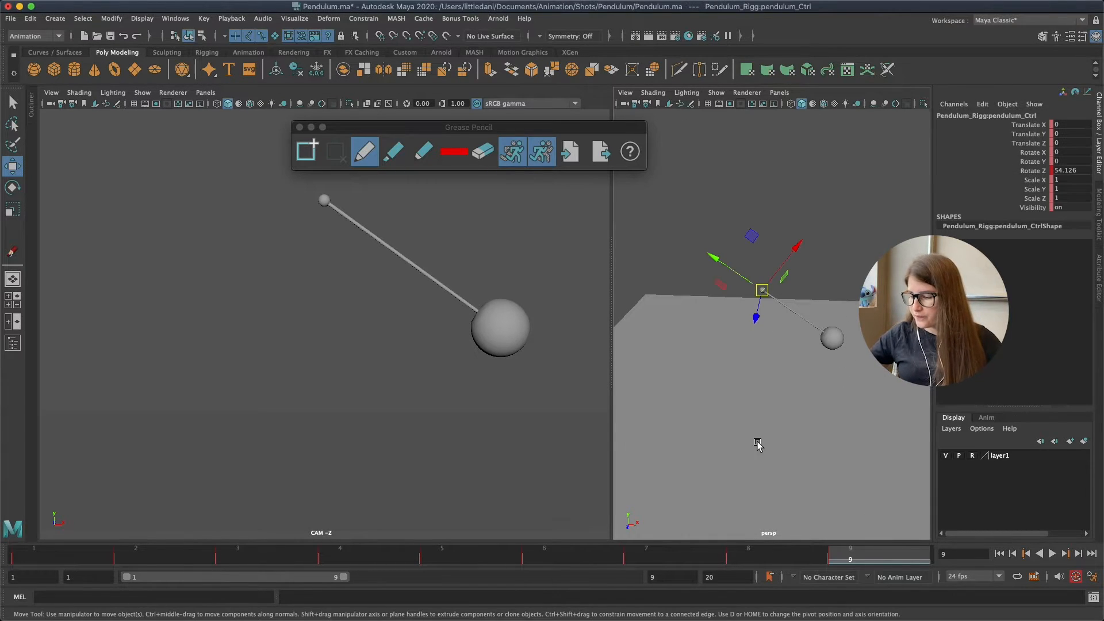
Extend the playback range to end at frame 18 and reselect the pendulum control
left_click_drag(343, 577, 582, 594)
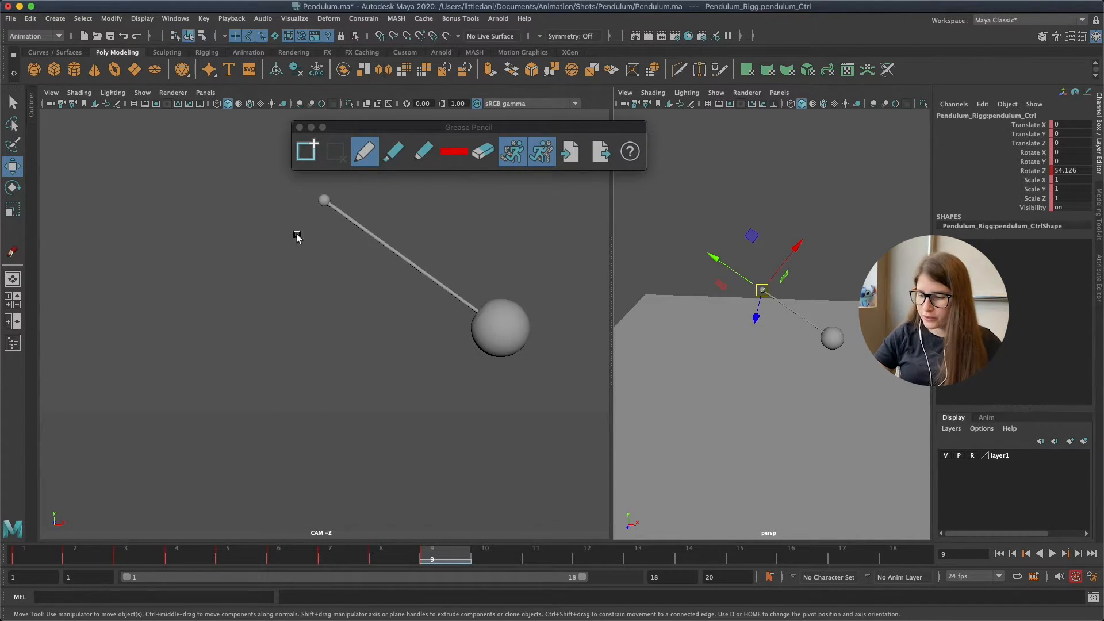
left_click(821, 246)
left_click_drag(827, 215, 738, 338)
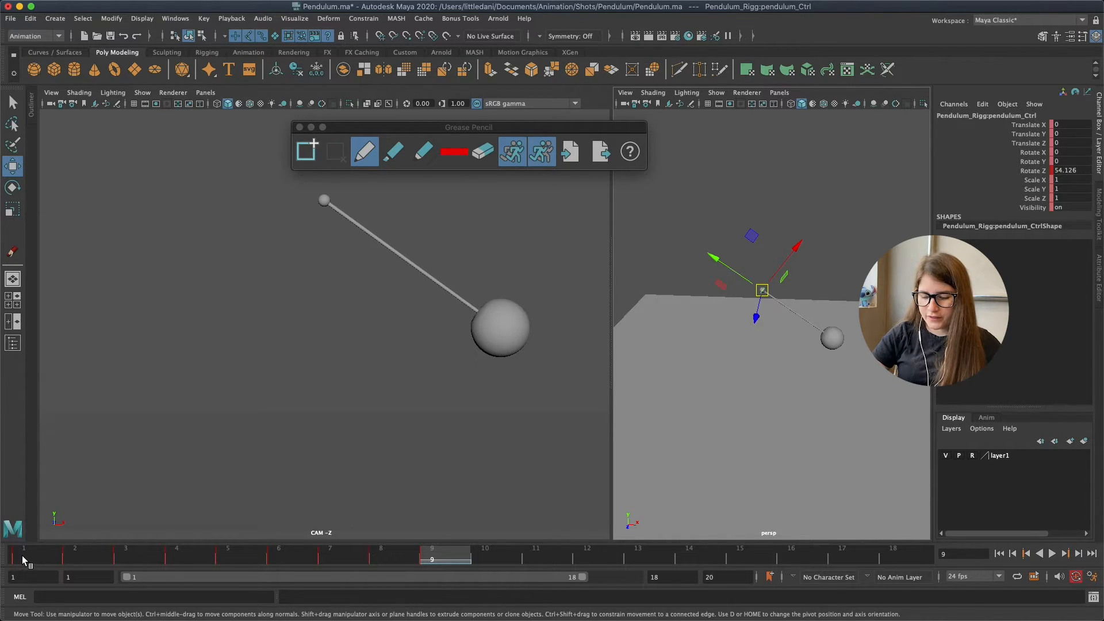
Copy the pendulum's frame 1 pose to frame 18 and key it there so the swing returns to its start
left_click(21, 554)
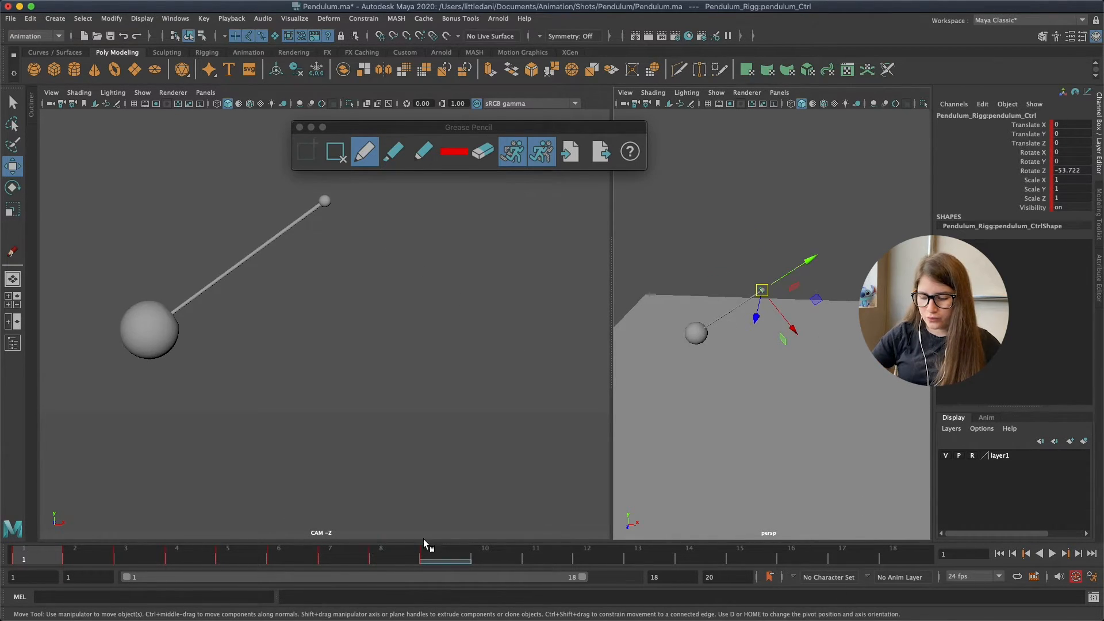
left_click(453, 554)
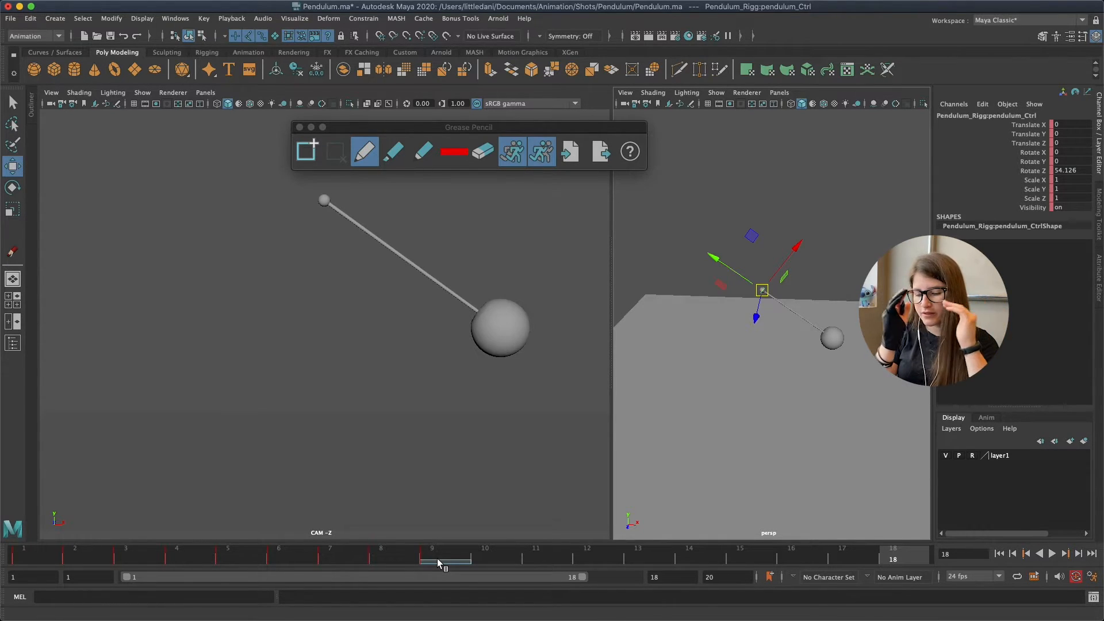
left_click(42, 557)
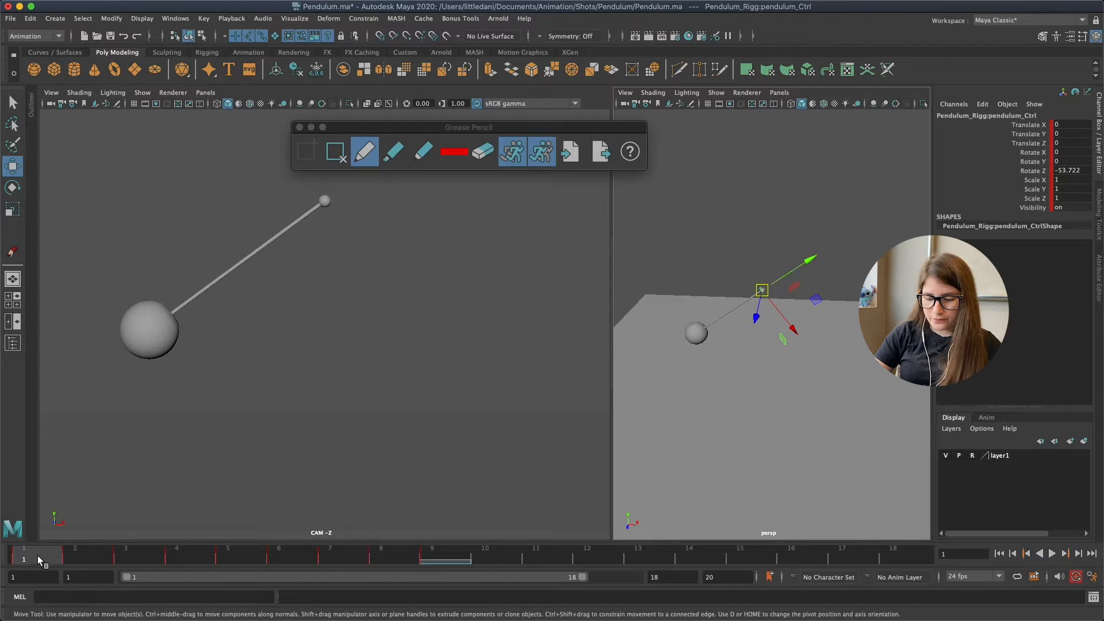
left_click_drag(41, 557, 906, 559)
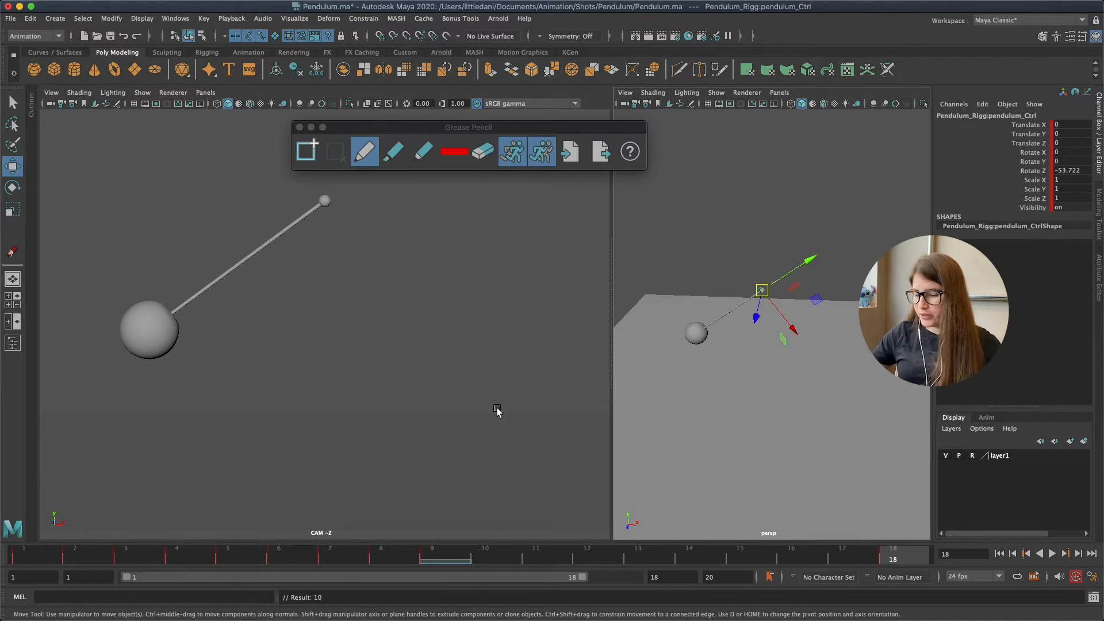
left_click(32, 558)
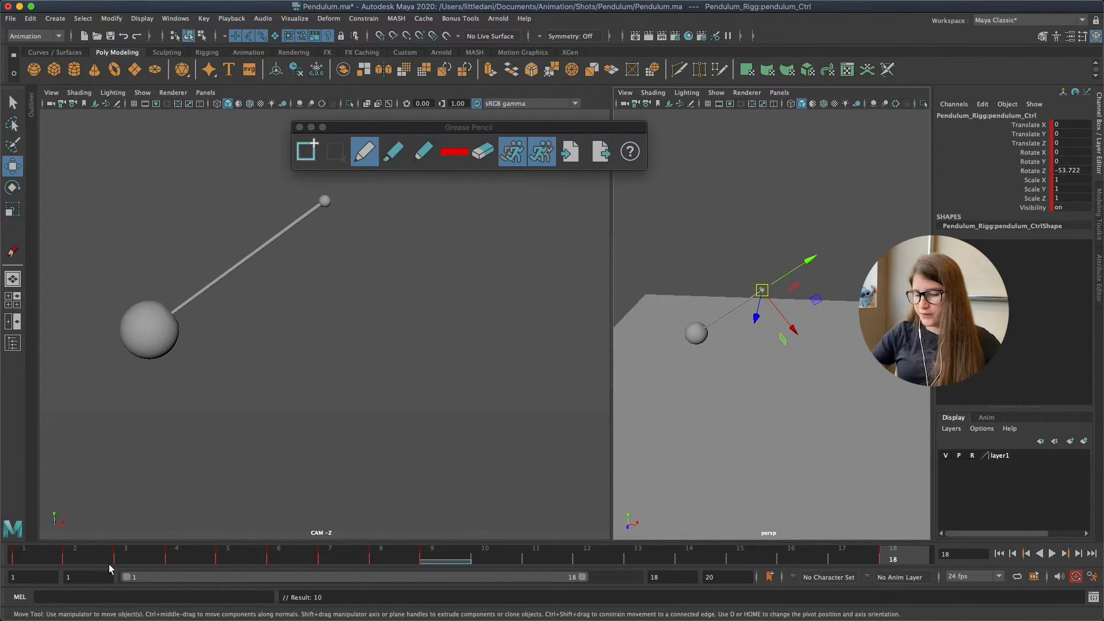
left_click(901, 559)
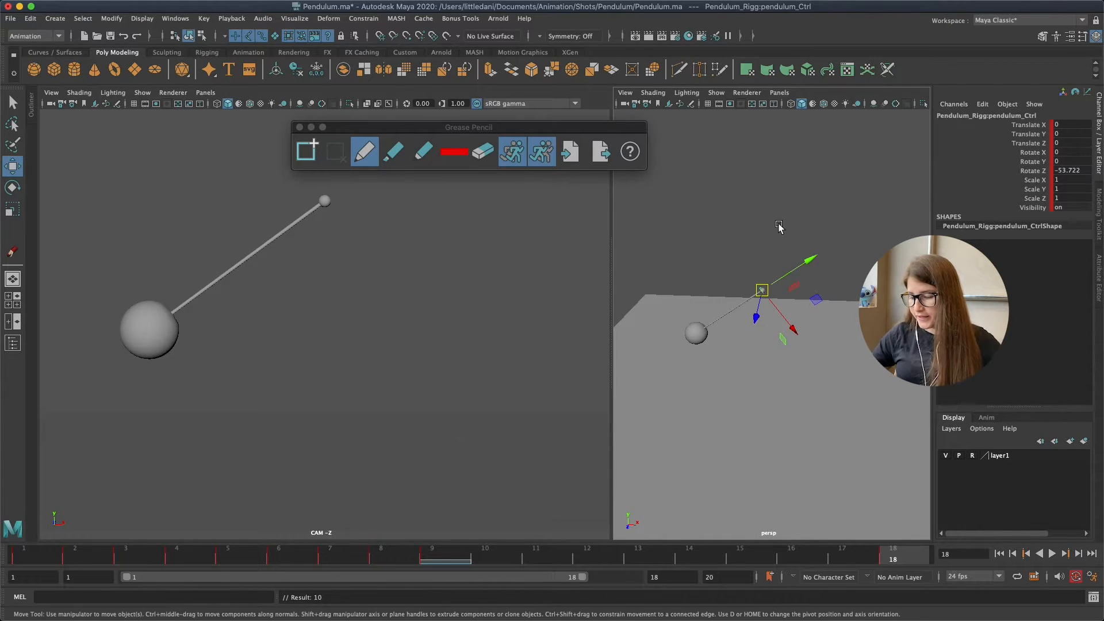
Show the grease pencil sketches in the camera view again and compare the return swing at frames 13 and 14 with them
left_click(142, 92)
left_click(187, 523)
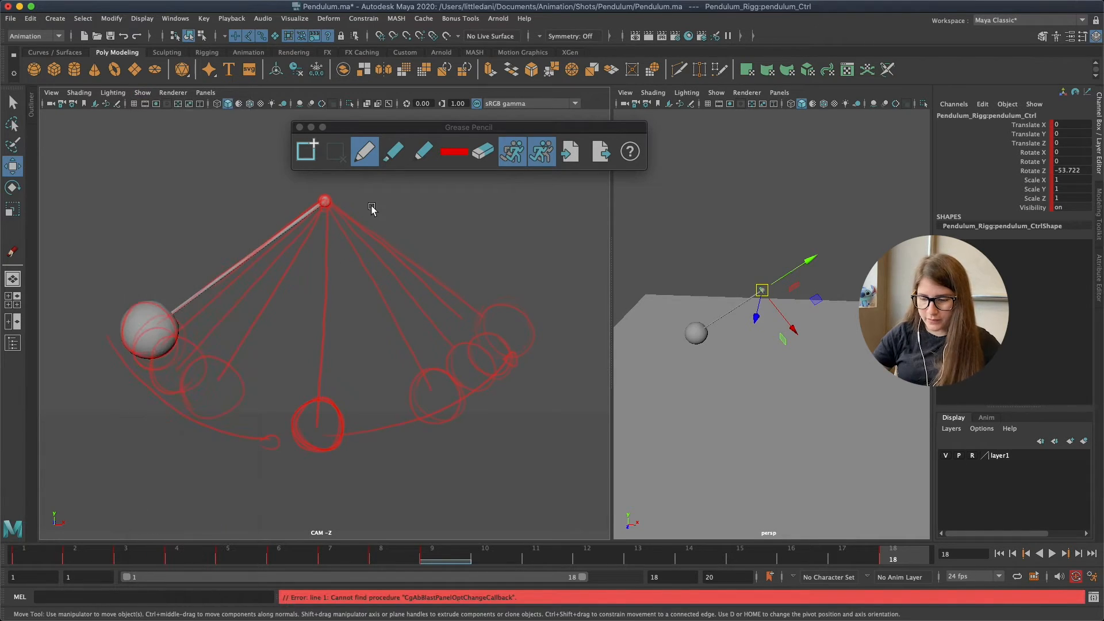
left_click(680, 558)
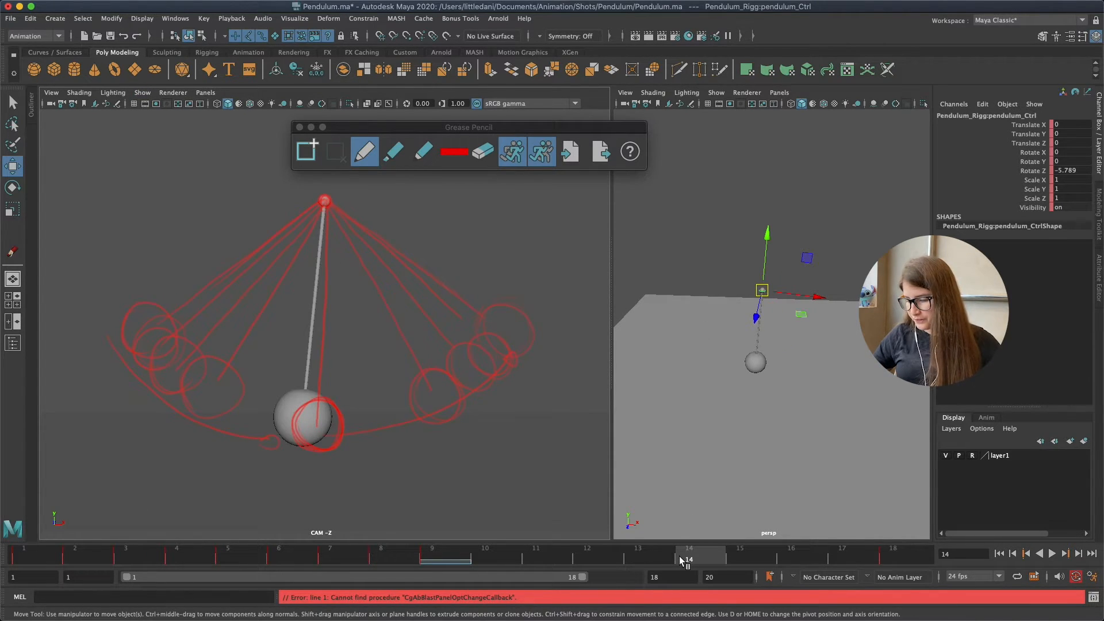
left_click(658, 554)
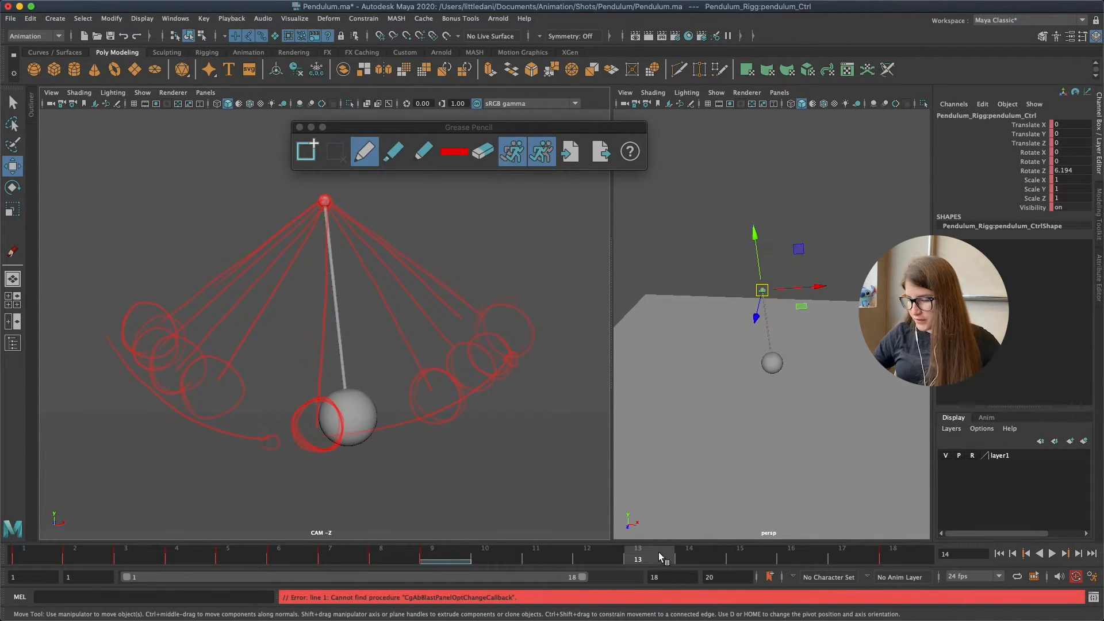
left_click(696, 557)
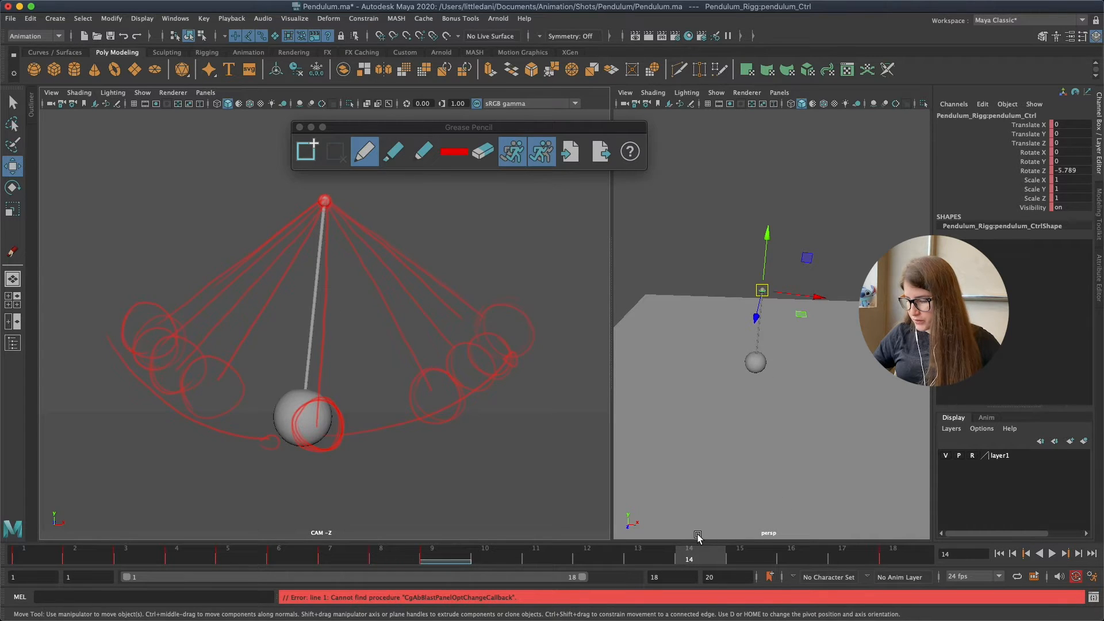
mouse_move(828, 215)
middle_mouse_down("alt")
mouse_move(807, 207)
mouse_move(822, 235)
middle_mouse_up("alt")
key("alt+v")
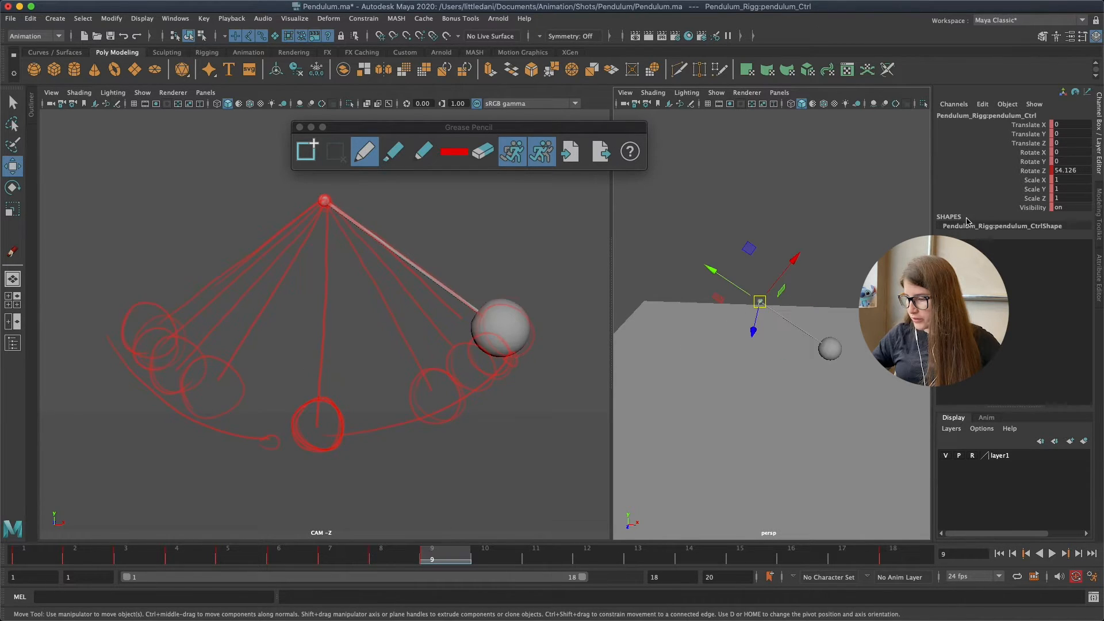
left_click(679, 556)
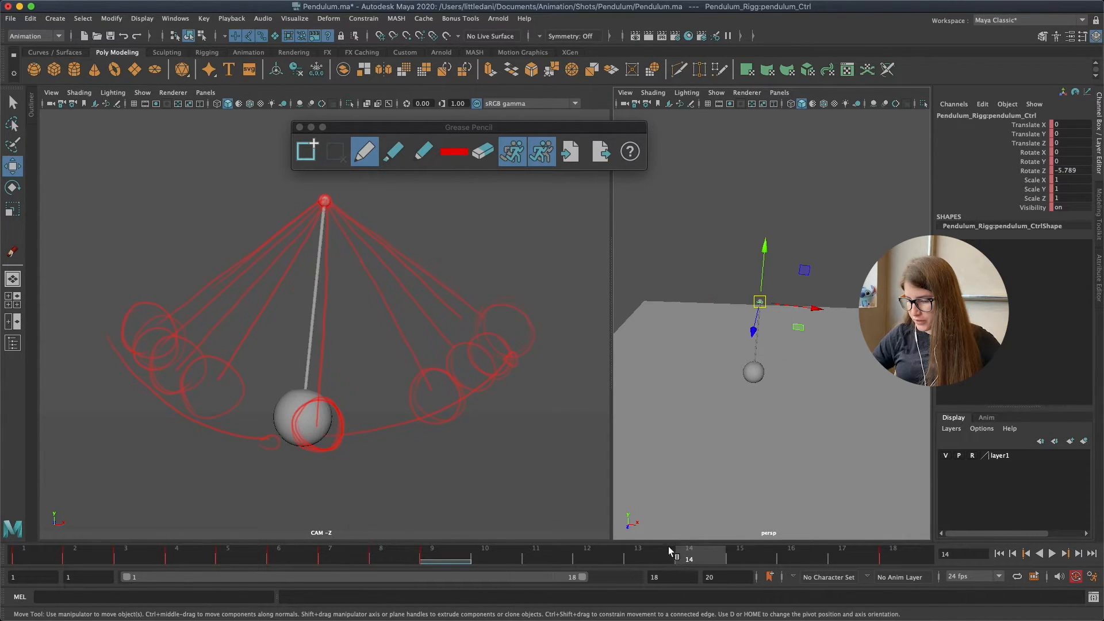
key("e")
left_click_drag(803, 278, 804, 272)
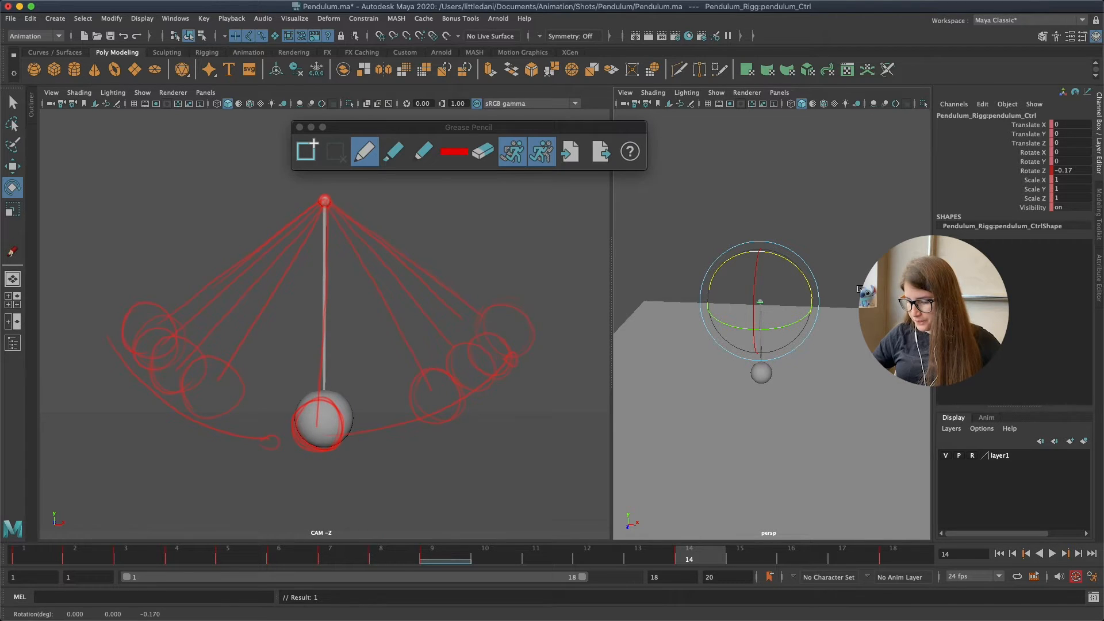
key("alt+period")
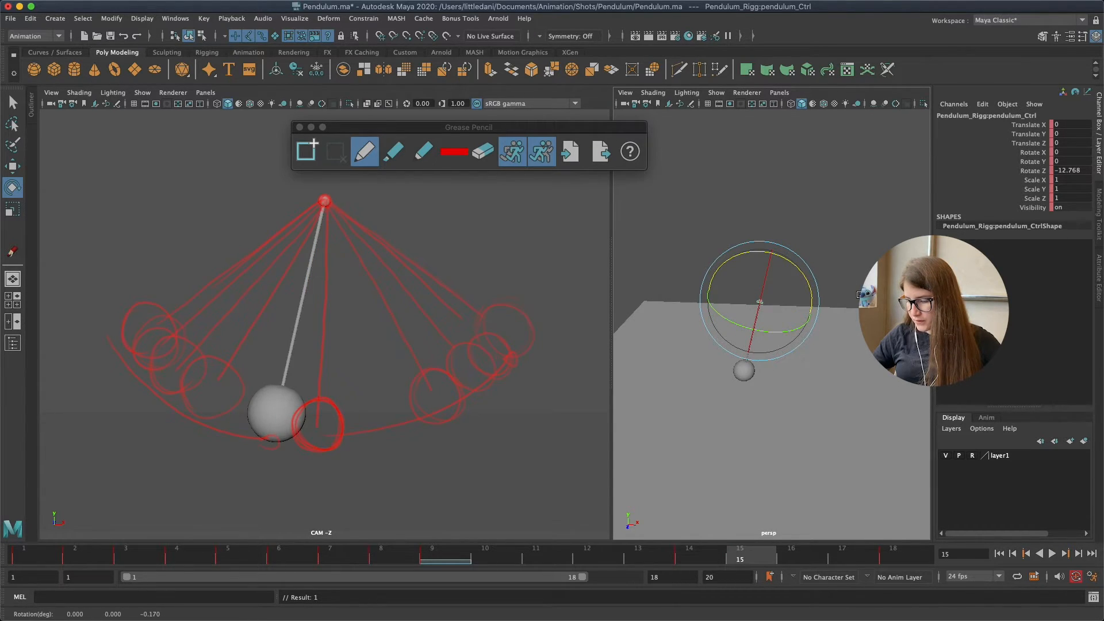
key("alt+comma")
key("z")
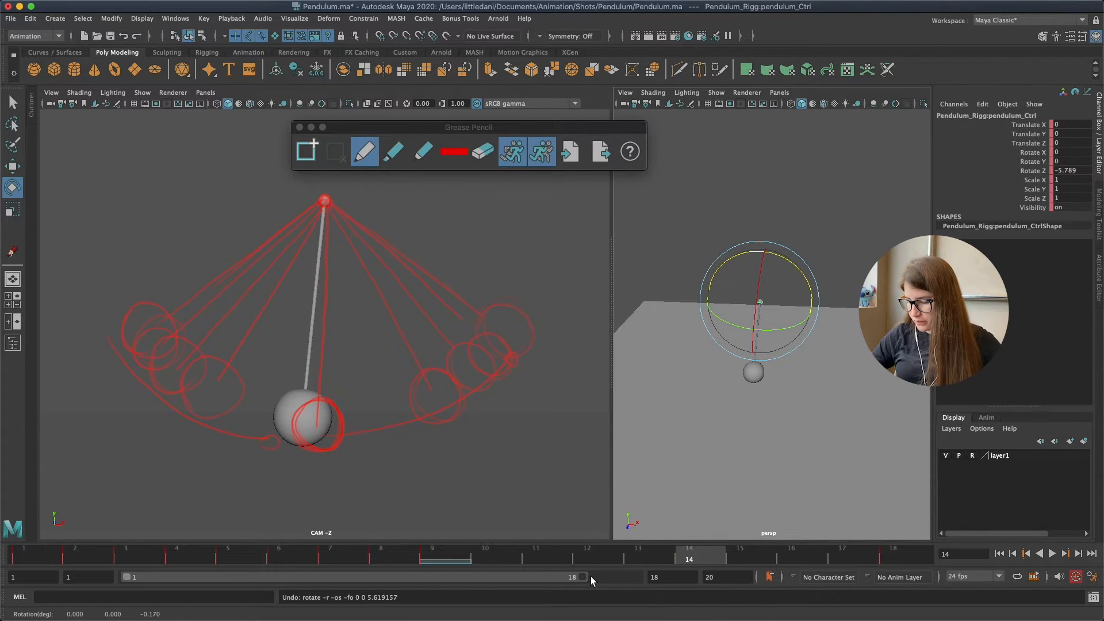
Extend the playback range to end at frame 19 and move the pendulum control's end key from frame 18 to 19
left_click_drag(590, 576, 608, 576)
key("w")
left_click_drag(859, 225, 719, 472)
left_click(866, 559)
left_click(865, 561, "shift")
left_click_drag(866, 561, 894, 563)
left_click(895, 561)
Key the pendulum control's interpolated vertical pose at frame 14 as the midpoint of the return swing
left_click(659, 557)
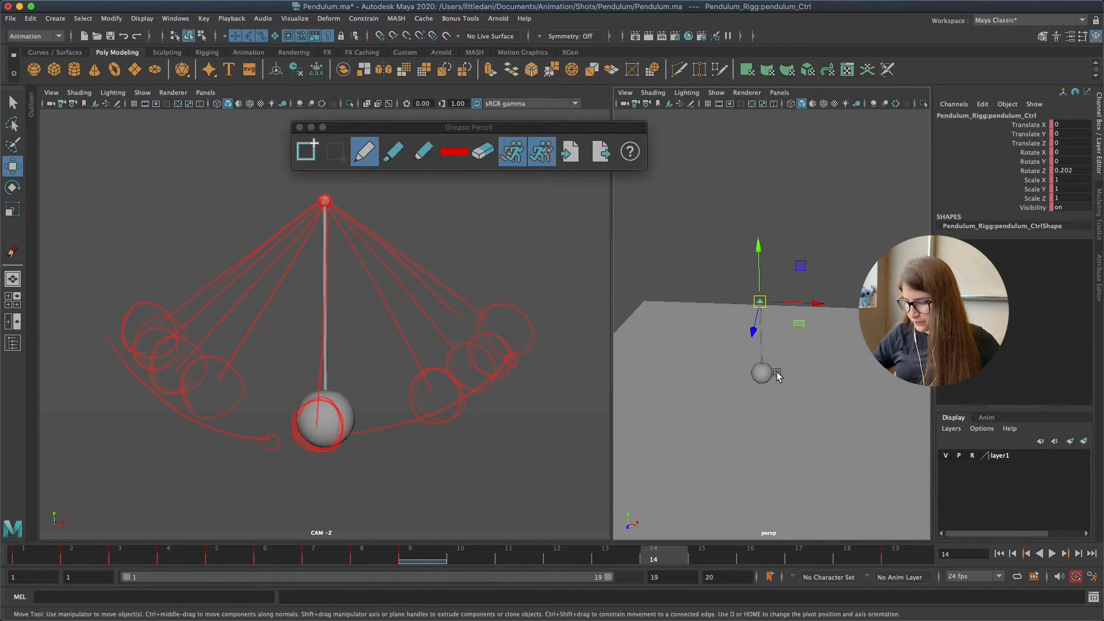
left_click(849, 273)
left_click_drag(801, 265, 756, 353)
key("s")
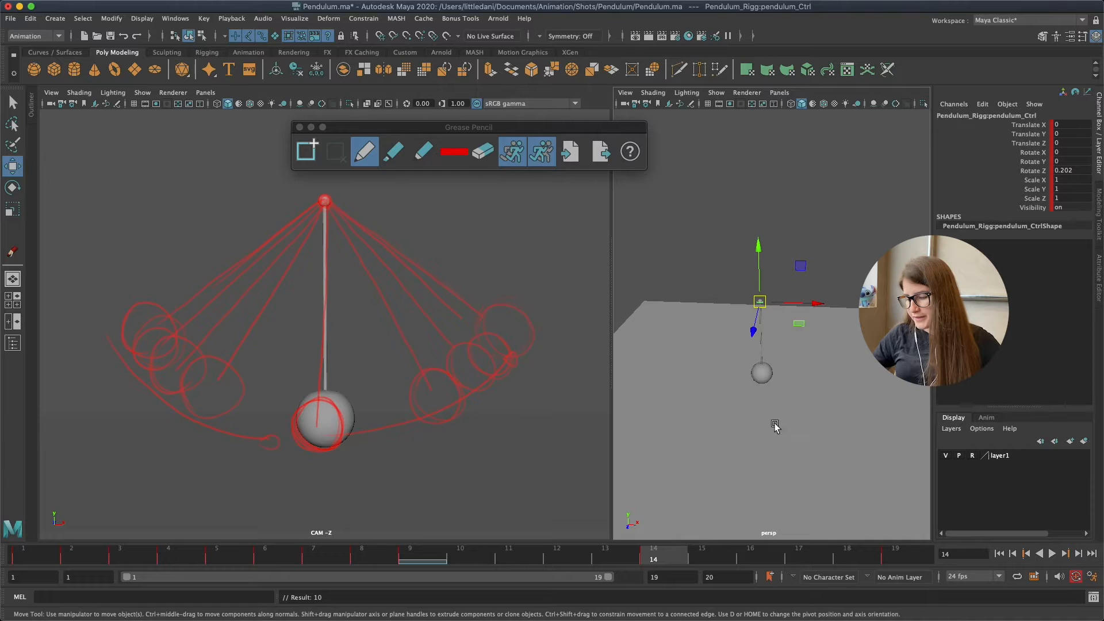
key("alt+period")
key("alt+comma")
key("alt+period")
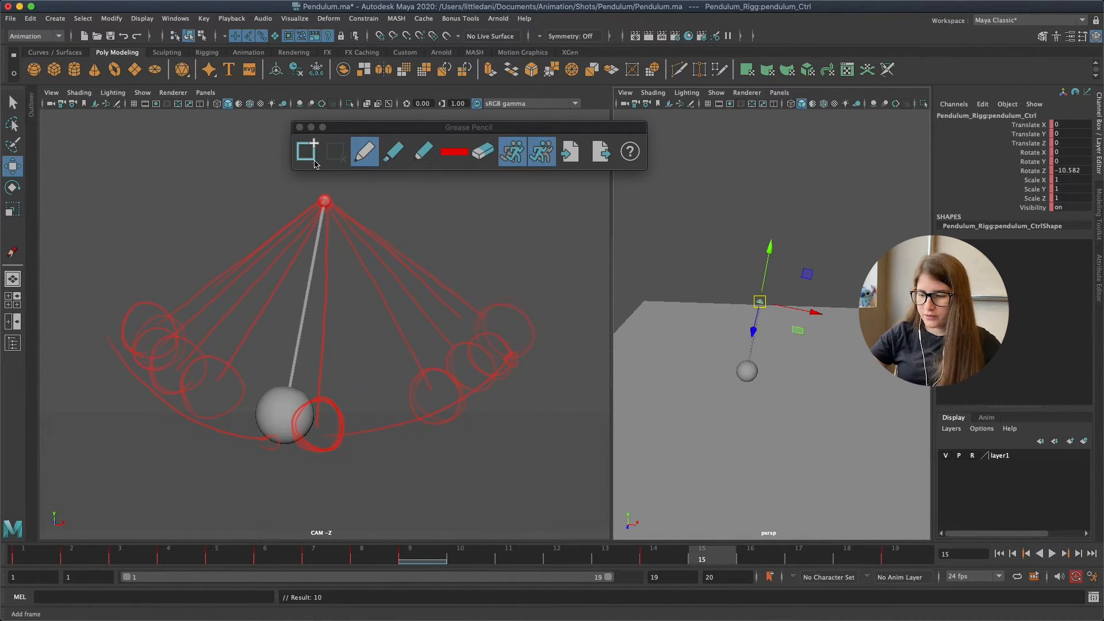
left_click(365, 154)
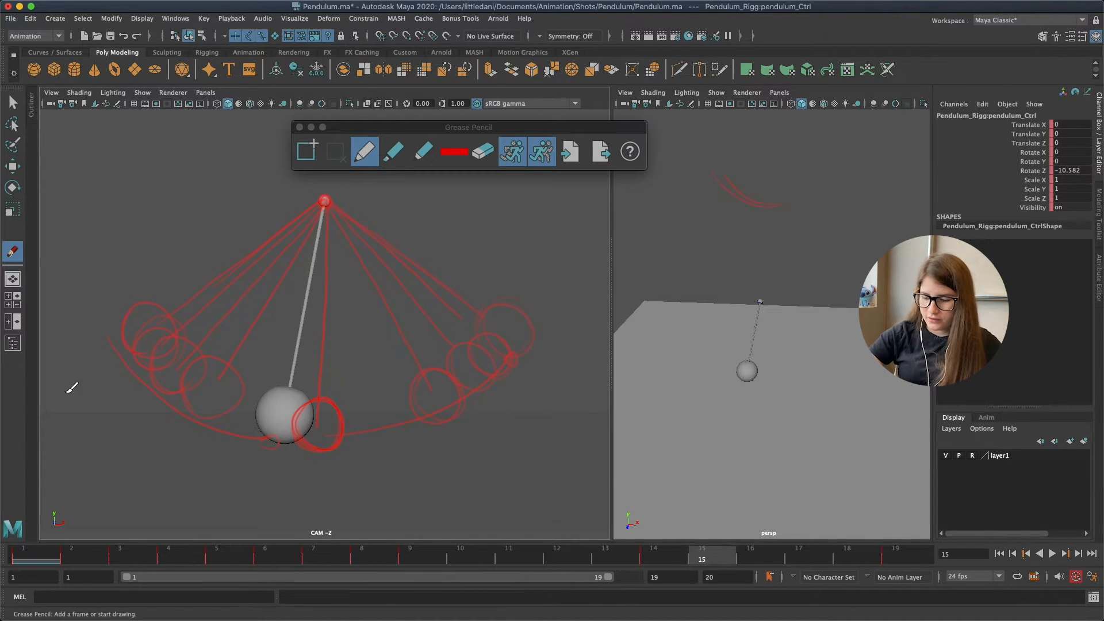
key("w")
left_click(421, 238)
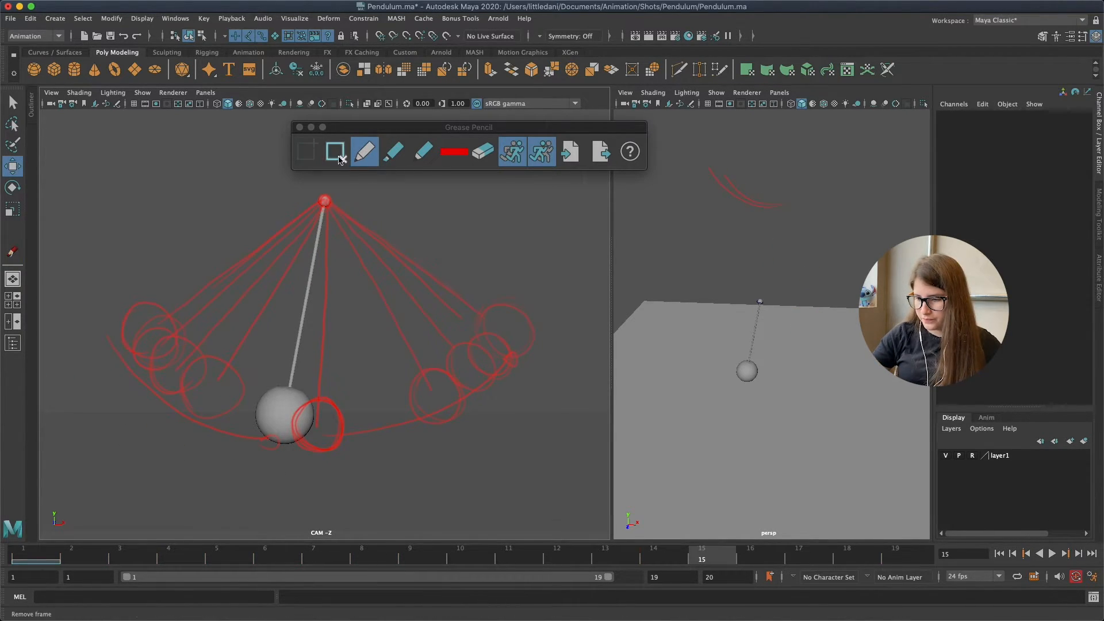
left_click(363, 156)
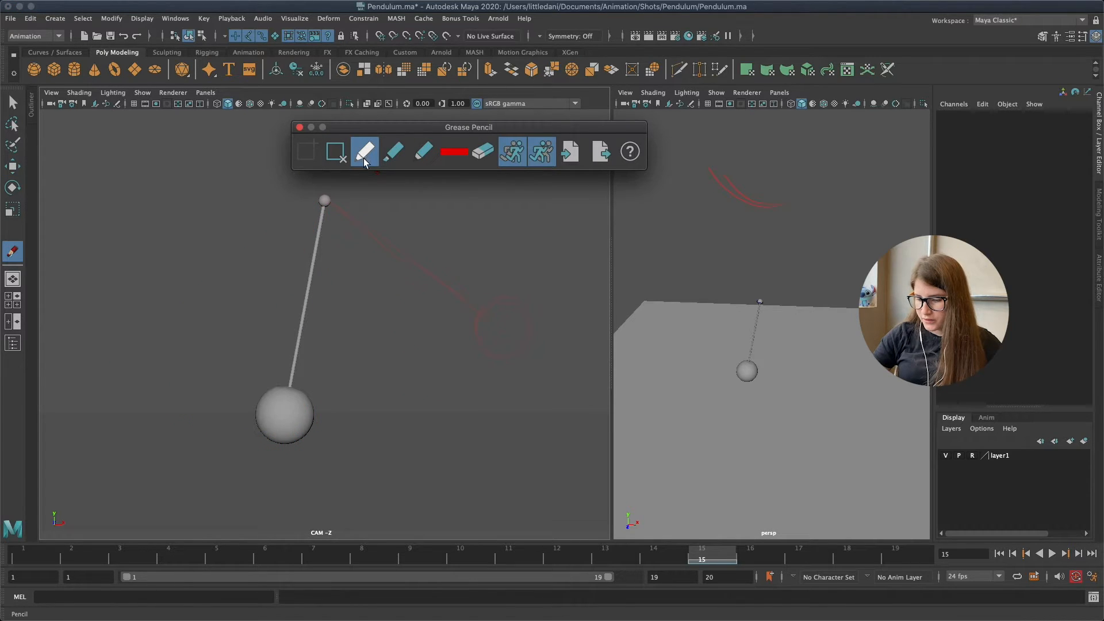
left_click_drag(256, 457, 158, 418)
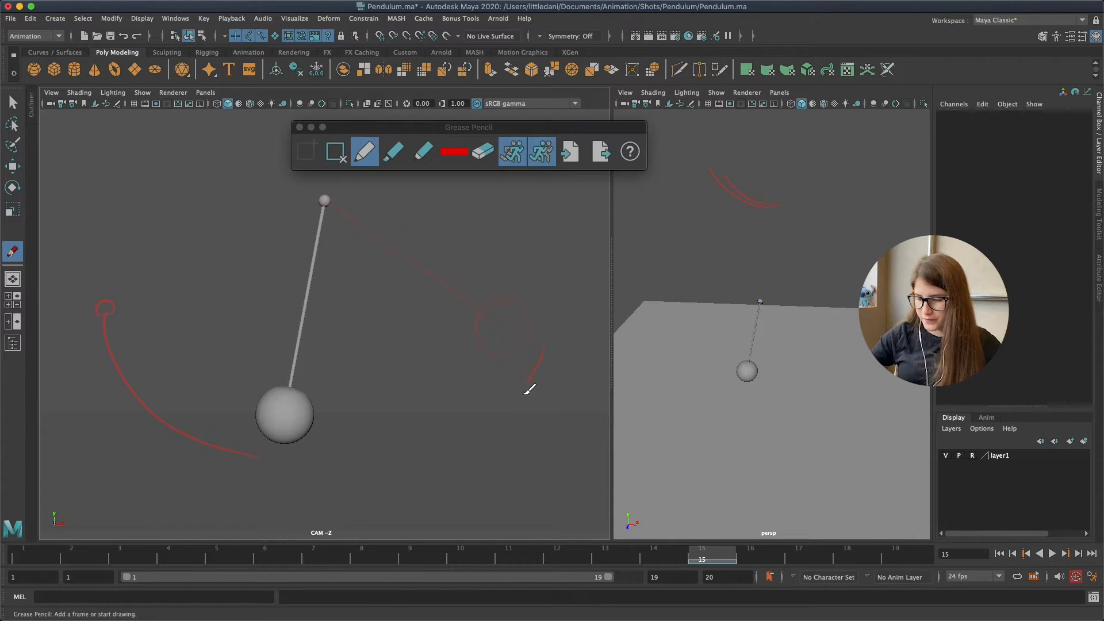
key("w")
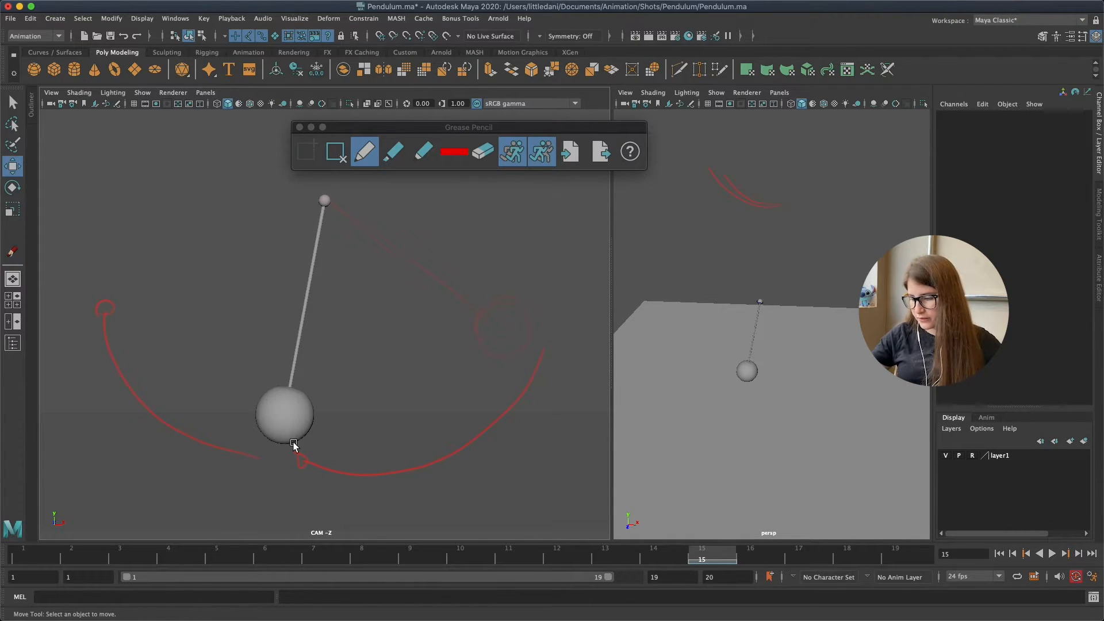
key("z")
key("z")
key("z")
key("z")
key("z")
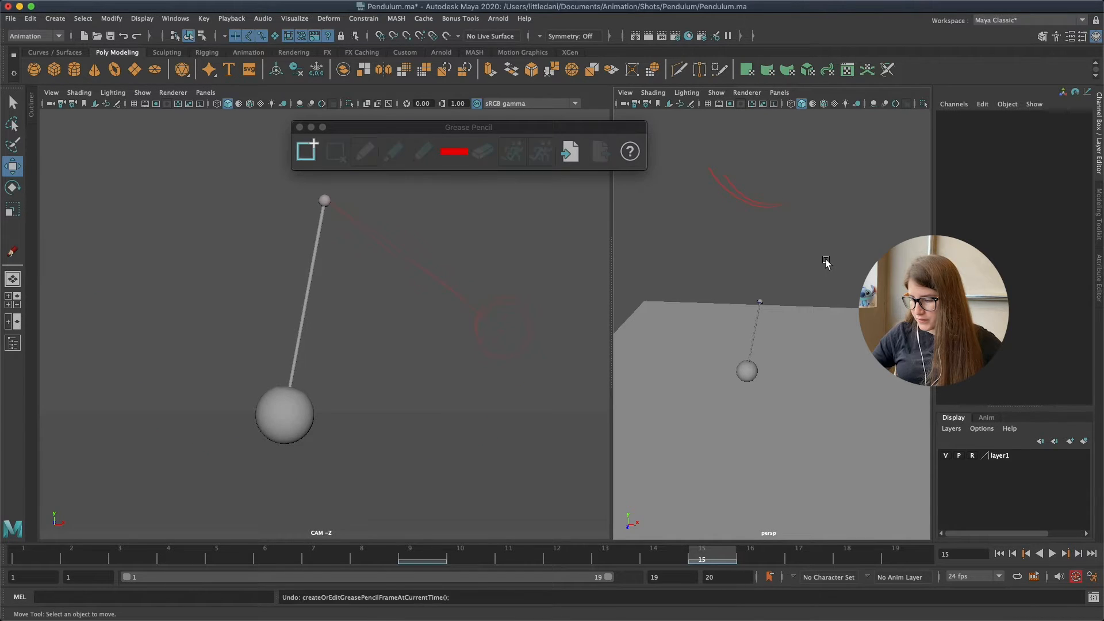
left_click(834, 282)
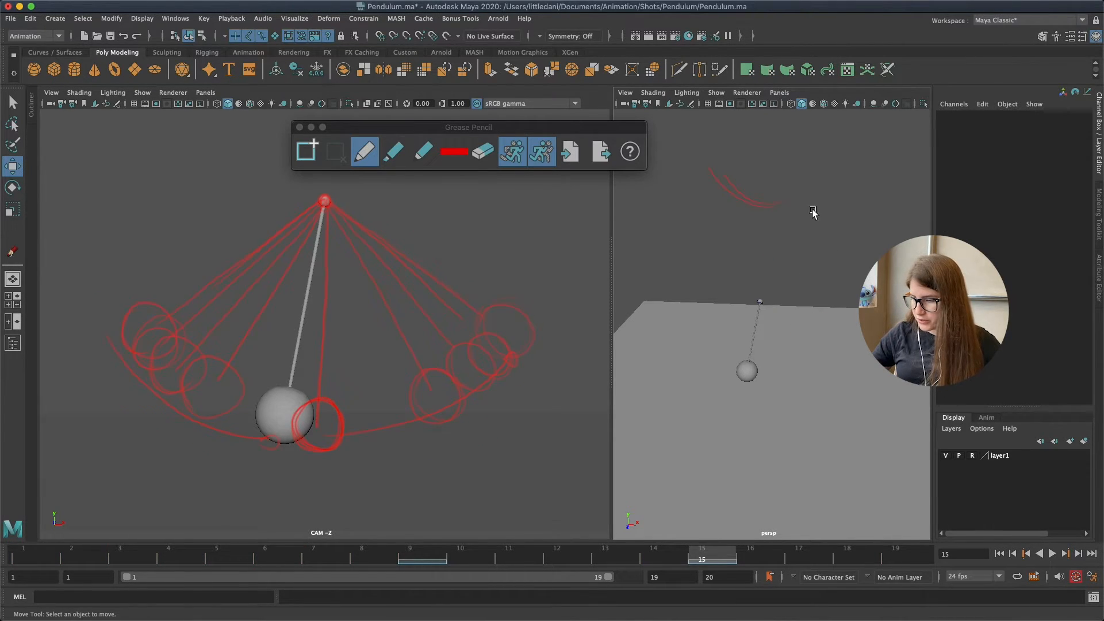
Remove the stray grease pencil frame at frame 15 from the perspective view and close the Grease Pencil window
mouse_move(567, 127)
left_mouse_down()
mouse_move(767, 135)
mouse_move(877, 157)
left_mouse_up()
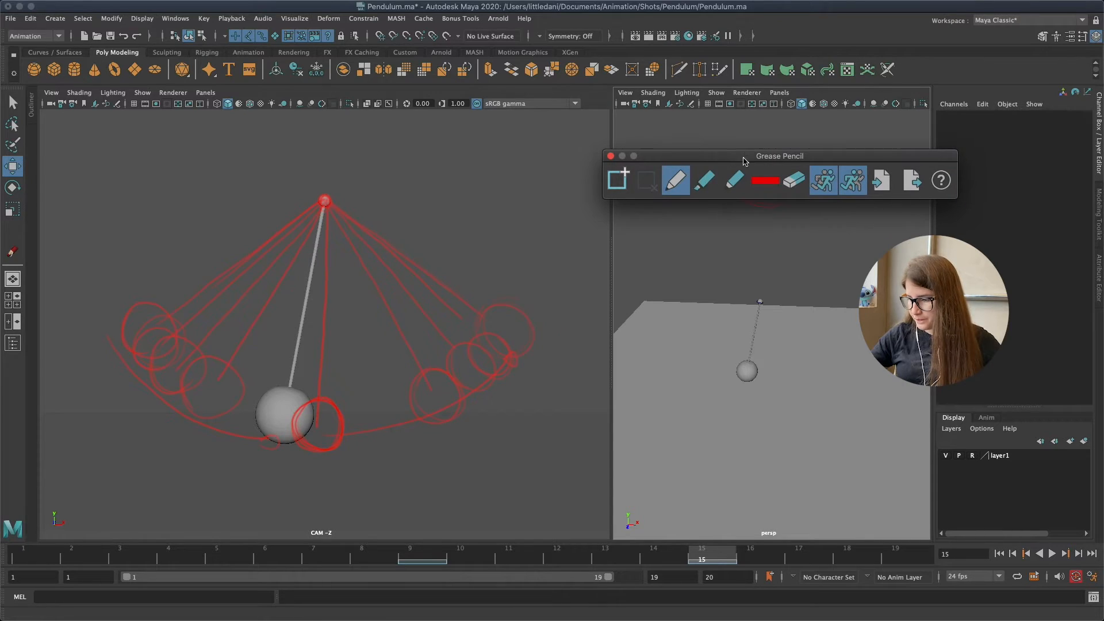
left_click_drag(718, 156, 764, 231)
left_click(692, 264)
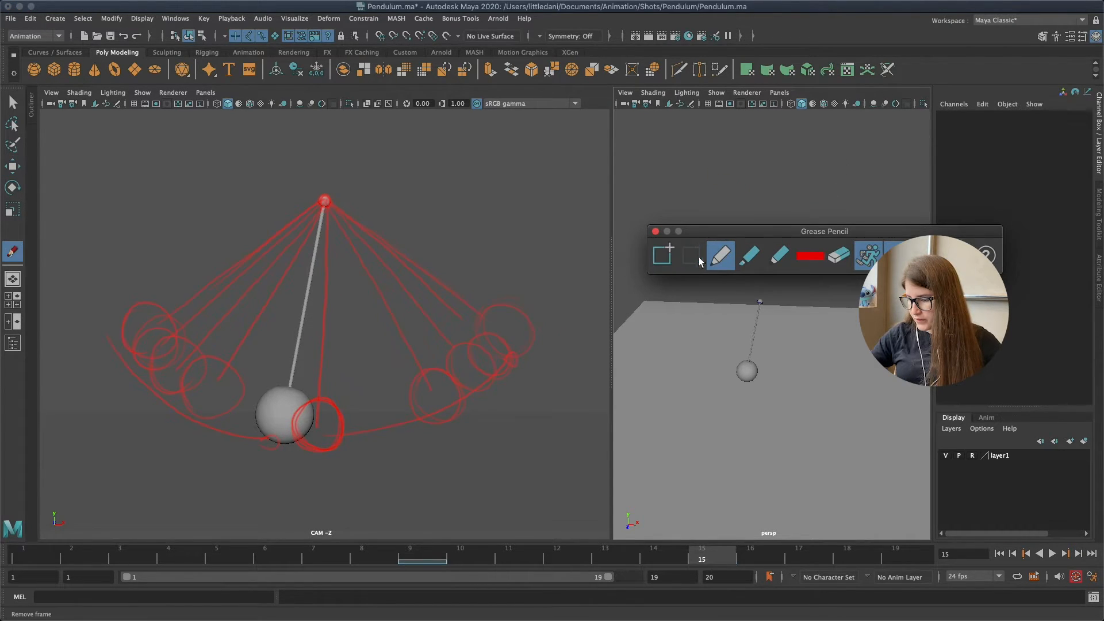
left_click(656, 232)
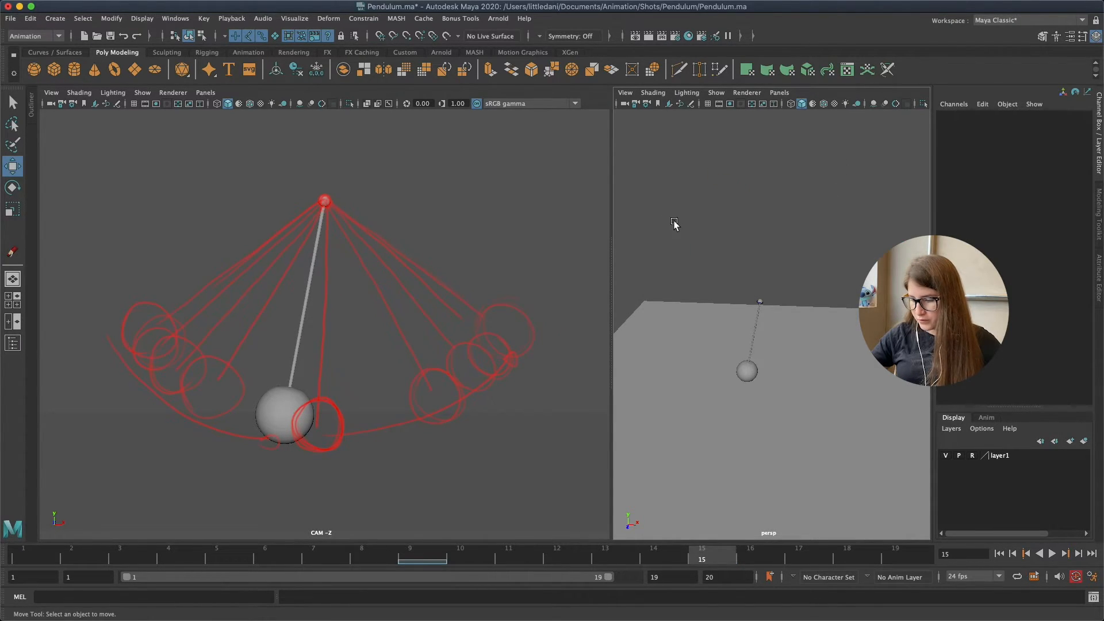
Rotate the pendulum control to a Rotate Z of -29.105 at frame 15 to match the sketched pose and key it
left_click(758, 301)
key("alt+comma")
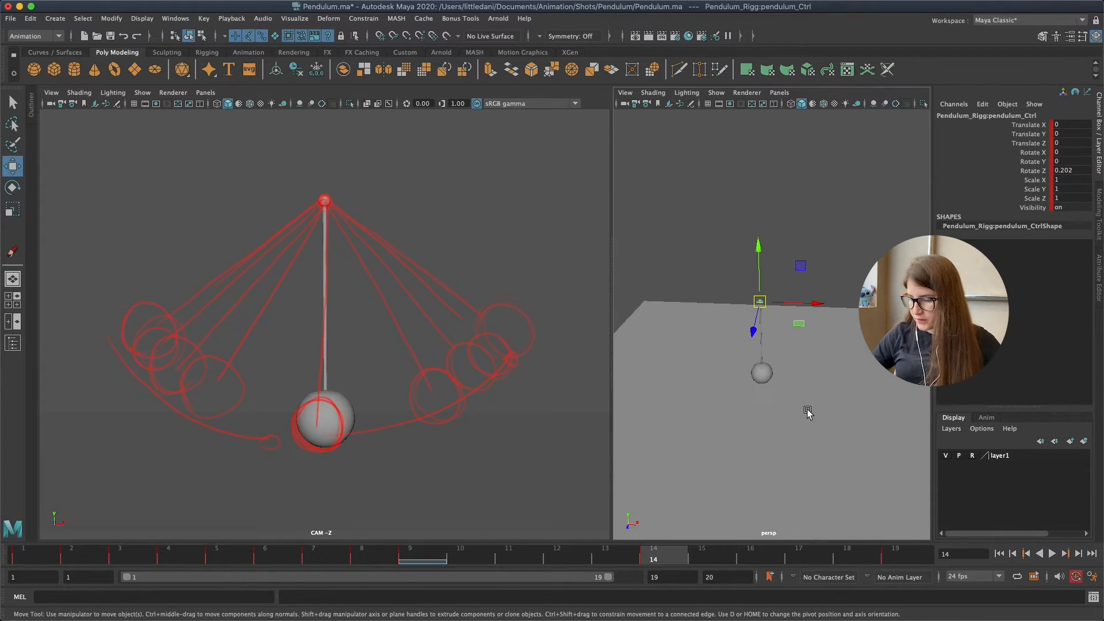
key("alt+period")
key("e")
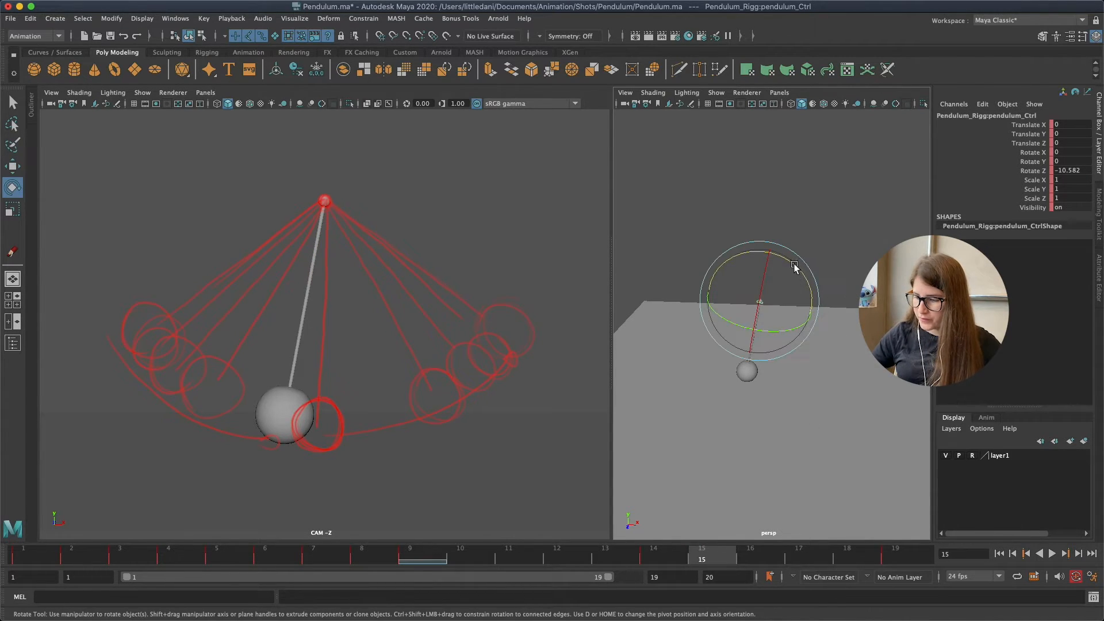
left_click_drag(795, 265, 808, 278)
key("s")
Match and key the pendulum's sketched poses at frames 16 and 17, with Rotate Z at -51.472 on frame 17
key("alt+period")
key("s")
key("alt+period")
key("s")
Rotate the pendulum control to a Rotate Z of 30.49 at frame 13 to match the sketched pose and key it
key("alt+comma")
key("alt+comma")
key("alt+comma")
key("alt+comma")
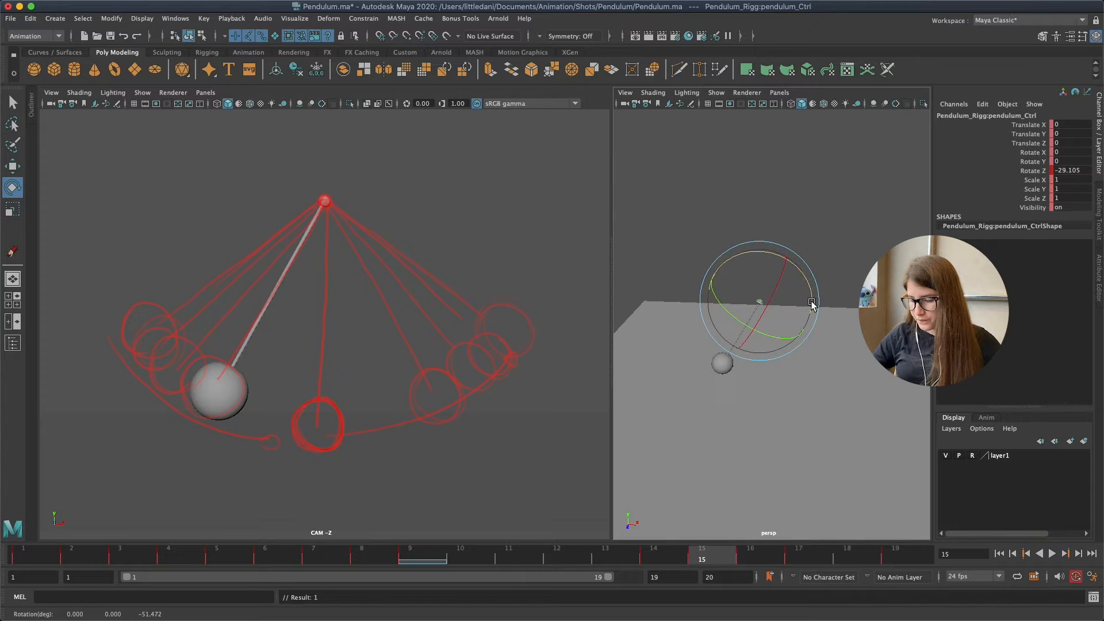
mouse_move(803, 282)
left_mouse_down()
mouse_move(787, 261)
mouse_move(785, 272)
left_mouse_up()
key("s")
Rotate the pendulum control to a Rotate Z of 42.59 at frame 12 to match the sketched pose
key("alt+period")
key("alt+comma")
key("alt+comma")
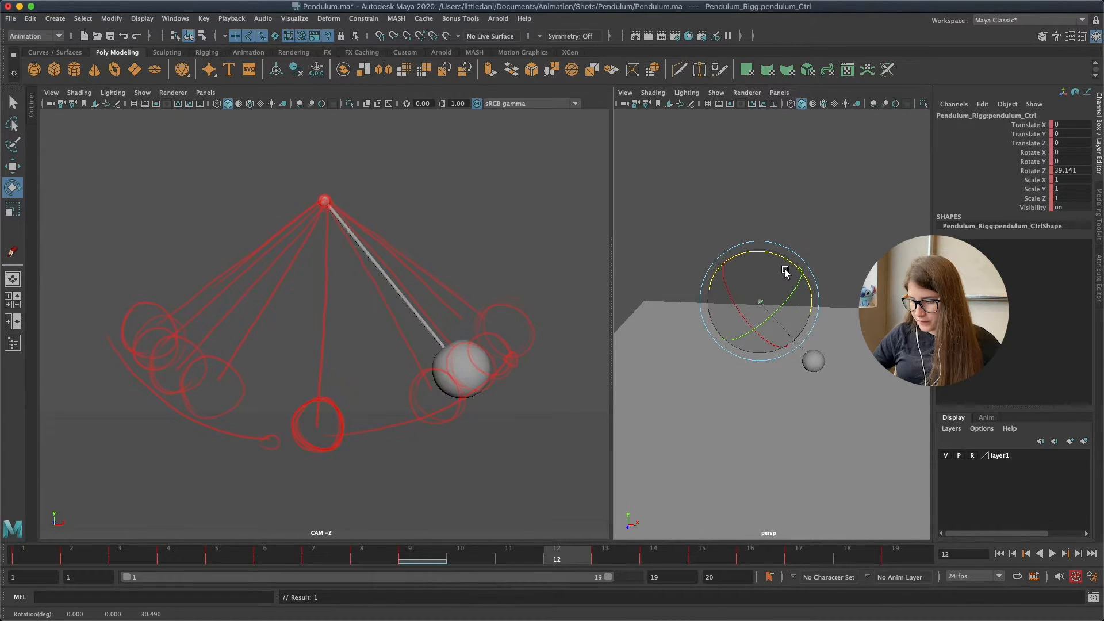
key("alt+comma")
key("alt+comma")
key("alt+comma")
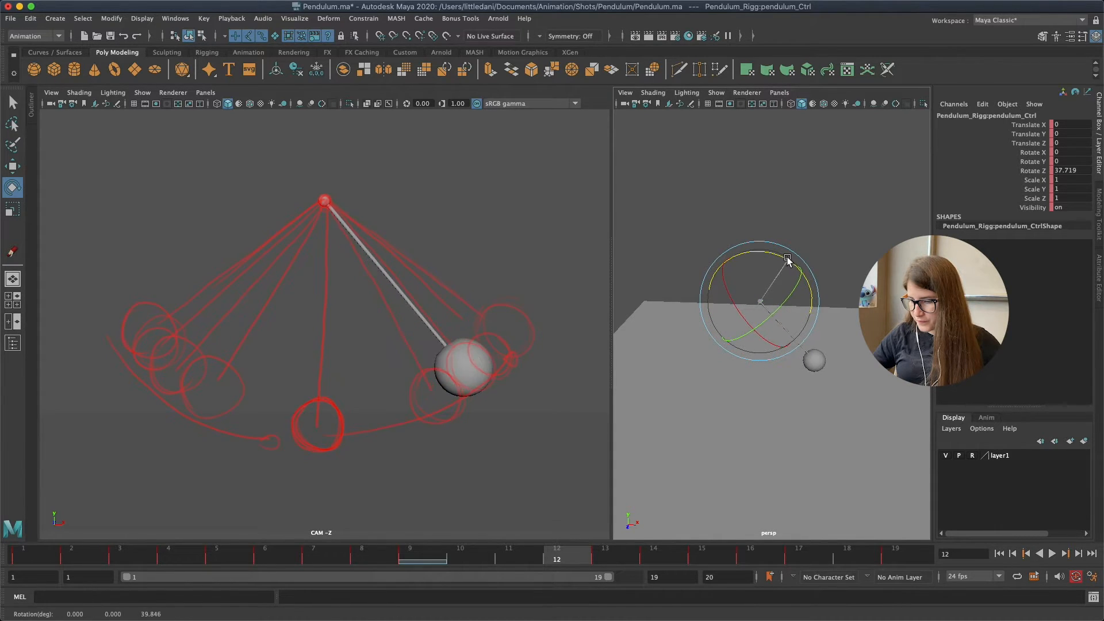
key("alt+period")
key("alt+period")
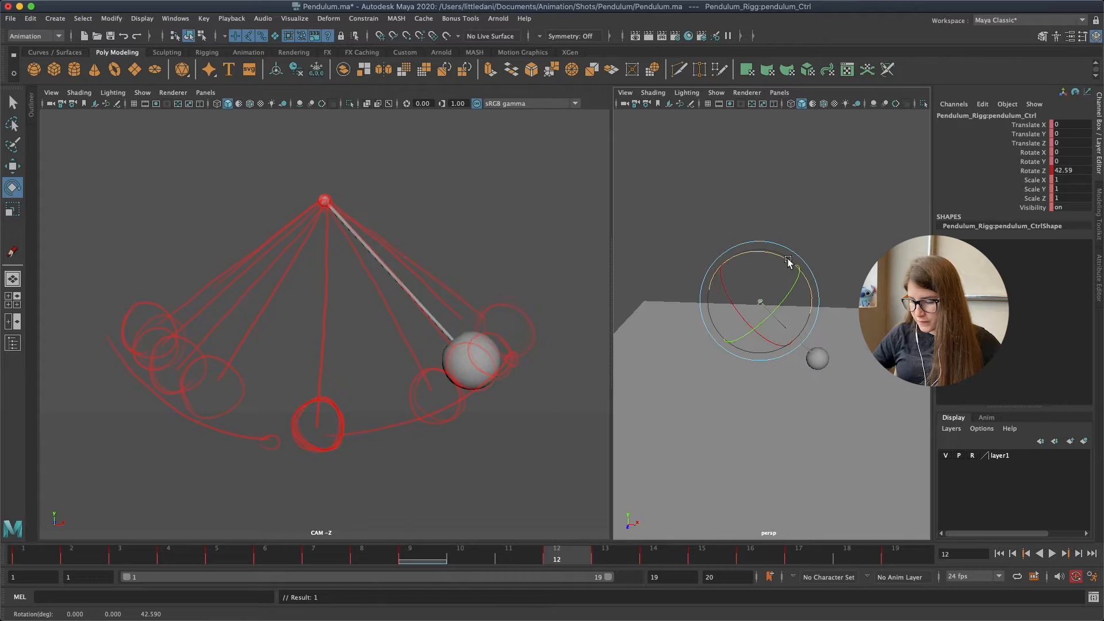
Rotate the pendulum control to a Rotate Z of 49.444 at frame 11 and key the pose
left_click_drag(786, 260, 785, 259)
key("s")
key("alt+comma")
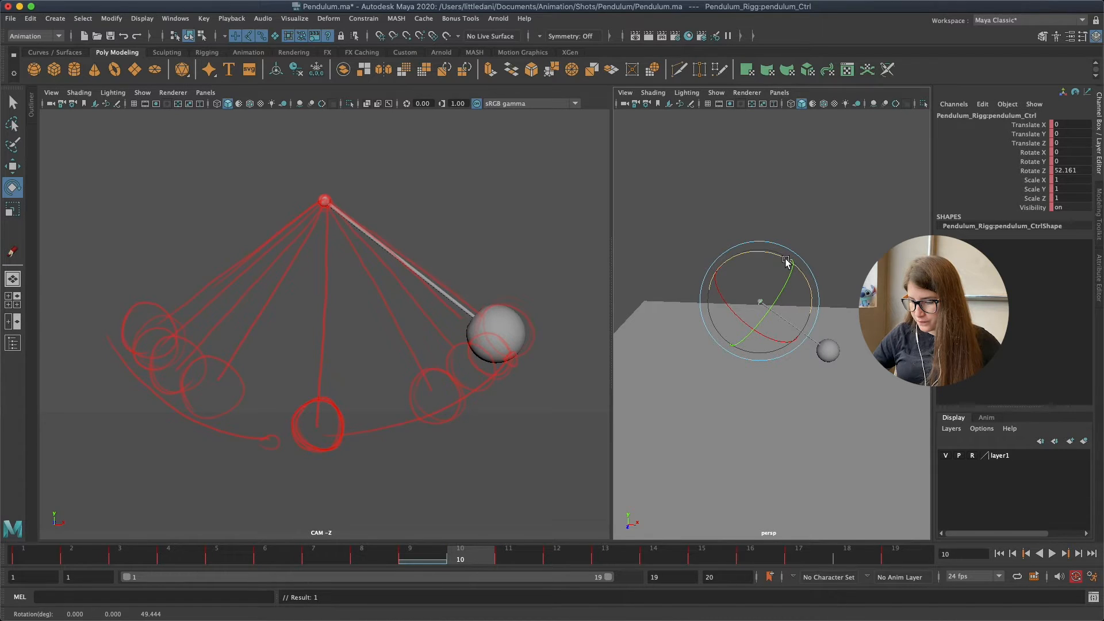
key("alt+comma")
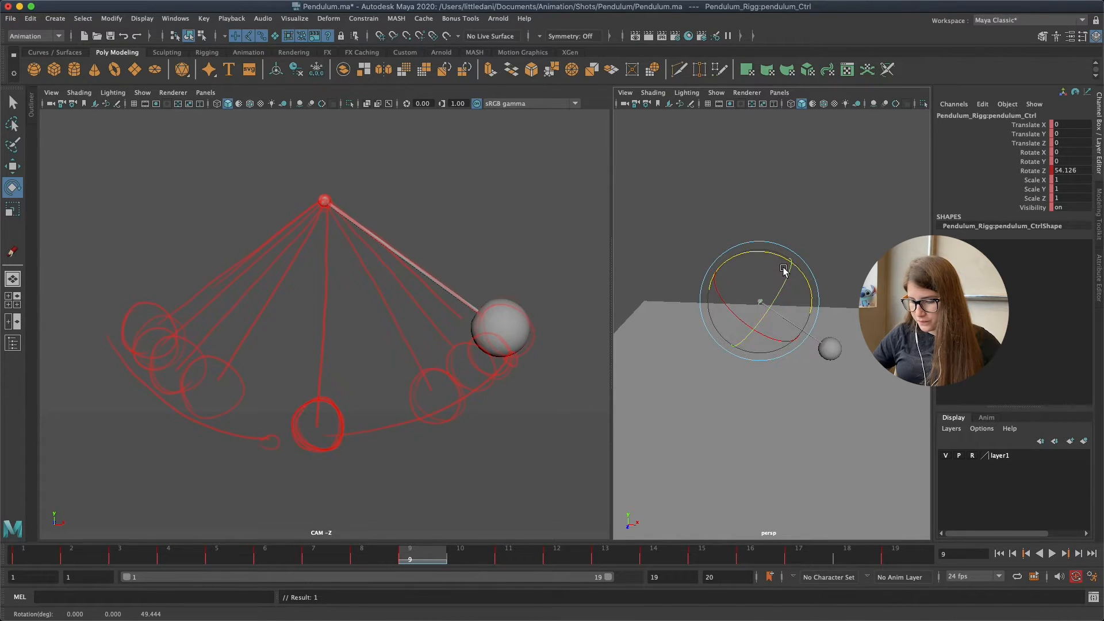
Play back the swing and step through its frames and keys to check the timing and spacing
key("alt+v")
key("alt+comma")
key("alt+comma")
key("alt+comma")
key("alt+comma")
key("alt+comma")
key("alt+comma")
key("alt+comma")
key("alt+v")
key("alt+v")
key("period")
key("period")
key("period")
key("comma")
key("comma")
key("comma")
left_click(37, 557)
key("period")
key("period")
key("period")
key("period")
key("period")
key("period")
key("period")
key("period")
Select the pendulum control and shift its keys on frames 11–17 one frame earlier
key("w")
left_click(839, 214)
left_click_drag(839, 214, 747, 339)
left_click_drag(510, 558, 834, 559, "shift")
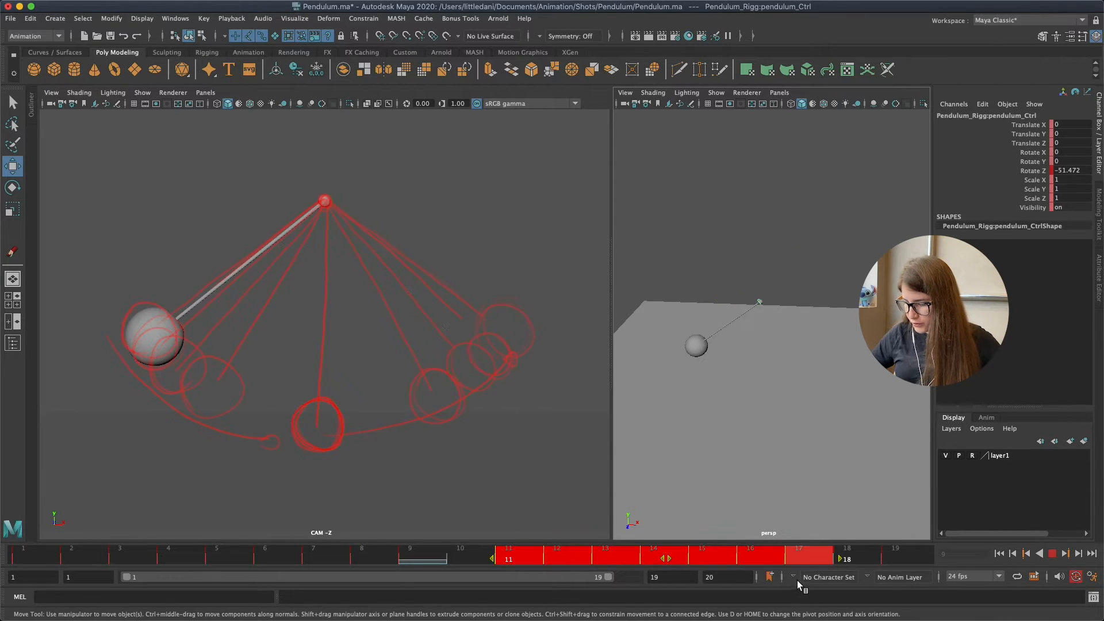
left_click(659, 562)
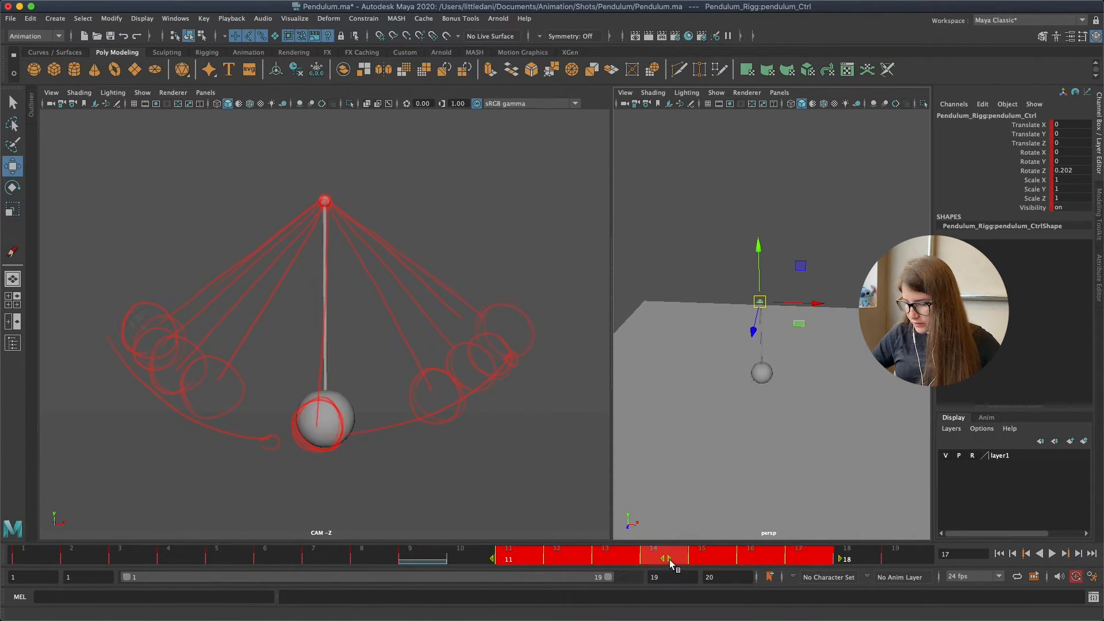
left_click_drag(648, 558, 639, 559)
left_click(637, 558)
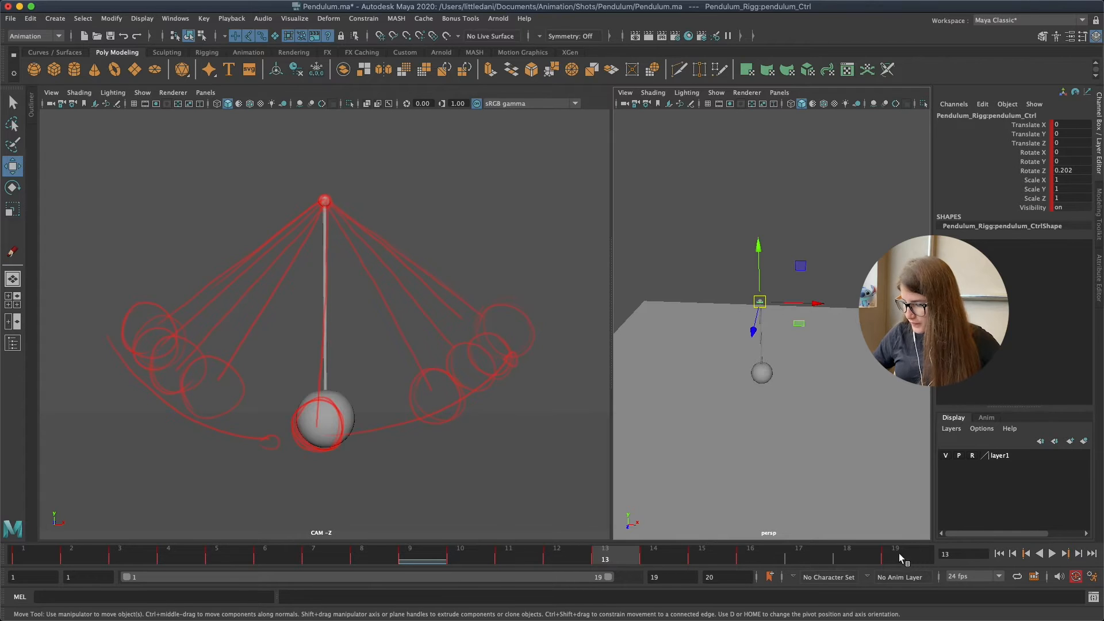
Move the end pose key from frame 19 to 17, deselect the control, and shorten the playback range to end at frame 17
left_click(906, 557)
left_click(907, 558, "shift")
left_click_drag(907, 558, 804, 558)
left_click(804, 558)
left_click(863, 497)
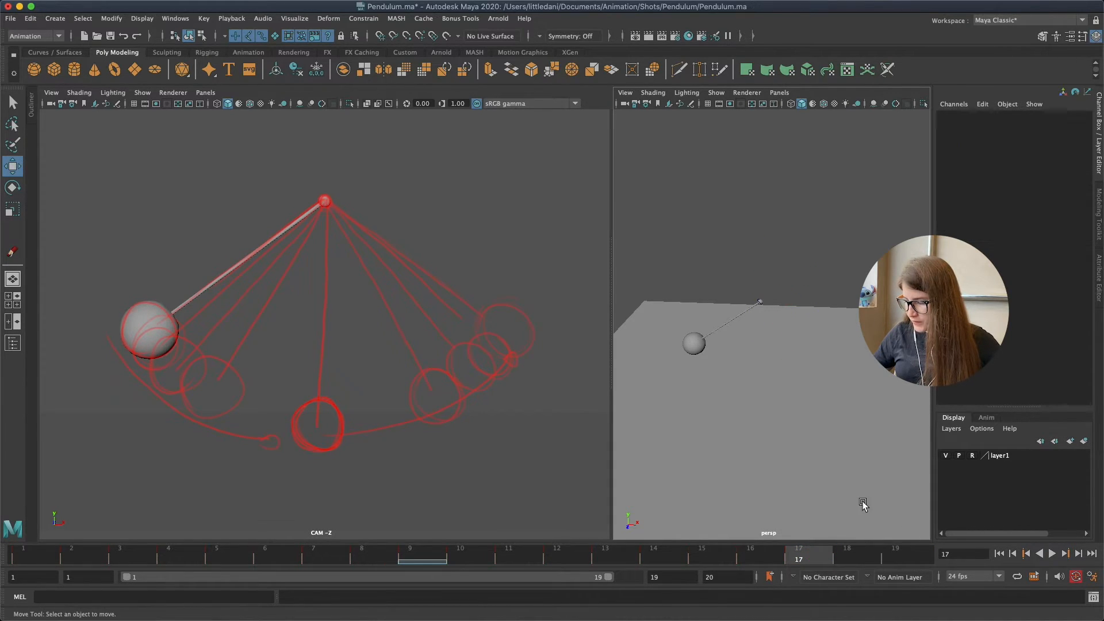
left_click_drag(608, 580, 558, 588)
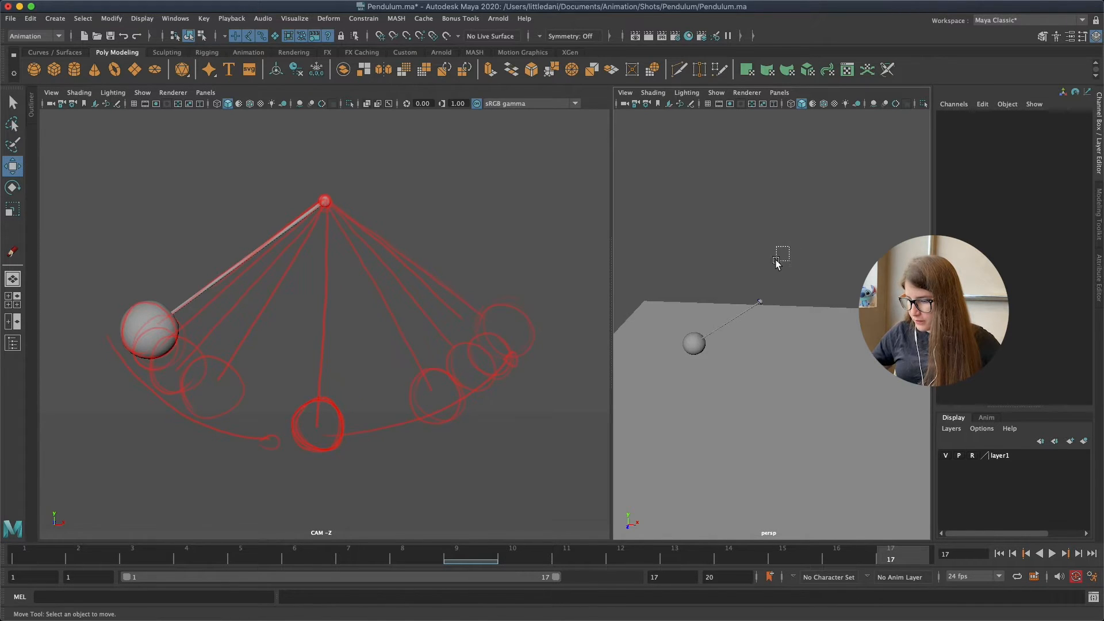
Select the pendulum control, play back the loop, and check its poses on frames 9 and 16
left_click(759, 302)
key("alt+v")
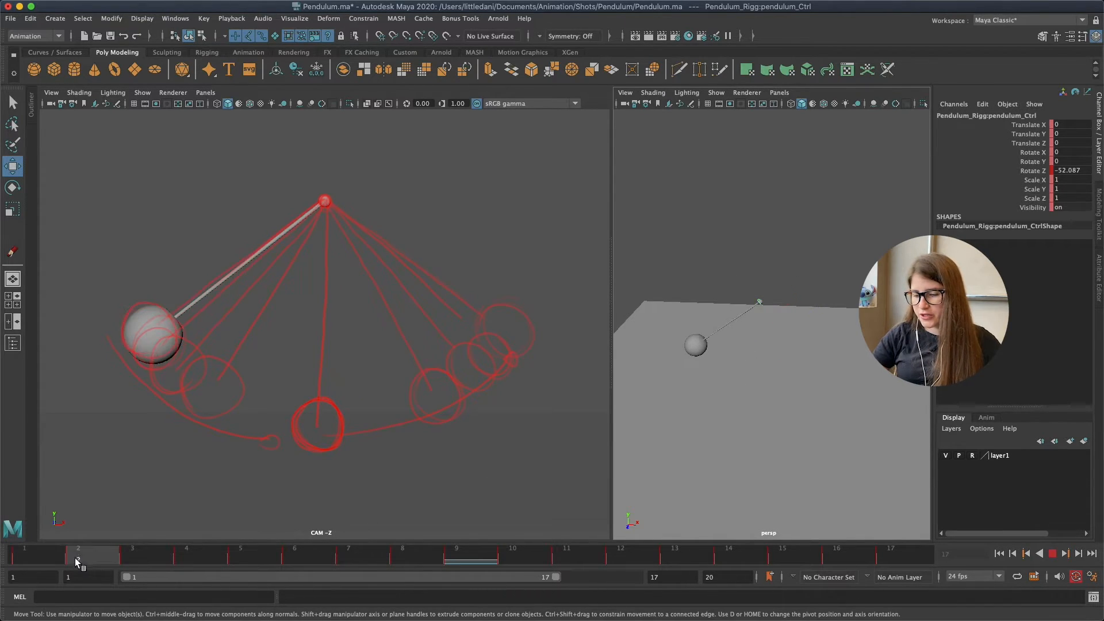
left_click(448, 566)
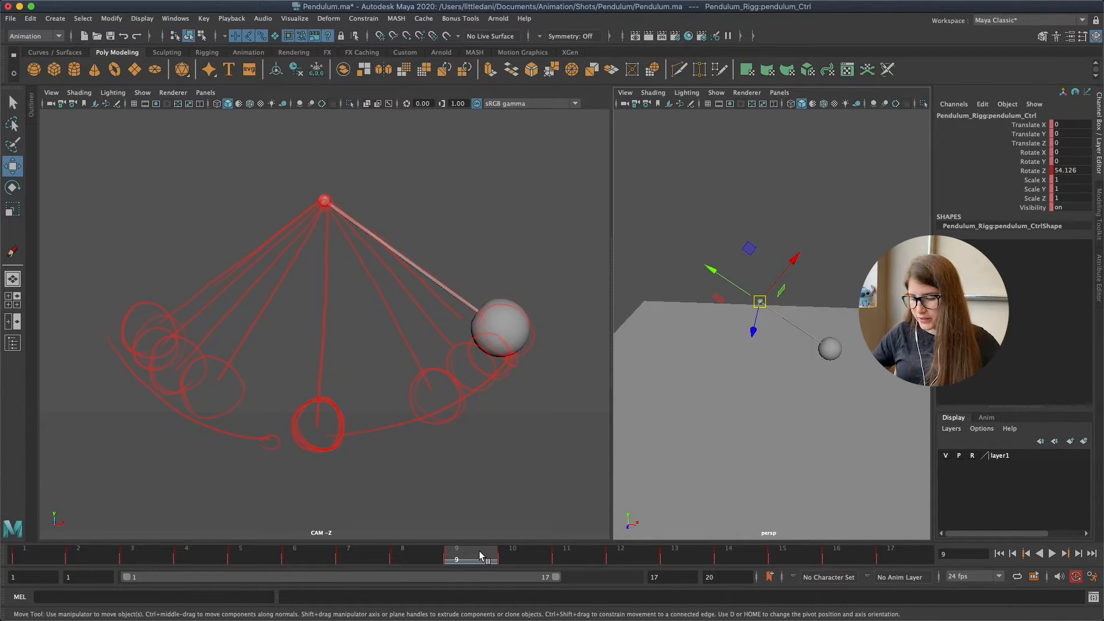
key("alt+v")
left_click(871, 561)
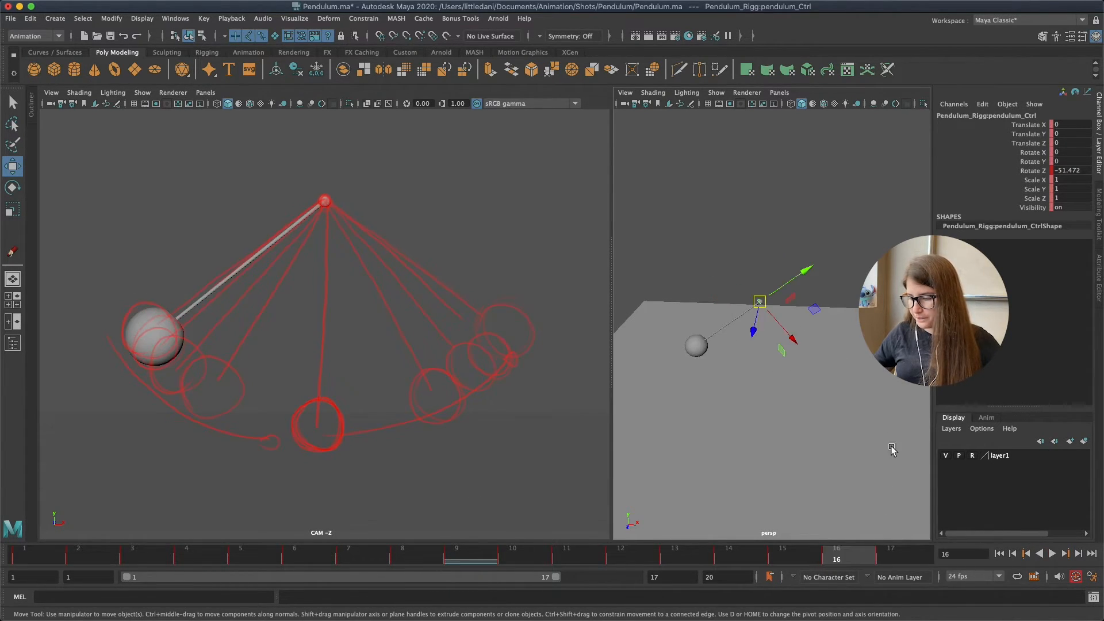
Deselect the pendulum control and hide the grease pencil drawings in the CAM view
left_click(756, 178)
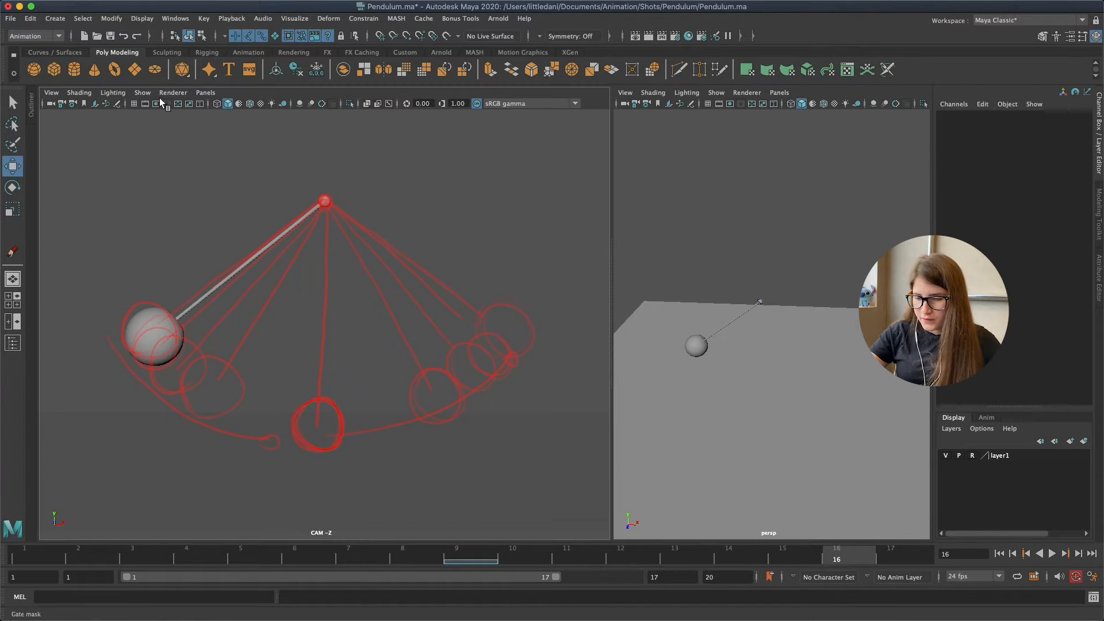
left_click(142, 92)
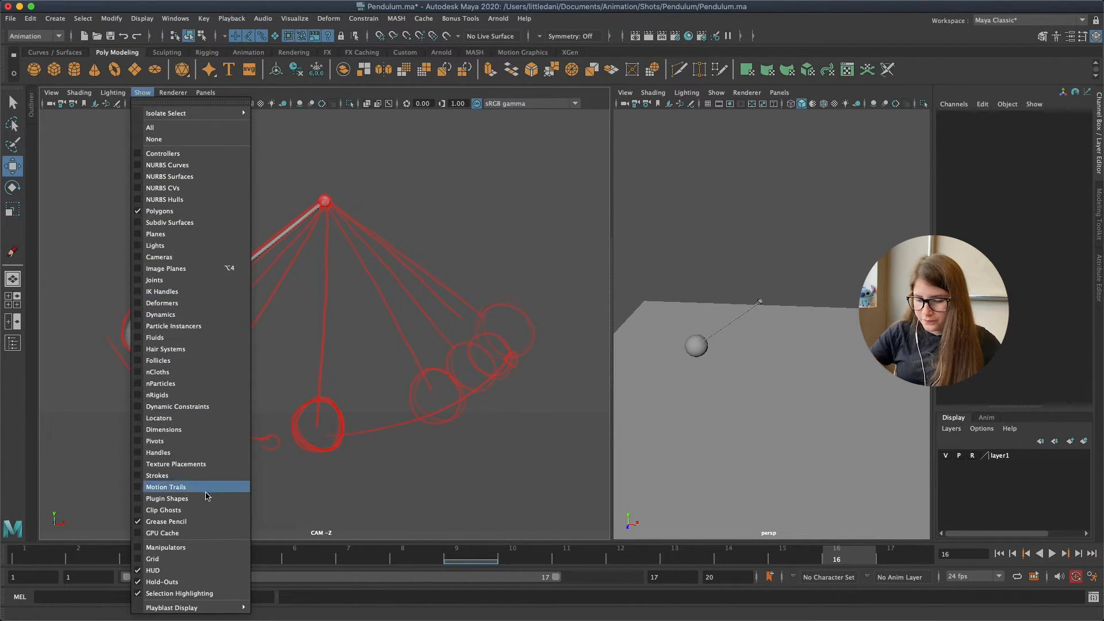
left_click(195, 521)
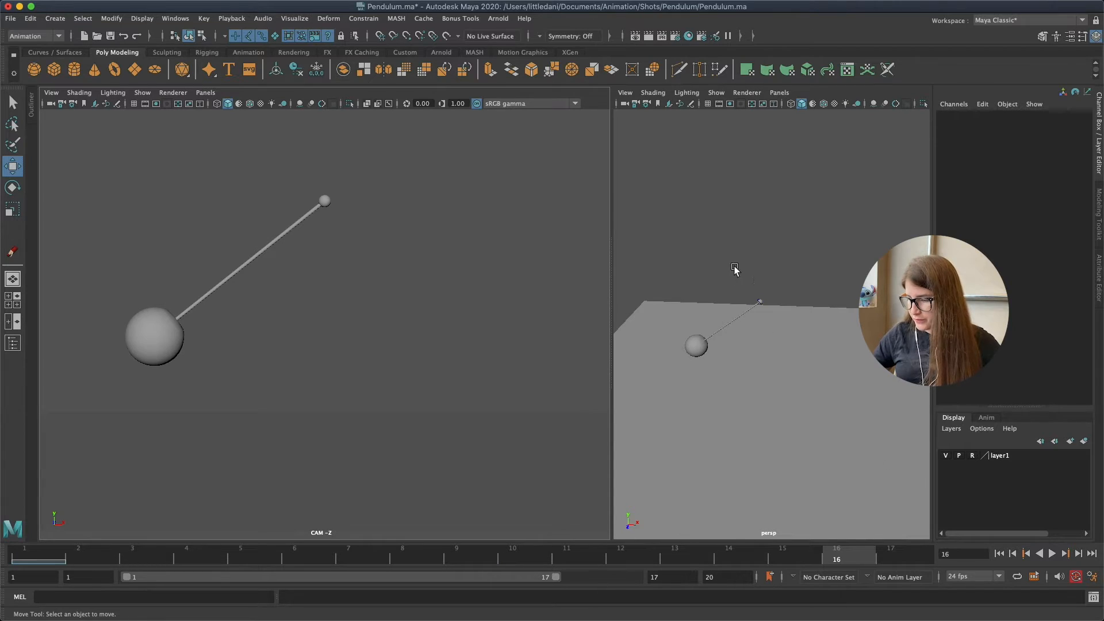
Select the pendulum control, go to frame 1, and set the animation end time to 17
left_click_drag(737, 279, 818, 388)
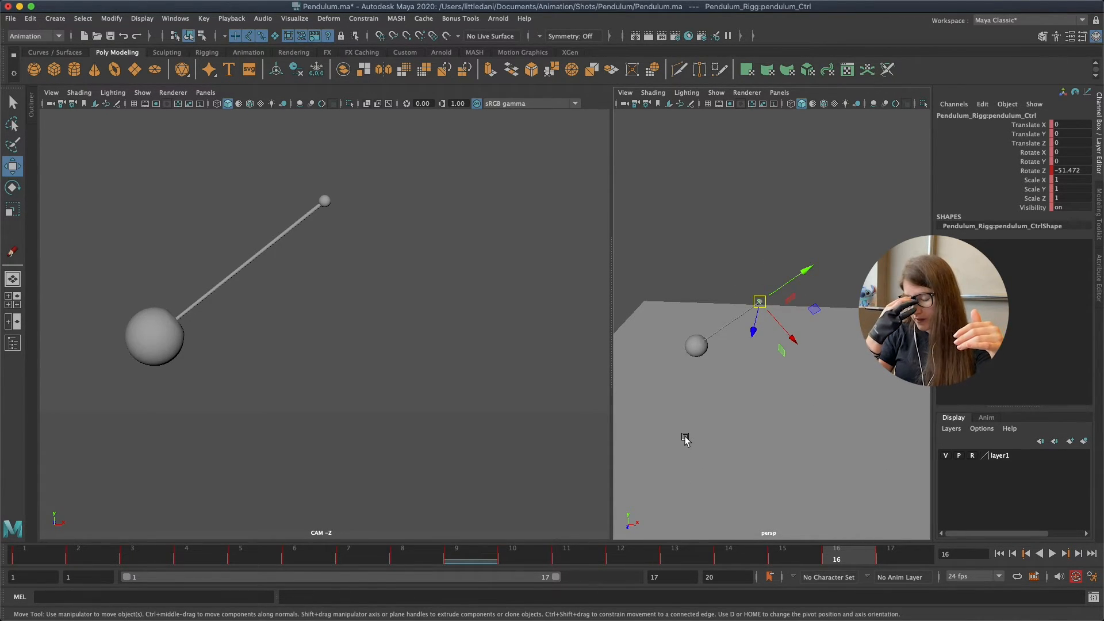
left_click(32, 557)
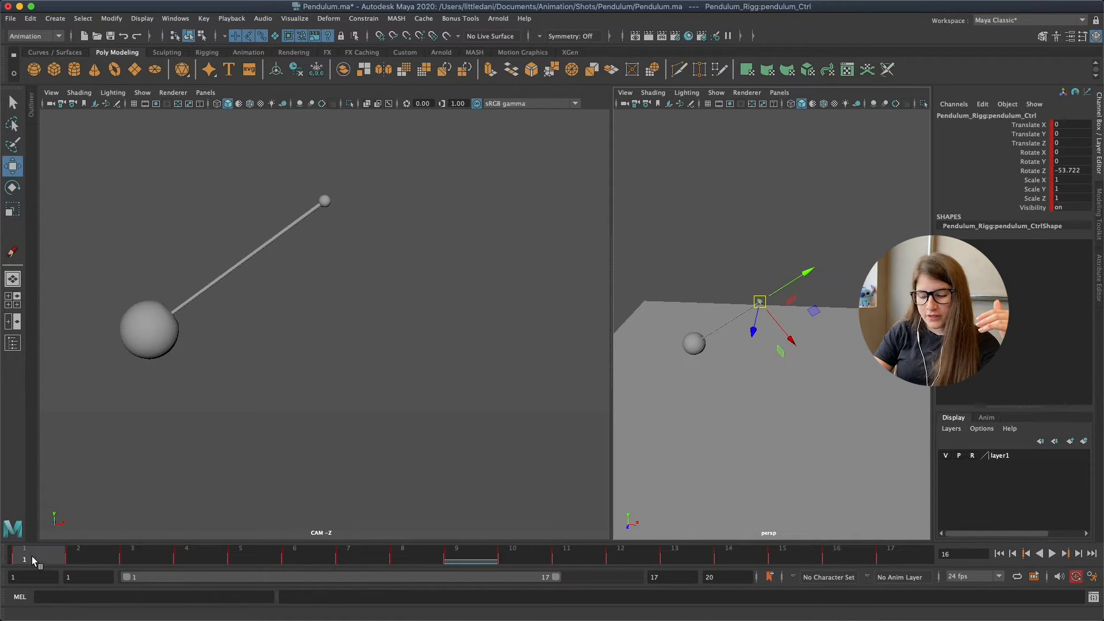
left_click(725, 577)
double_click(713, 578)
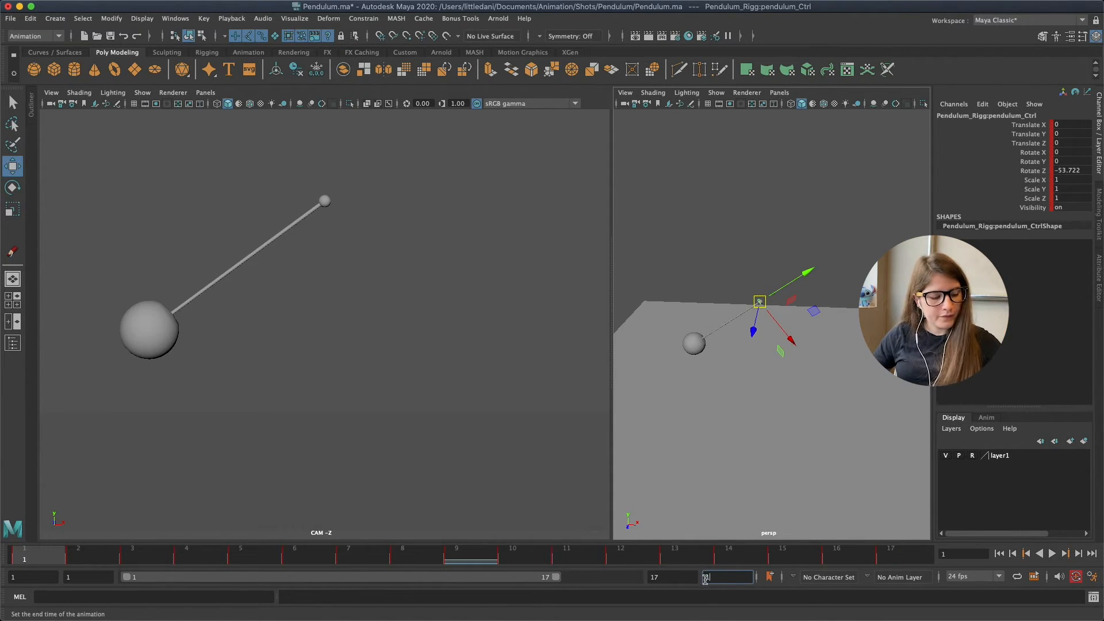
key("Return")
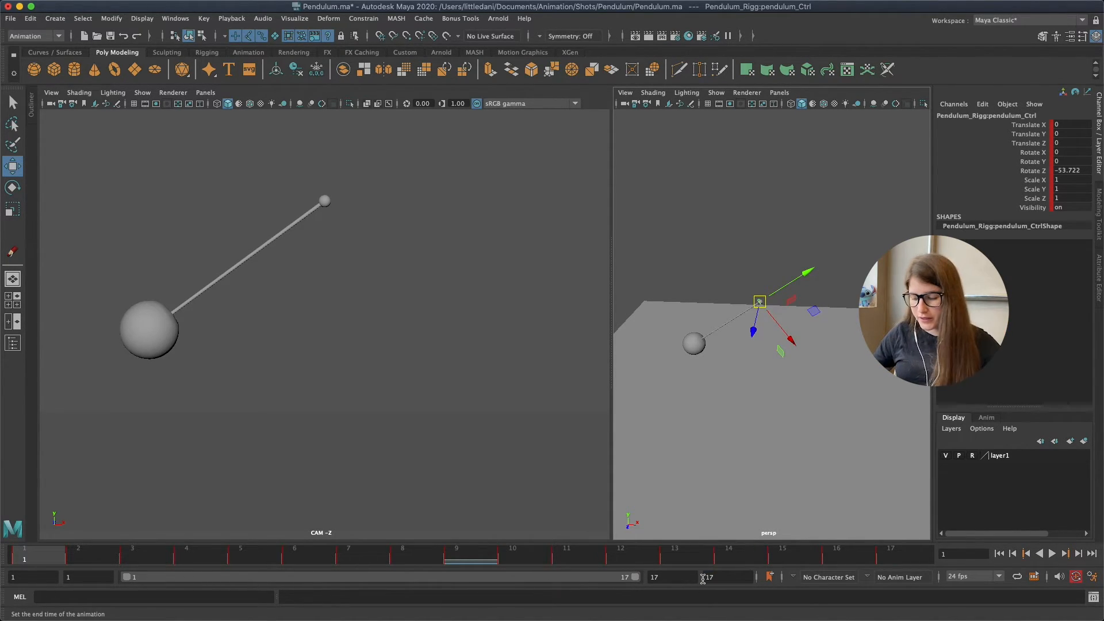
Compare the poses on frames 1 and 17, then shorten the playback range to end at frame 16 and scrub from the start
left_click(889, 555)
left_click(35, 559)
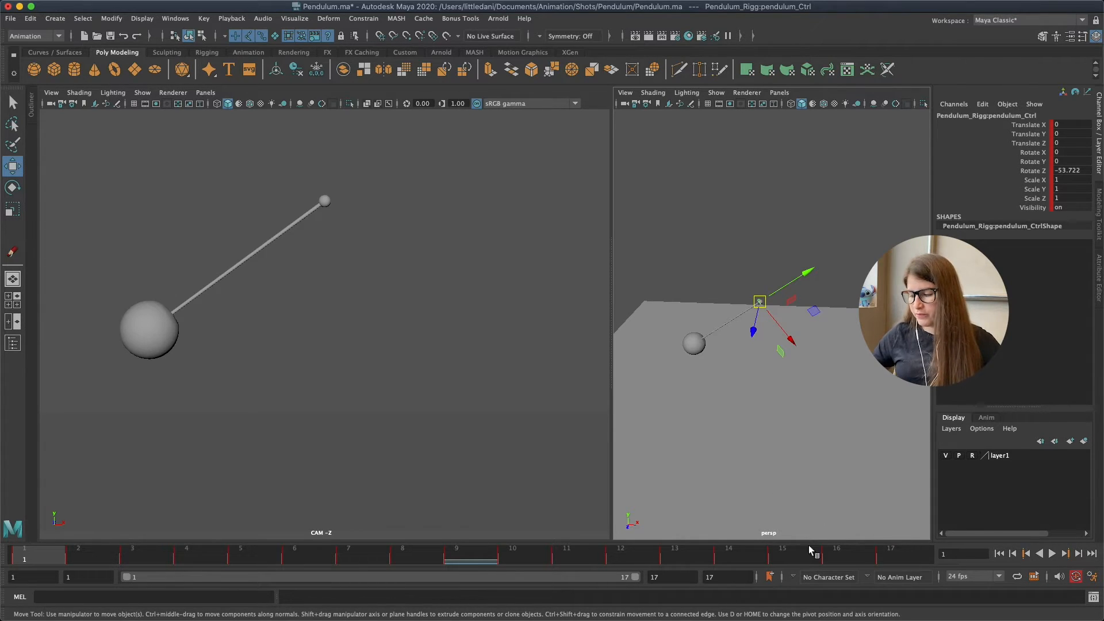
left_click(912, 549)
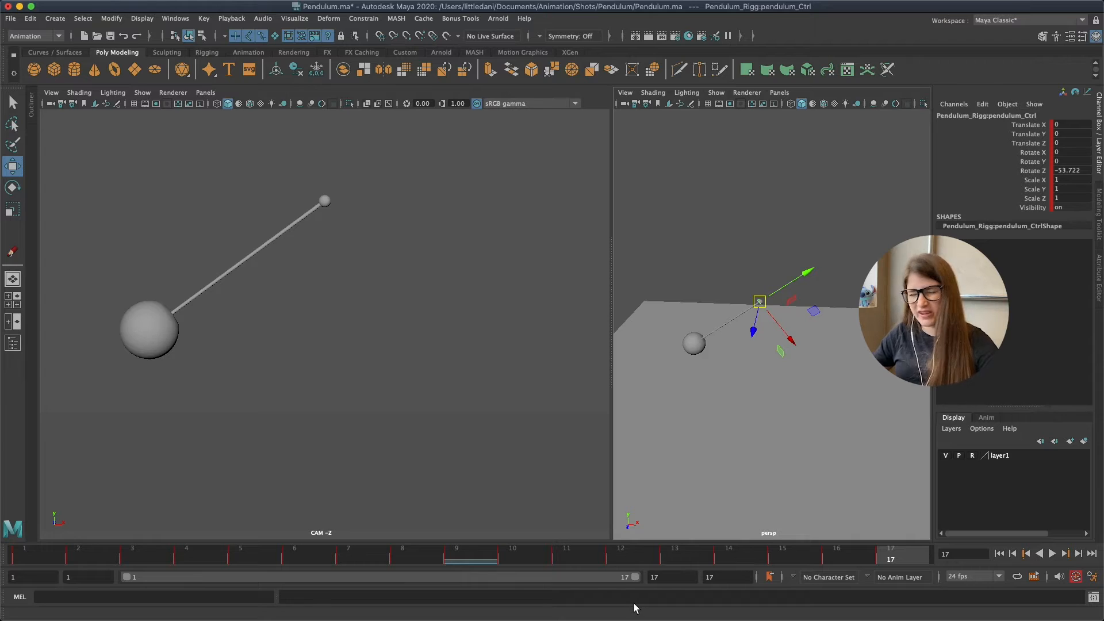
left_click_drag(632, 581, 618, 586)
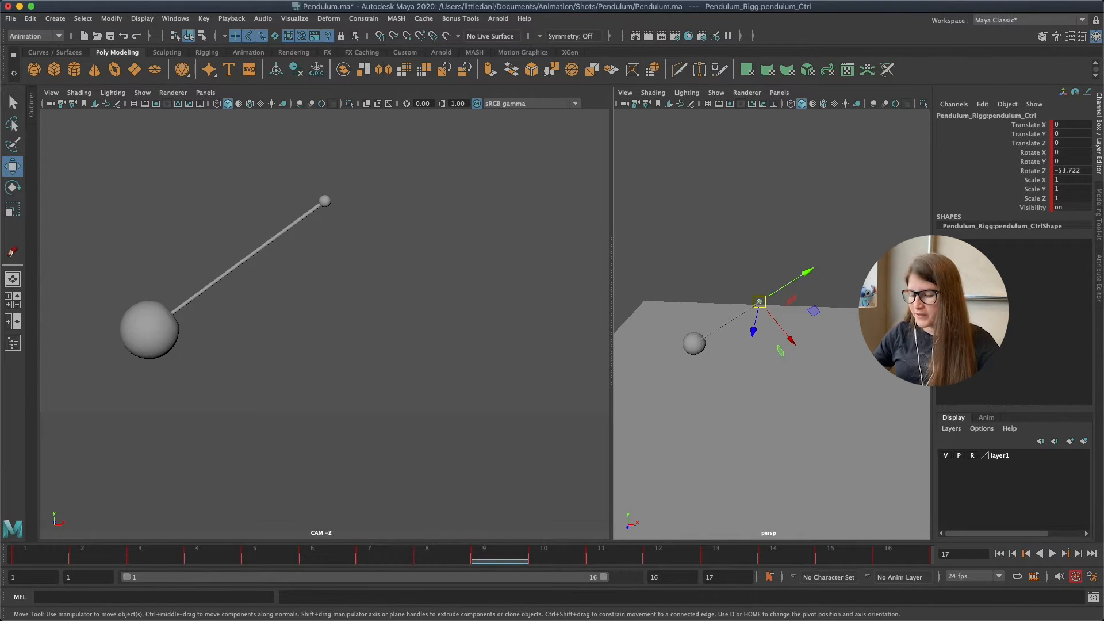
left_click_drag(35, 559, 259, 569)
Deselect the pendulum control and create a playblast of the CAM view
left_click(472, 305)
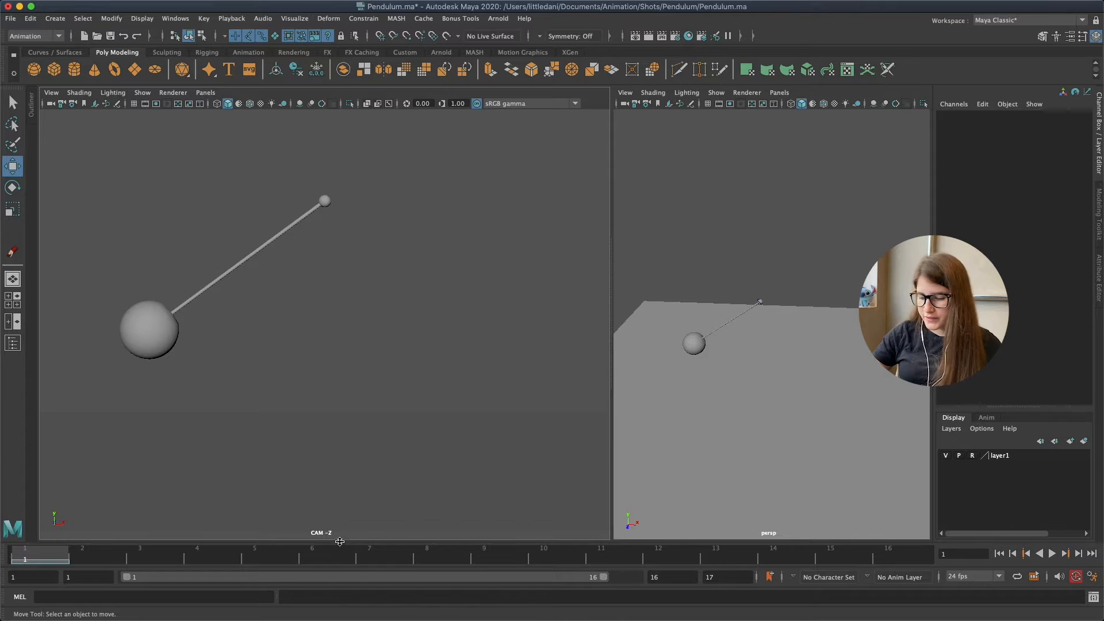
right_click(279, 554)
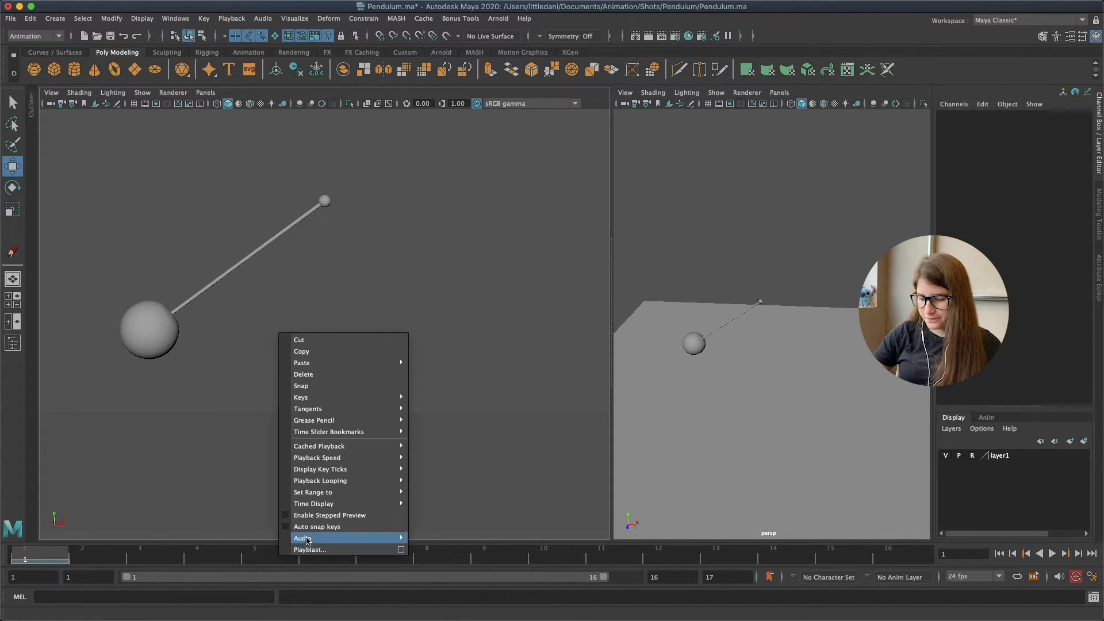
left_click(293, 604)
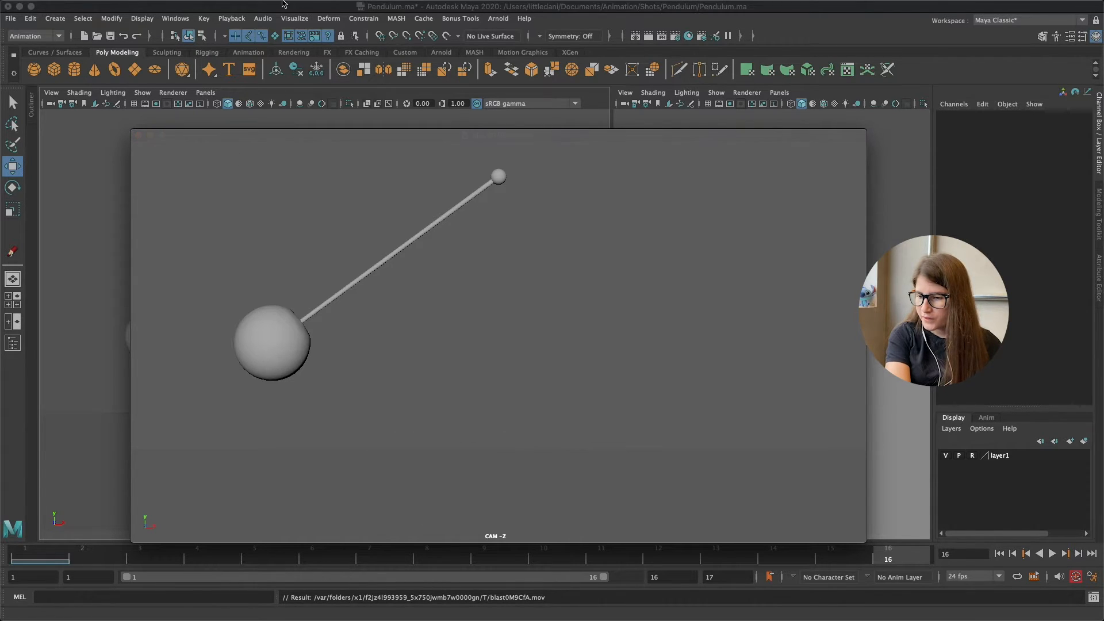
Turn on looping for the playblast movie in QuickTime Player and move its window higher
left_click(204, 6)
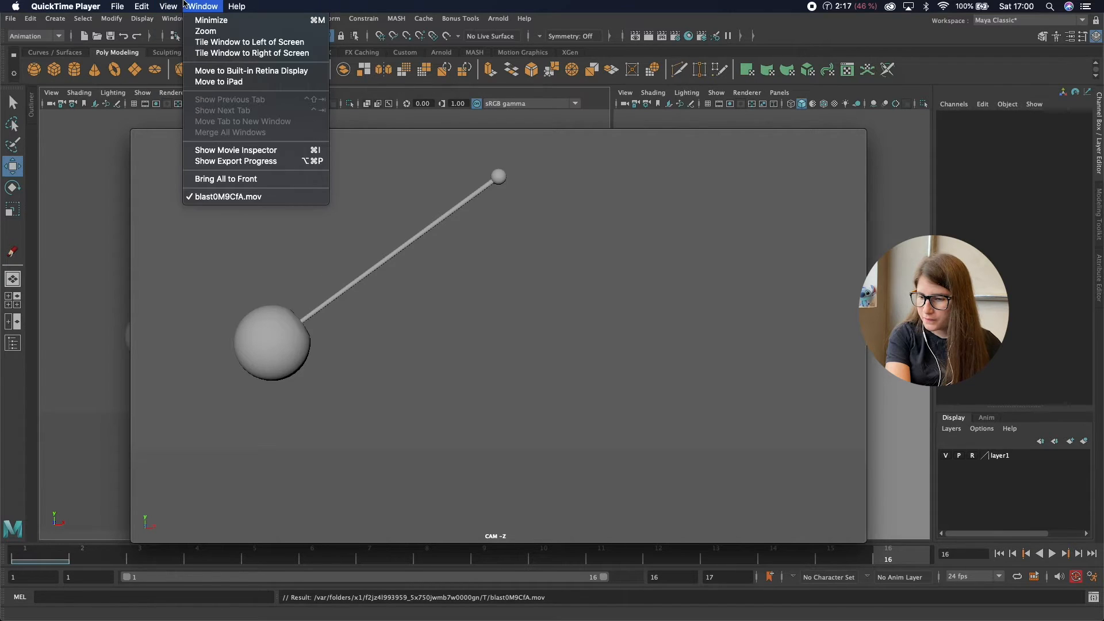
mouse_move(170, 5)
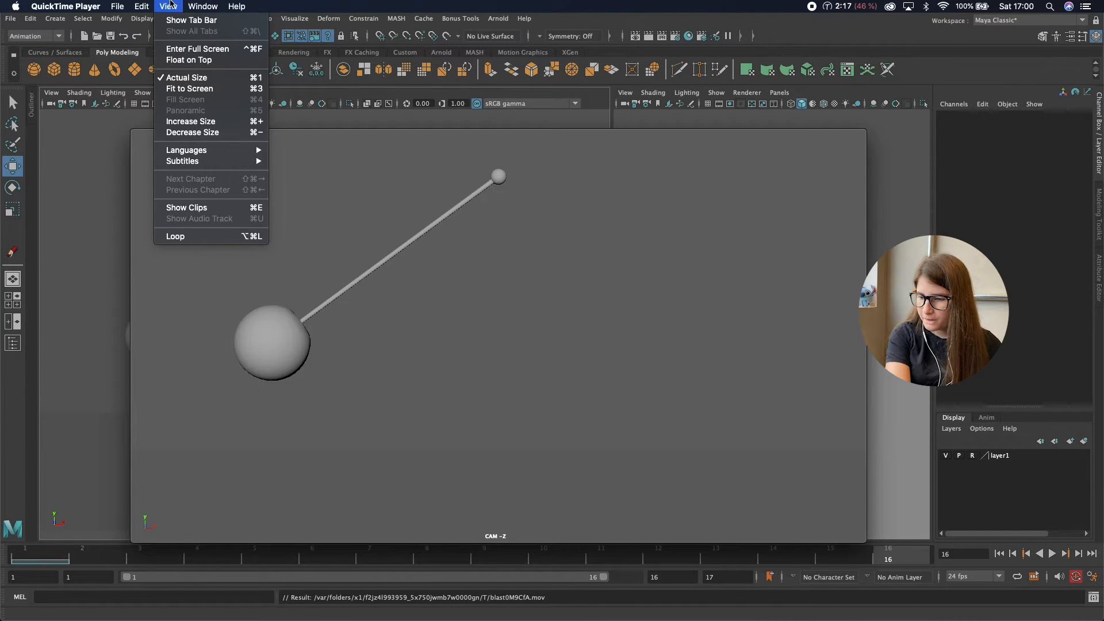
left_click(206, 240)
left_click_drag(707, 131, 721, 95)
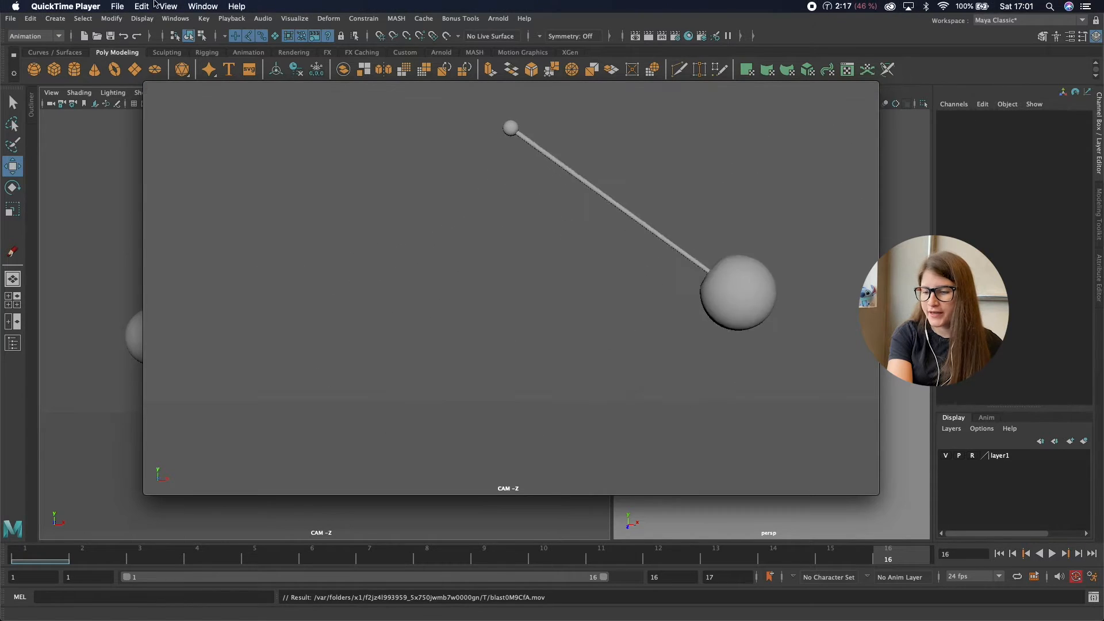
Save the playblast movie as Pendullum_Spacing in the Links folder and close it
left_click(118, 6)
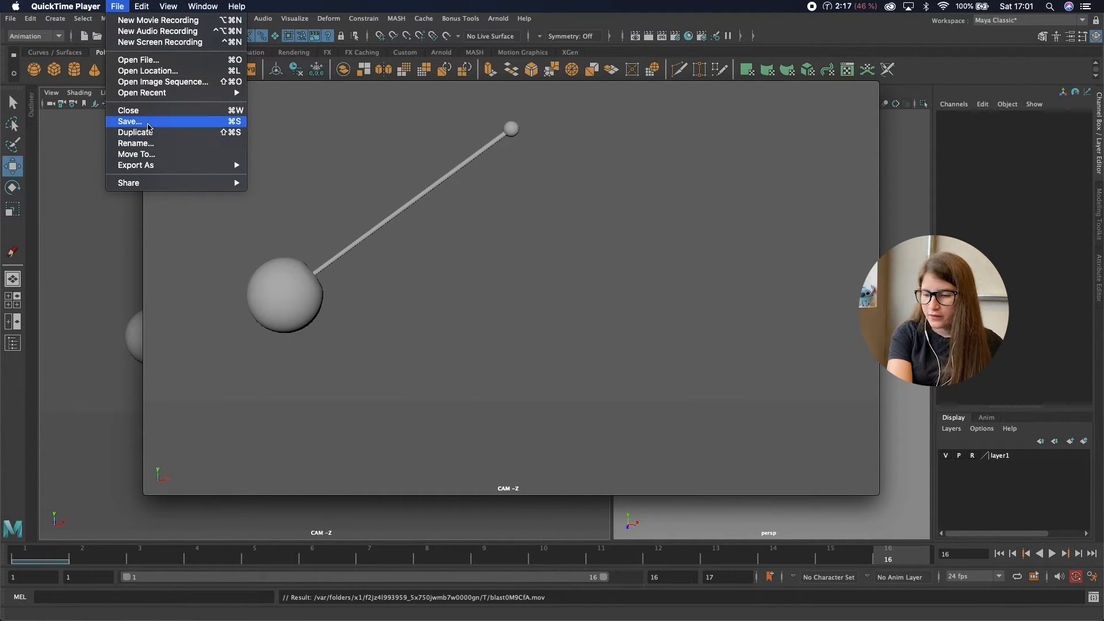
left_click(138, 122)
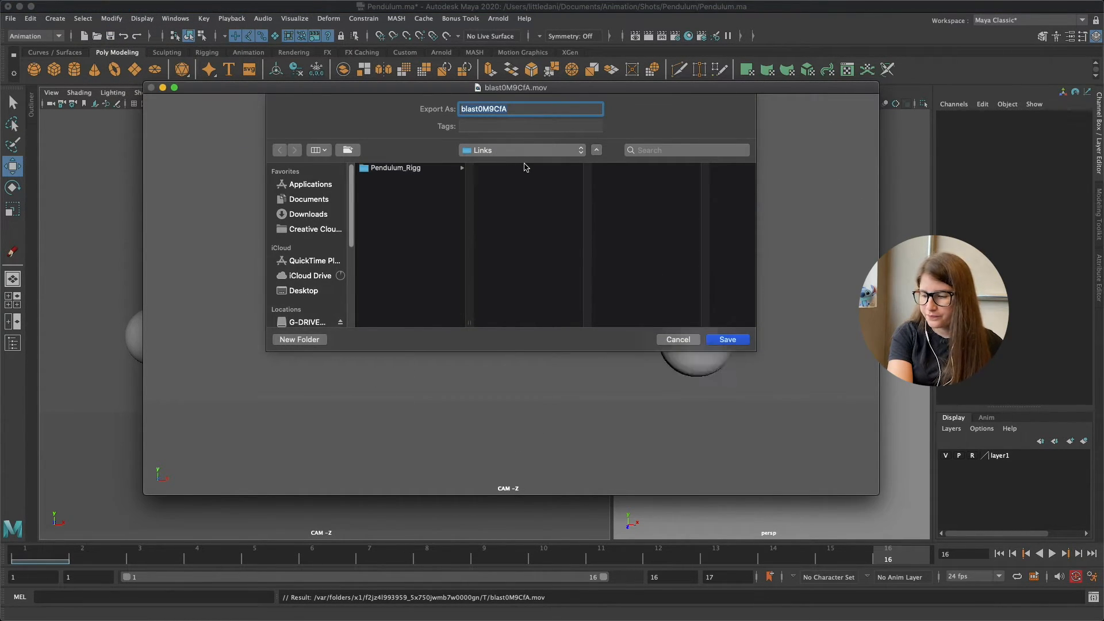
type("Pe")
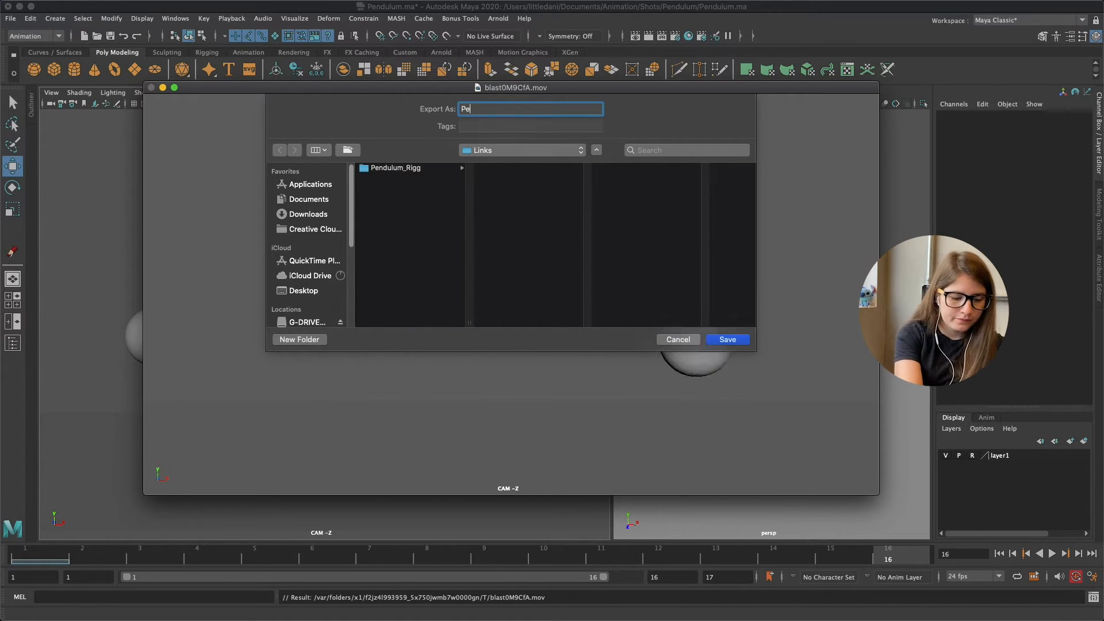
type("ndullum_Spacing")
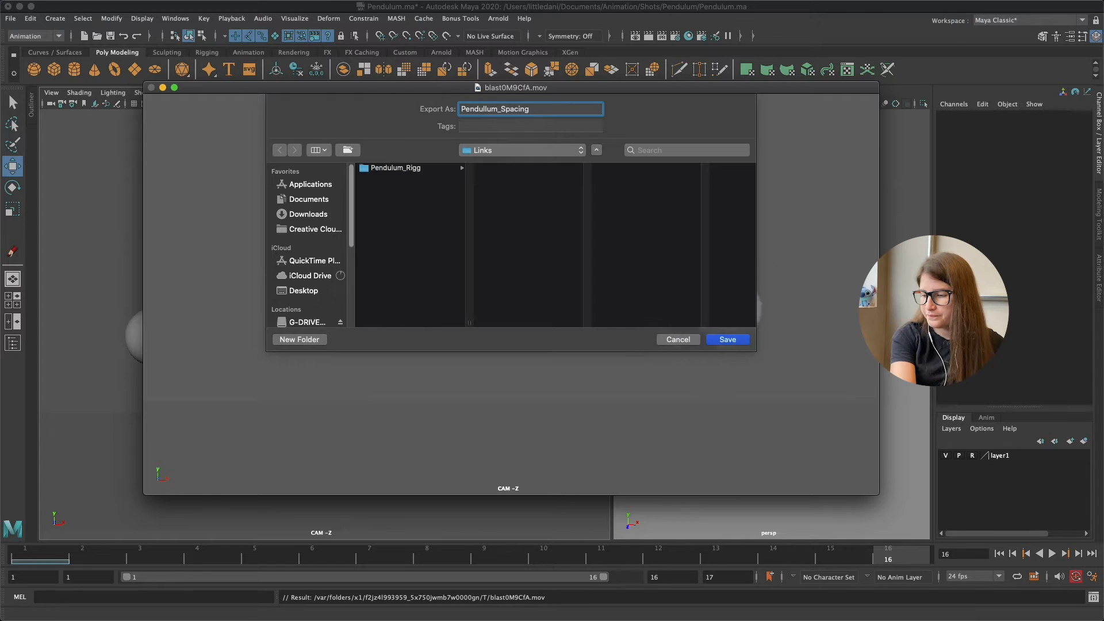
key("Return")
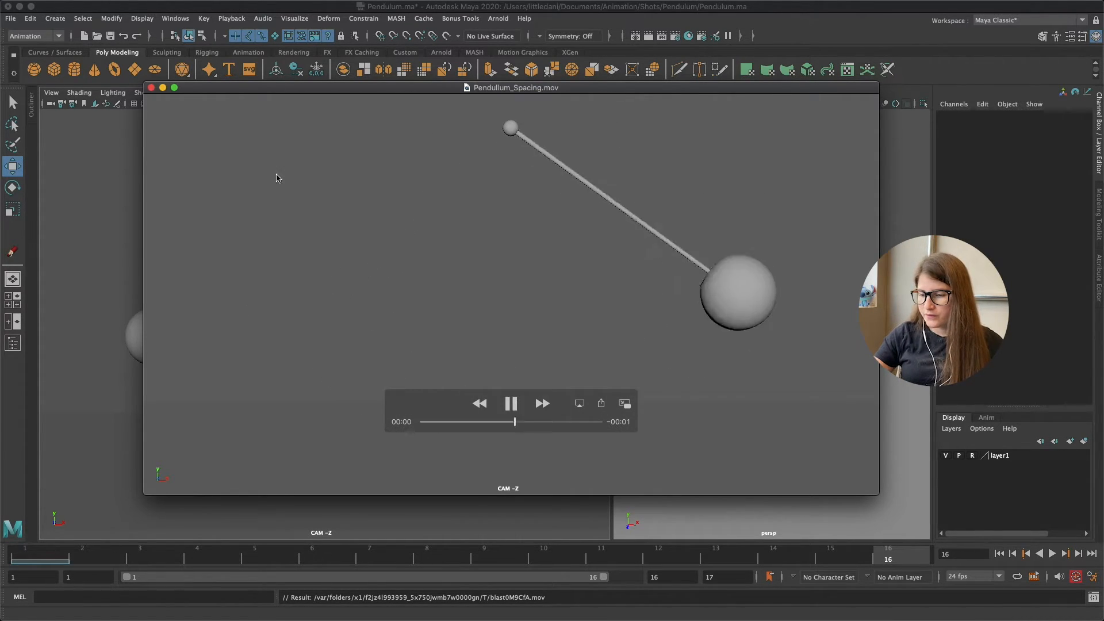
key("super+w")
Select the pendulum control and look at its rotation curve in the Graph Editor
left_click_drag(743, 266, 805, 331)
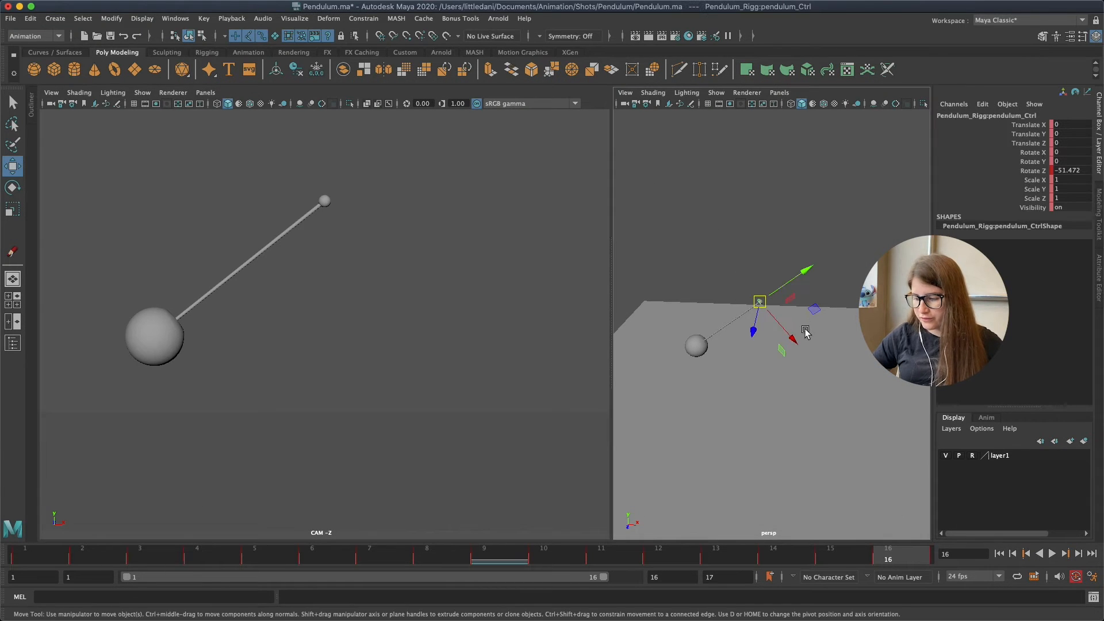
key("g")
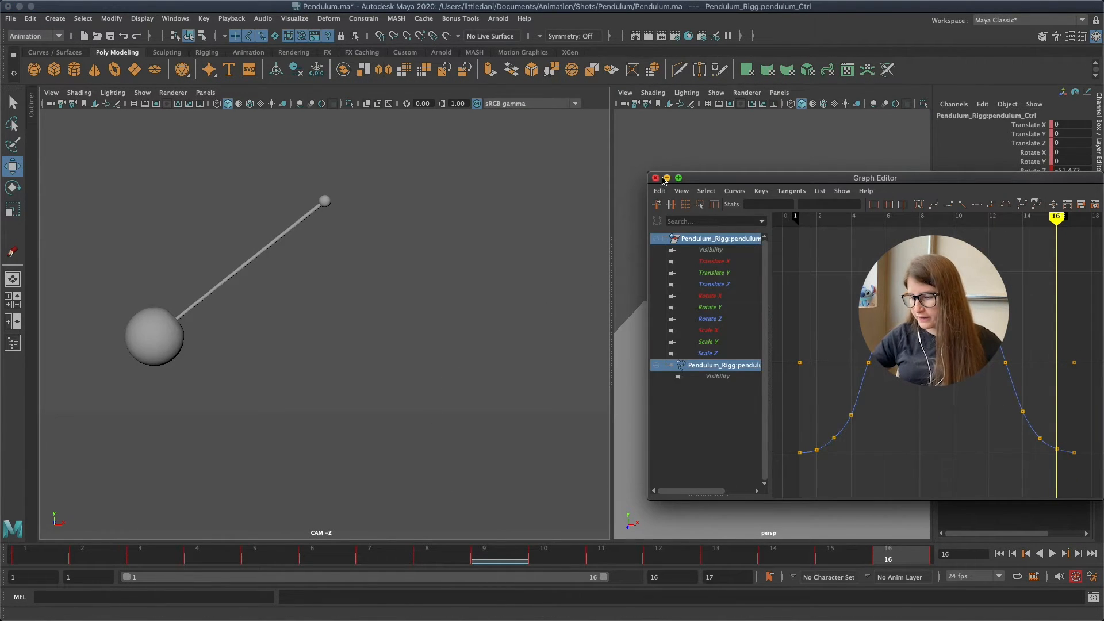
left_click(665, 179)
Delete the pendulum control's in-between keys on frames 10–16 and frames 2–8, keeping the extreme poses
left_click_drag(560, 559, 884, 563, "shift")
key("alt+v")
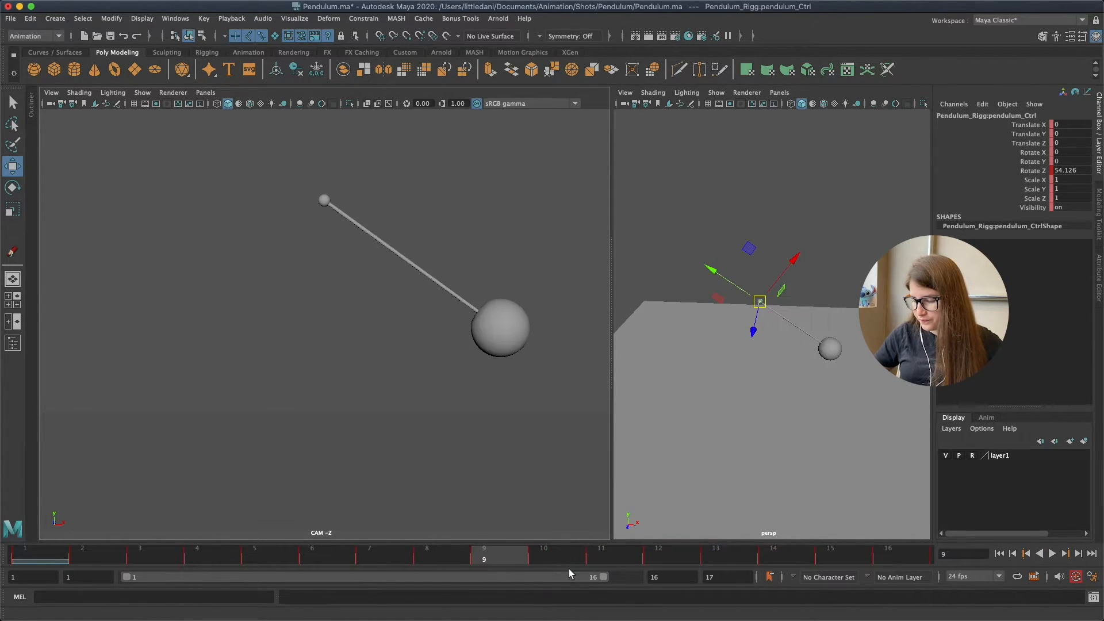
right_click(878, 570)
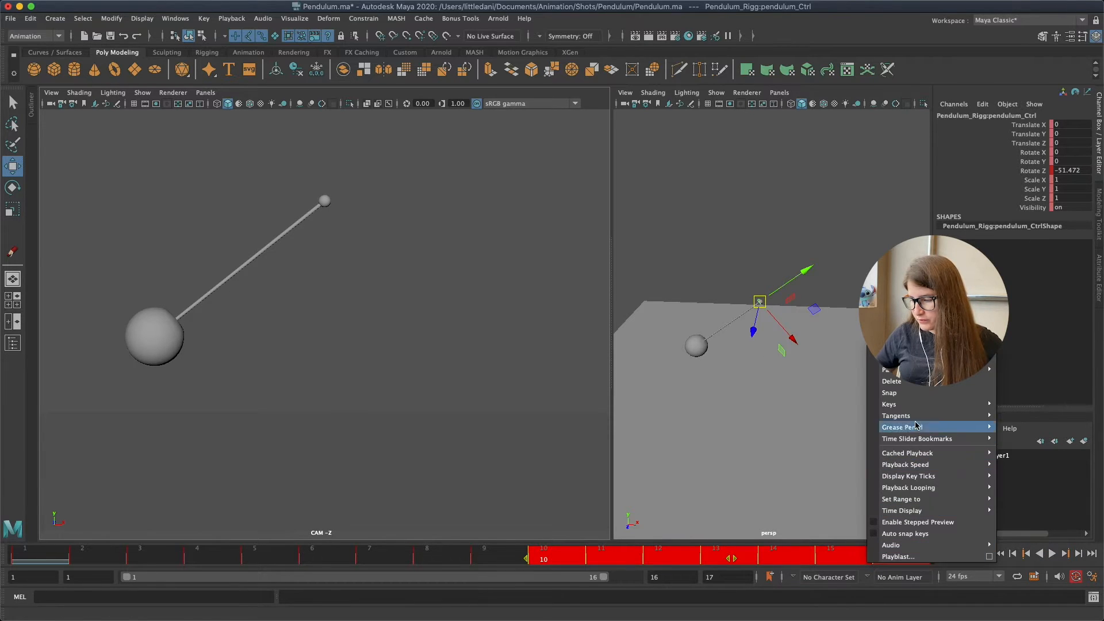
left_click(917, 381)
left_click(495, 561)
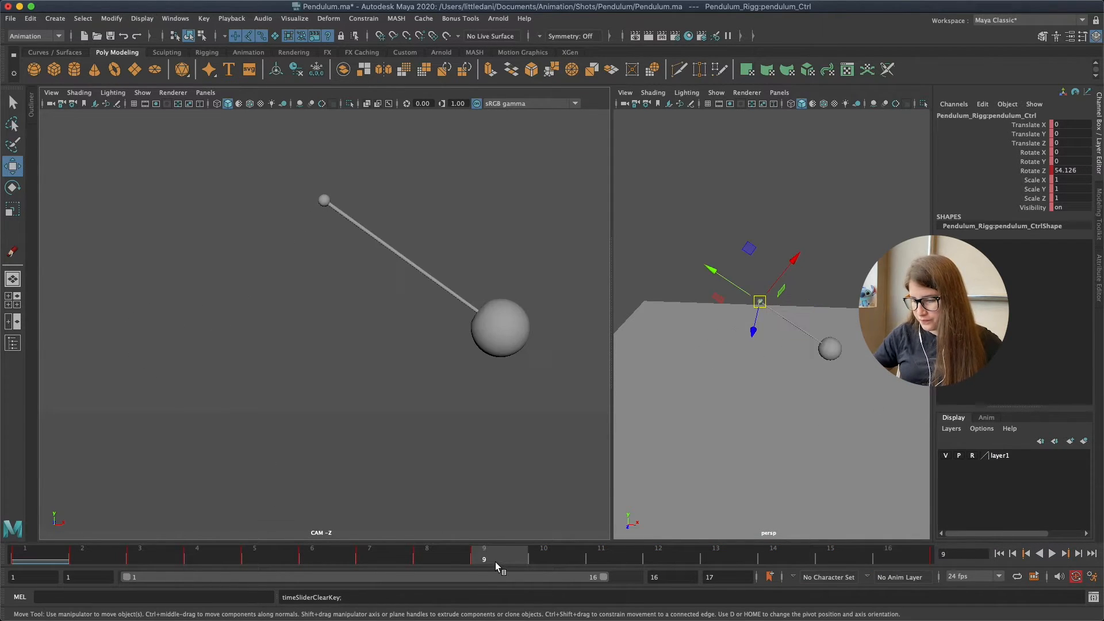
left_click_drag(483, 556, 95, 566, "shift")
right_click(197, 559)
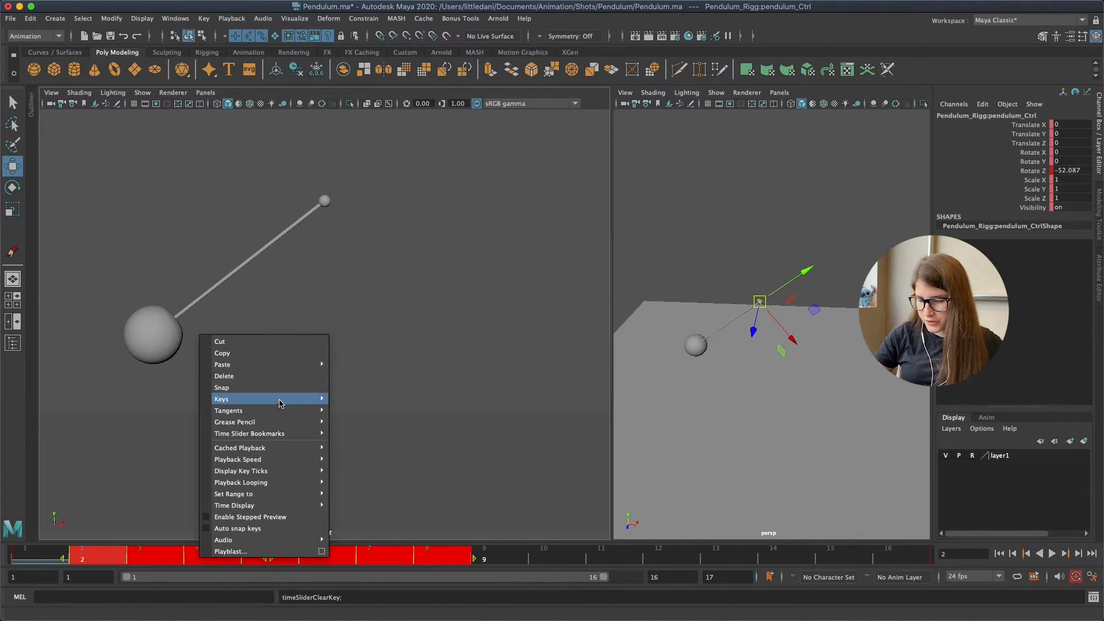
left_click(271, 378)
Inspect the pendulum control's curve without in-between keys in the Graph Editor and close the editor
left_click_drag(718, 232, 793, 333)
key("g")
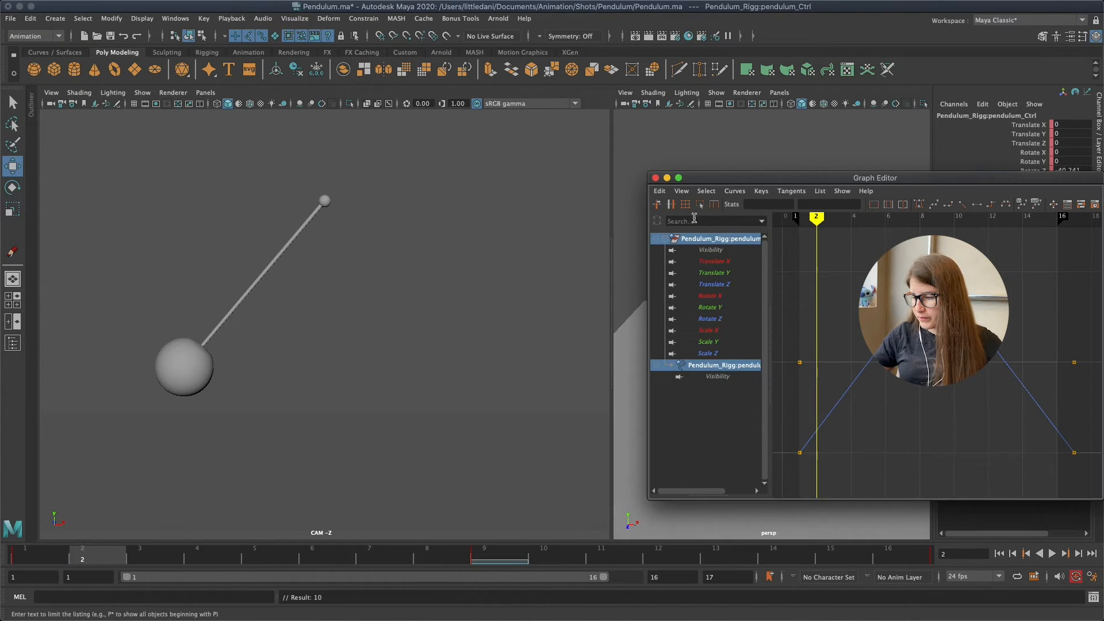
left_click(655, 178)
Playblast the swing without in-between keys, play it on a loop, and position the Pendullum_Spacing.mov window over it for comparison
left_click(661, 198)
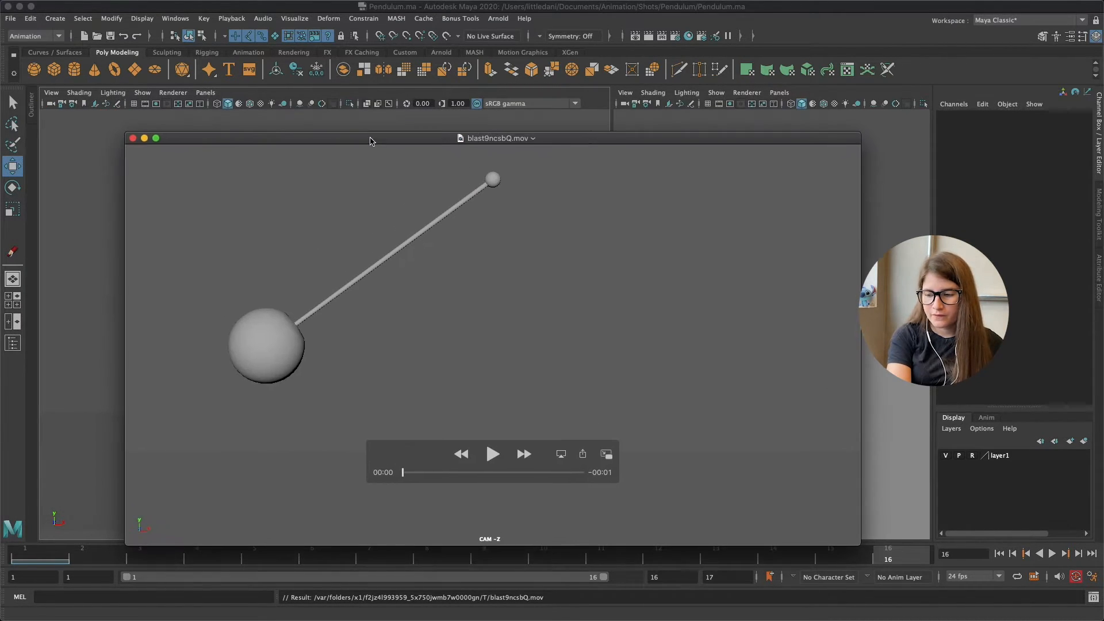
key("space")
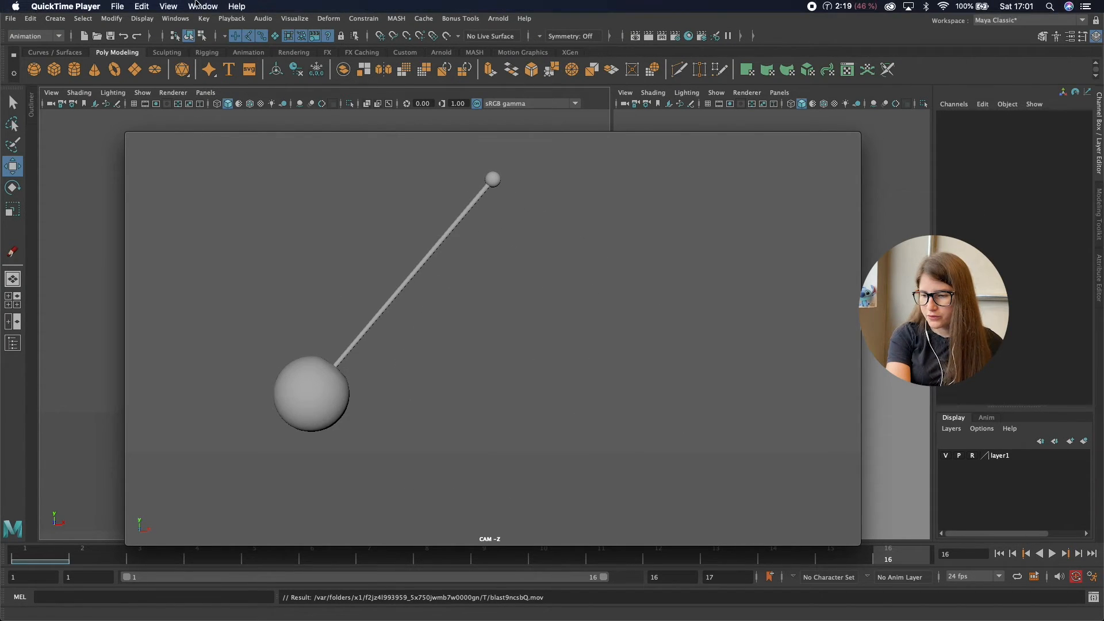
left_click(173, 6)
left_click(175, 235)
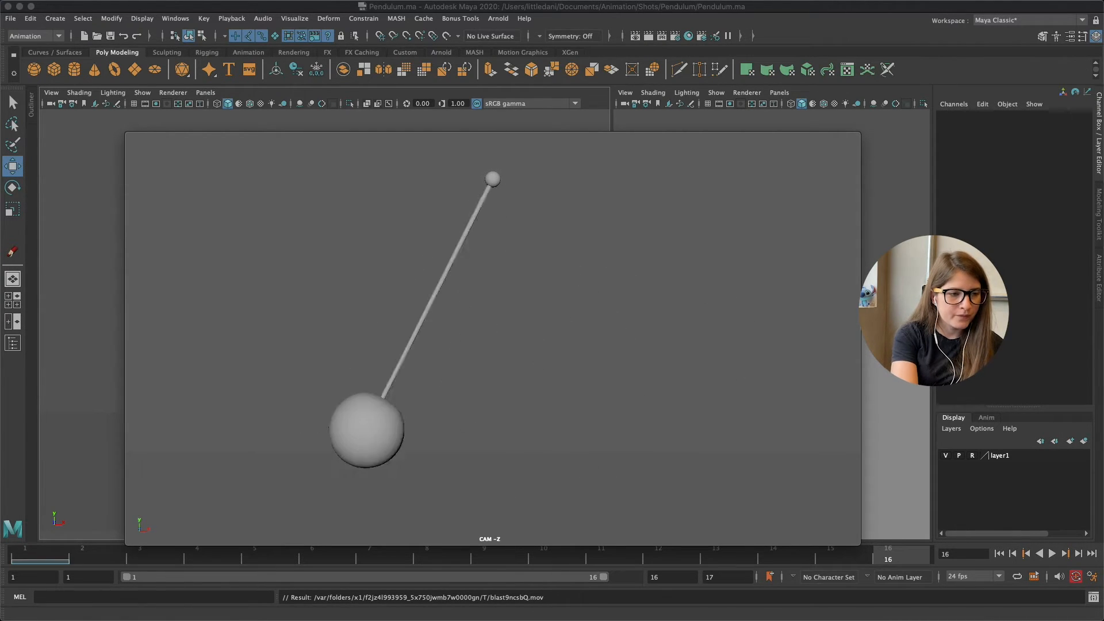
left_click_drag(502, 57, 766, 120)
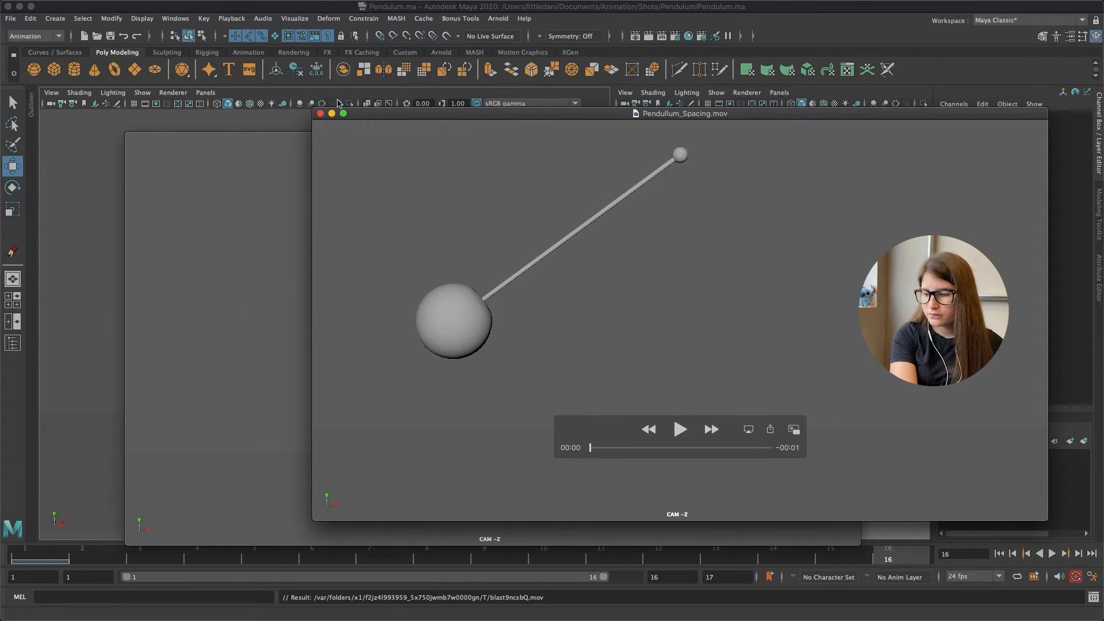
Arrange the two playblast movies side by side and play both on a loop to compare their spacing
left_click_drag(282, 139, 165, 137)
left_click_drag(730, 132, 583, 219)
left_click(645, 198)
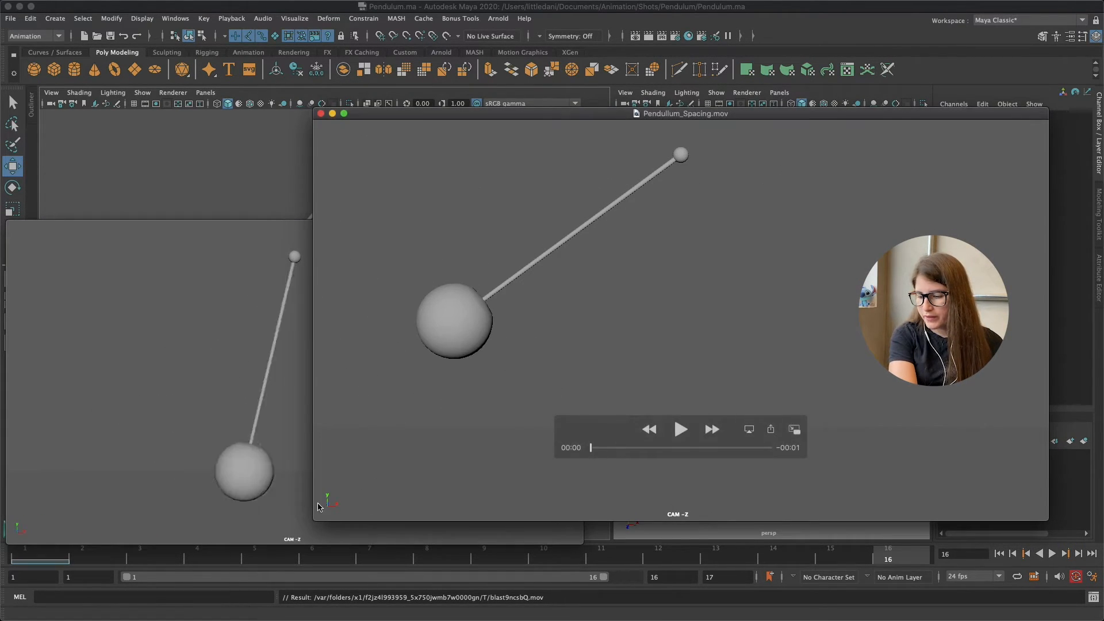
left_click_drag(312, 520, 478, 428)
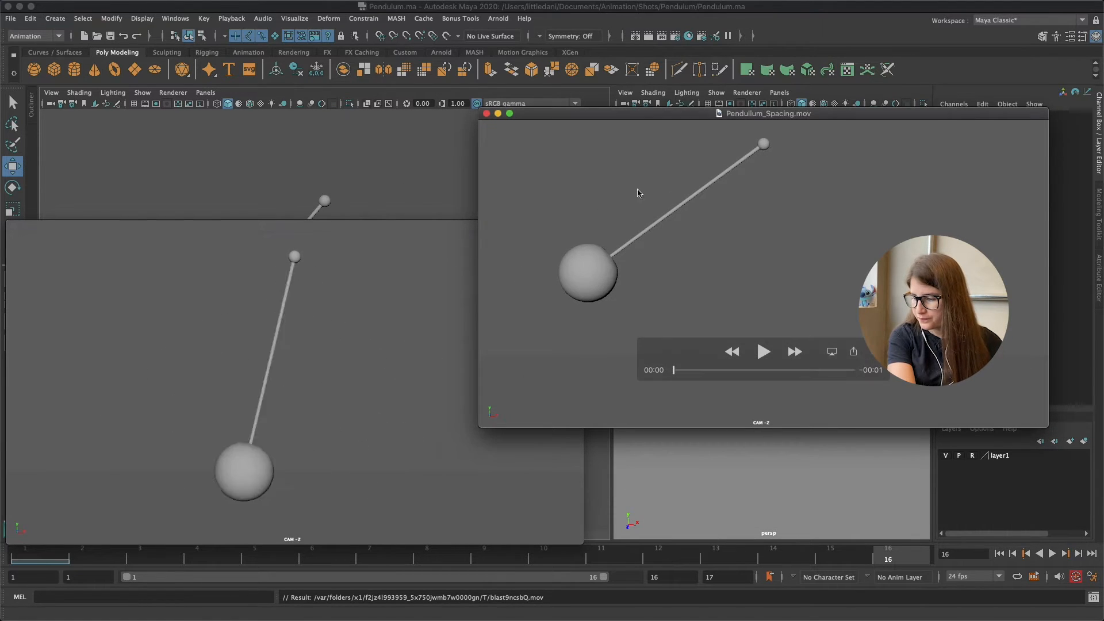
left_click(203, 6)
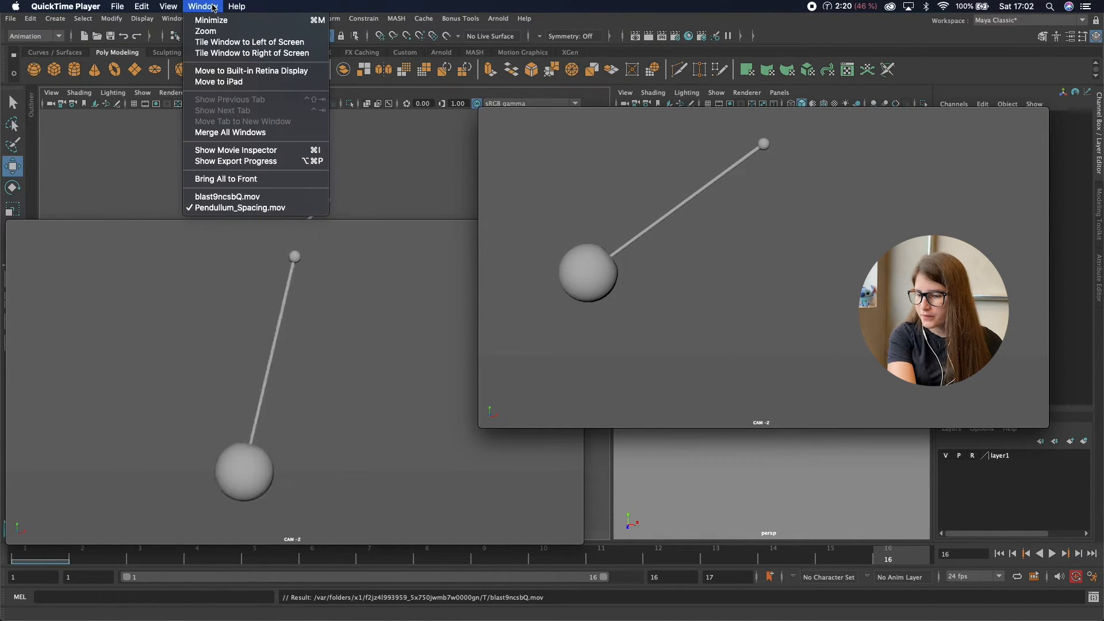
mouse_move(170, 7)
left_click(175, 236)
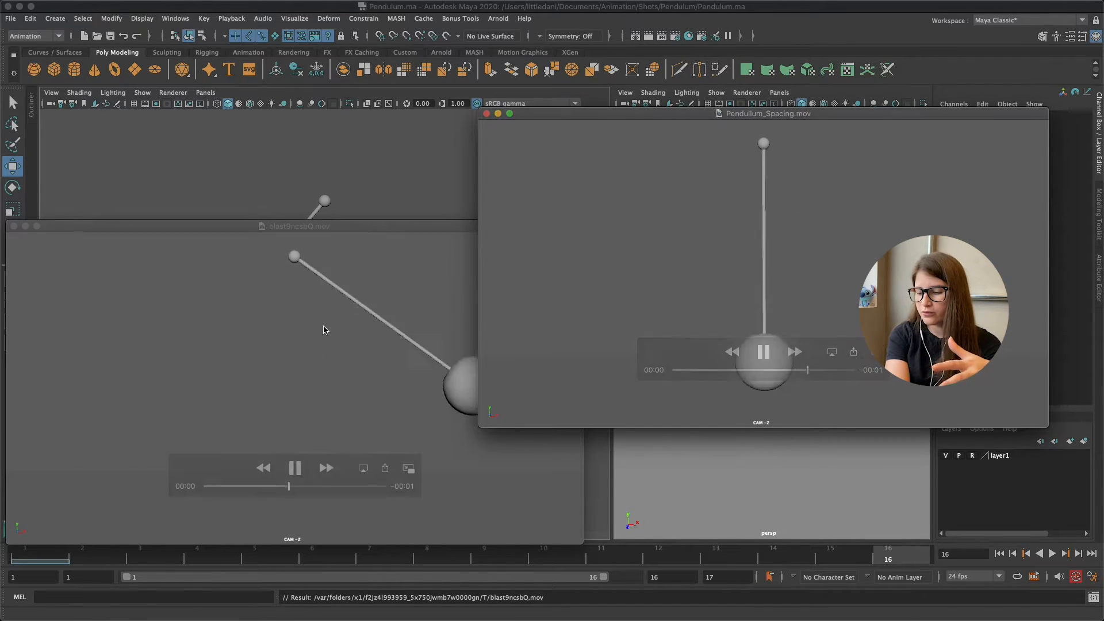
Stop the blast9ncsbQ.mov playback and close both playblast movies
left_click(300, 323)
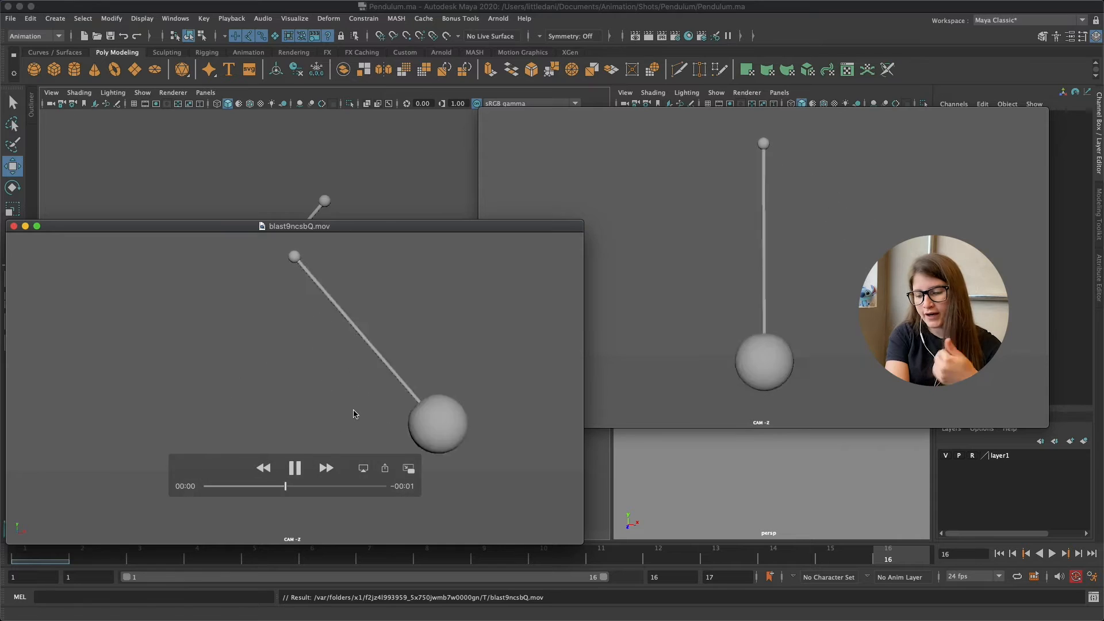
key("space")
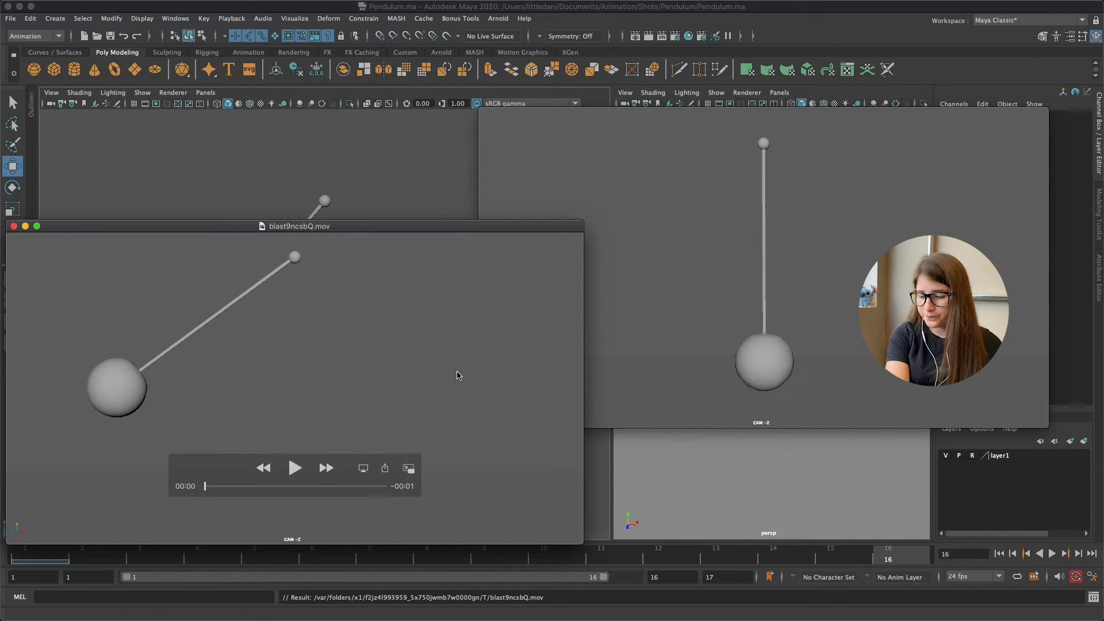
left_click(14, 226)
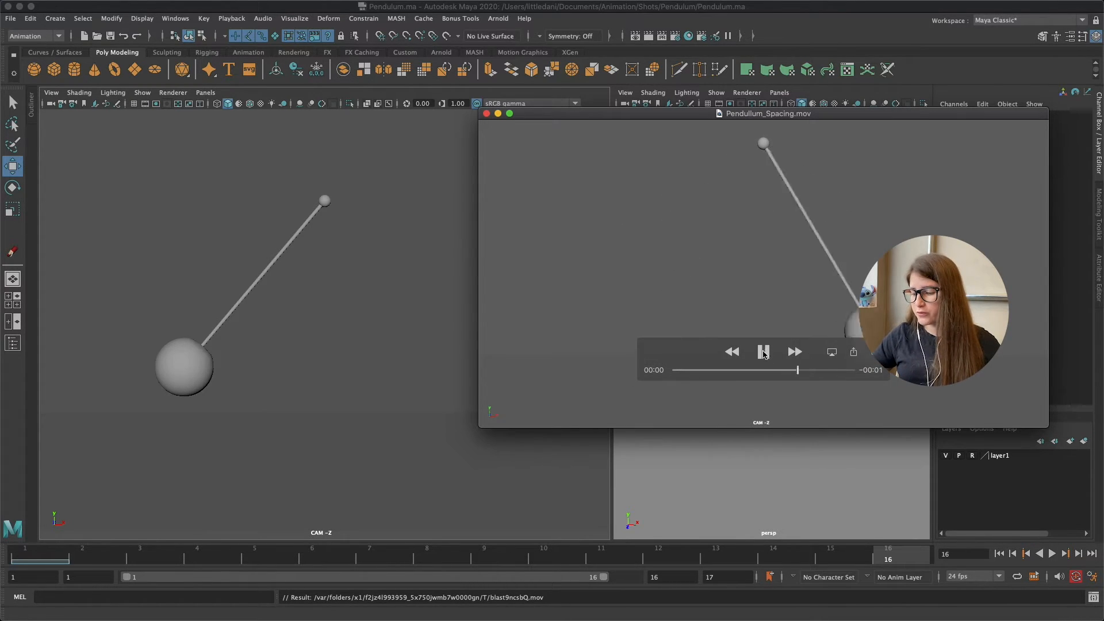
left_click(487, 114)
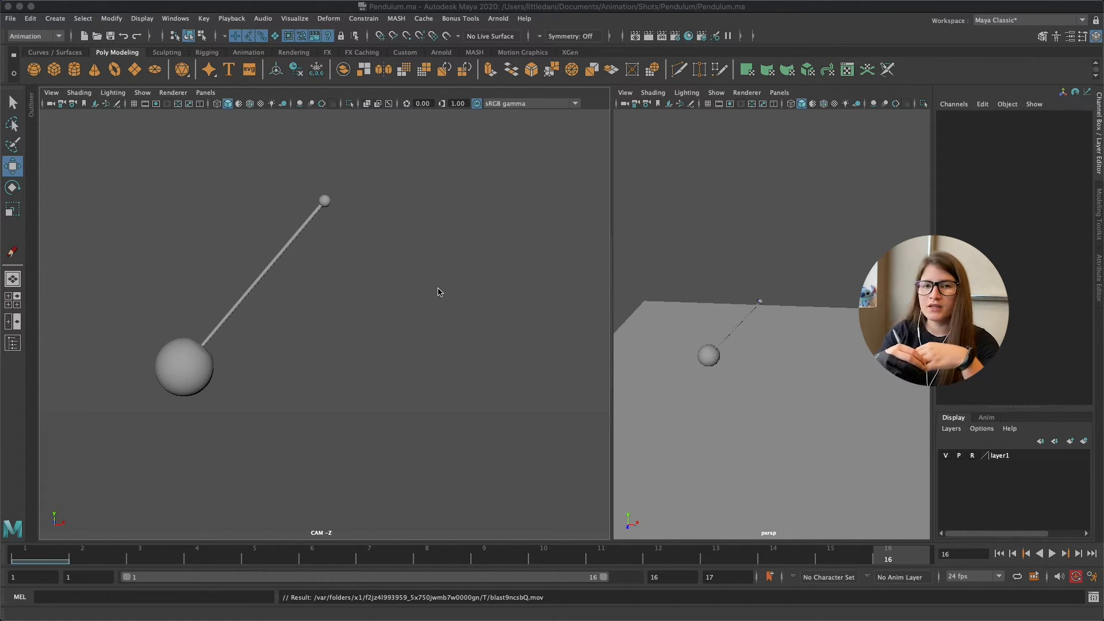
Select the pendulum control and undo the key deletions to restore its in-between keys
left_click(750, 284)
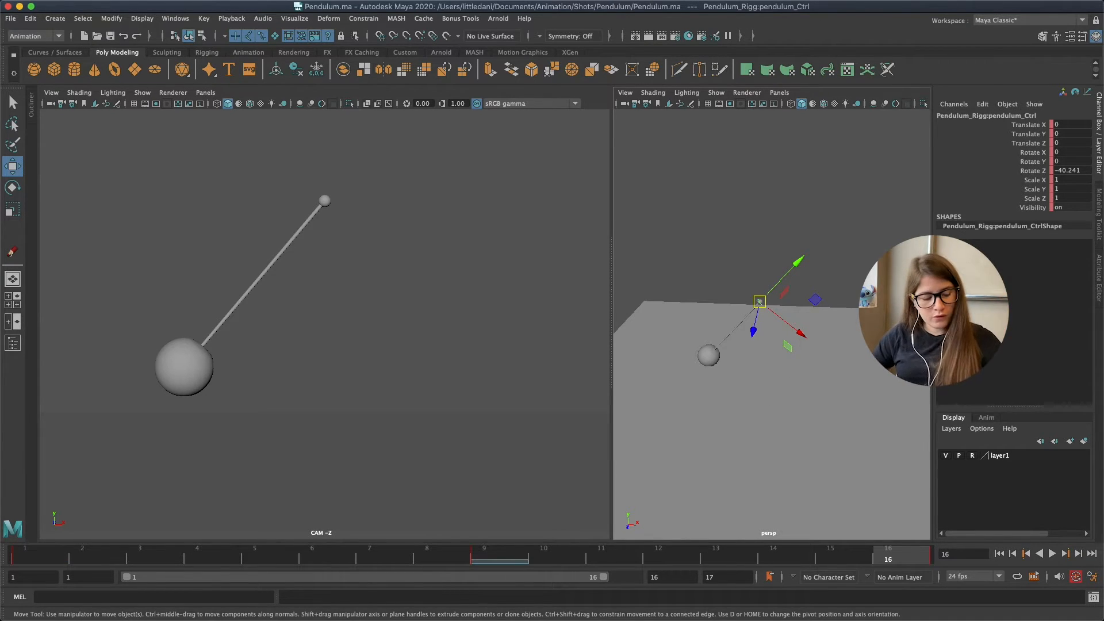
key("super+z")
key("super+z")
key("super+z")
key("super+z")
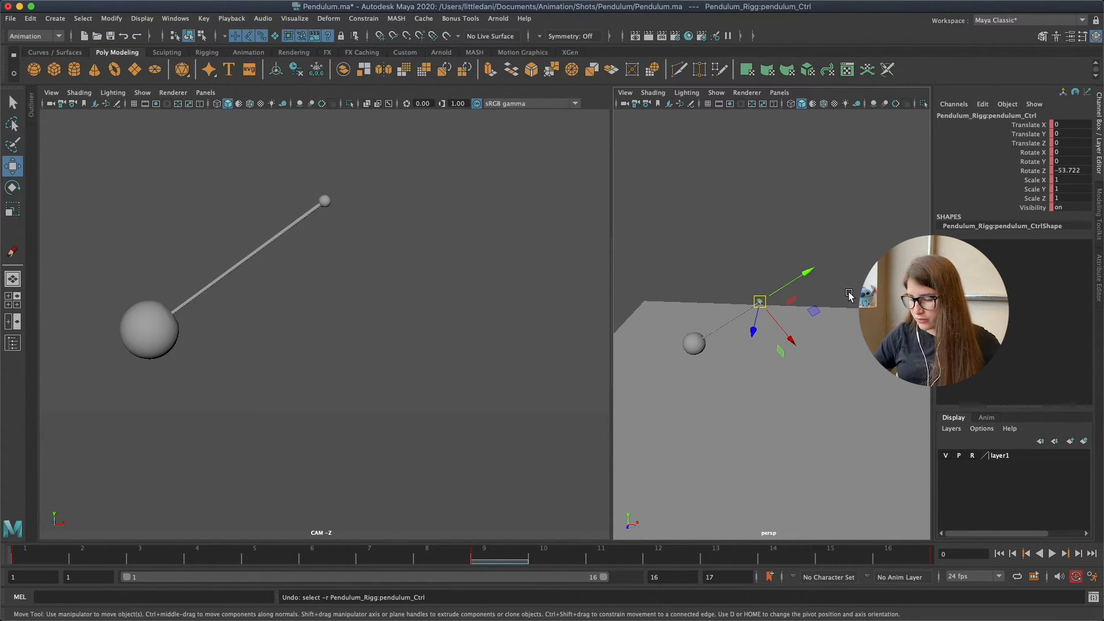
key("super+z")
key("super+z")
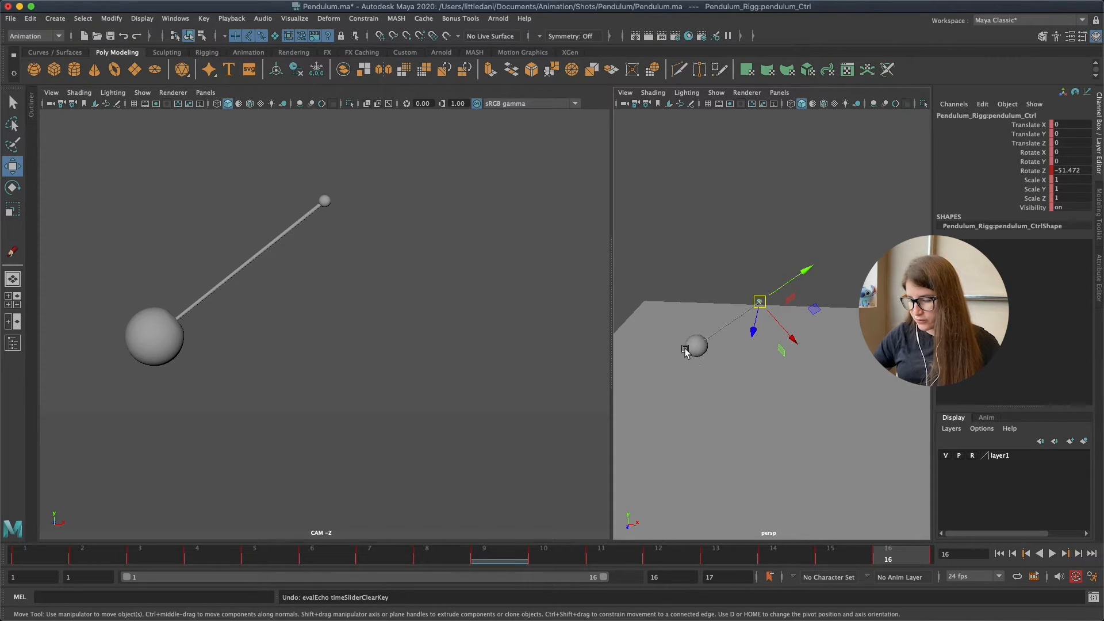
Set the animation end time to frame 40 and extend the playback range to frame 40
left_click(727, 577)
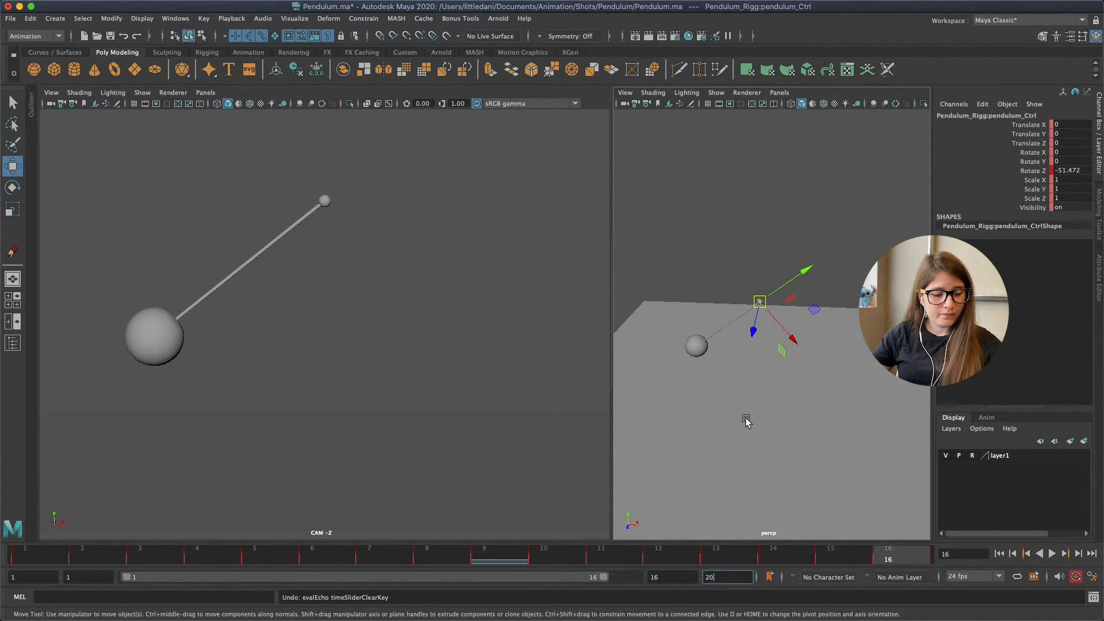
left_click_drag(592, 588, 712, 597)
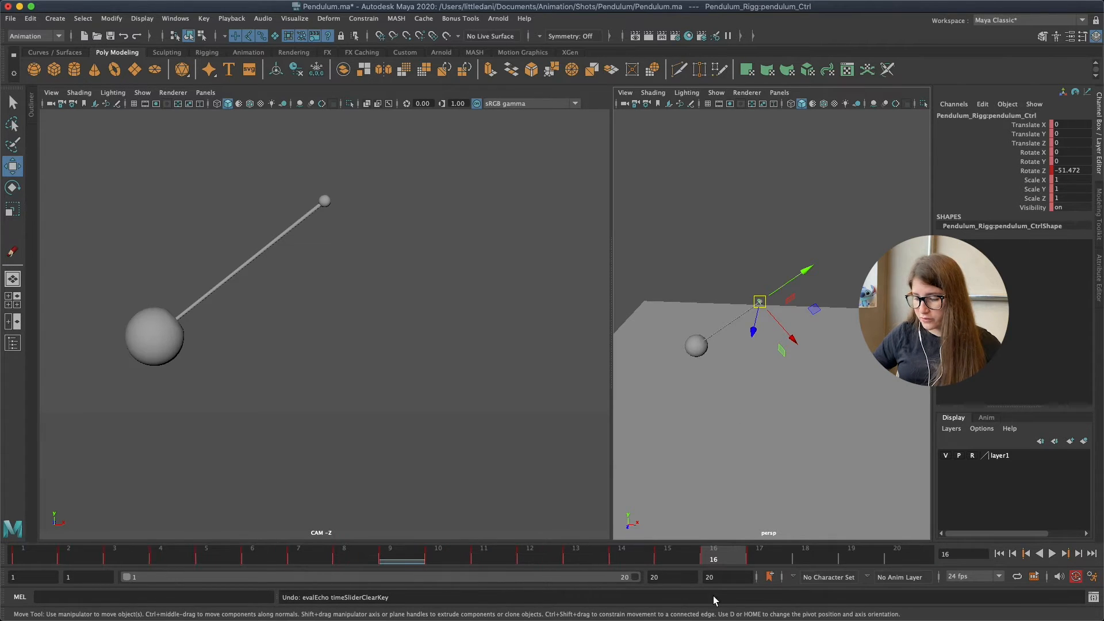
double_click(730, 579)
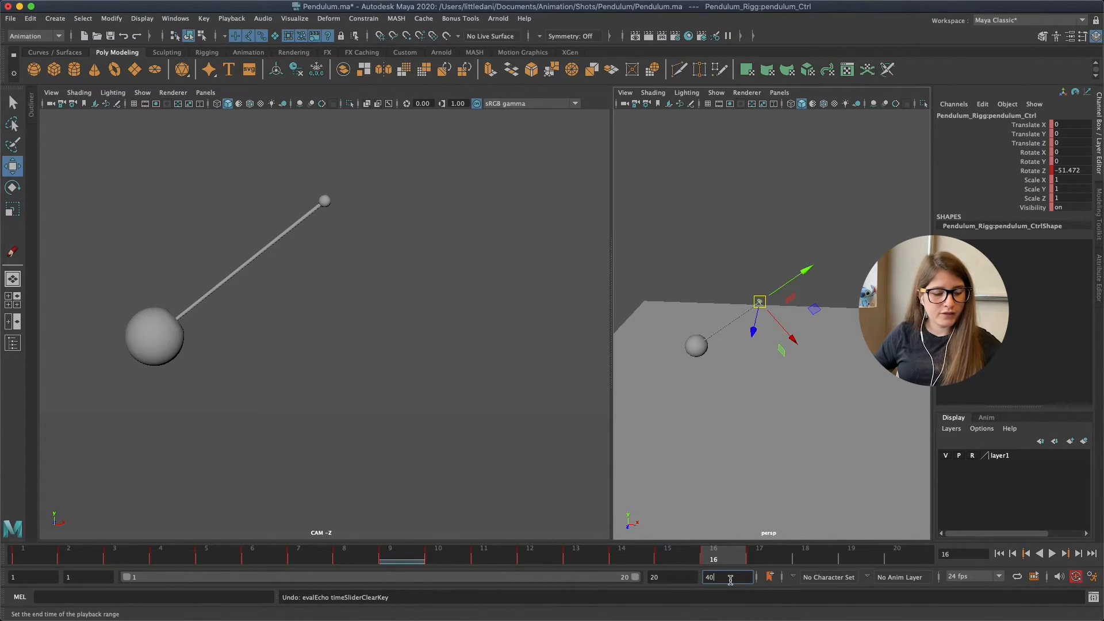
key("Return")
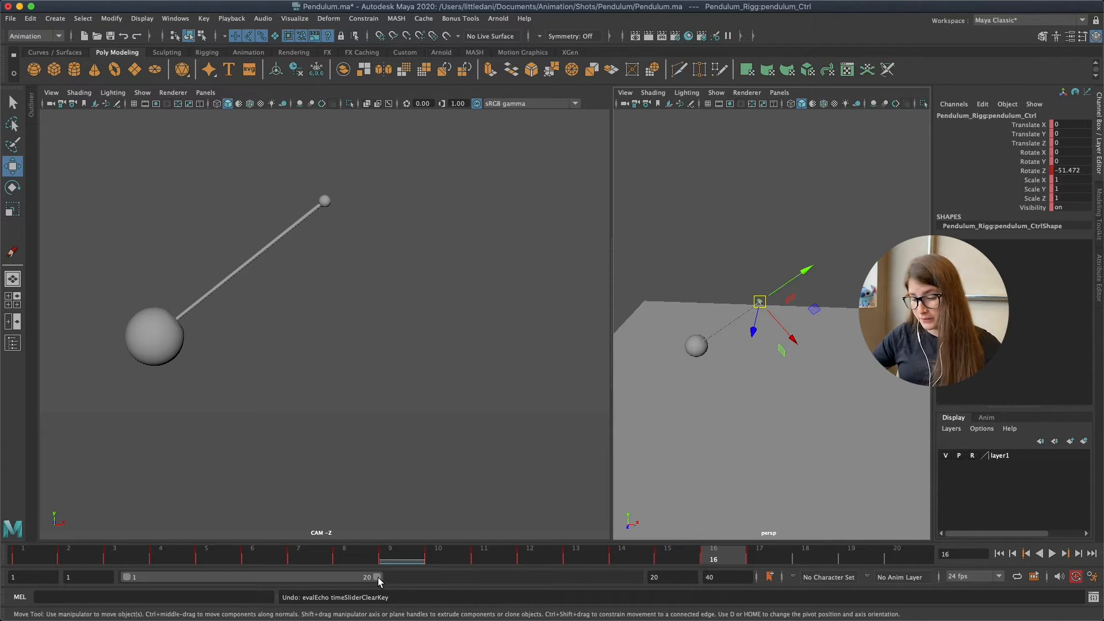
left_click_drag(378, 578, 634, 577)
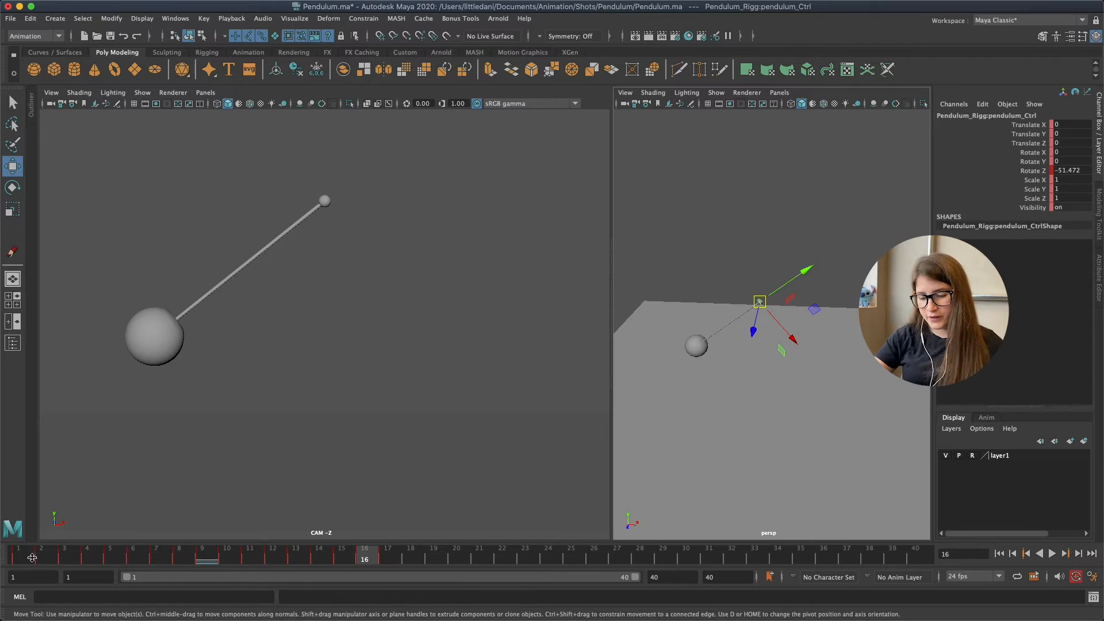
Play the pendulum swing and scrub from frame 1 to frame 18 to review the motion
key("alt+v")
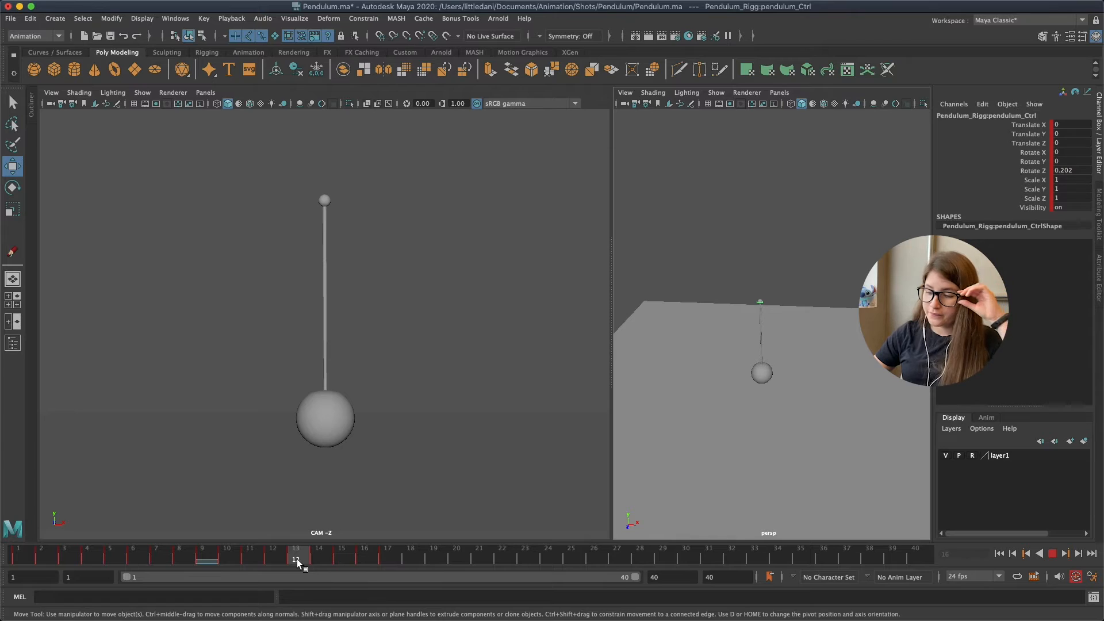
left_click(315, 558)
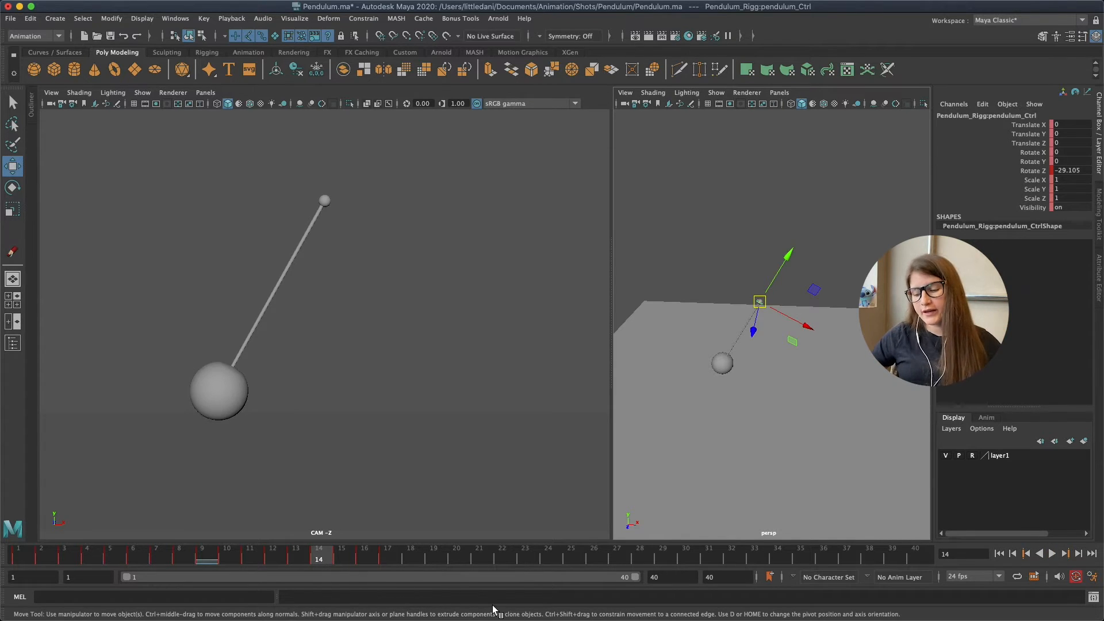
mouse_move(26, 562)
left_mouse_down()
mouse_move(302, 568)
mouse_move(395, 558)
left_mouse_up()
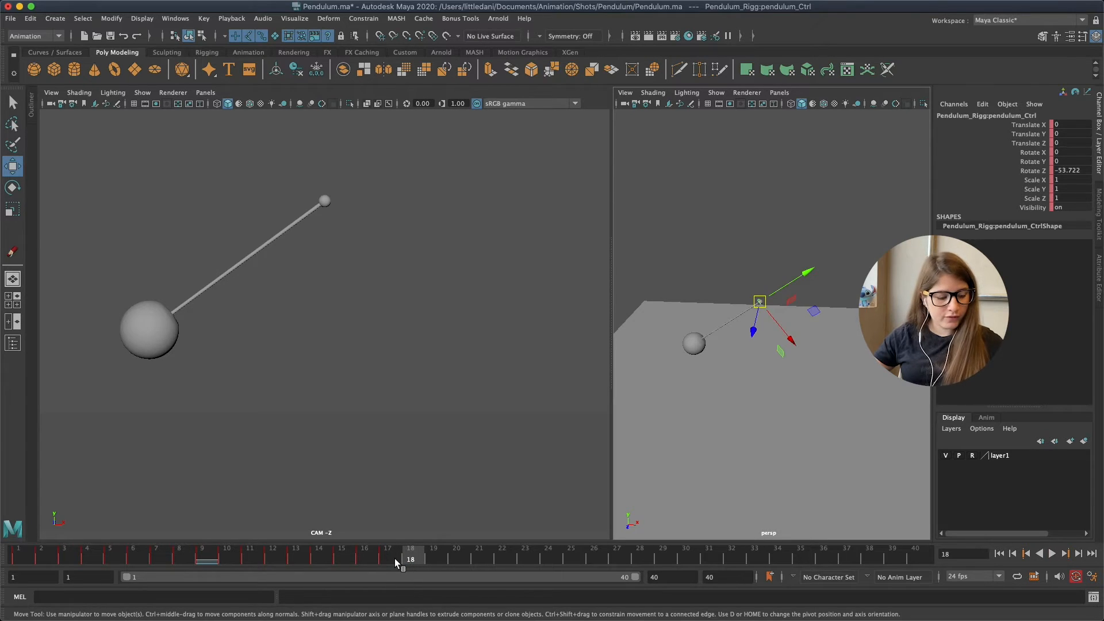
Open the pendulum control's curves in the Graph Editor and play and scrub the swing alongside them
key("ctrl+g")
left_click_drag(841, 186, 754, 208)
left_click_drag(979, 202, 1042, 212)
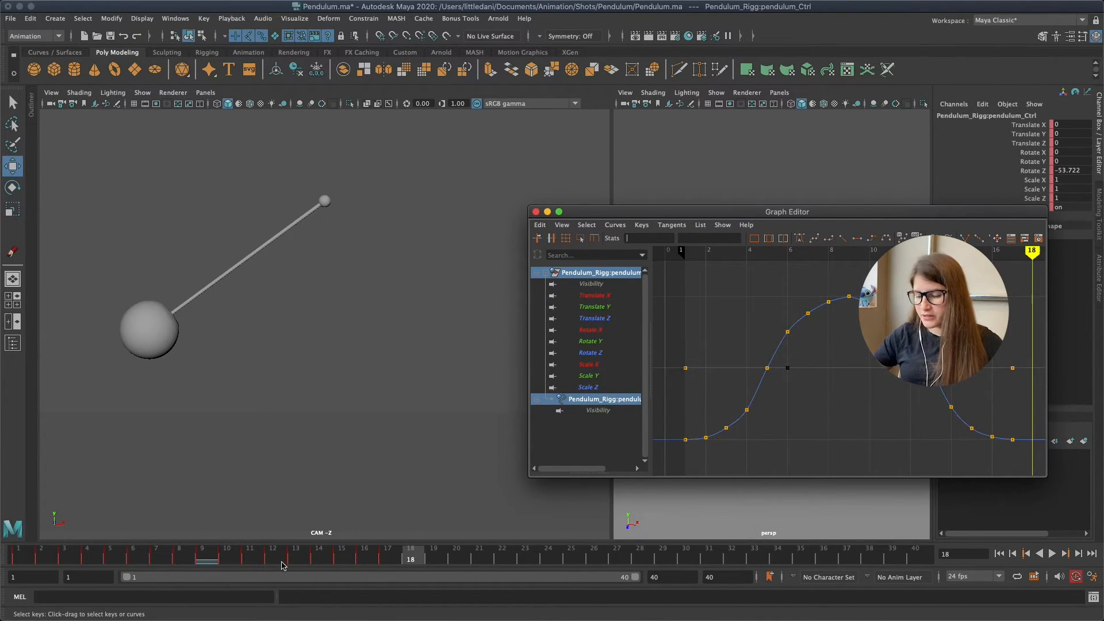
left_click(18, 561)
key("alt+v")
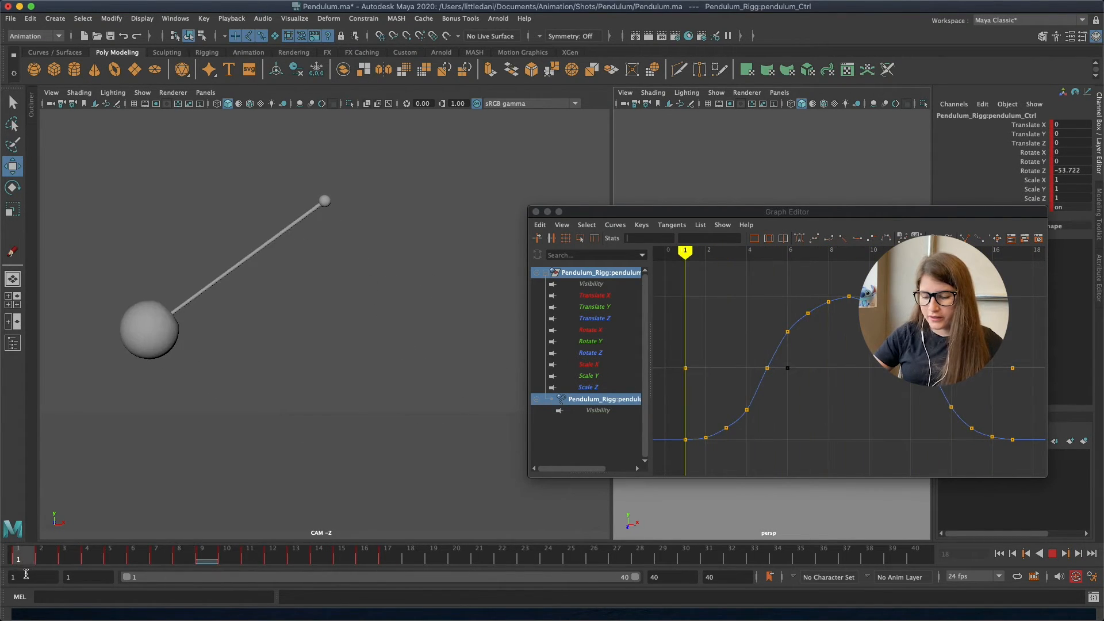
mouse_move(348, 570)
left_mouse_down()
mouse_move(21, 566)
mouse_move(386, 569)
mouse_move(40, 569)
left_mouse_up()
Examine the extreme keys on frames 1, 9 and 17 and the in-between keys on frames 4 and 5 in the Graph Editor
left_click_drag(721, 206, 723, 167)
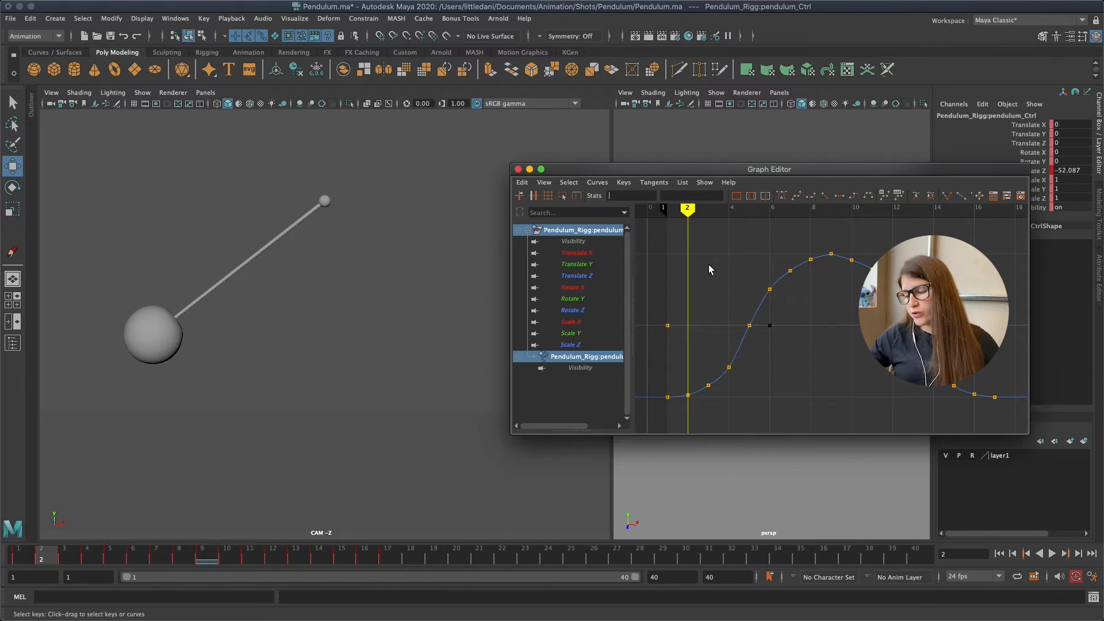
mouse_move(687, 210)
left_mouse_down()
mouse_move(672, 211)
mouse_move(759, 244)
mouse_move(796, 245)
mouse_move(702, 270)
left_mouse_up()
left_click_drag(659, 380, 674, 420)
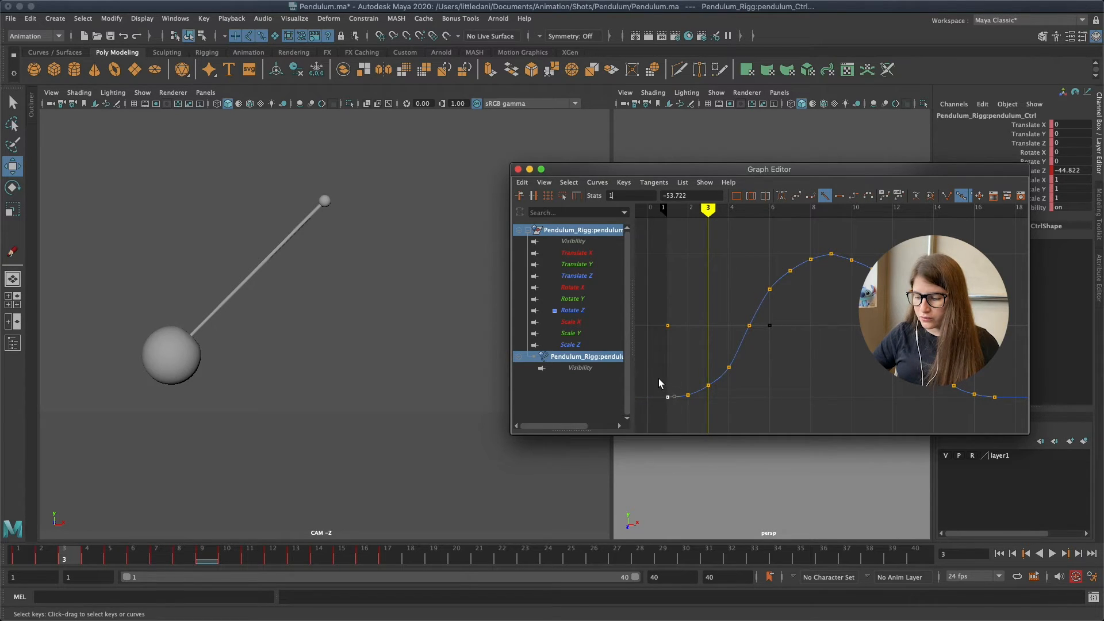
left_click_drag(839, 270, 823, 241)
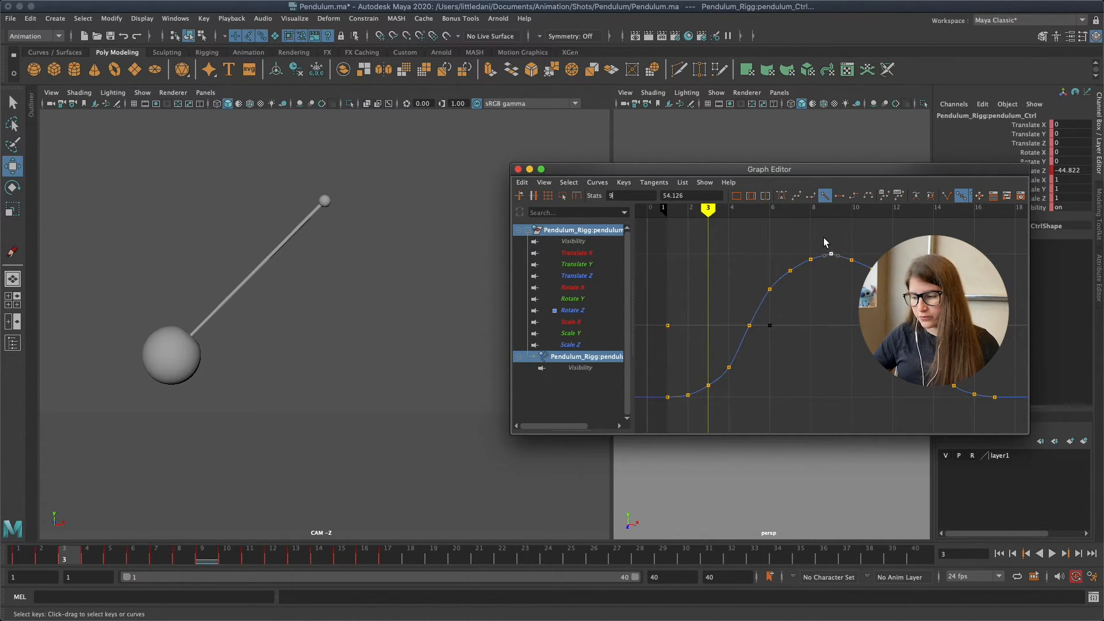
left_click_drag(1008, 425, 1007, 424)
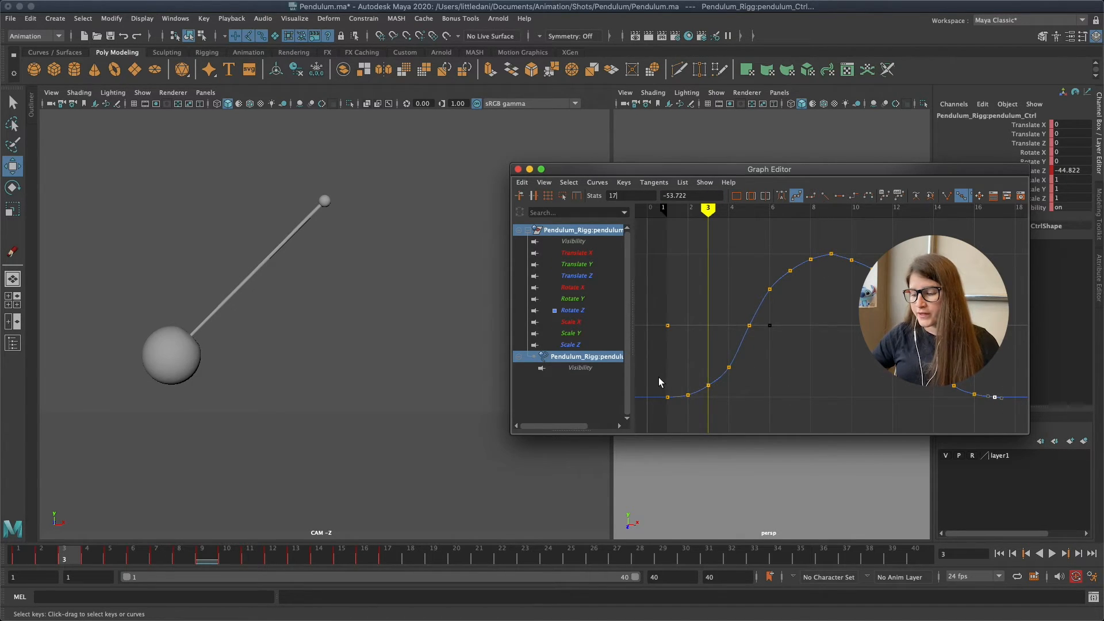
left_click(729, 367)
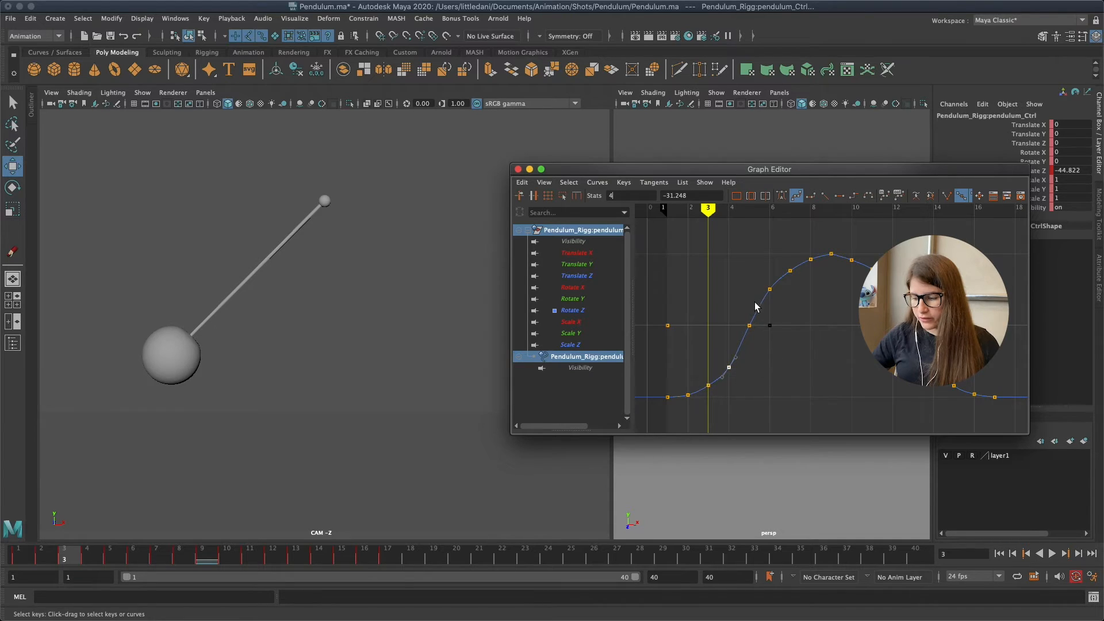
left_click_drag(742, 312, 767, 332)
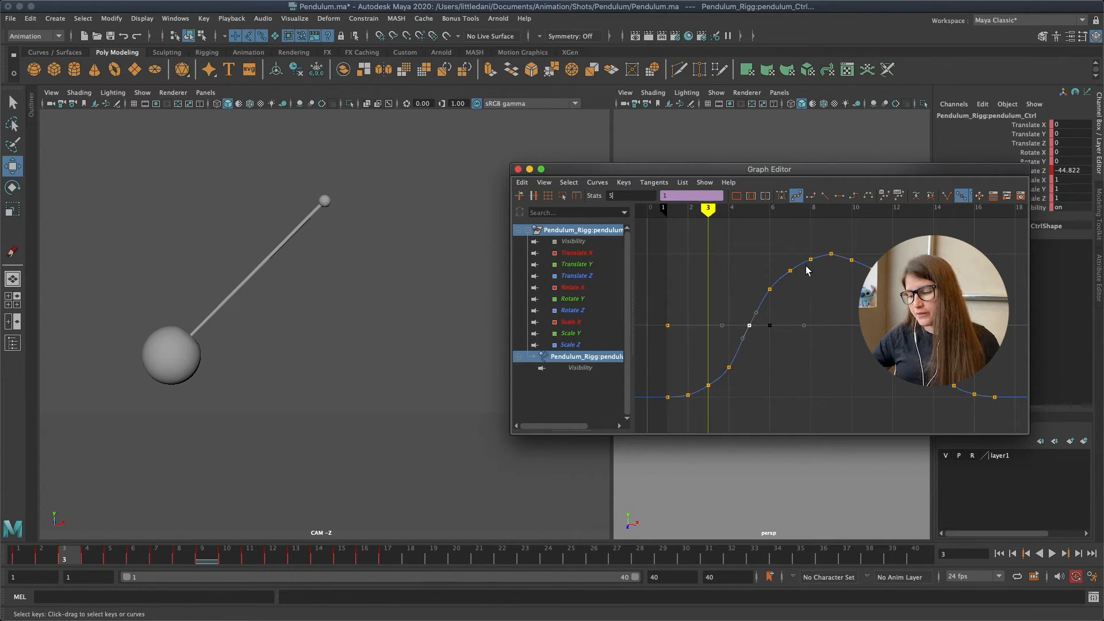
Return to frame 1 and show only the Rotate Z curve in the Graph Editor
left_click_drag(707, 209, 667, 210)
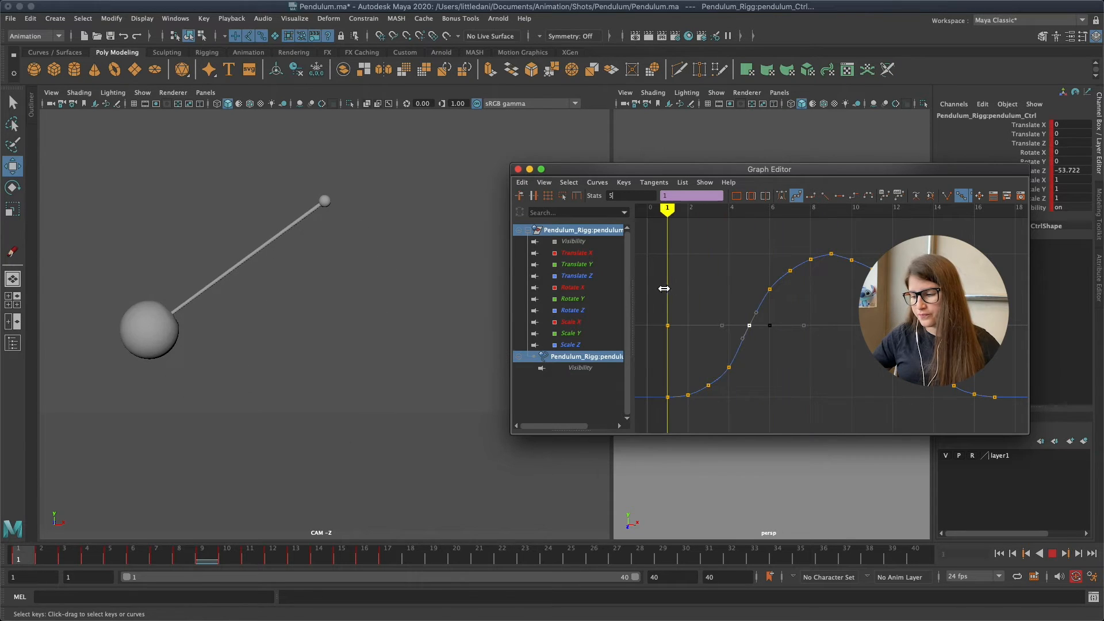
left_click(579, 276)
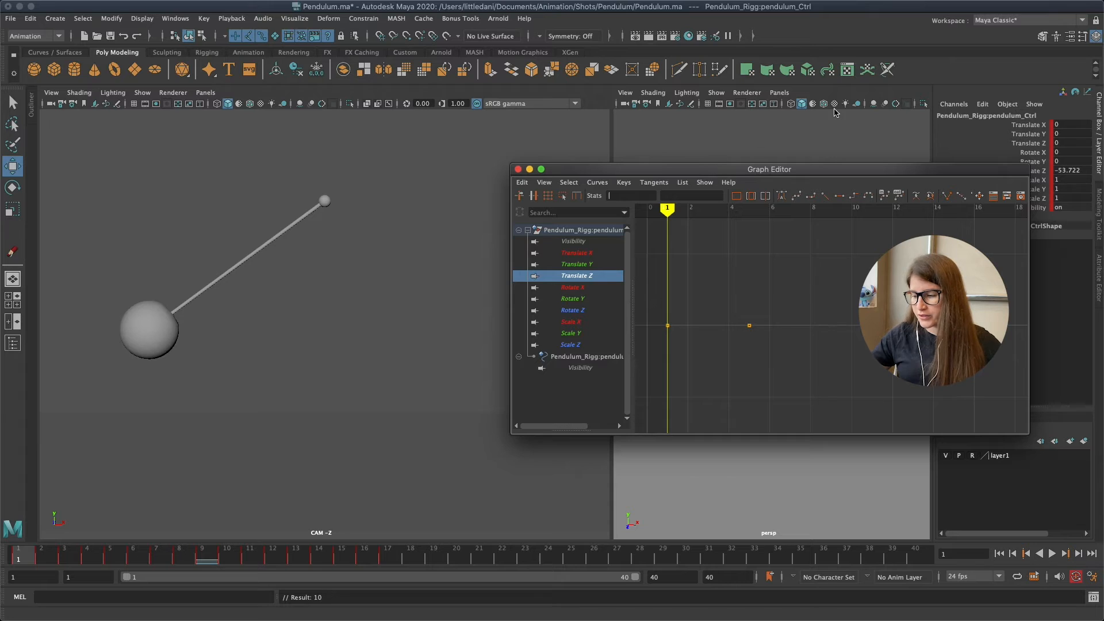
left_click(592, 310)
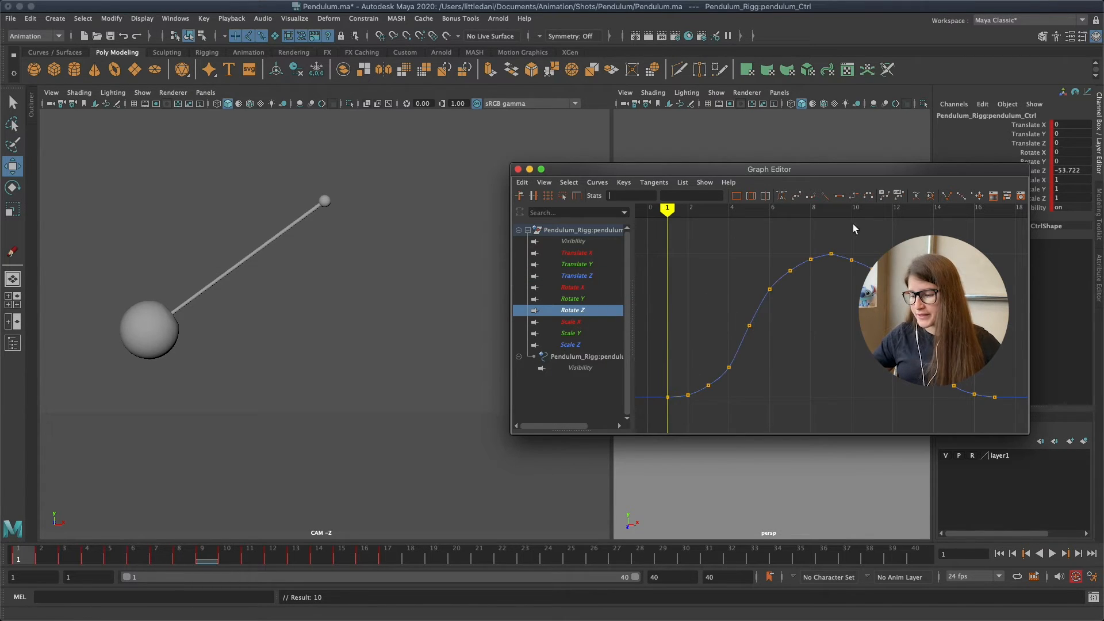
Try rotating the pendulum through its Rotate Z channel in the perspective view, and undo the rotation
left_click_drag(815, 172, 778, 384)
key("e")
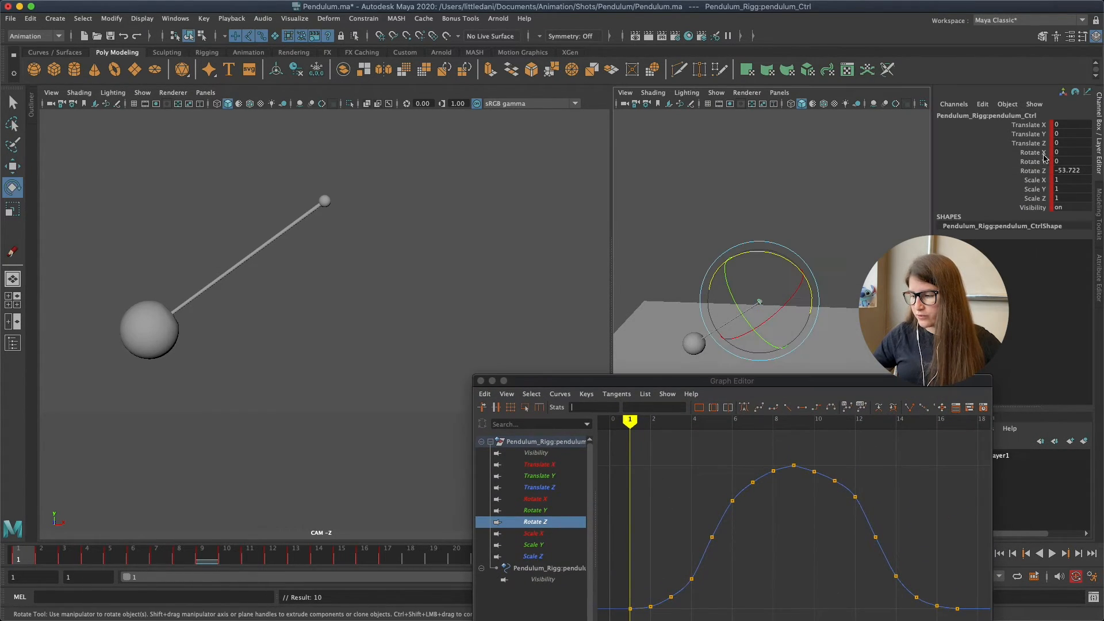
left_click(1035, 171)
middle_click_drag(835, 241, 830, 276)
key("ctrl+z")
left_click_drag(690, 381, 730, 188)
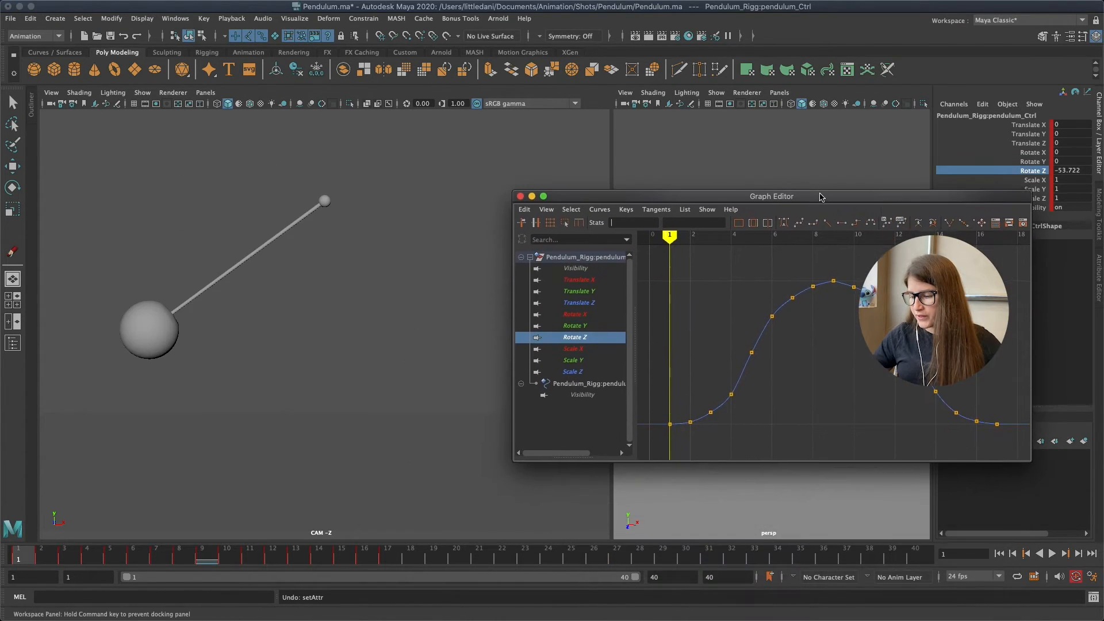
Examine the spacing of the keys between the extremes on the Rotate Z curve, selecting the keys from frame 1 onward
left_click_drag(675, 422, 676, 423)
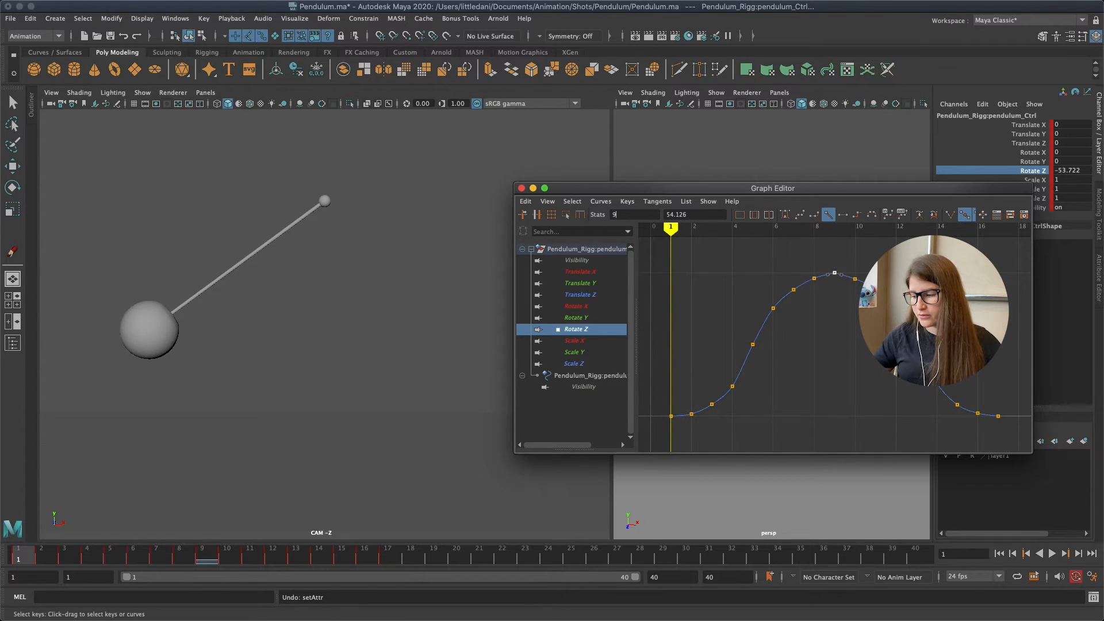
left_click(691, 414)
left_click(712, 404)
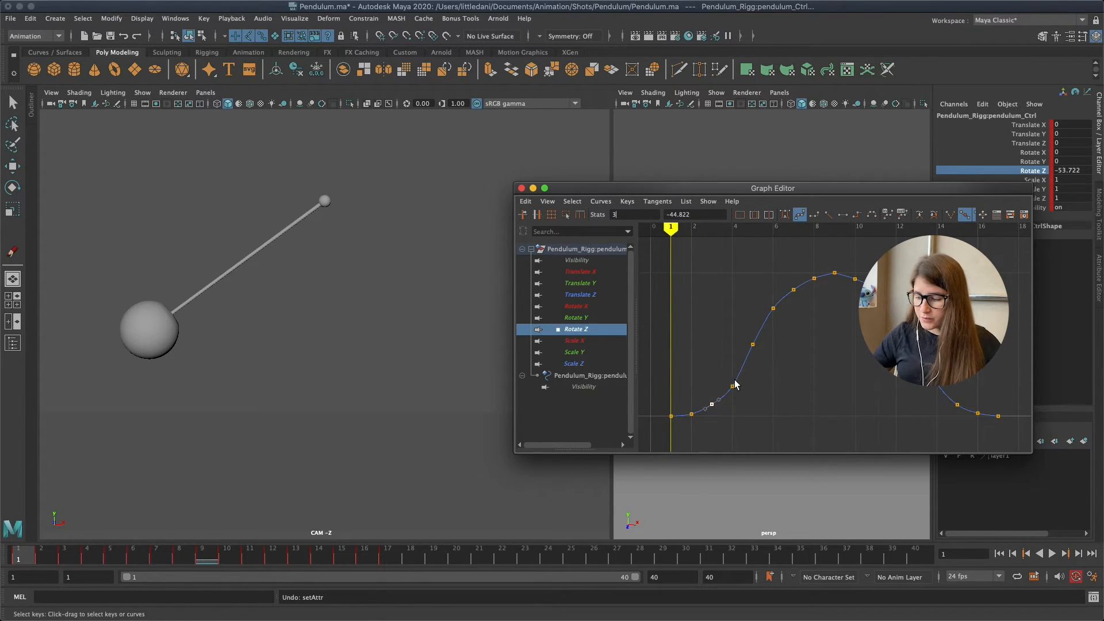
left_click_drag(674, 369, 741, 425)
left_click_drag(767, 368, 681, 430)
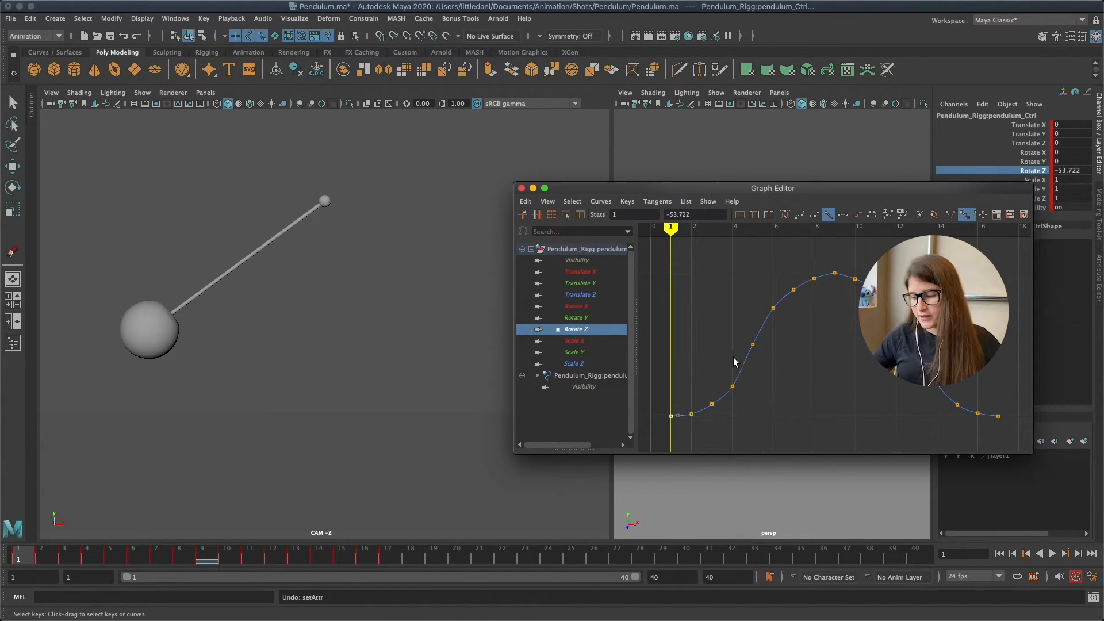
Examine the Rotate Z keys on frames 2 and 9, scrubbing through the swing between them in the Graph Editor
left_click(691, 414)
left_click_drag(671, 238, 795, 329)
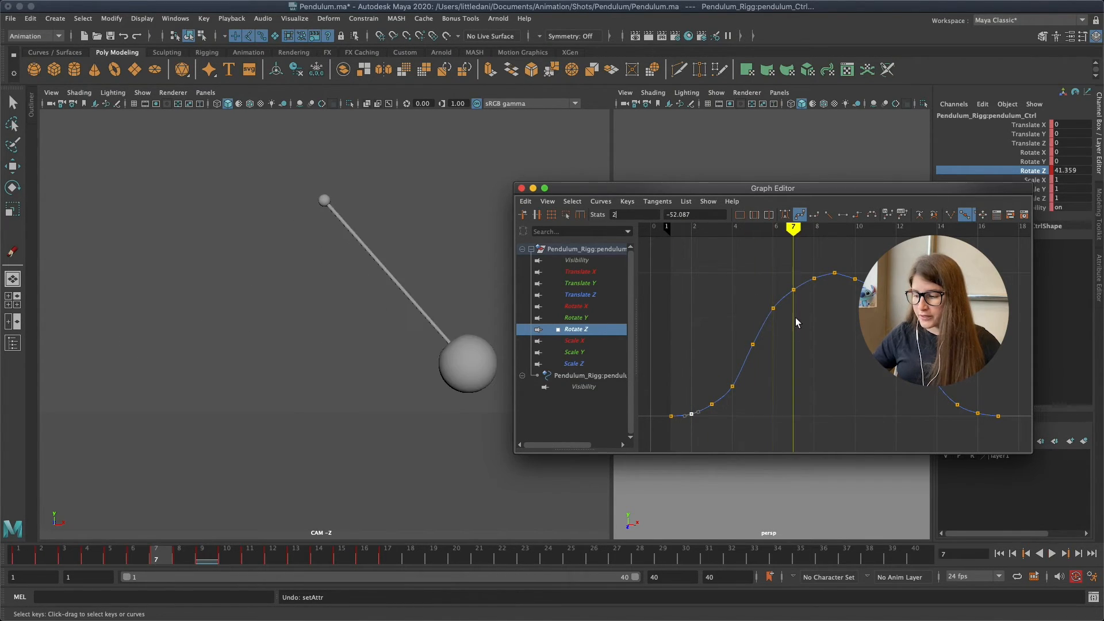
left_click_drag(794, 257, 833, 270)
left_click(834, 272)
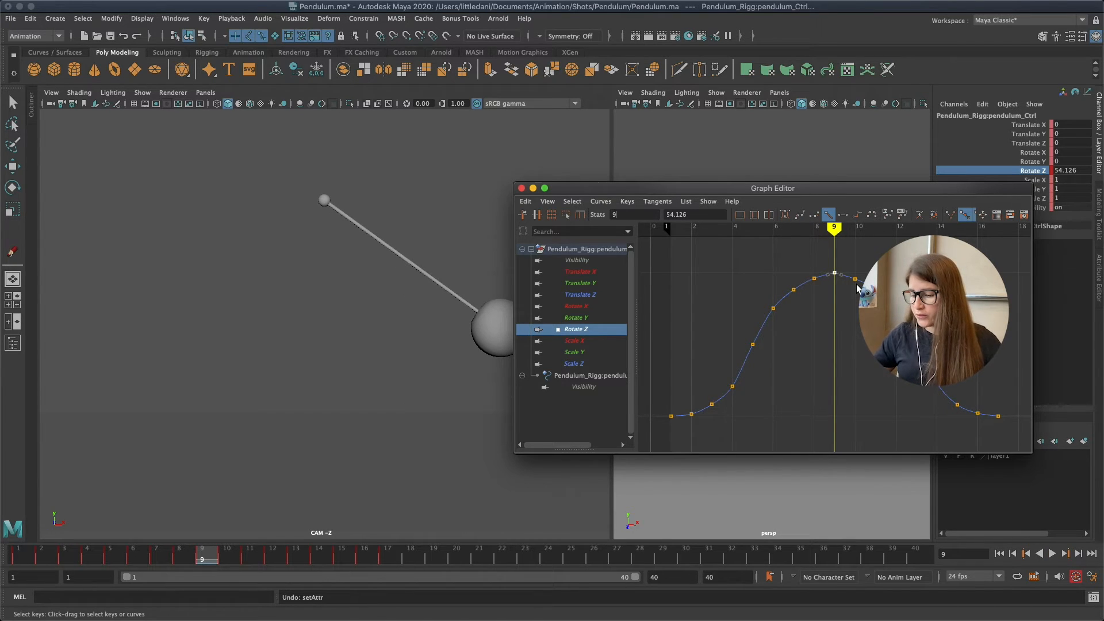
Move the Graph Editor aside, reselect the pendulum control with the Rotate tool active, and return to frame 1
left_click_drag(822, 188, 812, 242)
left_click(809, 258)
key("e")
left_click(737, 279)
left_click_drag(678, 282, 683, 282)
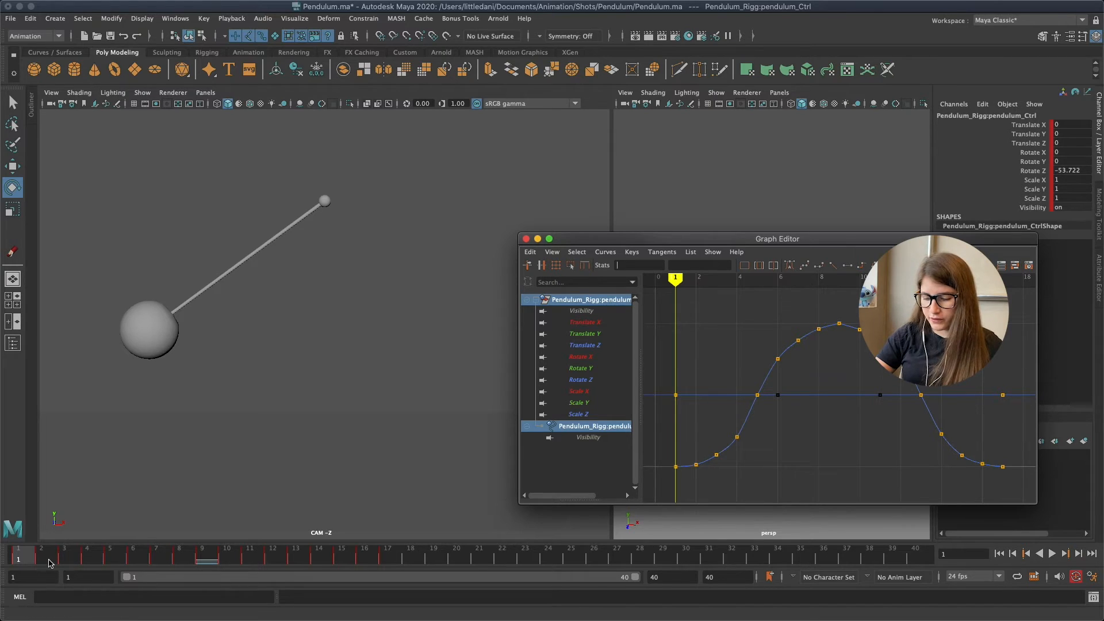
Shift all the pendulum's keys from frame 2 onward one frame later on the timeline
key("alt+v")
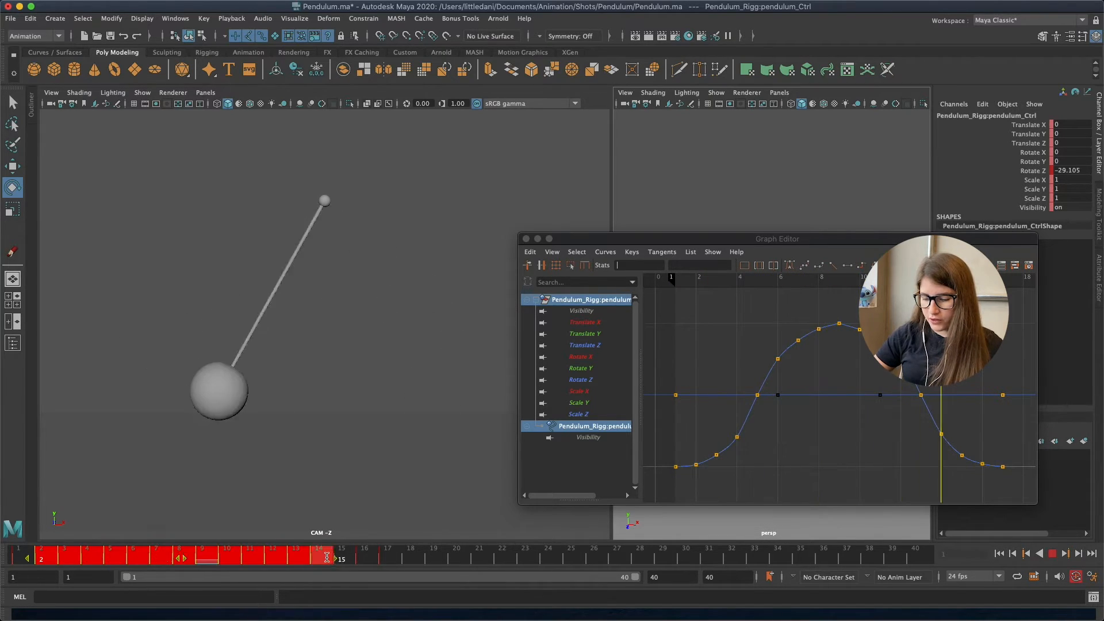
key("alt+v")
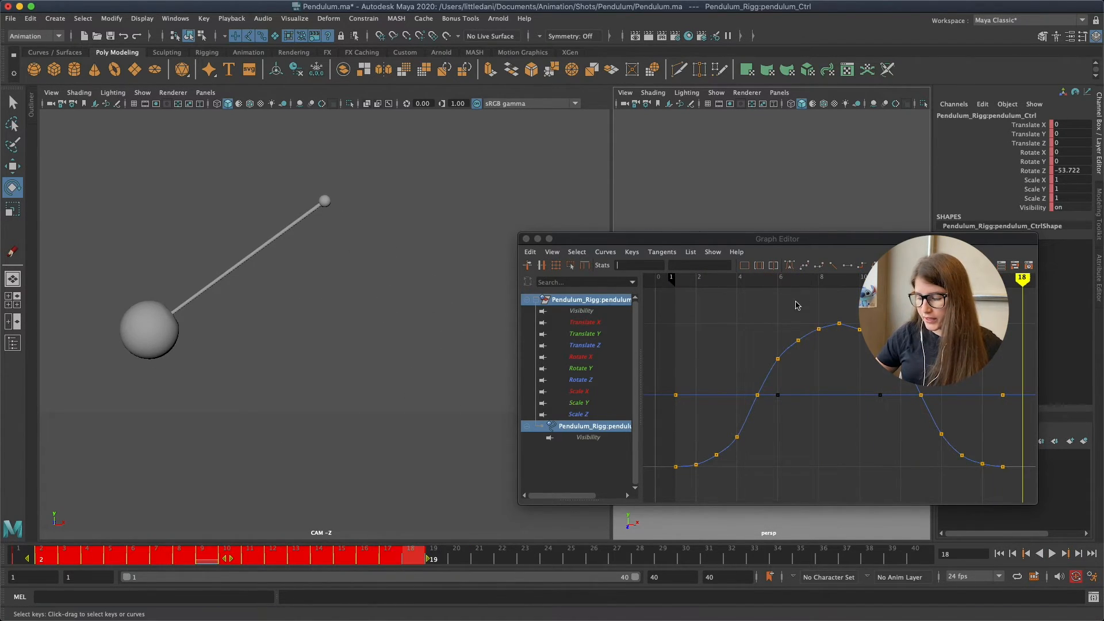
mouse_move(697, 290)
left_mouse_down()
mouse_move(674, 291)
mouse_move(757, 299)
mouse_move(736, 307)
left_mouse_up()
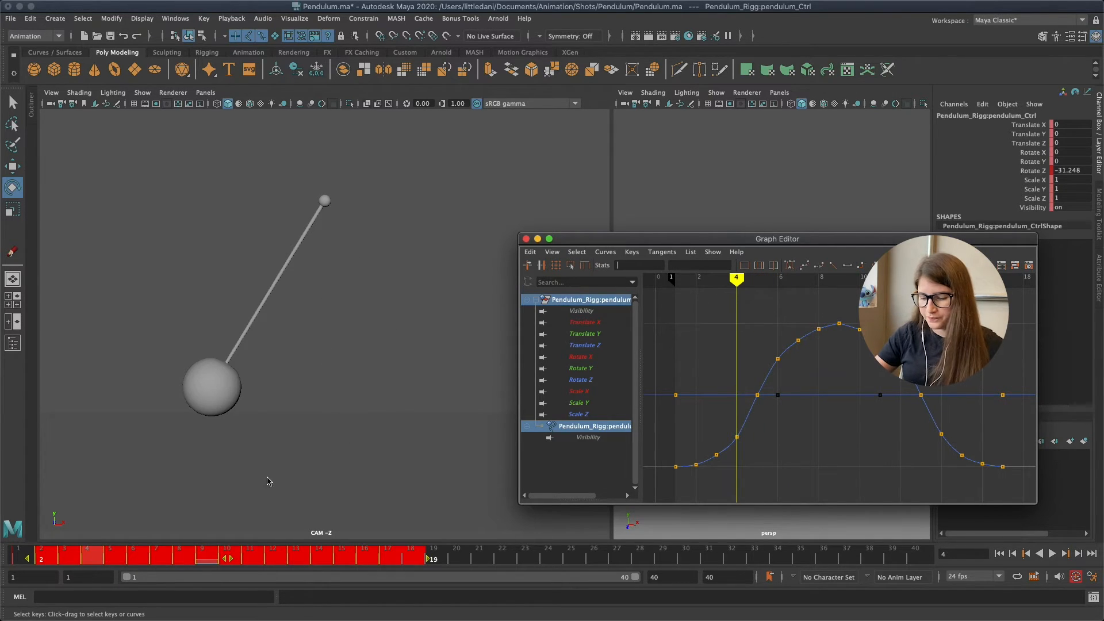
left_click_drag(234, 562, 258, 561)
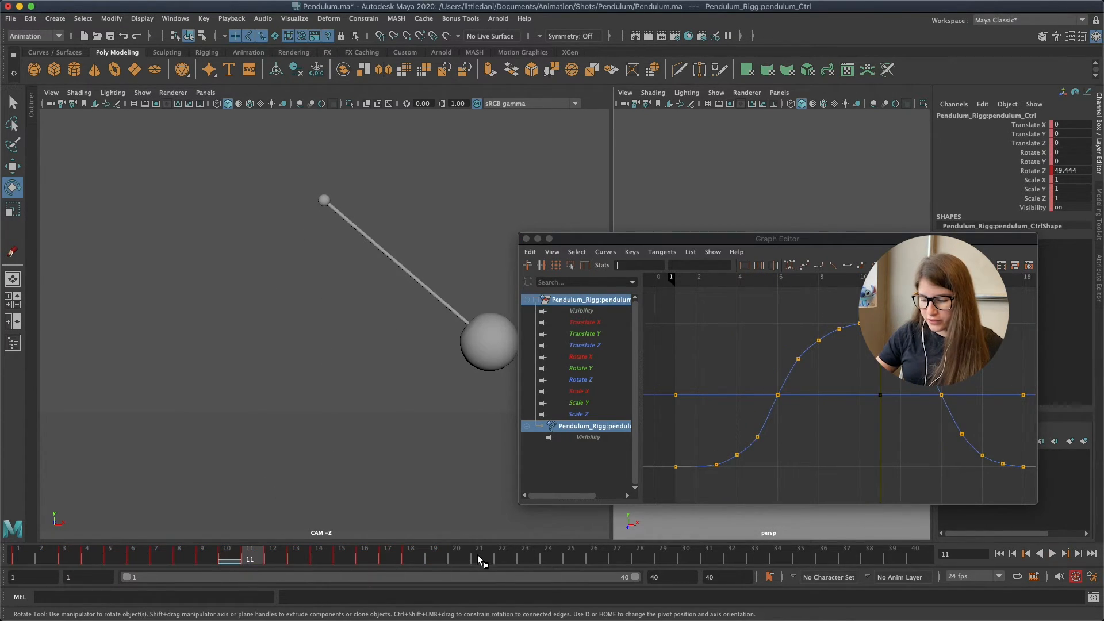
Shift the keys from frame 4 onward one frame later, and do the same for the keys from frame 6 onward
left_click_drag(86, 557, 426, 571, "shift")
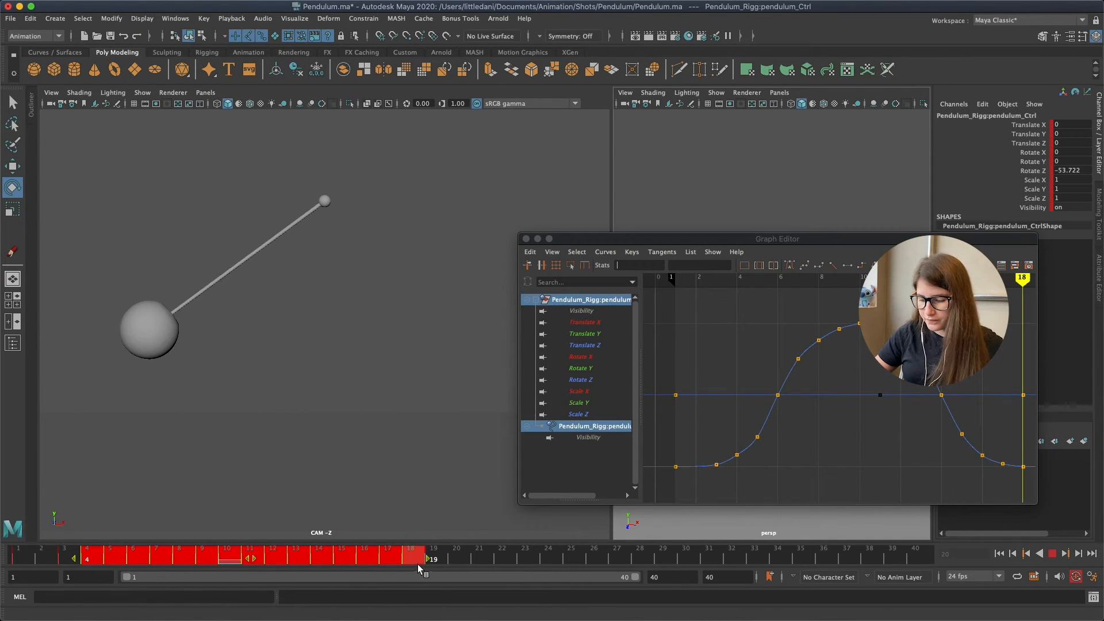
left_click_drag(261, 566, 284, 567)
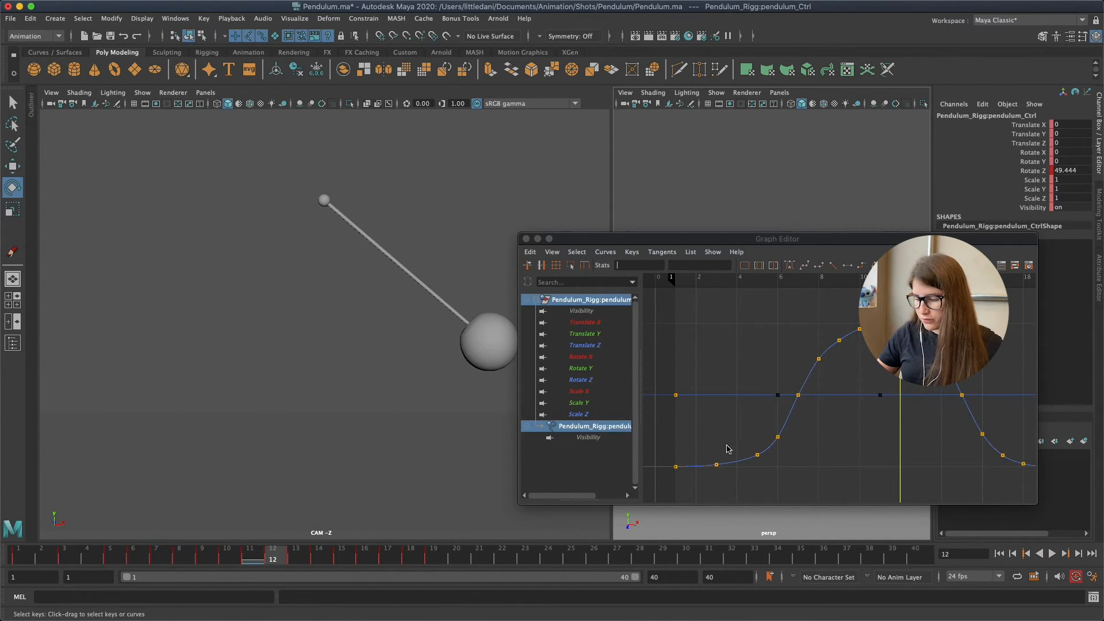
left_click_drag(136, 561, 432, 586, "shift")
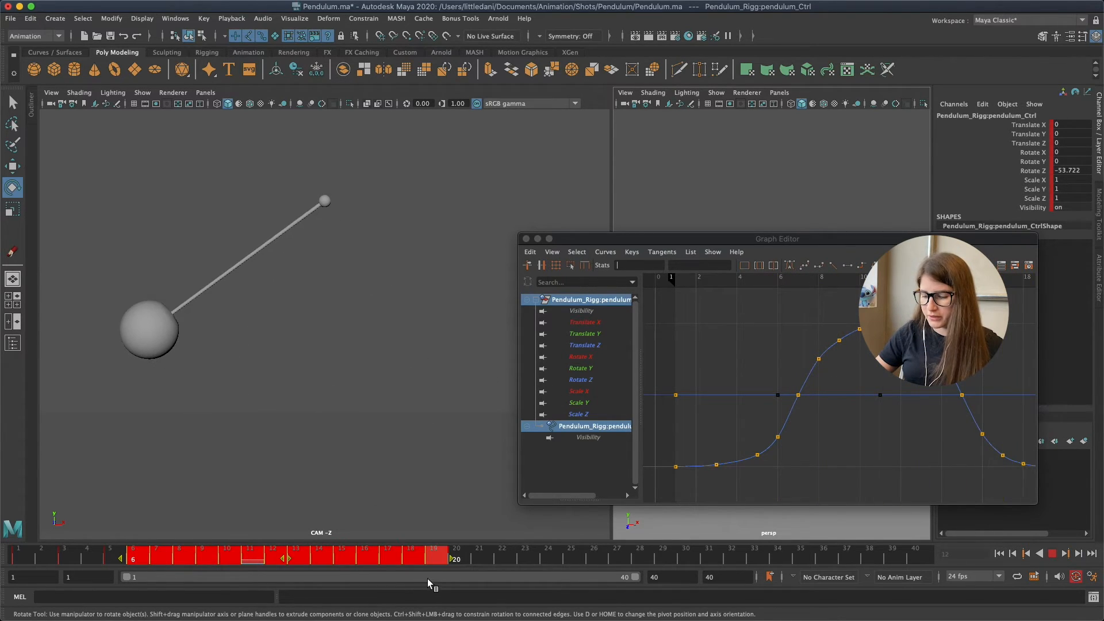
left_click_drag(295, 560, 315, 557)
left_click(315, 560)
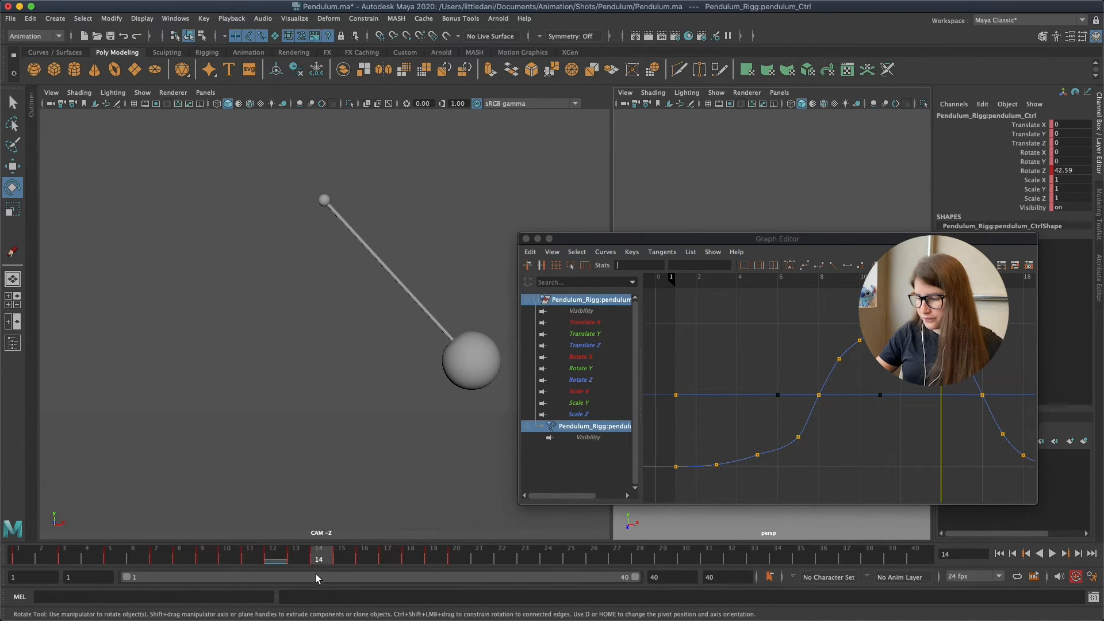
Check the pose at frame 9 and shift the keys from frame 10 onward one frame later
mouse_move(329, 619)
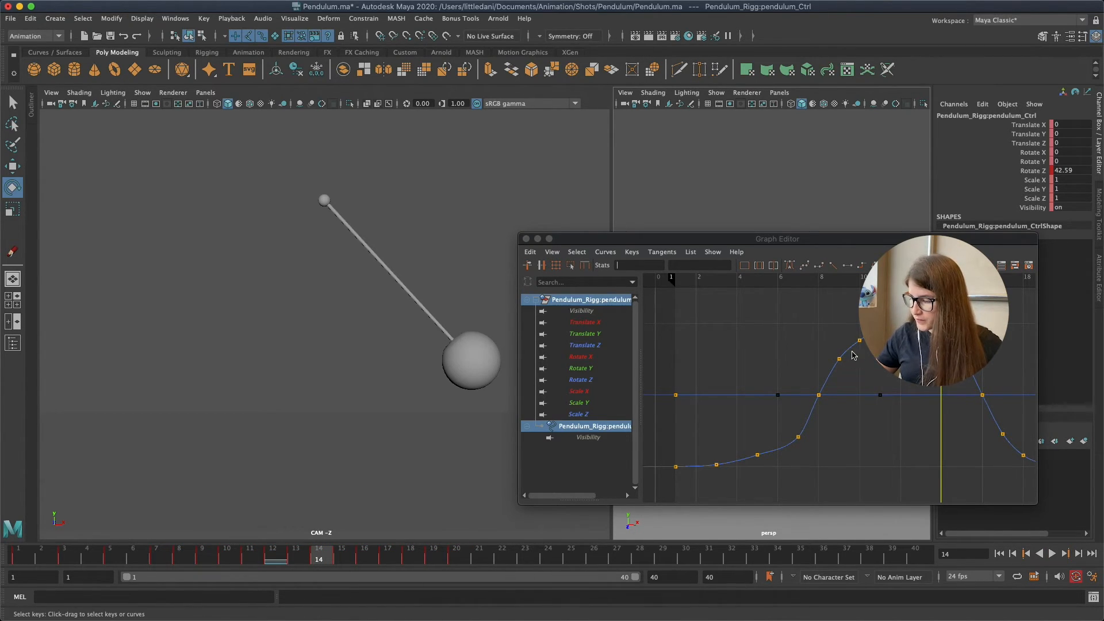
left_click(840, 279)
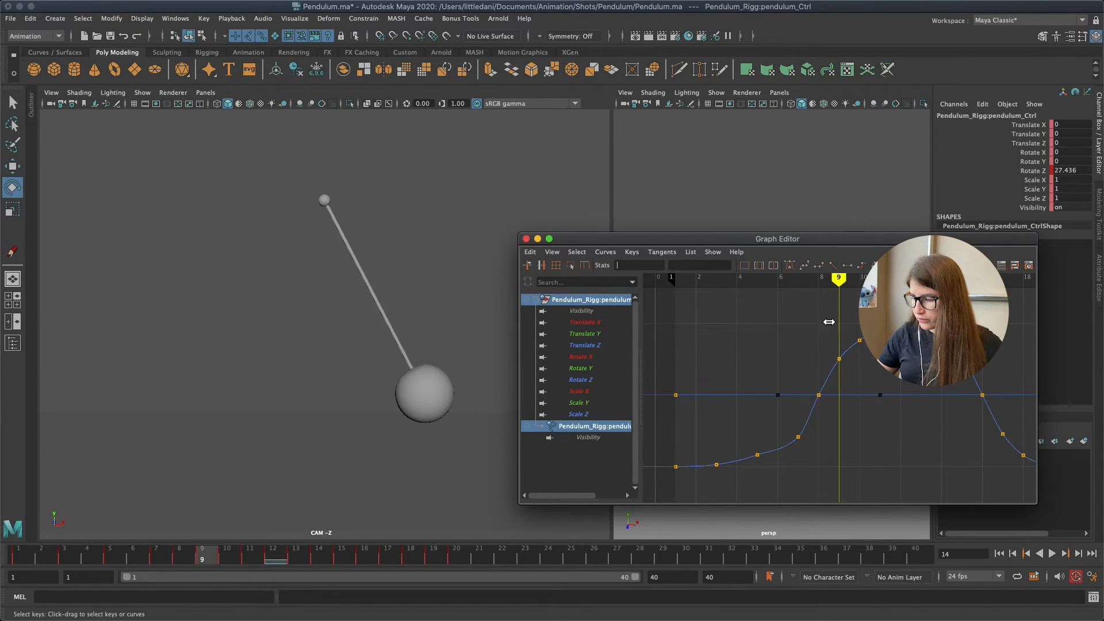
left_click_drag(230, 561, 460, 575, "shift")
left_click_drag(344, 561, 362, 564)
left_click(364, 563)
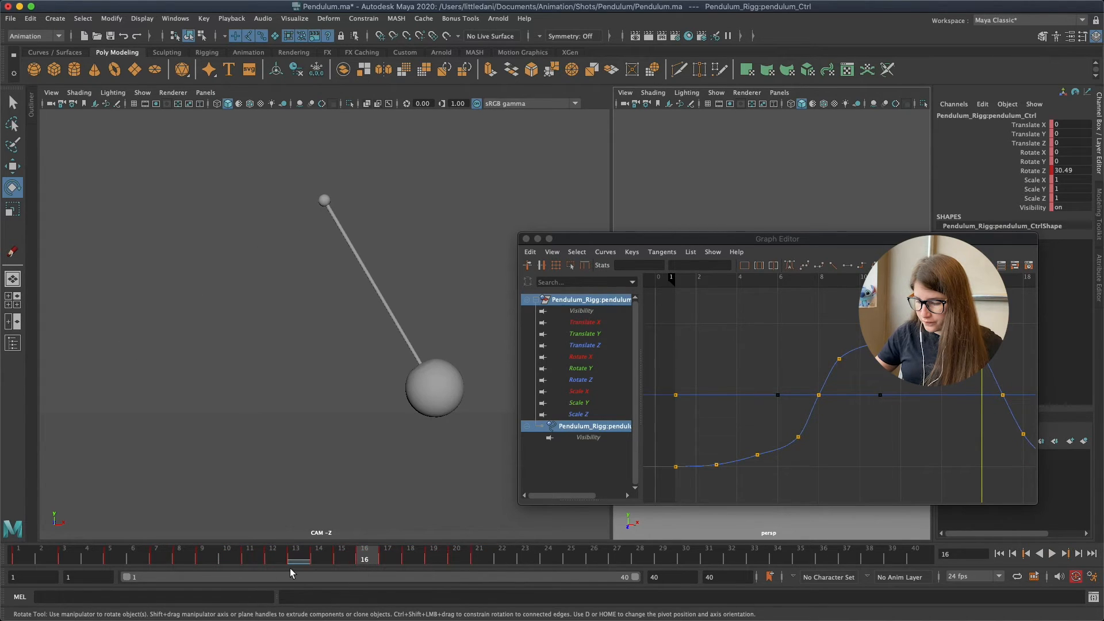
Shift the keys from frame 12 onward one frame later, and do the same for the keys from frame 14 onward
left_click_drag(282, 559, 483, 569, "shift")
left_click_drag(386, 560, 406, 559)
left_click(406, 561)
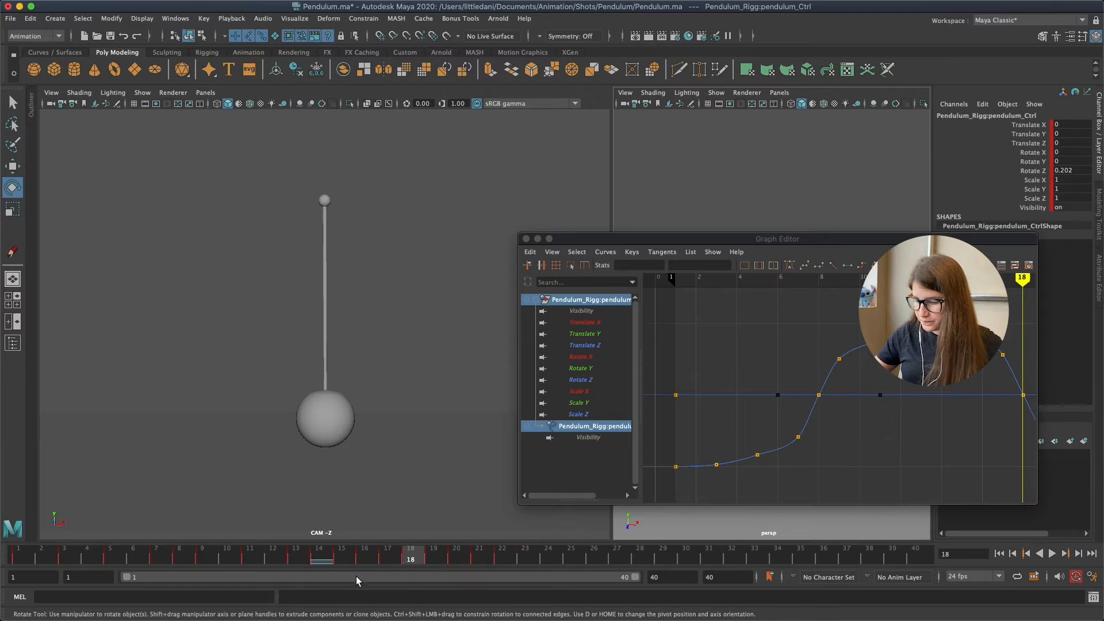
left_click_drag(313, 560, 507, 561, "shift")
left_click_drag(416, 564, 431, 563)
left_click(432, 563)
Bring the second half of the swing into view in the Graph Editor and shift the keys from frame 16 onward one frame later
left_click_drag(905, 239, 815, 158)
middle_click_drag(877, 239, 727, 222, "alt")
middle_click_drag(839, 234, 813, 270, "alt")
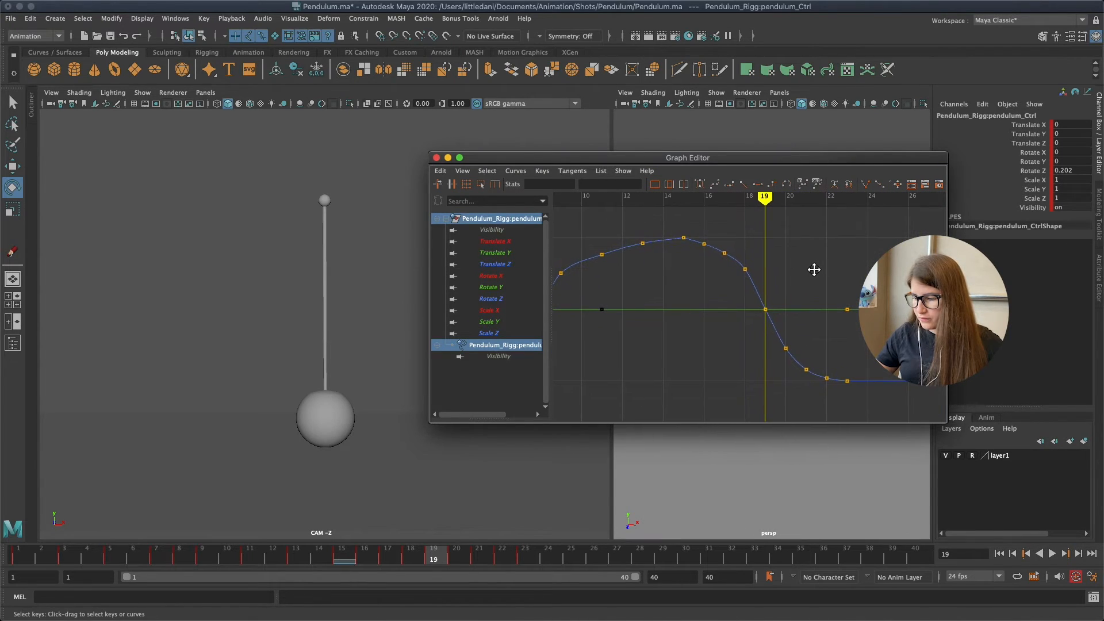
left_click(354, 562)
left_click_drag(365, 561, 525, 576, "shift")
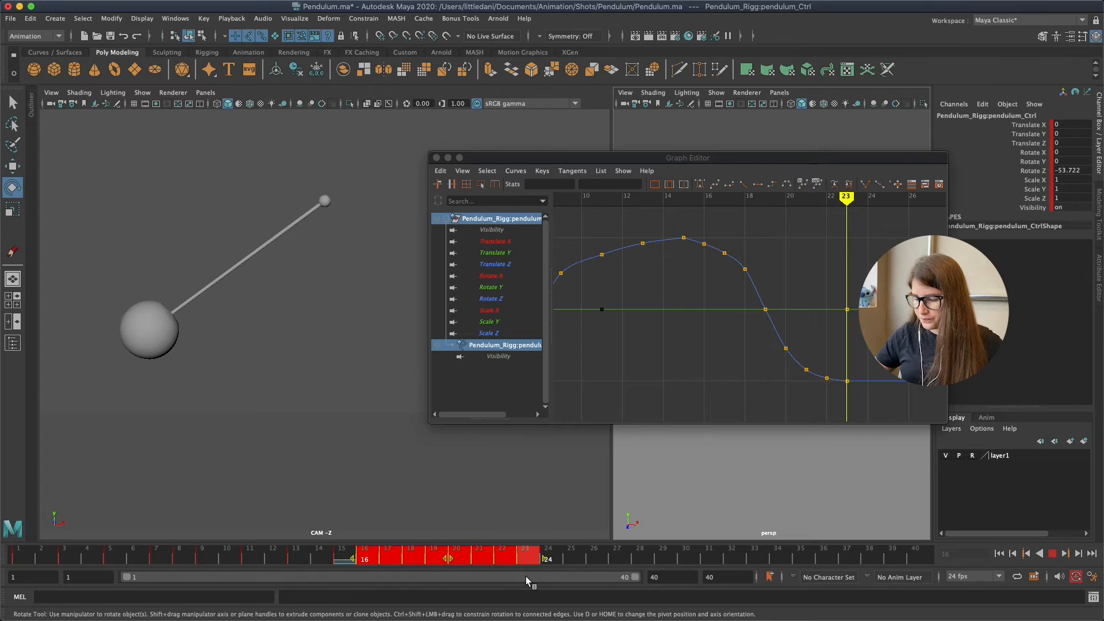
mouse_move(450, 560)
left_mouse_down()
mouse_move(472, 559)
mouse_move(440, 561)
left_mouse_up()
Shift the keys from frame 18 onward one frame later, and do the same for the keys from frame 20 onward
left_click(474, 559)
left_click(589, 564)
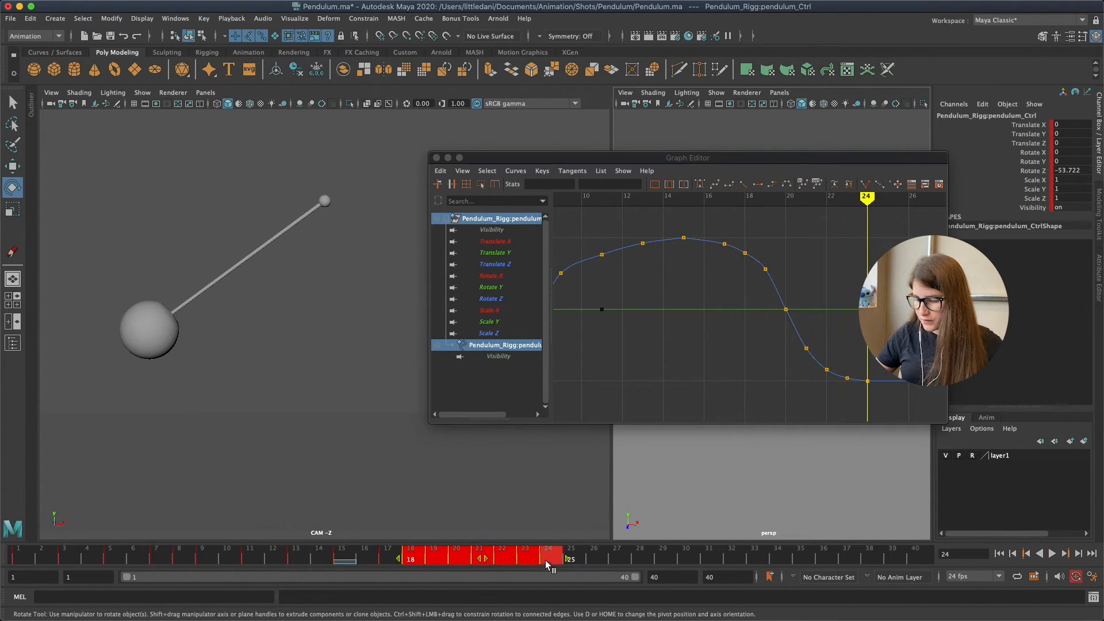
key("Escape")
left_click(502, 560)
left_click_drag(511, 564, 608, 547)
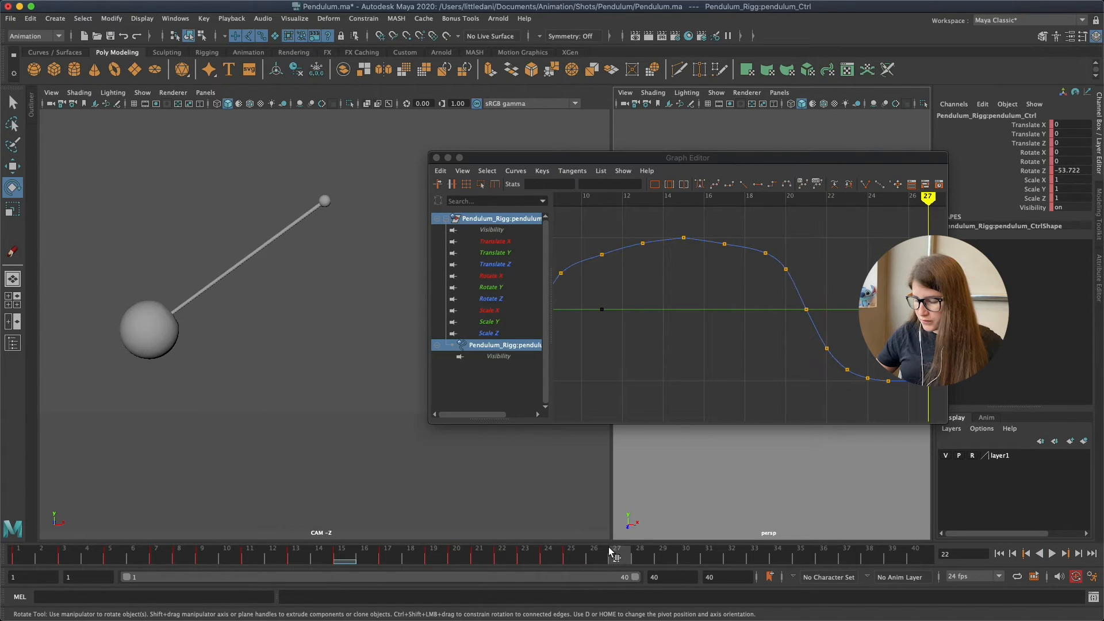
key("alt+v")
left_click_drag(464, 558, 541, 554, "shift")
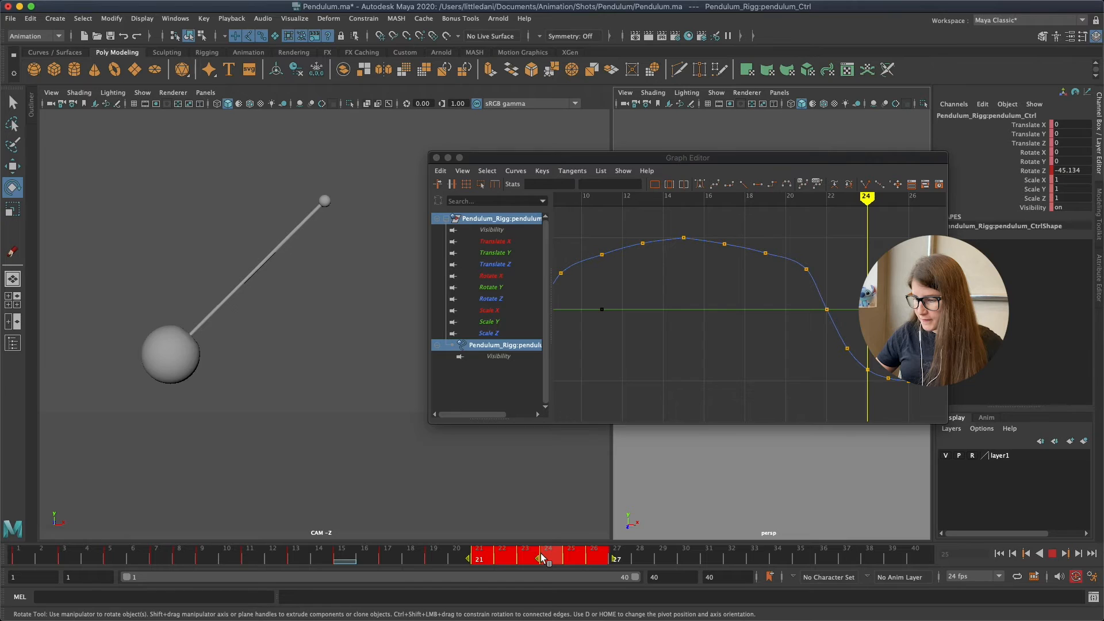
left_click(542, 557)
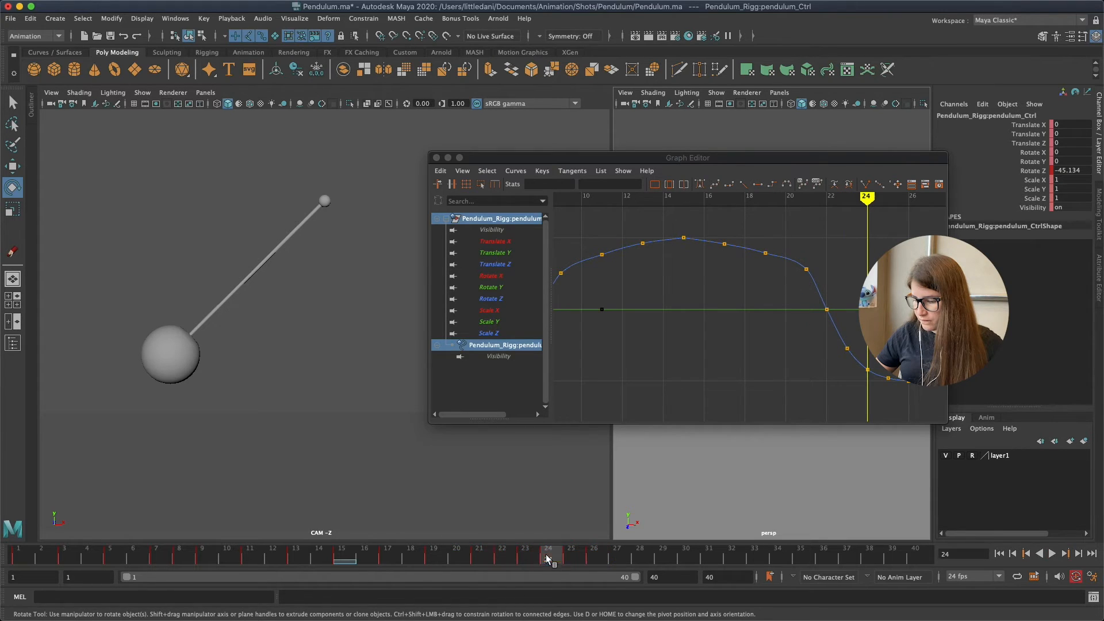
Shift the keys from frames 24, 26 and 28 onward one frame later in turn, placing the last key on frame 29
mouse_move(811, 198)
left_mouse_down()
mouse_move(826, 198)
mouse_move(810, 209)
mouse_move(869, 215)
left_mouse_up()
left_click_drag(548, 556, 613, 562, "shift")
left_click(665, 559)
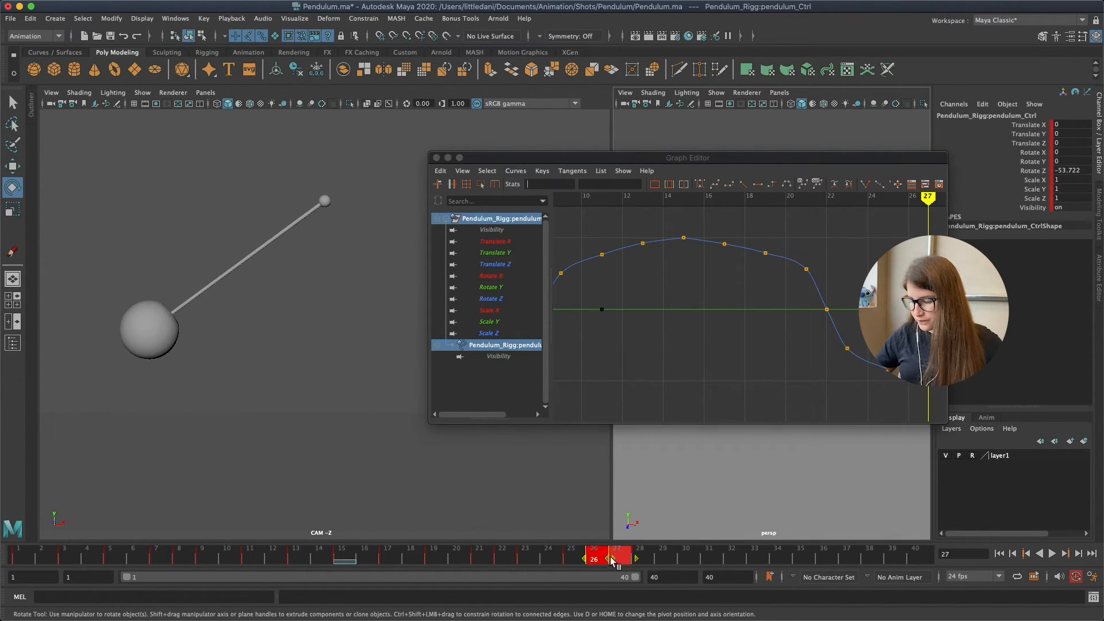
left_click(643, 557)
left_click(643, 557, "shift")
left_click(663, 558)
left_click_drag(645, 559, 752, 565)
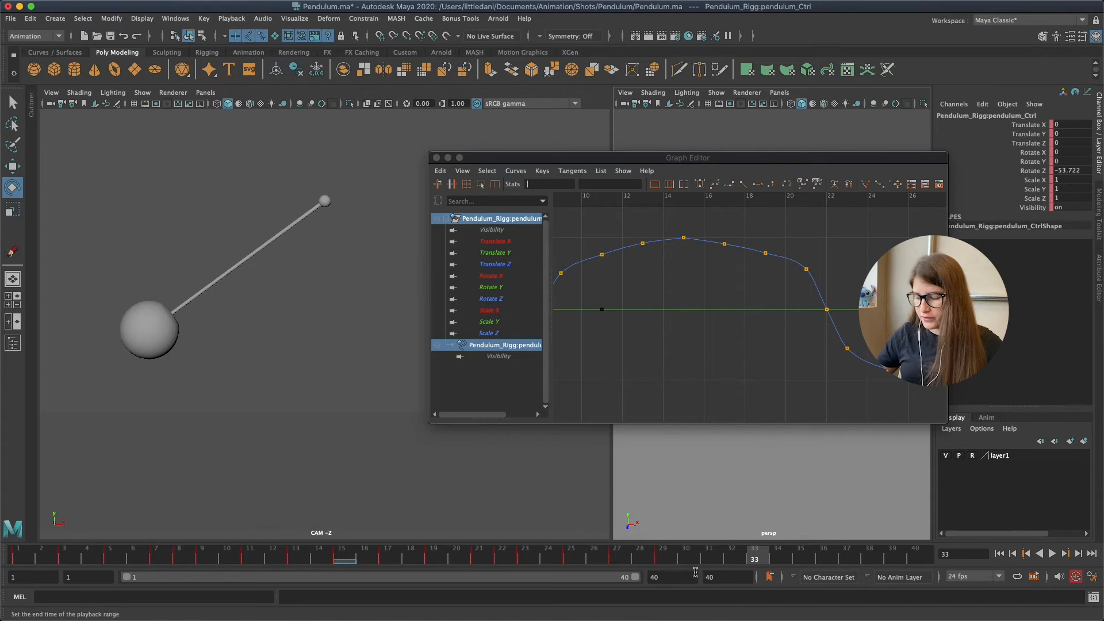
middle_click_drag(760, 499, 724, 518)
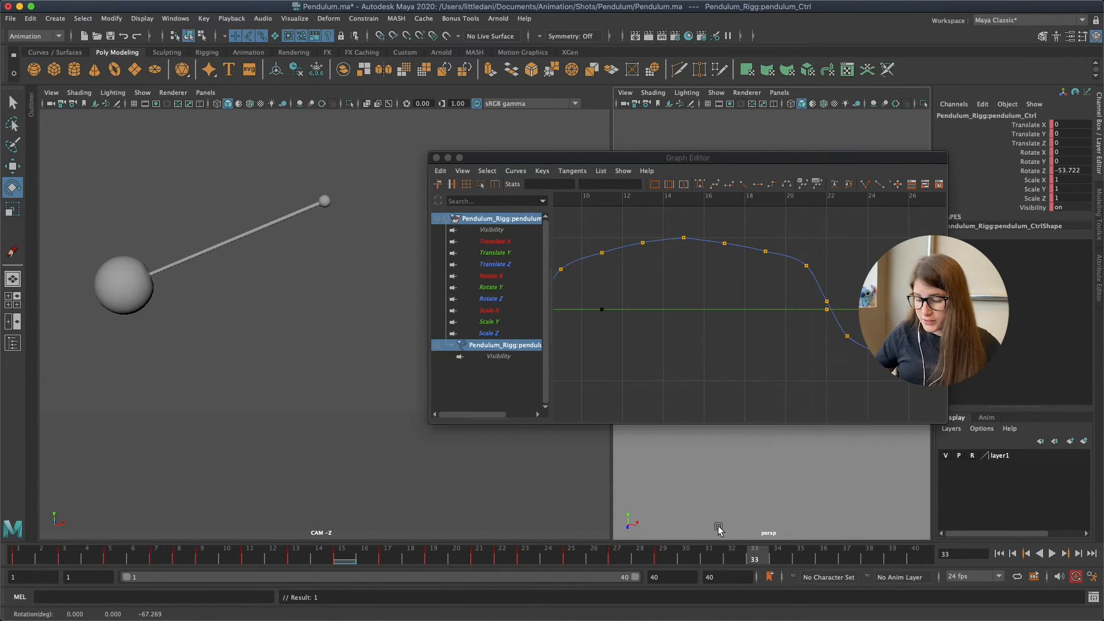
key("z")
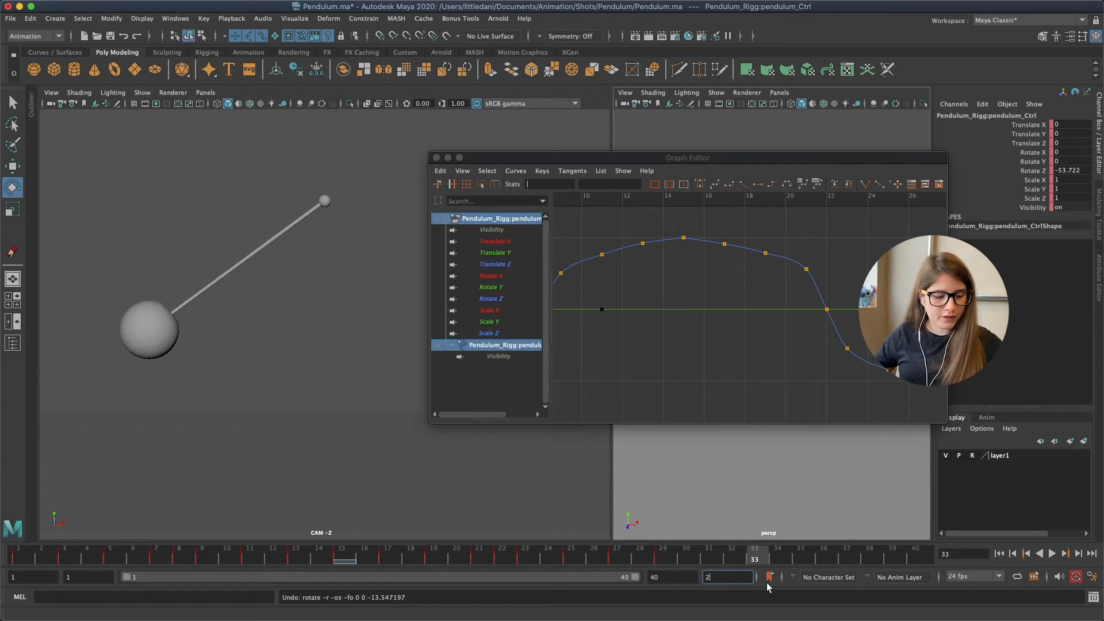
Set the animation end to frame 29 and the playback range end to frame 28
key("Return")
left_click(655, 575)
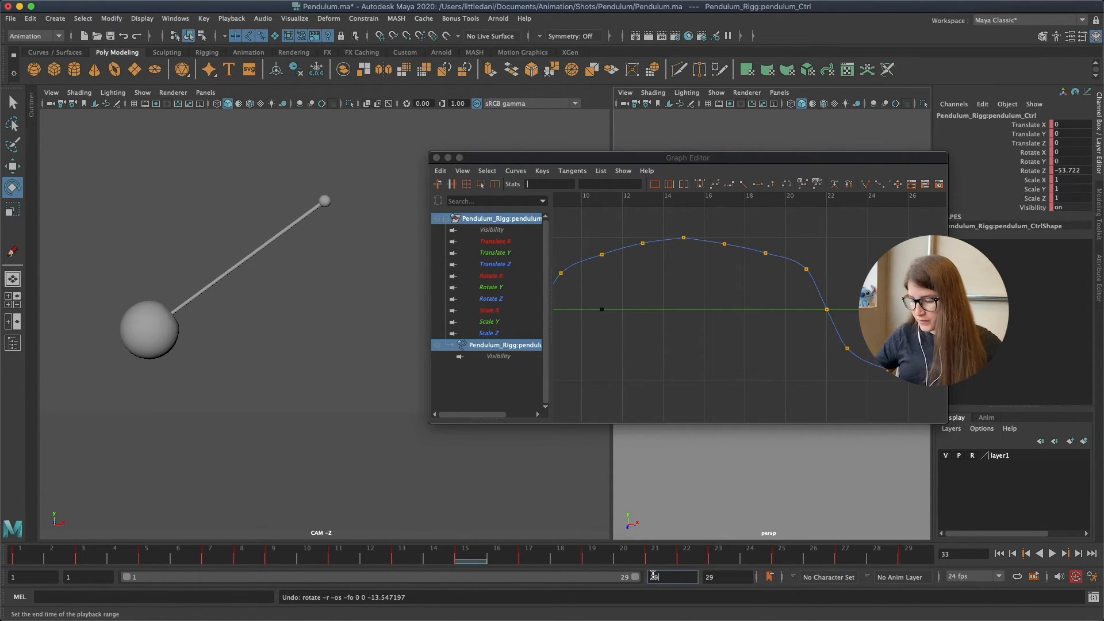
type("28")
key("Return")
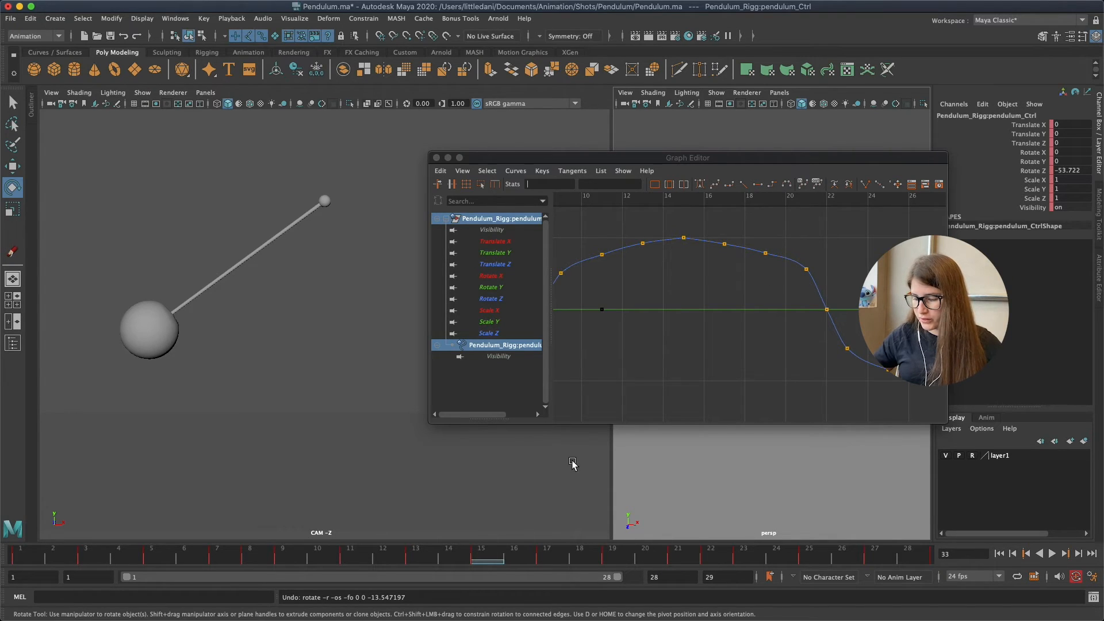
Close the Graph Editor, reselect the pendulum control in the perspective view, and playblast the swing
left_click(436, 158)
left_click(423, 269)
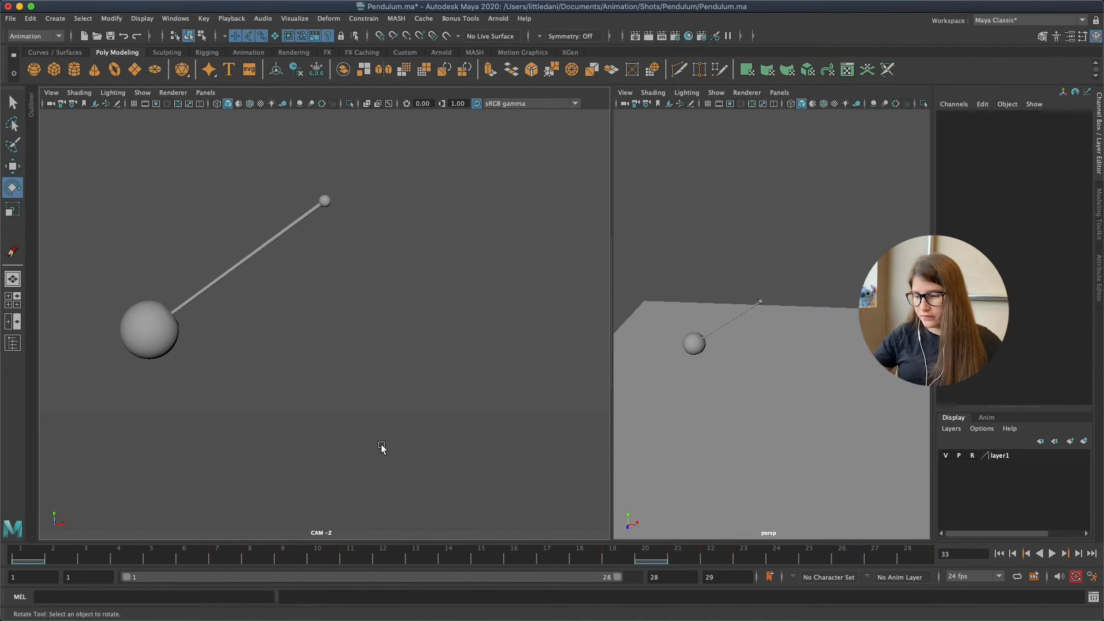
left_click_drag(670, 264, 837, 402)
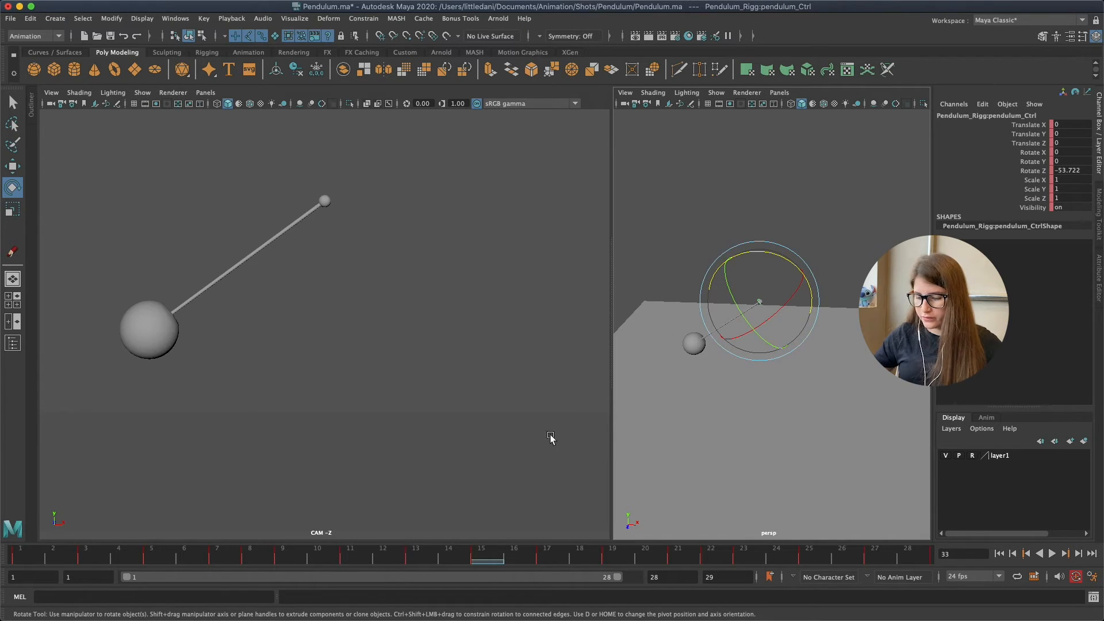
right_click(283, 556)
left_click(317, 554)
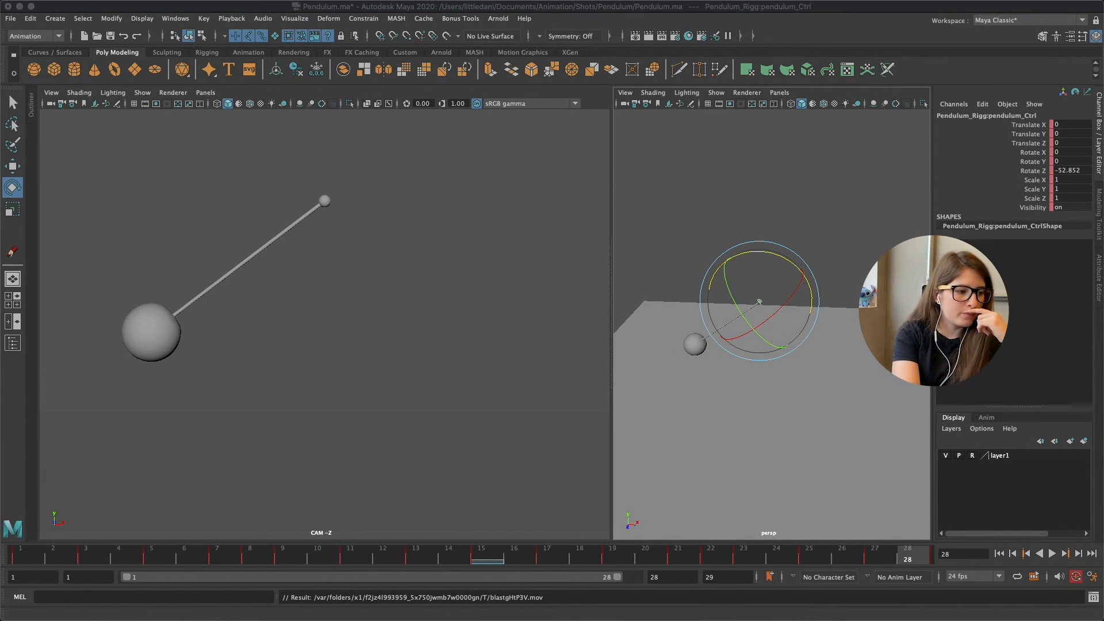
Deselect the pendulum control and playblast the swing again from the camera view
left_click(295, 260)
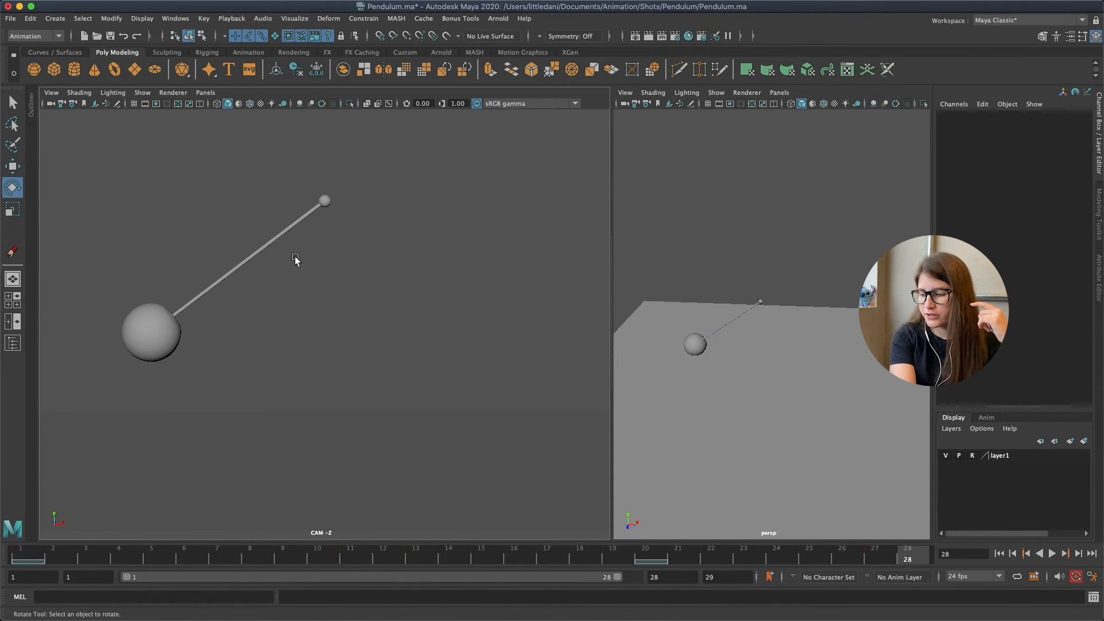
right_click(286, 555)
left_click(316, 550)
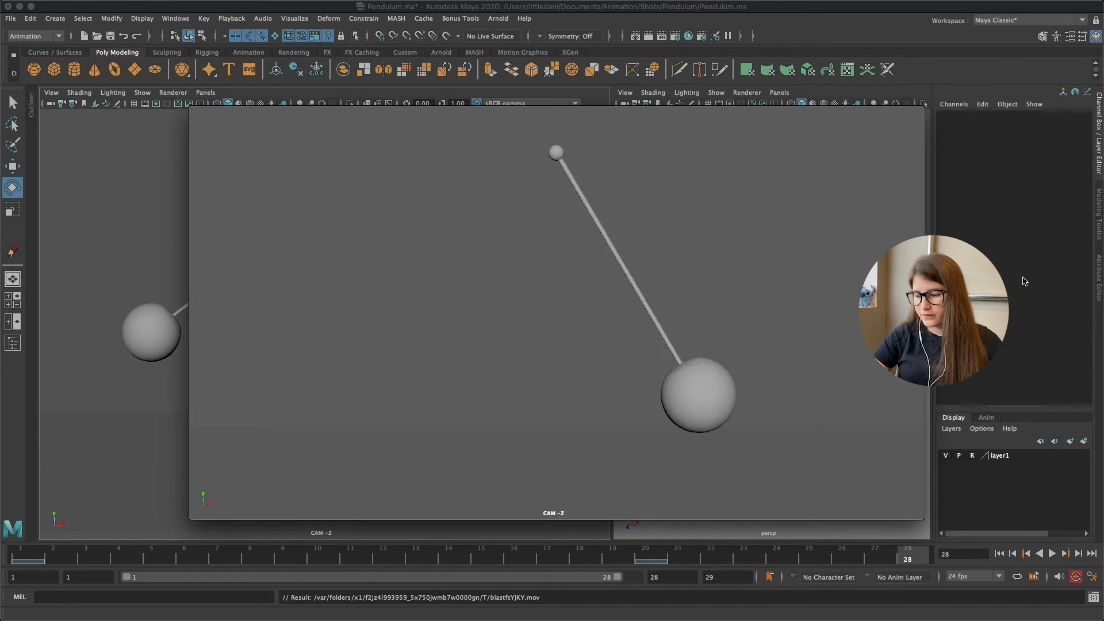
Review the playblast movie and scrub it back to the start
left_click_drag(546, 446, 503, 482)
left_click_drag(498, 428, 477, 506)
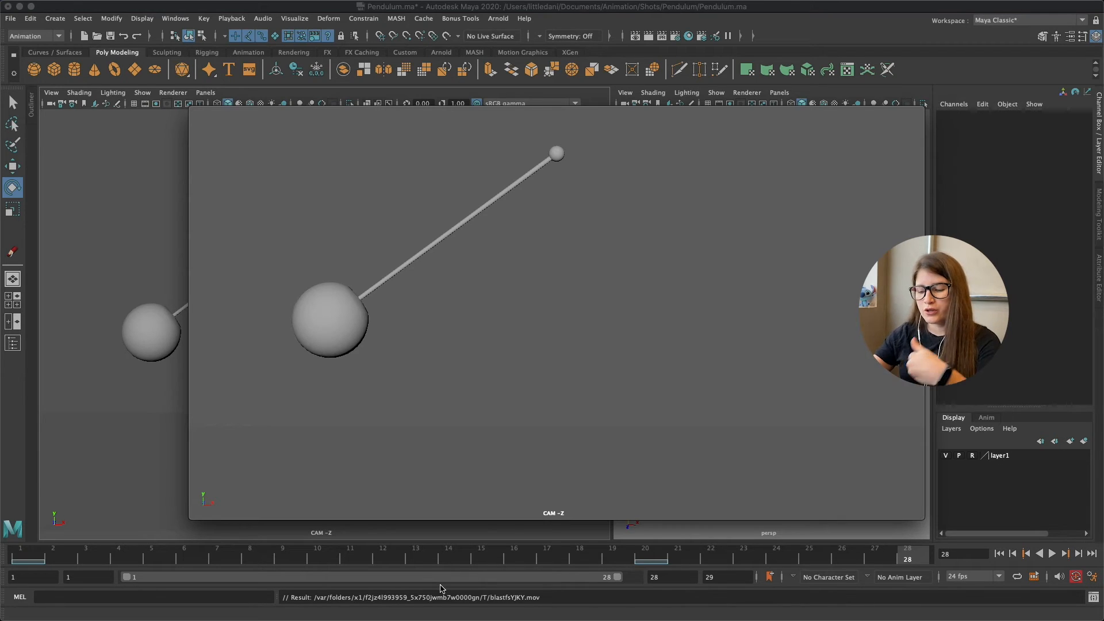
mouse_move(472, 494)
mouse_move(476, 505)
left_mouse_down()
mouse_move(571, 505)
mouse_move(477, 505)
mouse_move(536, 505)
mouse_move(467, 522)
left_mouse_up()
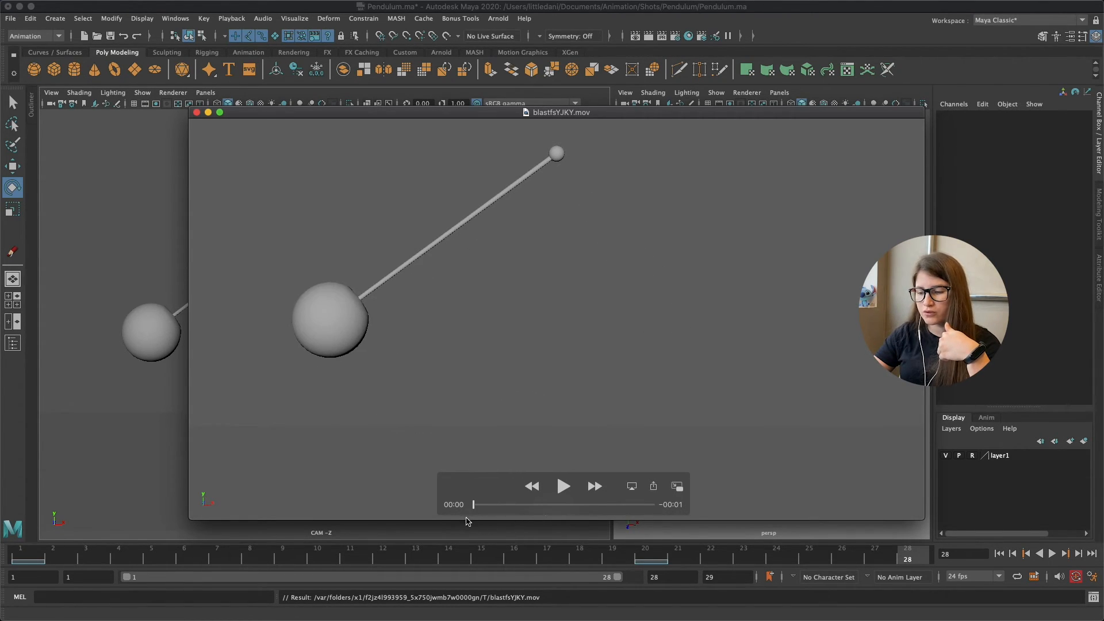
Save the playblast movie as Pendullum_Spacing_Lento in the Links folder
left_click(91, 7)
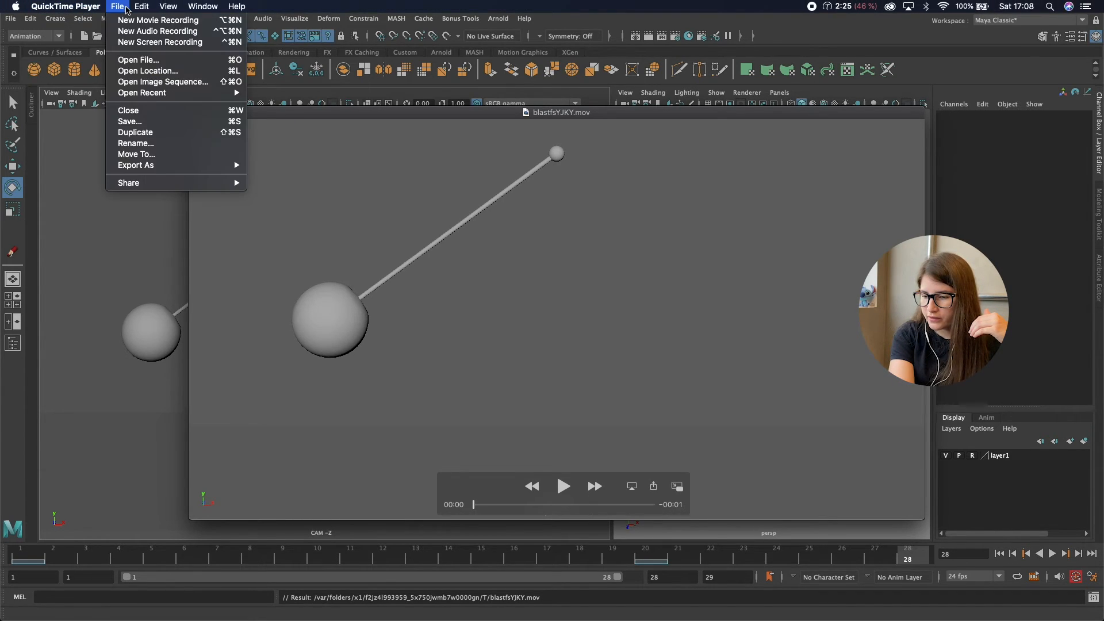
left_click(149, 121)
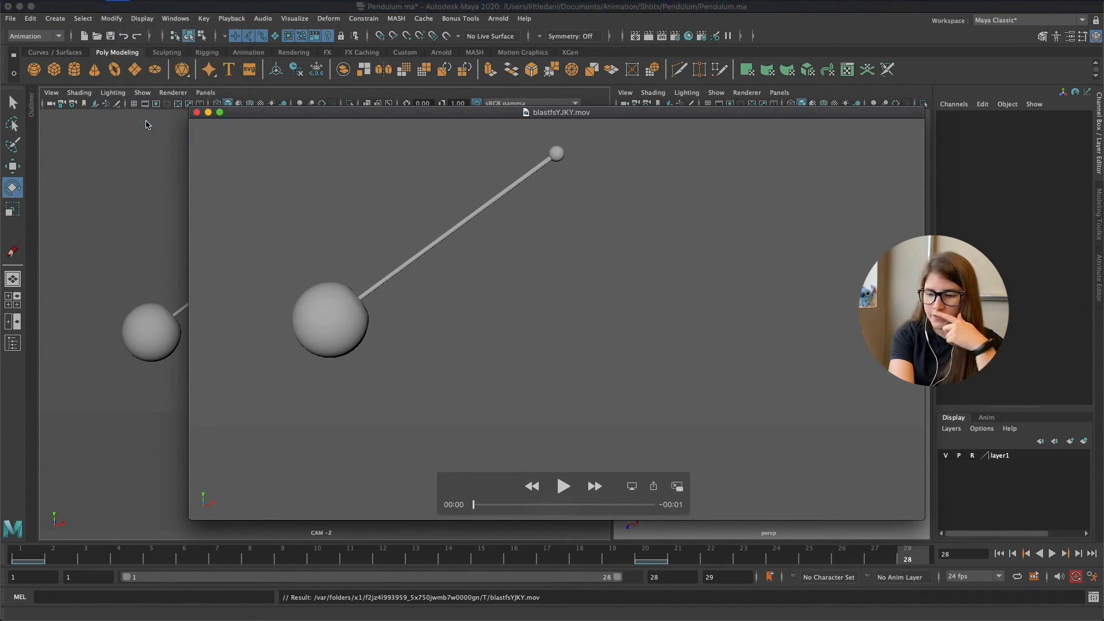
left_click(481, 197)
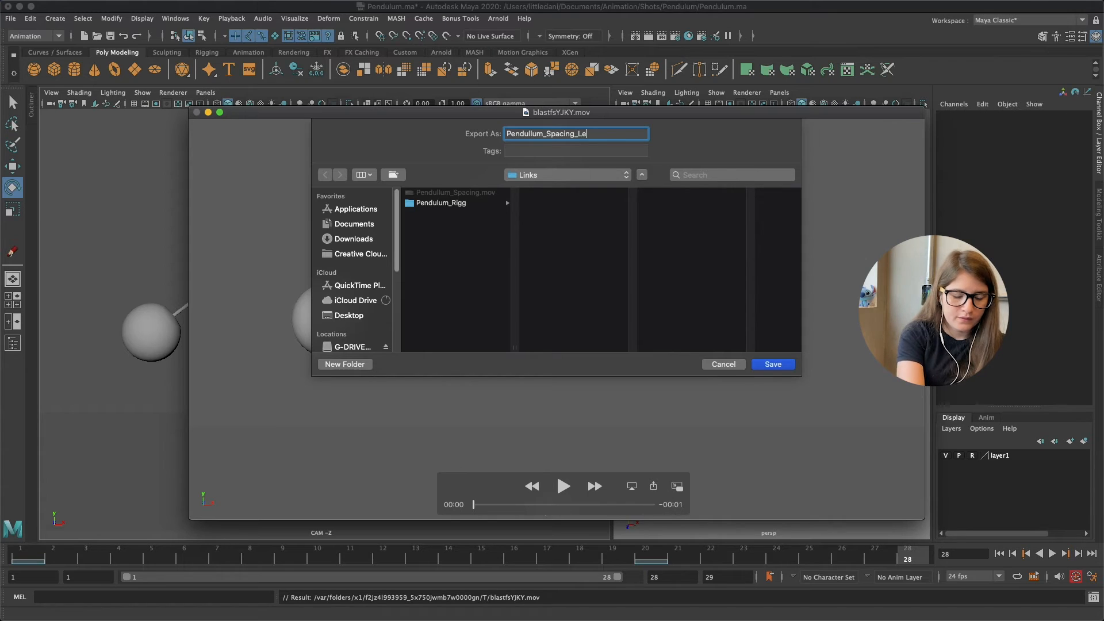
key("Return")
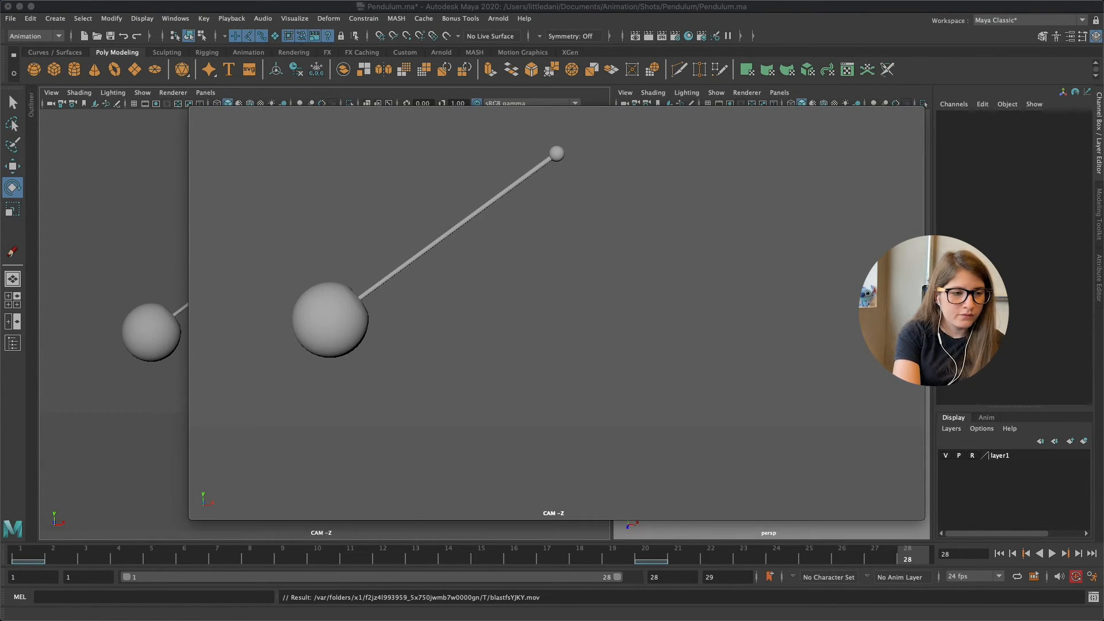
Bring up both saved pendulum movies and move their windows apart for comparison
left_click_drag(730, 119, 542, 18)
left_click(869, 153)
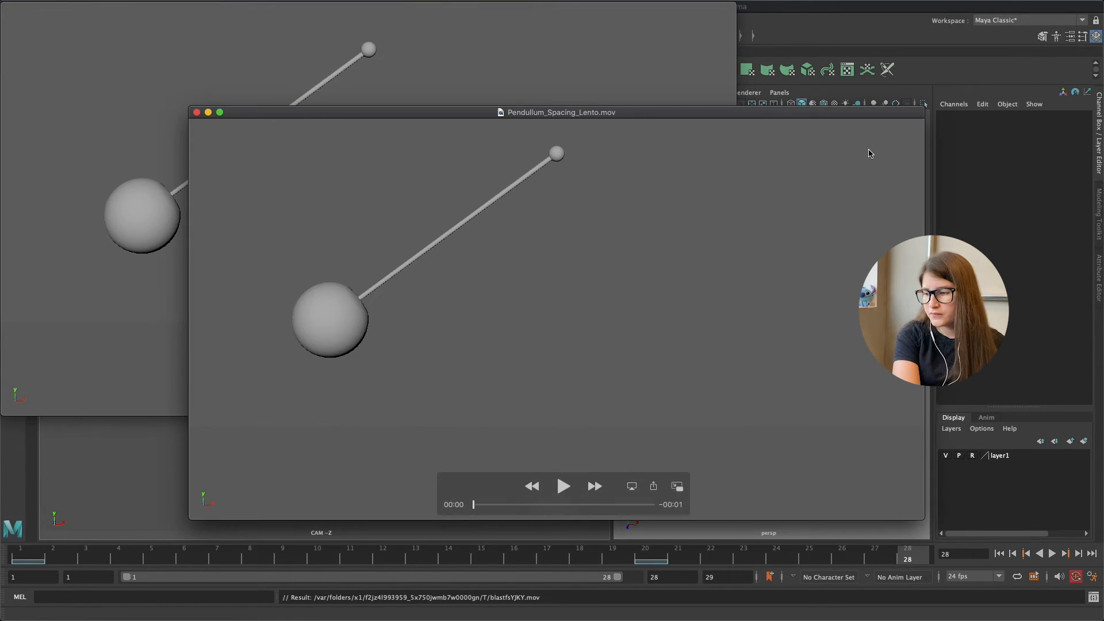
left_click_drag(835, 122, 1011, 222)
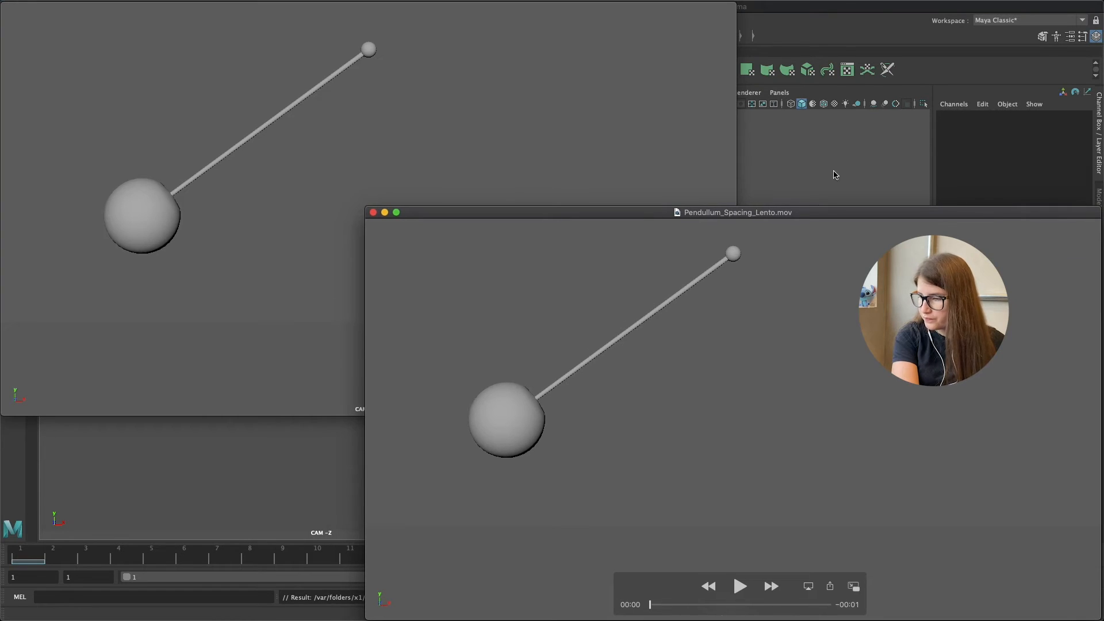
mouse_move(358, 4)
left_click(207, 4)
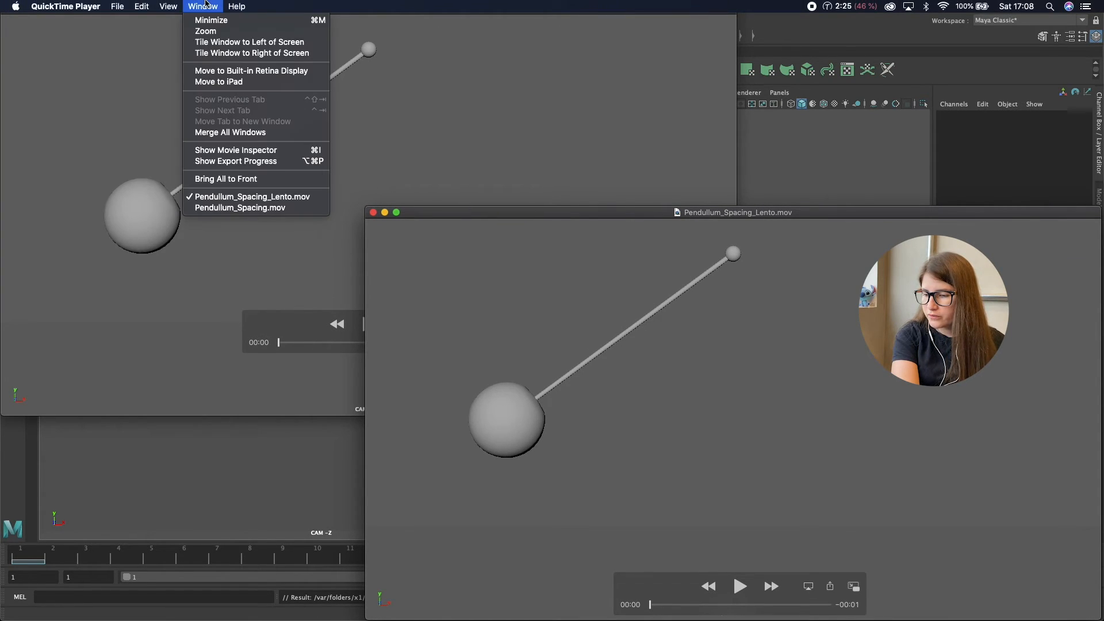
left_click(513, 245)
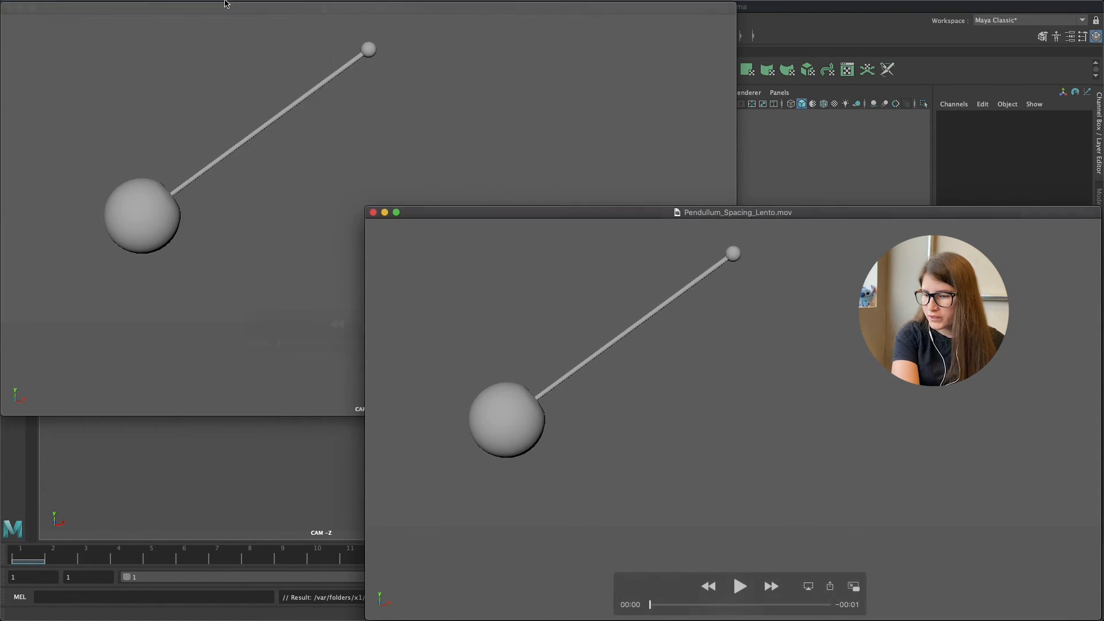
Turn on looping for both pendulum movies and start playing them together
left_click(168, 6)
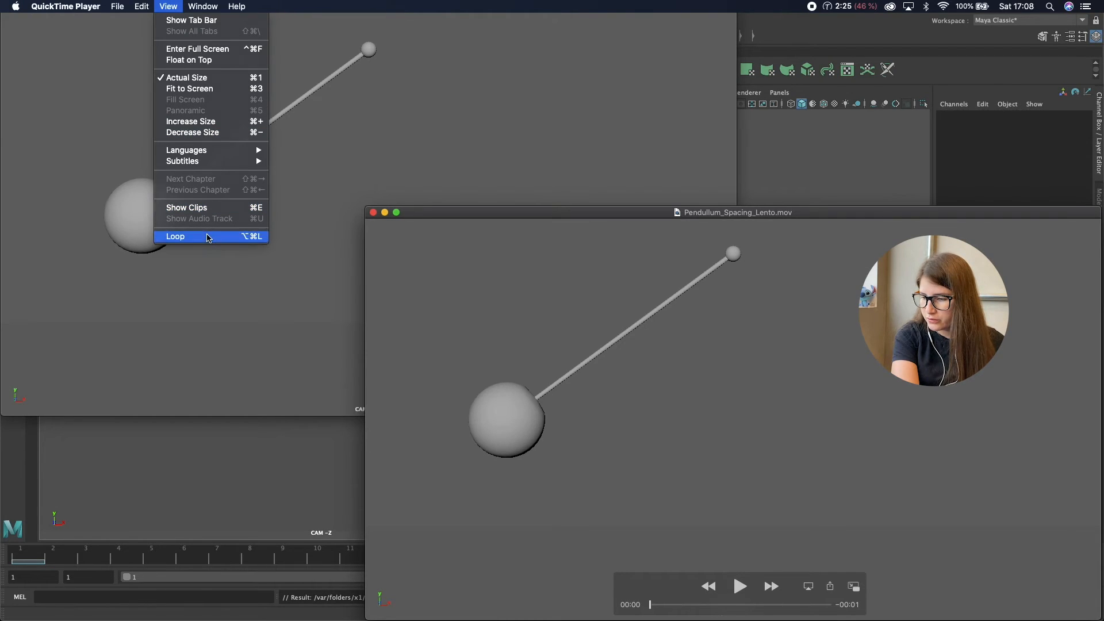
left_click(175, 237)
left_click(283, 180)
left_click(168, 6)
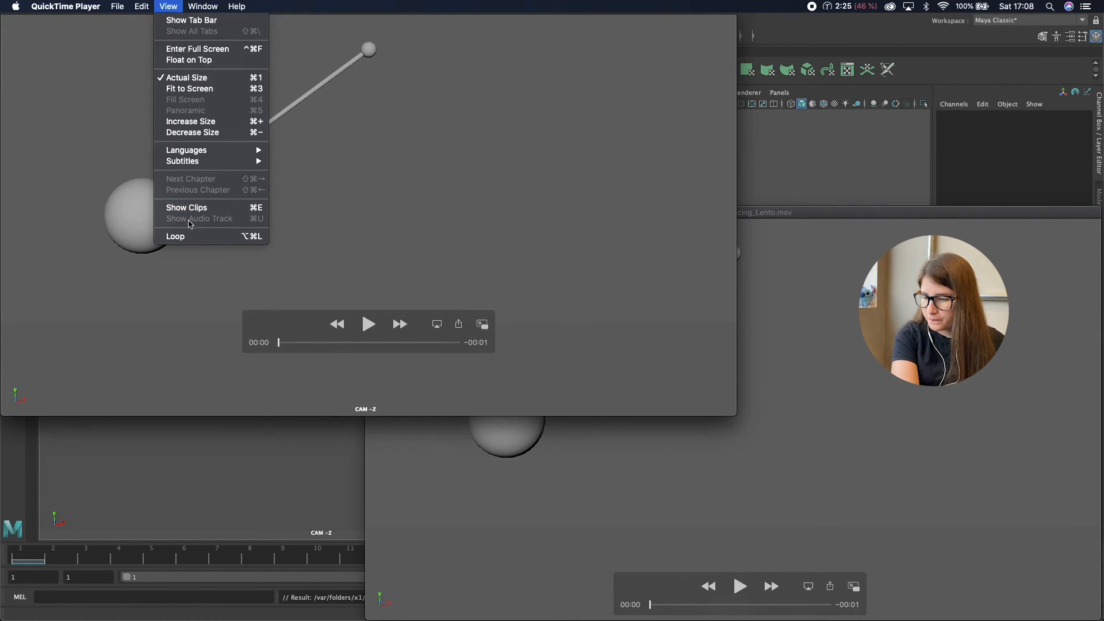
left_click(175, 236)
key("space")
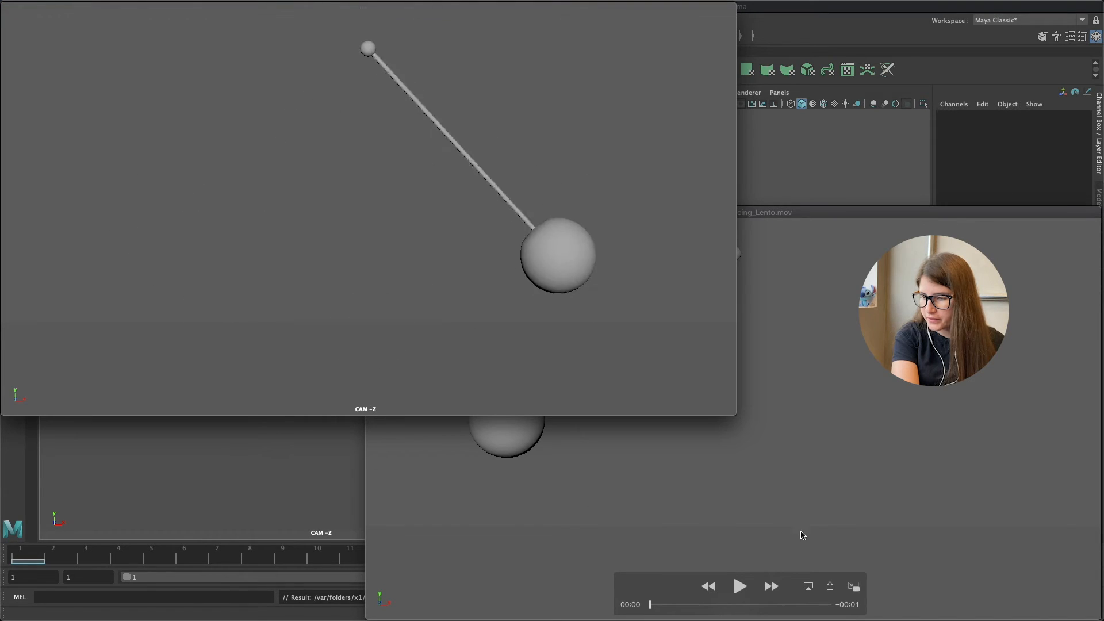
left_click(863, 383)
key("space")
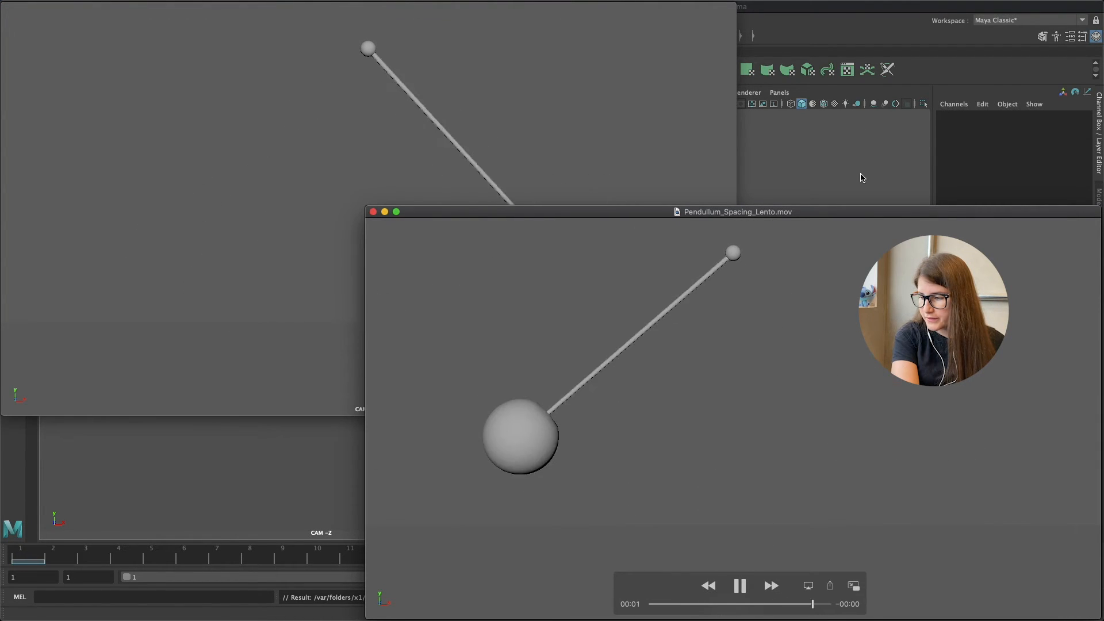
Shrink both movie windows and arrange them diagonally so the two swings play without overlapping
left_click_drag(875, 215, 845, 209)
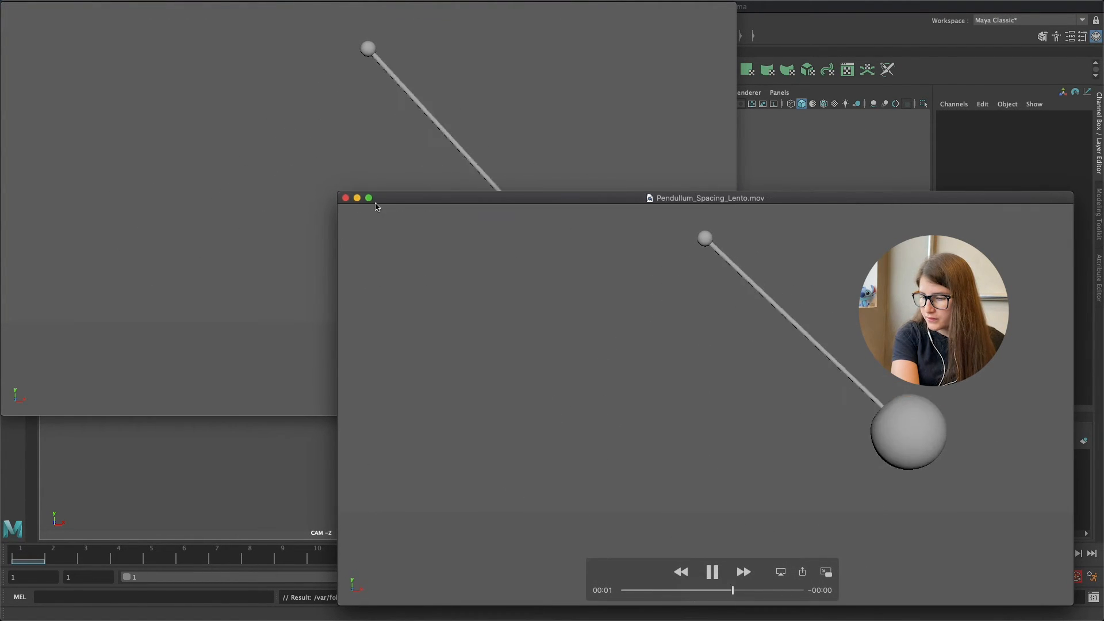
left_click_drag(338, 199, 596, 252)
left_click(669, 202)
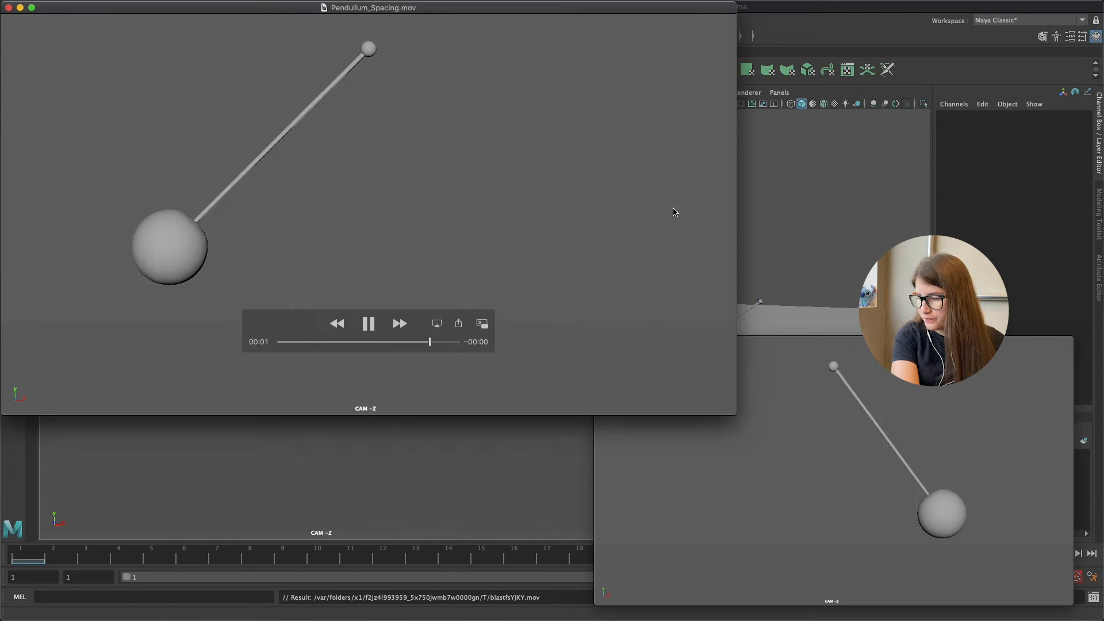
left_click_drag(736, 417, 591, 348)
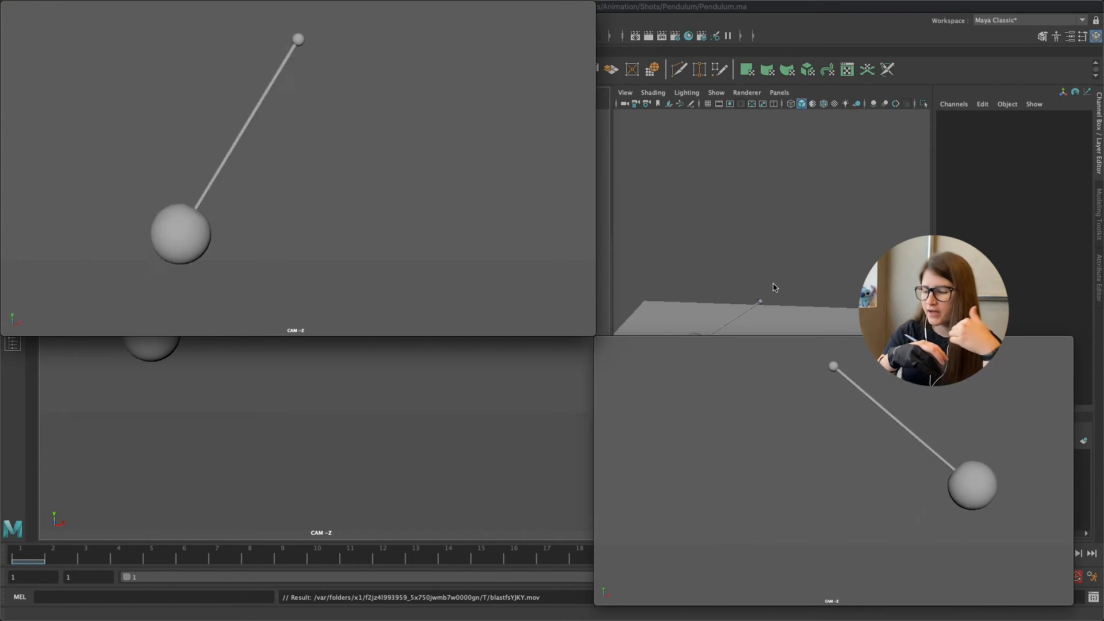
Compare the two swings, scrub the Lento movie back to its start, and close both movies
left_click(838, 572)
left_click_drag(858, 592, 713, 590)
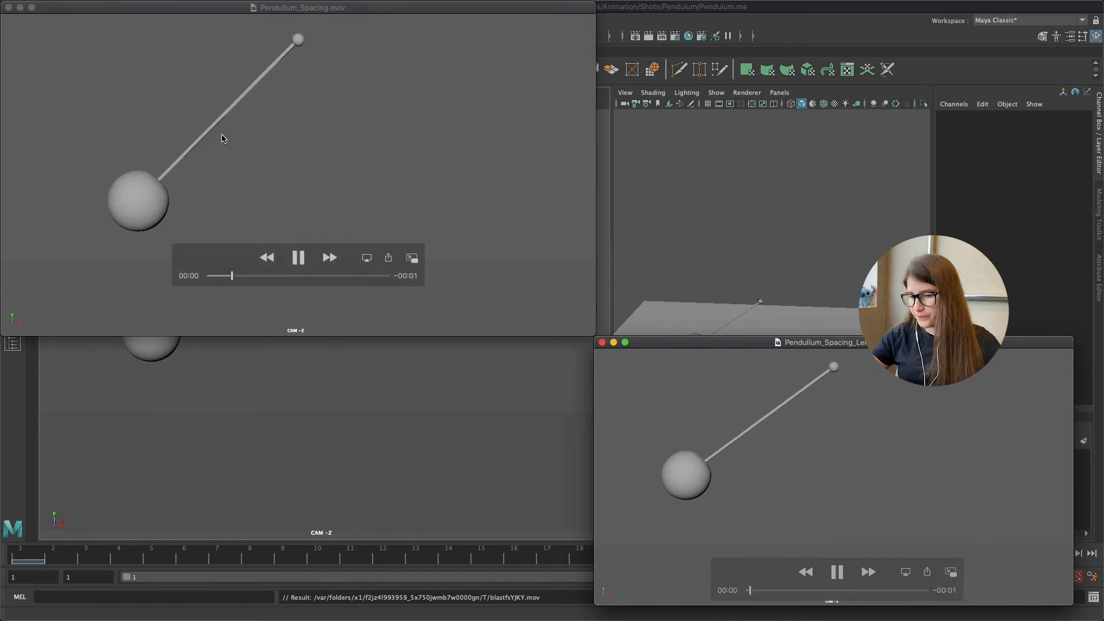
left_click(19, 7)
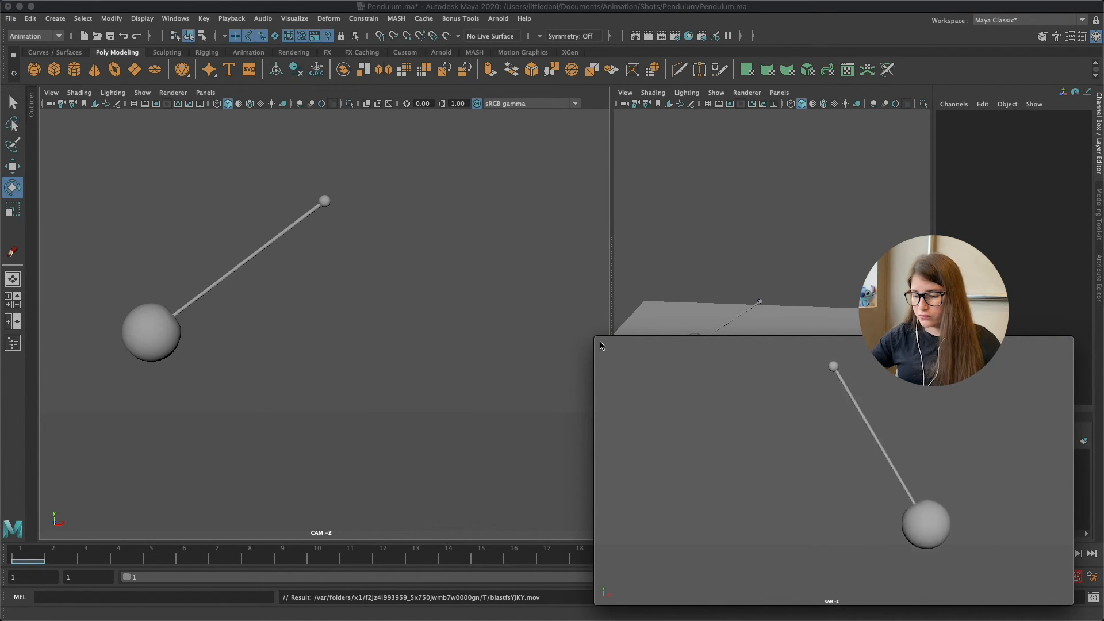
left_click(602, 344)
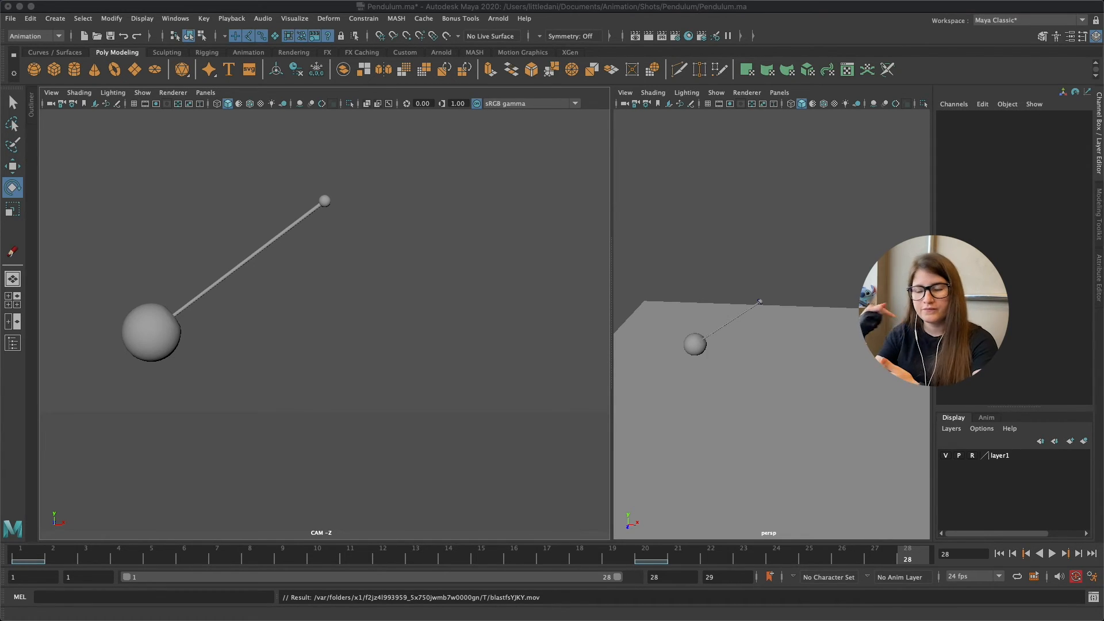
Select the pendulum control in the perspective view, play the swing, scrub to frame 3, and open the Graph Editor
left_click(752, 286)
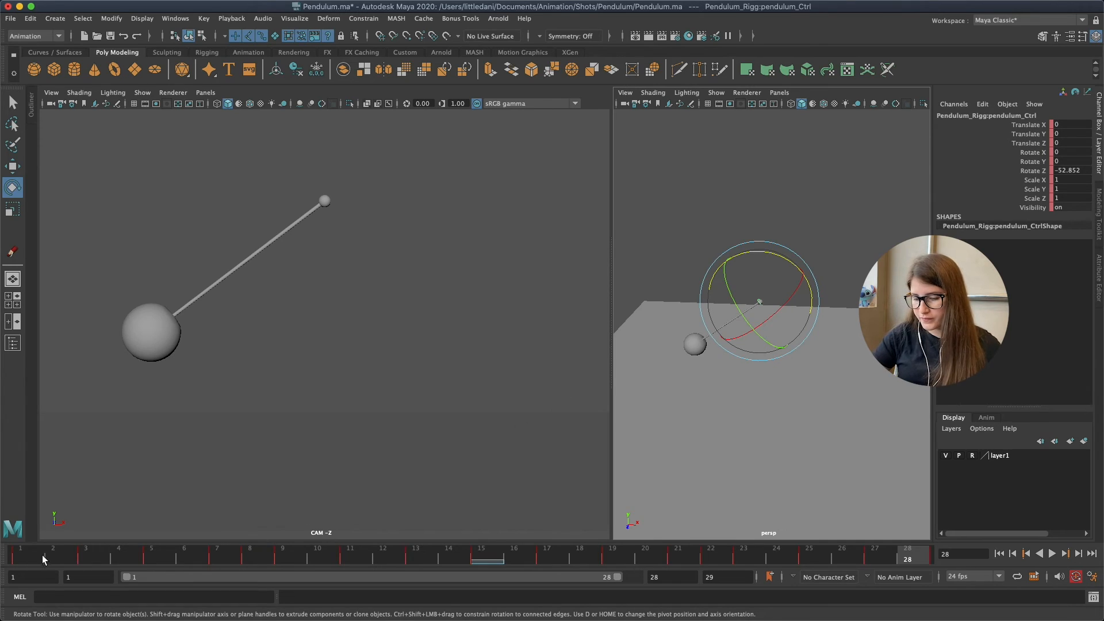
key("alt+v")
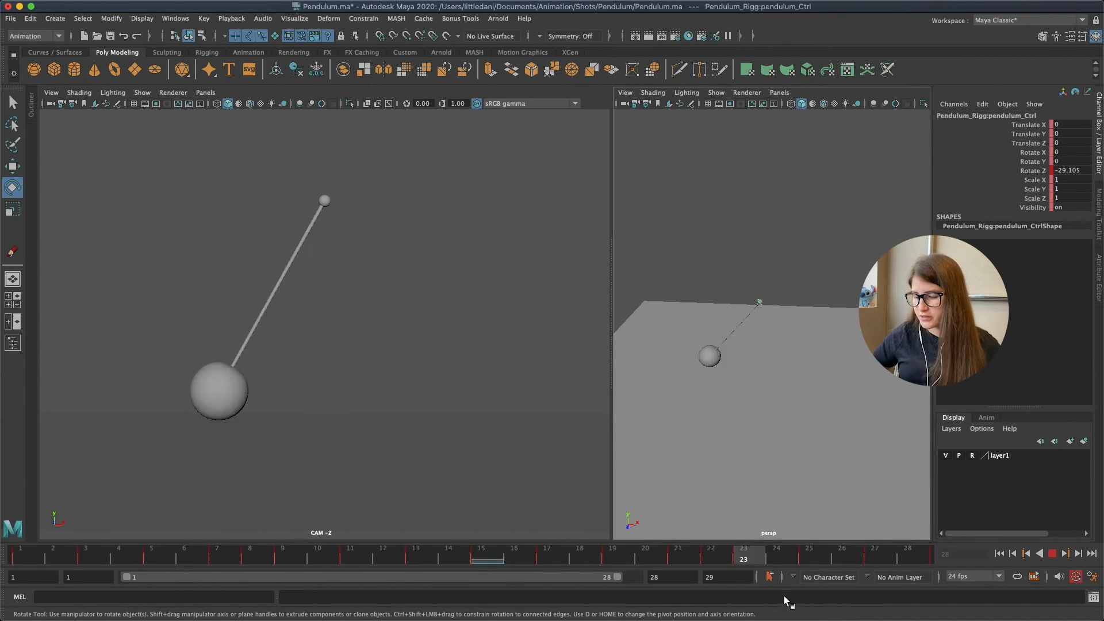
left_click_drag(50, 551, 103, 561)
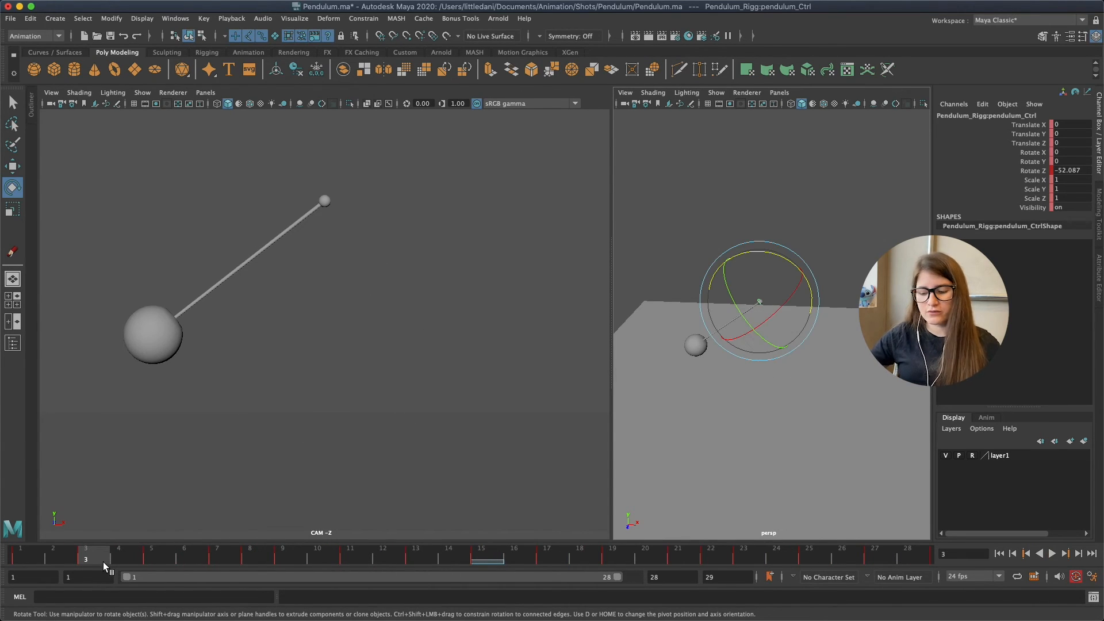
key("g")
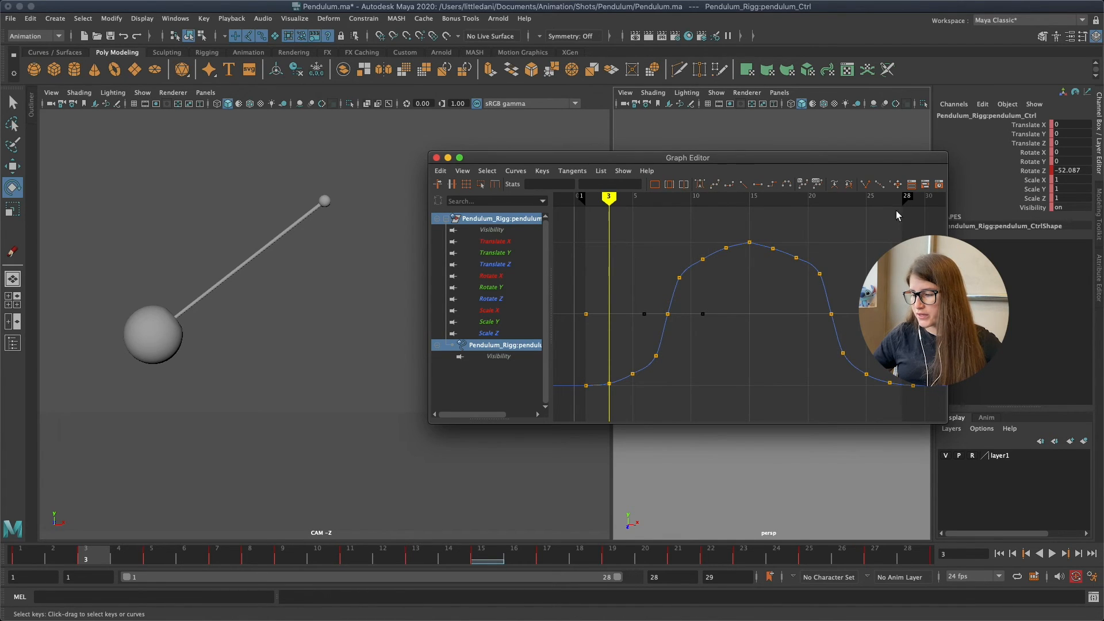
Shift the pendulum keys from frame 7 through 28 one frame earlier on the timeline
key(".")
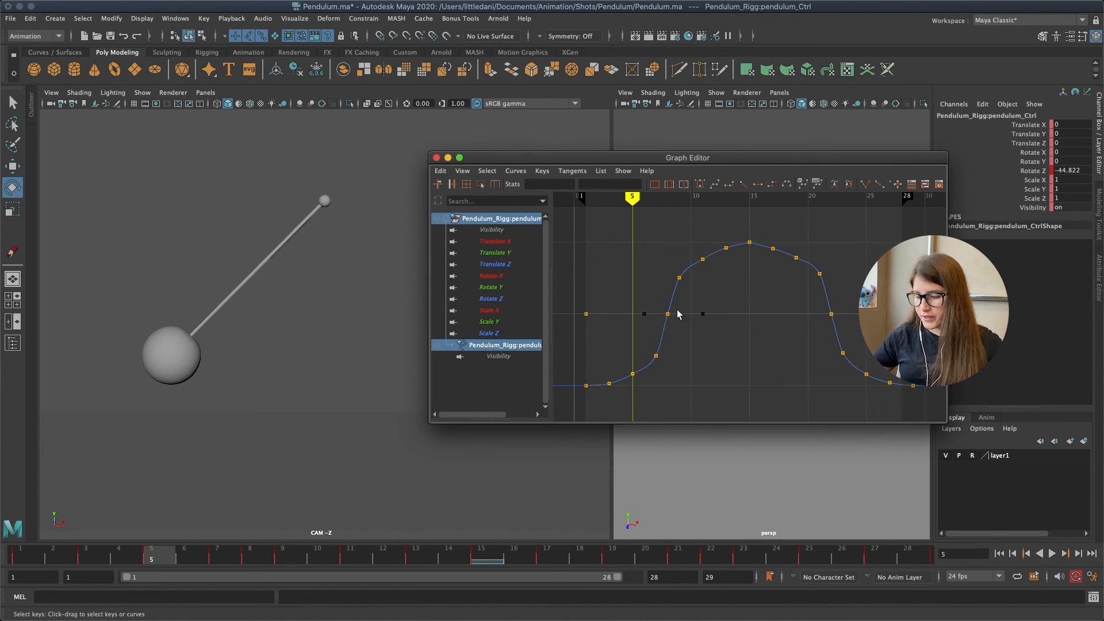
key(".")
left_click_drag(224, 559, 914, 560, "shift")
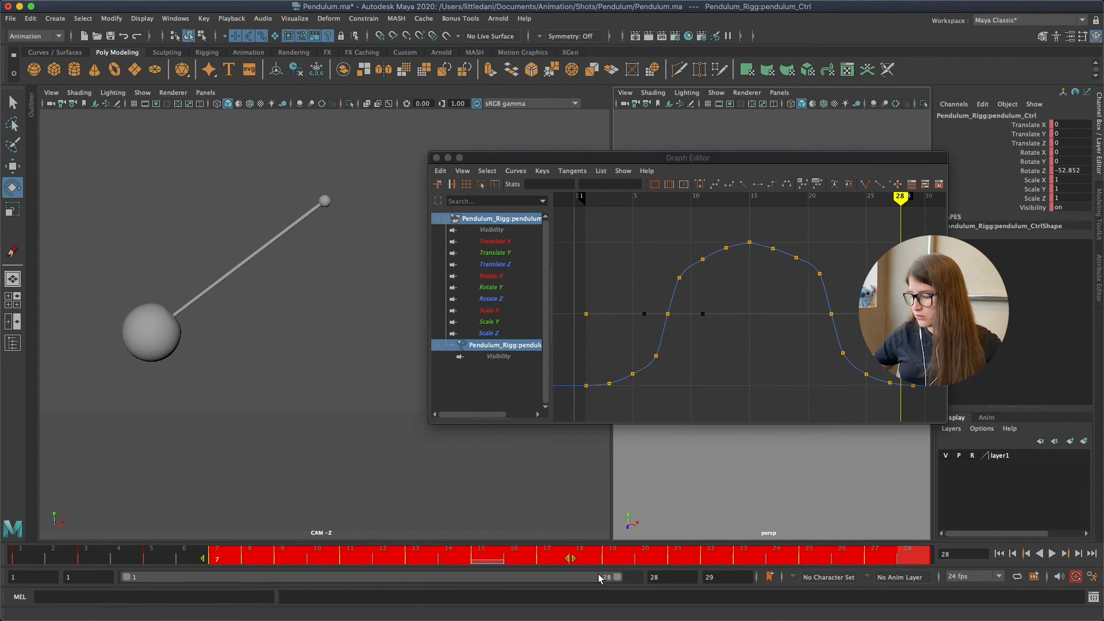
left_click_drag(573, 555, 561, 556)
left_click(561, 557)
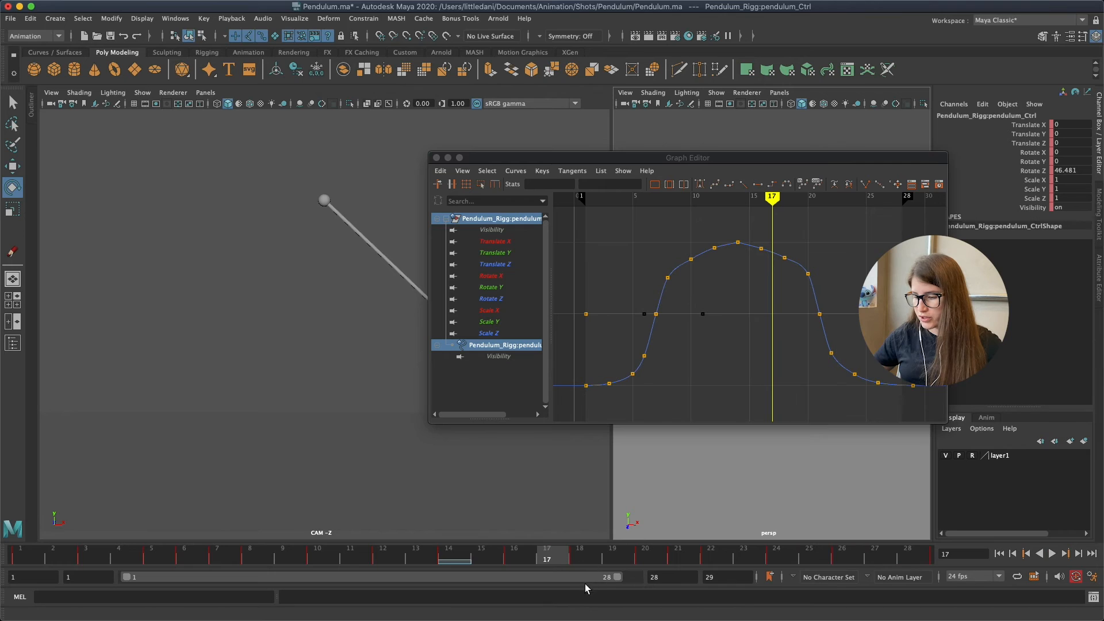
Shift the keys from frame 10 through 27 one frame earlier on the timeline
left_click_drag(679, 203, 686, 214)
left_click_drag(314, 563, 872, 570, "shift")
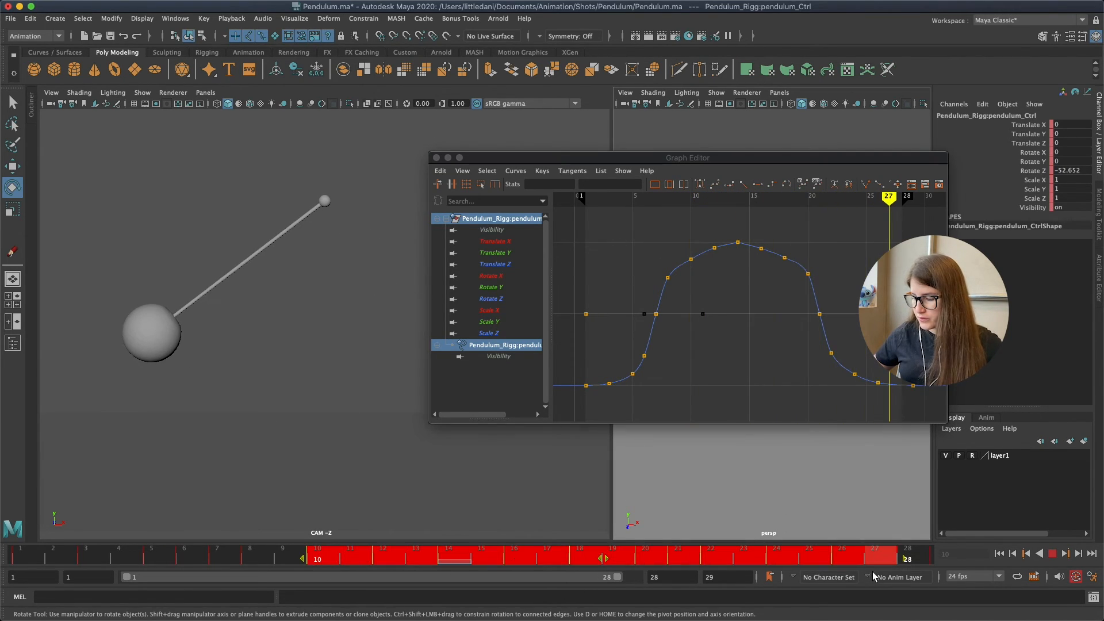
left_click_drag(604, 560, 596, 561)
left_click(594, 560)
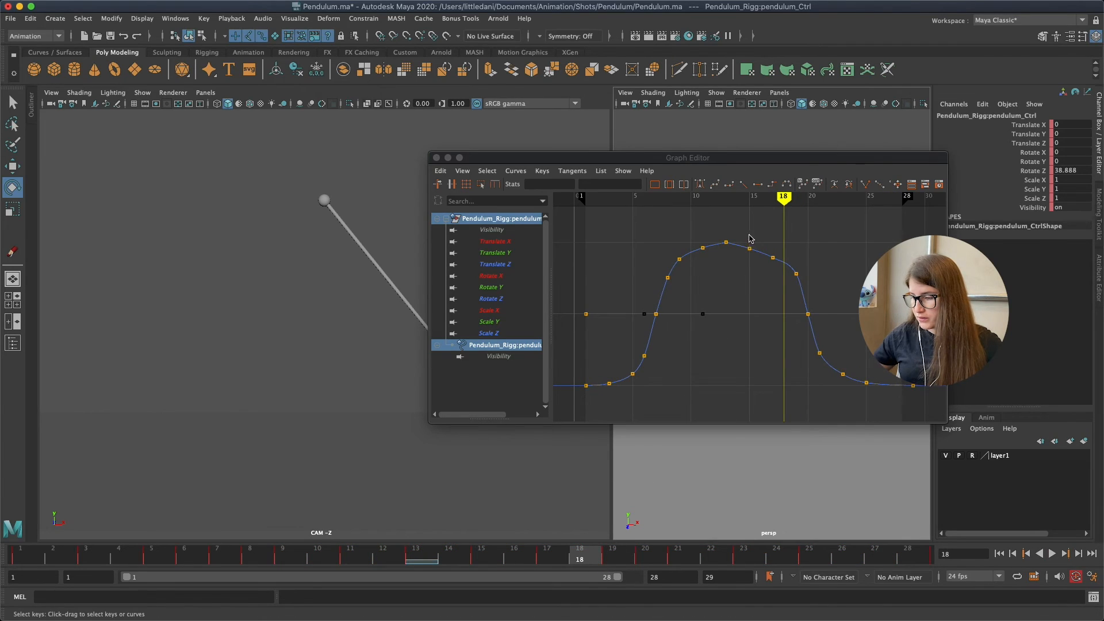
Shift the return-swing keys from frame 19 through 27 one frame earlier on the timeline
left_click(759, 200)
left_click_drag(777, 197, 784, 198)
key("period")
left_click_drag(608, 557, 875, 559, "shift")
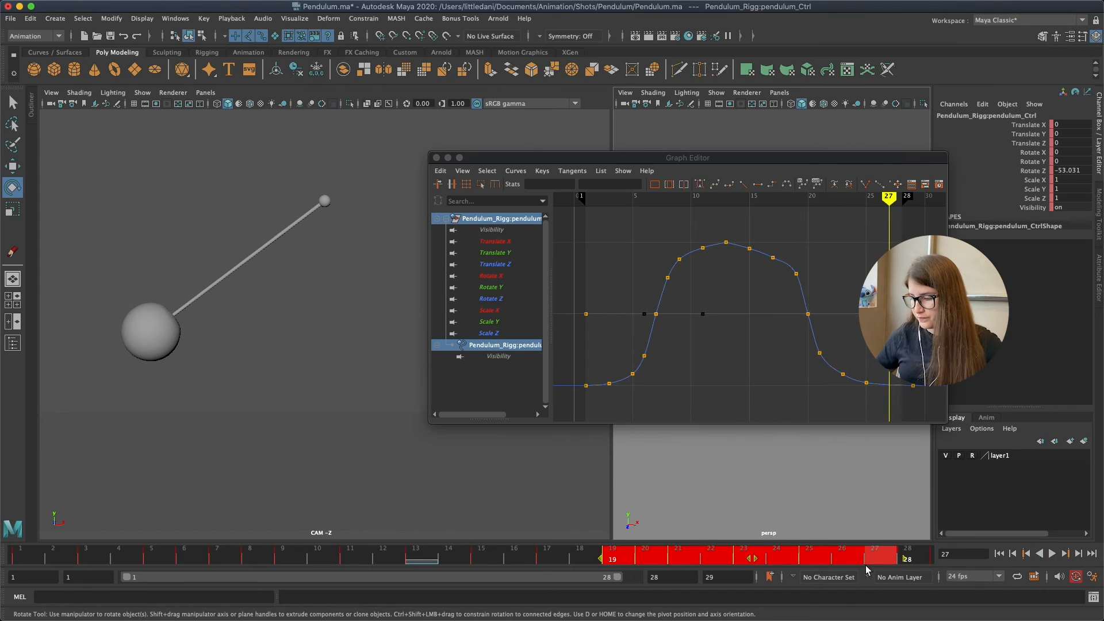
left_click(758, 561)
left_click_drag(618, 561, 899, 582, "shift")
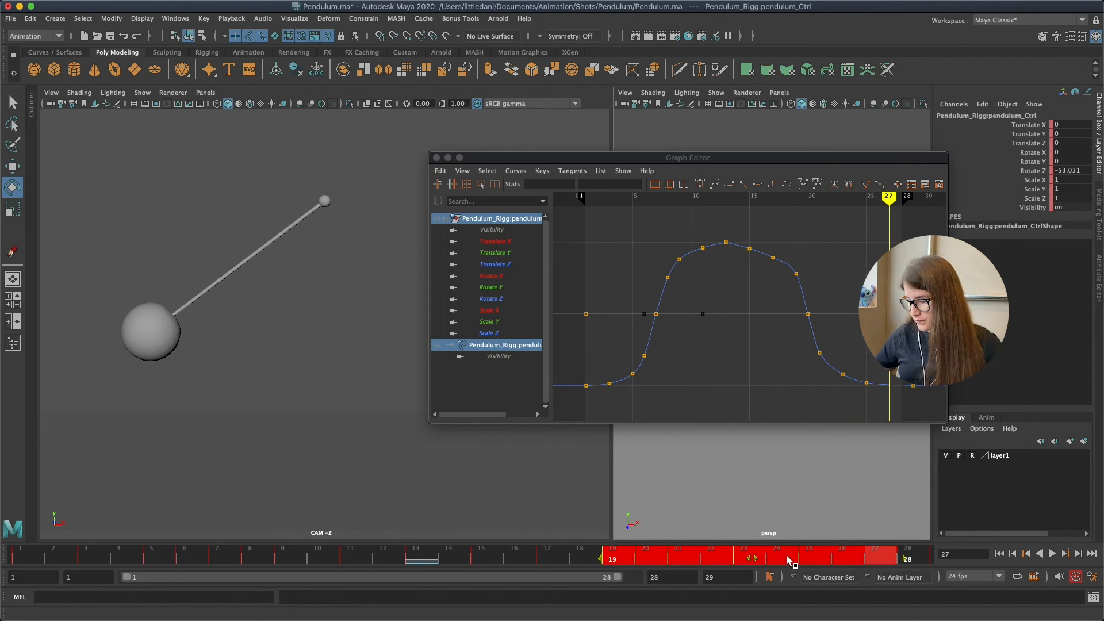
left_click(758, 562)
left_click_drag(741, 563, 727, 563)
left_click(726, 561)
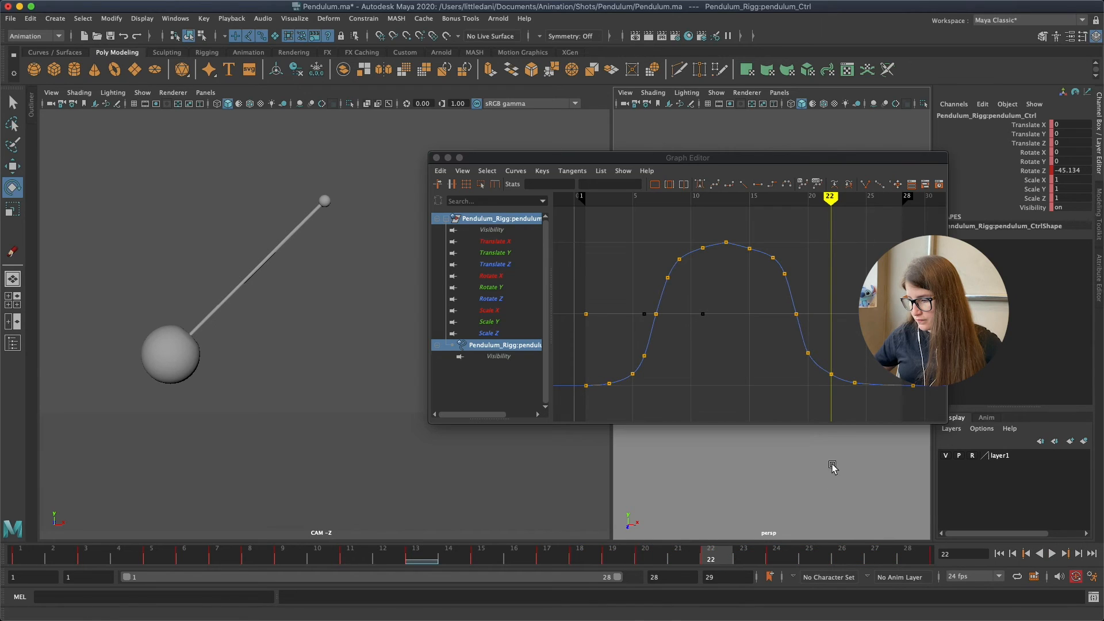
Step through the end of the return swing and shift the keys at frames 22 and 24 one frame earlier
key("alt+period")
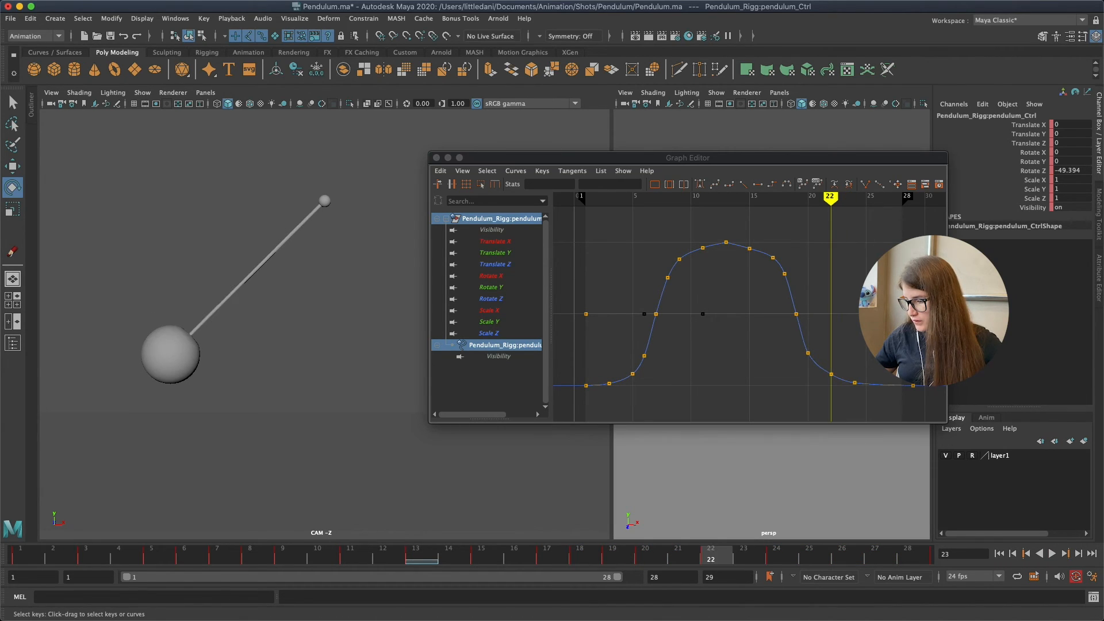
key("alt+comma")
key("alt+comma")
key("alt+comma")
key("alt+period")
left_click_drag(714, 560, 752, 561, "shift")
left_click(762, 559)
left_click_drag(877, 555, 845, 556)
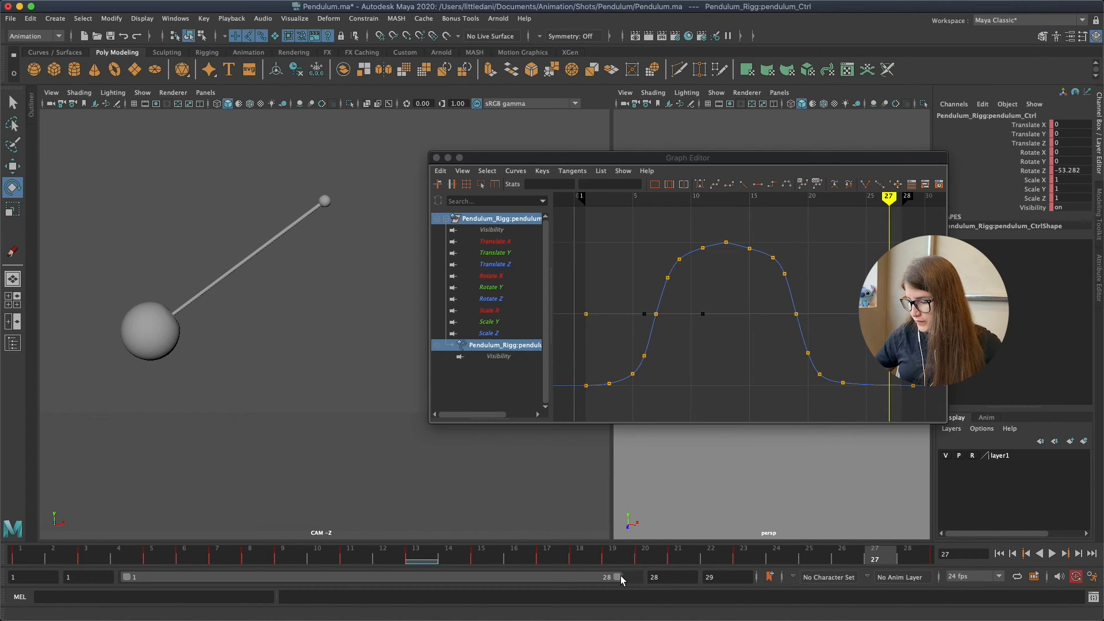
Extend the playback range to frame 29, move the last key to frame 25, and restore the range to frames 1–28
left_click_drag(619, 576, 639, 576)
left_click(912, 558)
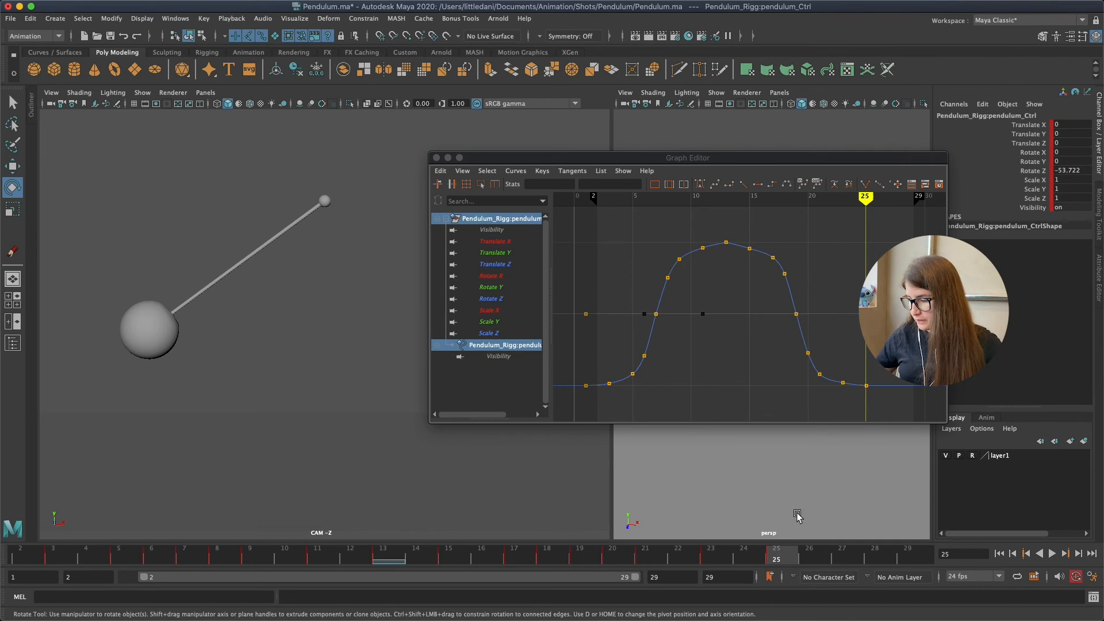
left_click(670, 560)
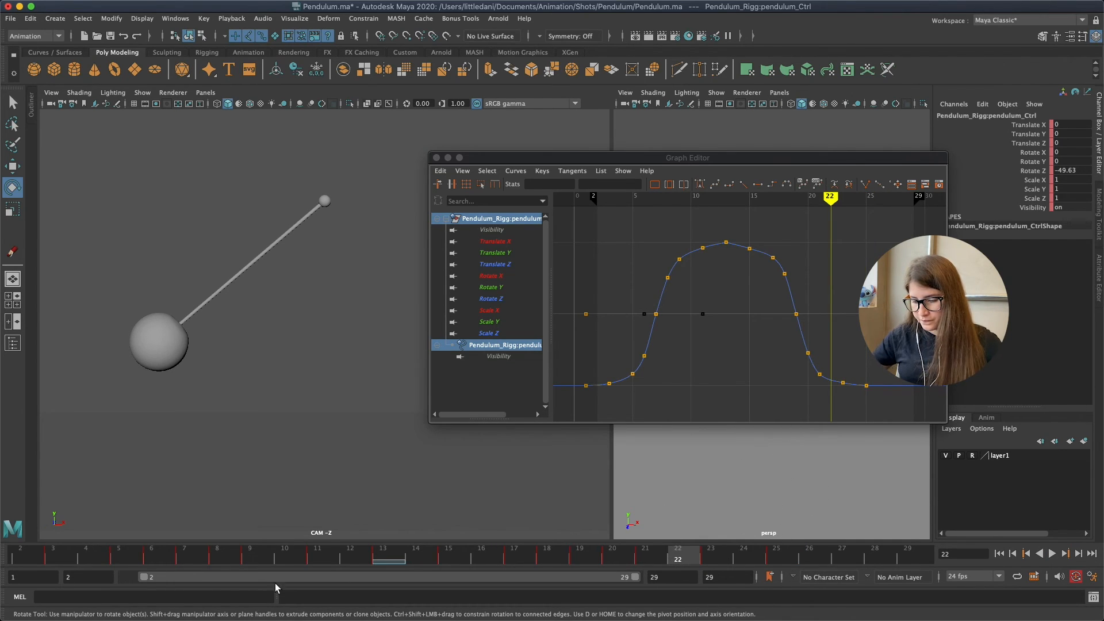
left_click_drag(143, 580, 136, 580)
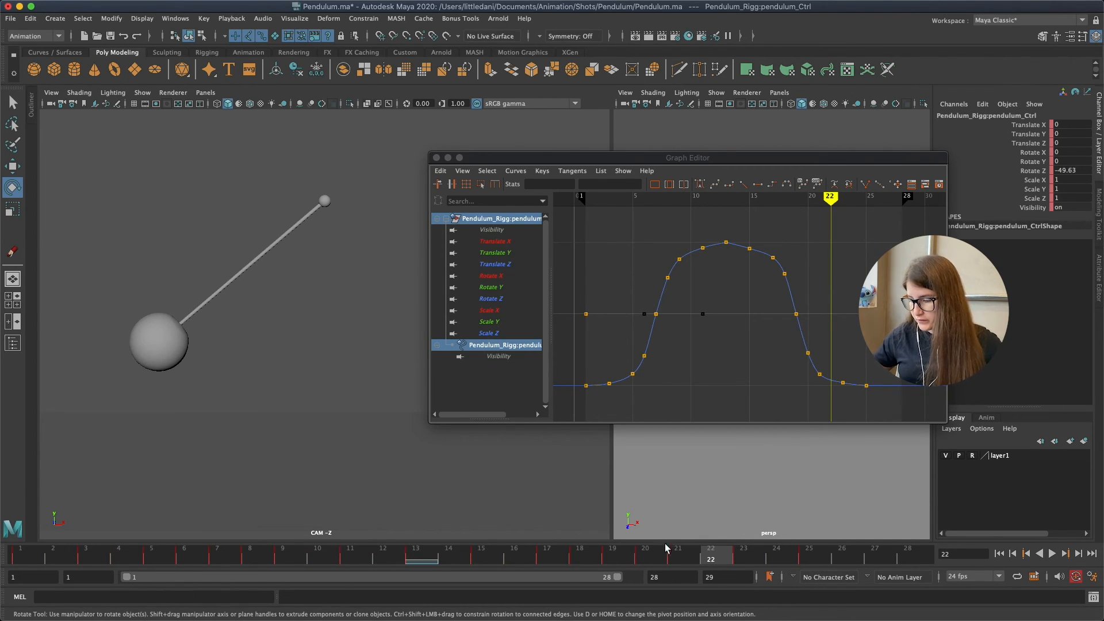
Set the animation range to end at frame 25 and the playback range to end at frame 24
left_click(716, 569)
type("25")
key("Return")
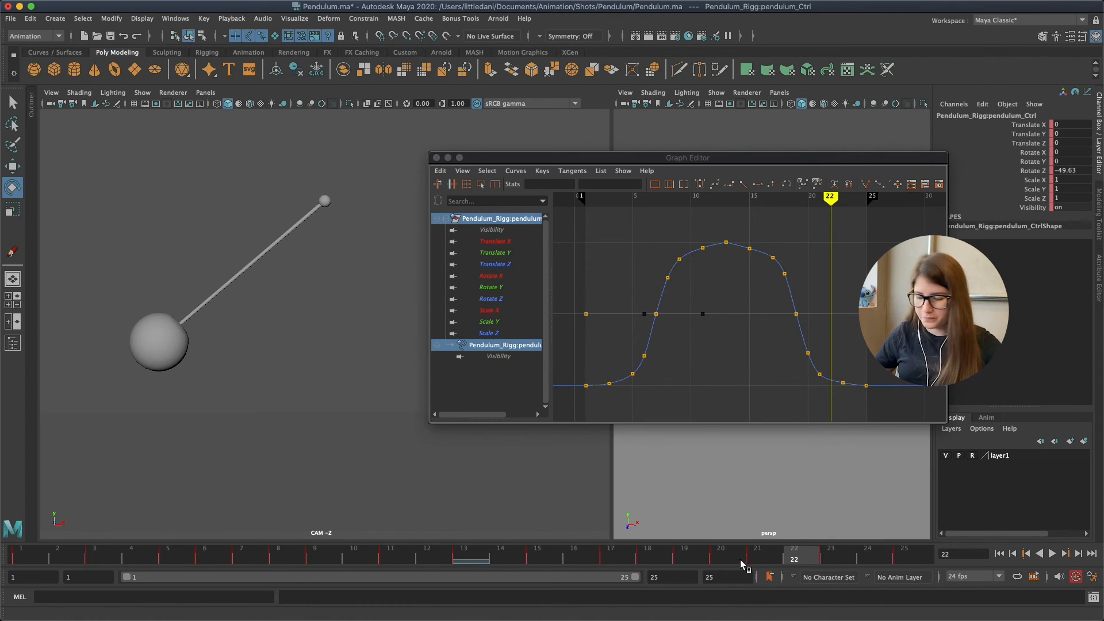
type("24")
key("Return")
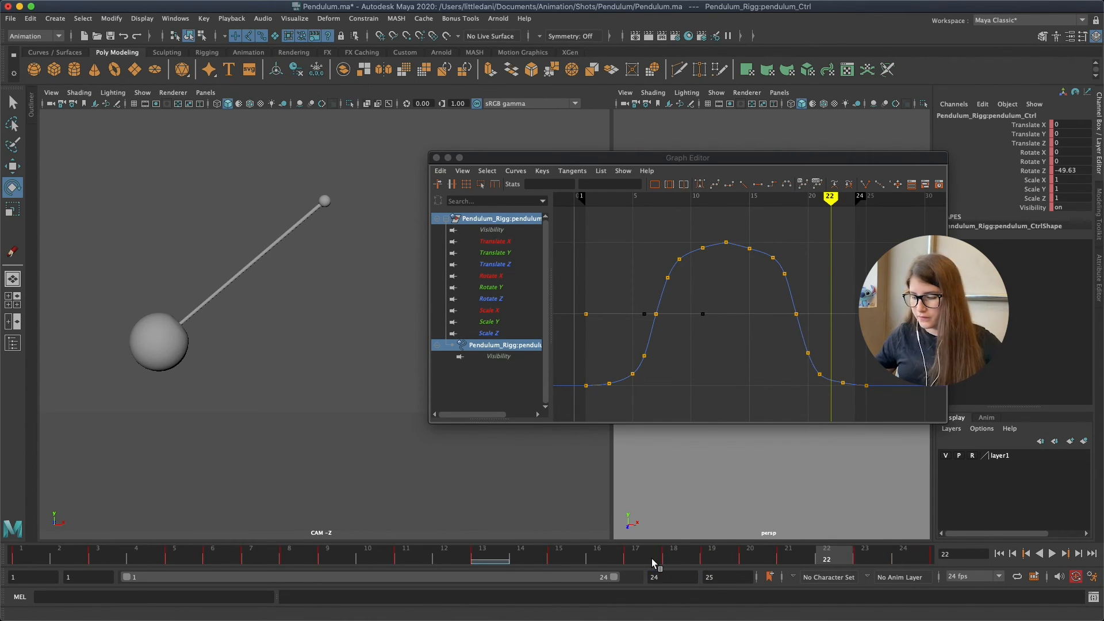
Close the Graph Editor, deselect the pendulum control, and playblast the retimed swing from the CAM -Z view
left_click(437, 157)
left_click(704, 233)
key("w")
left_click(732, 323)
left_click(514, 299)
right_click(337, 561)
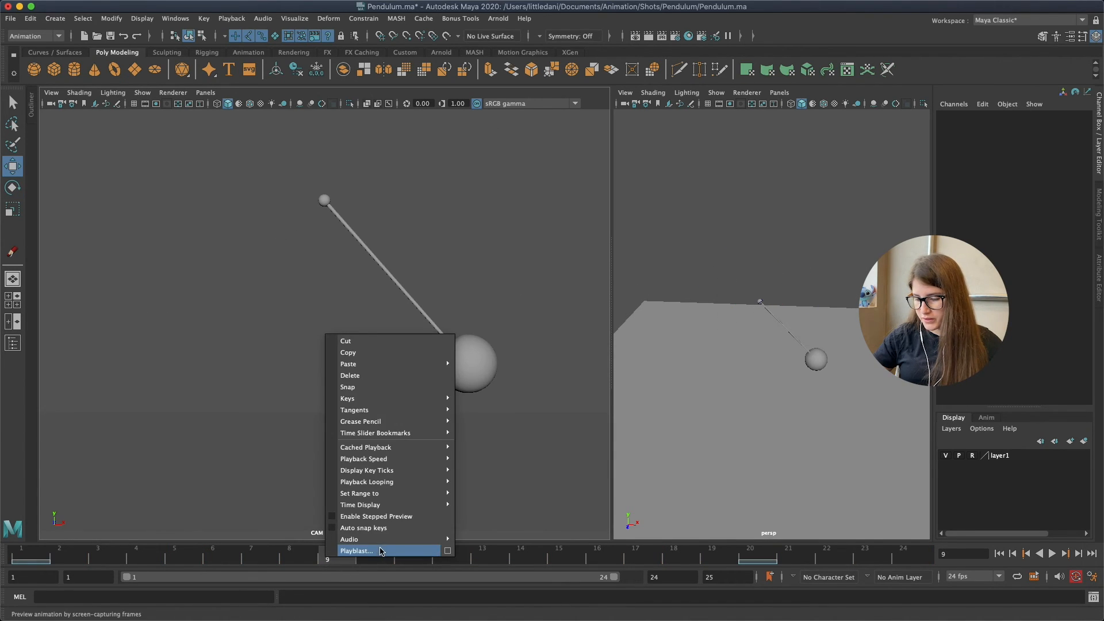
left_click(345, 551)
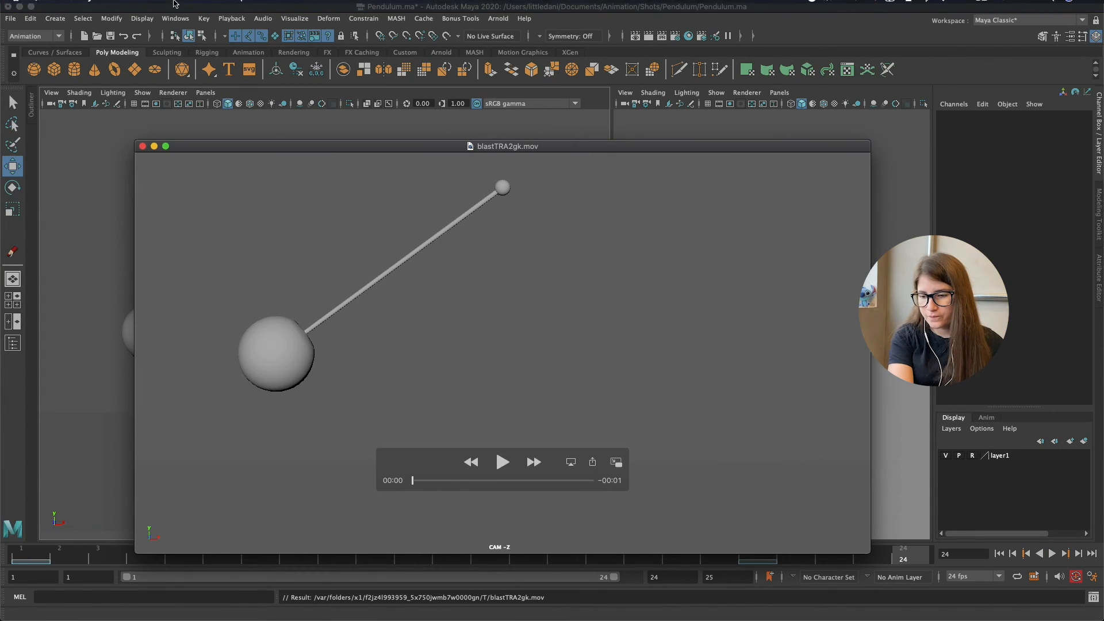
Save the playblast movie as Pendullum_Spacing_25f in the Links folder
left_click(121, 6)
left_click(148, 128)
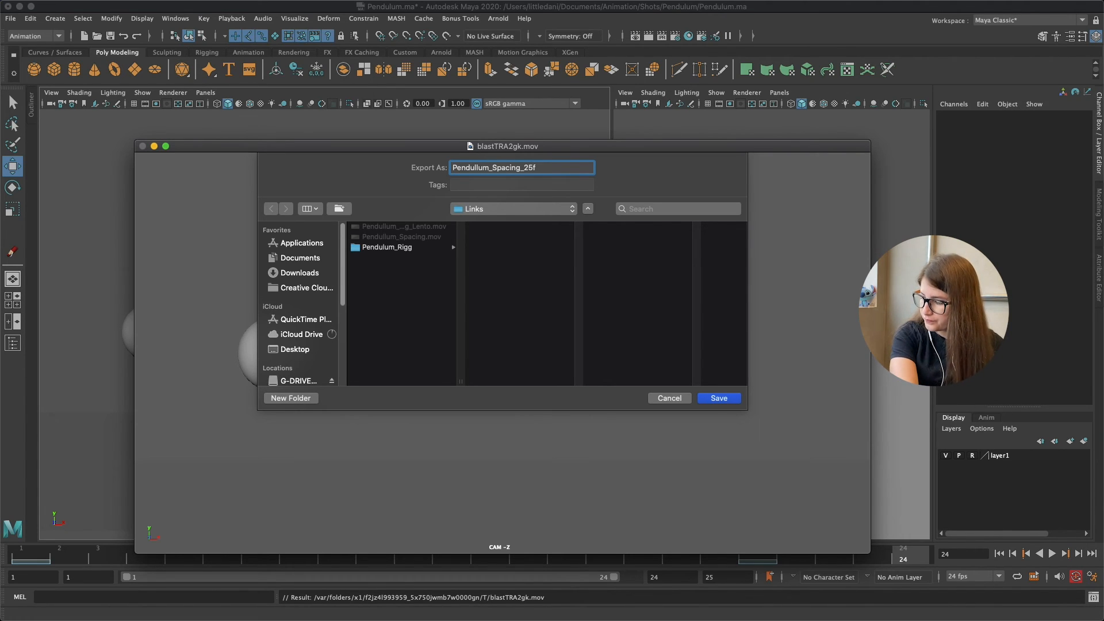
key("Return")
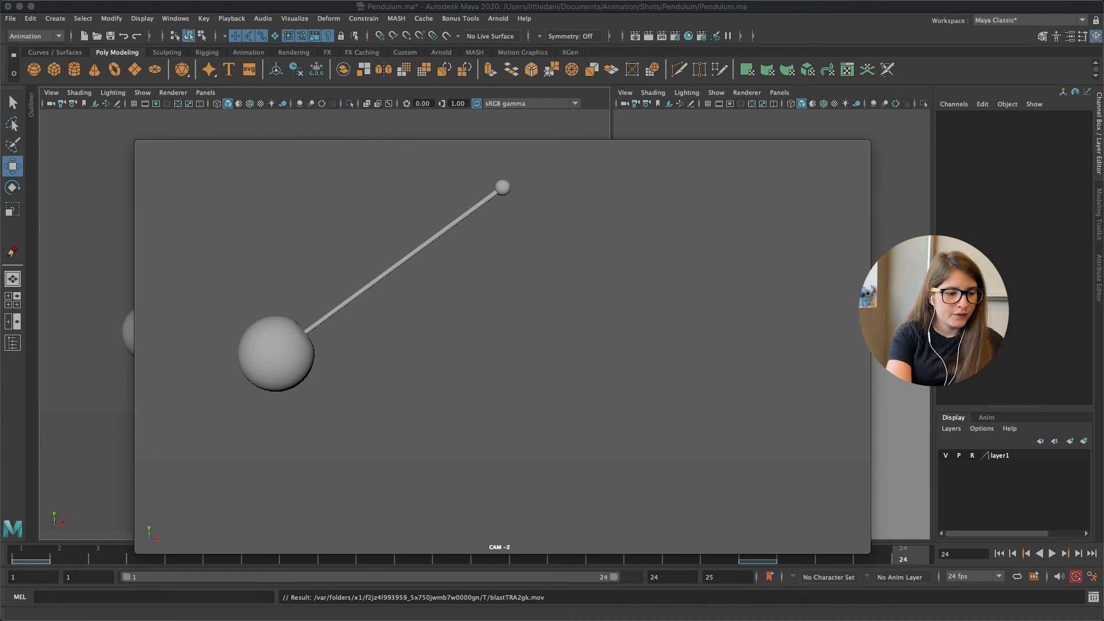
Bring up Pendullum_Spacing_Lento.mov and resize both movie windows so the two playblasts can be viewed together
left_click_drag(0, 144, 860, 56)
left_click(287, 216)
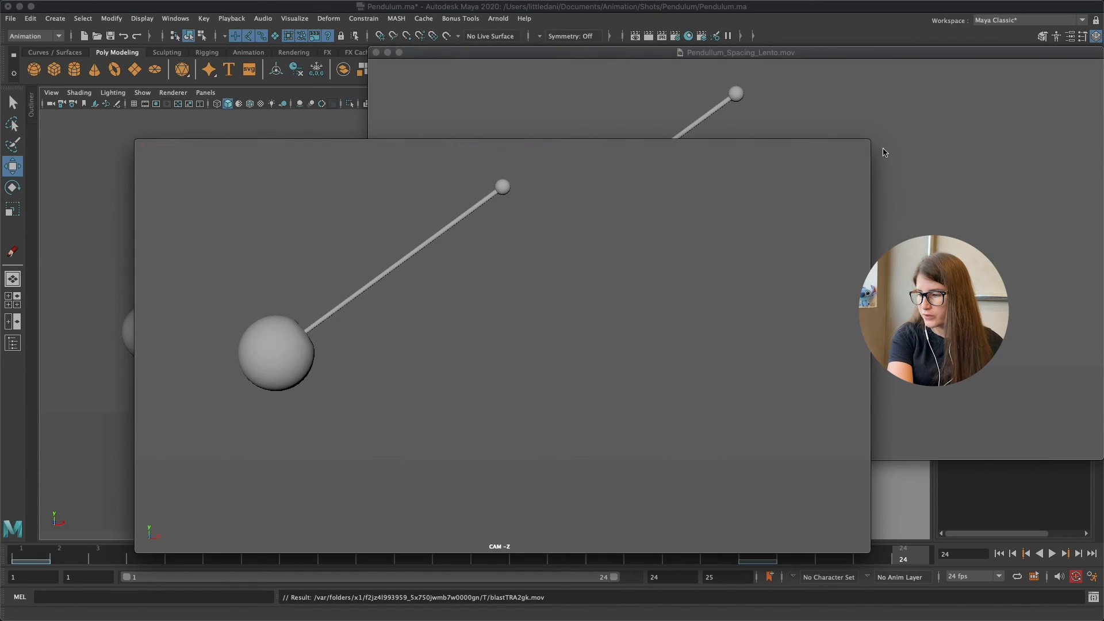
left_click_drag(871, 140, 521, 312)
left_click(658, 236)
left_click_drag(371, 461, 546, 362)
mouse_move(836, 292)
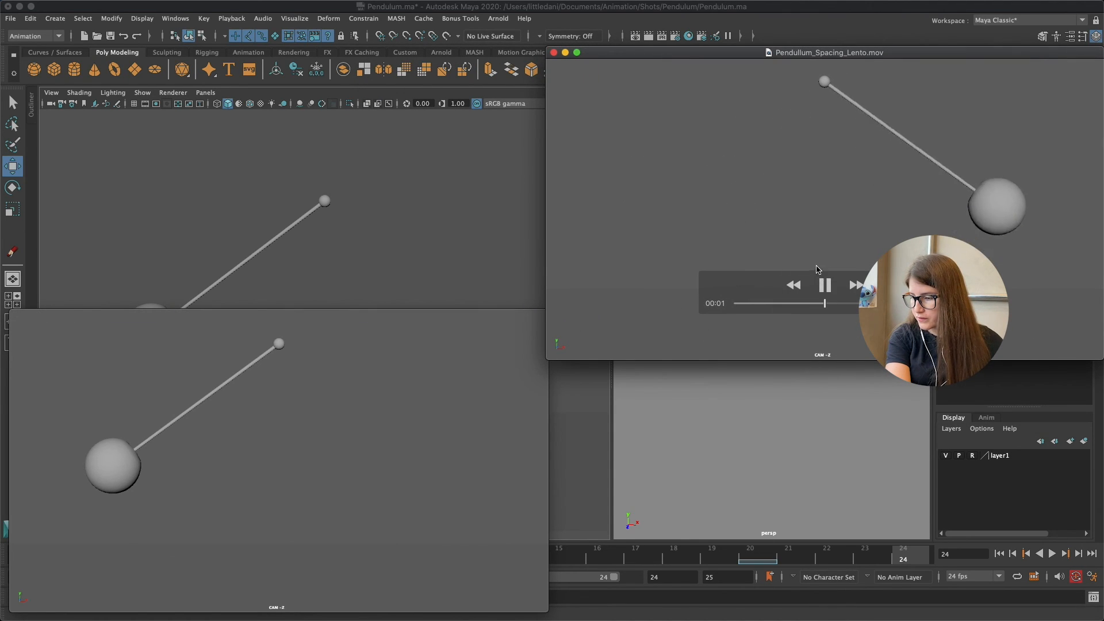
Turn on looped playback for the playblast movies
mouse_move(229, 6)
left_click(161, 7)
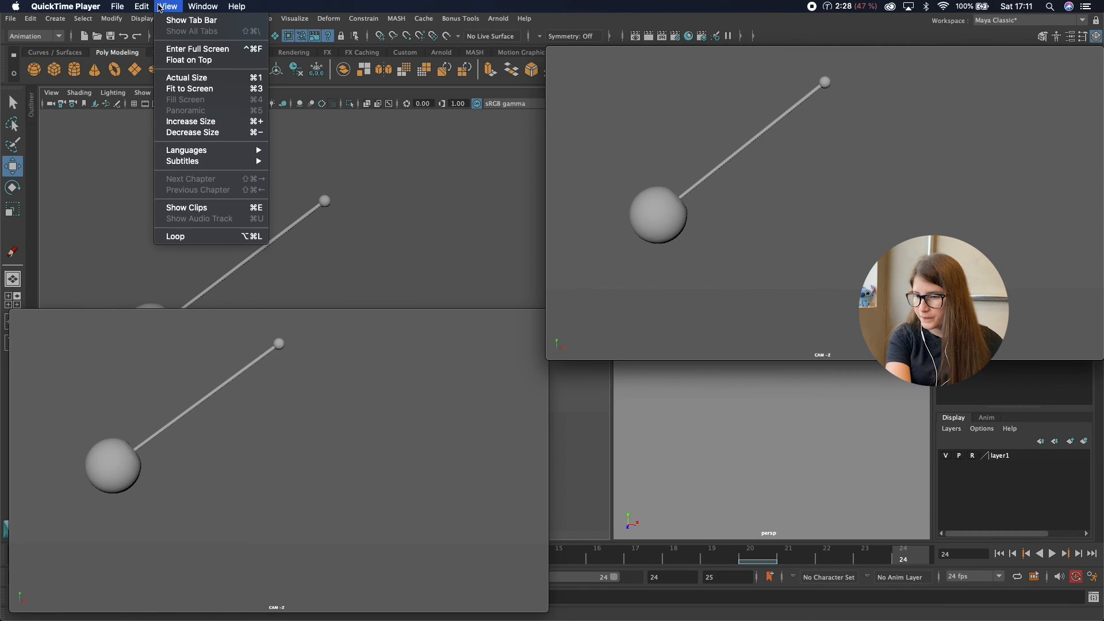
left_click(168, 237)
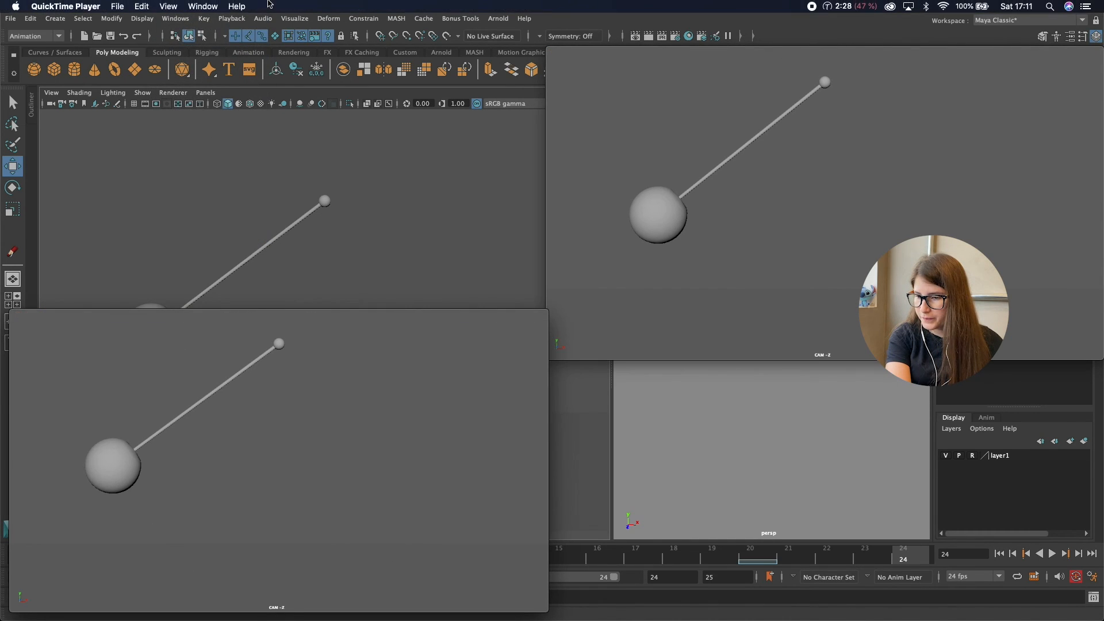
left_click(170, 6)
left_click(190, 238)
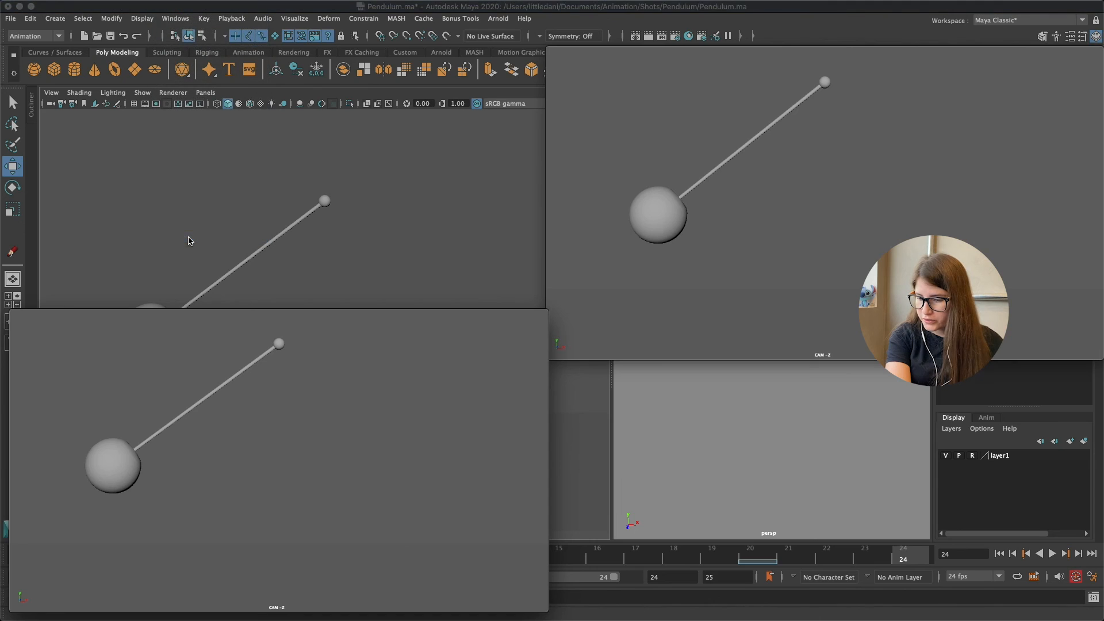
Rewind Pendullum_Spacing_Lento.mov and play it together with Pendullum_Spacing_25f.mov to compare the swing timing
mouse_move(352, 498)
left_click(895, 241)
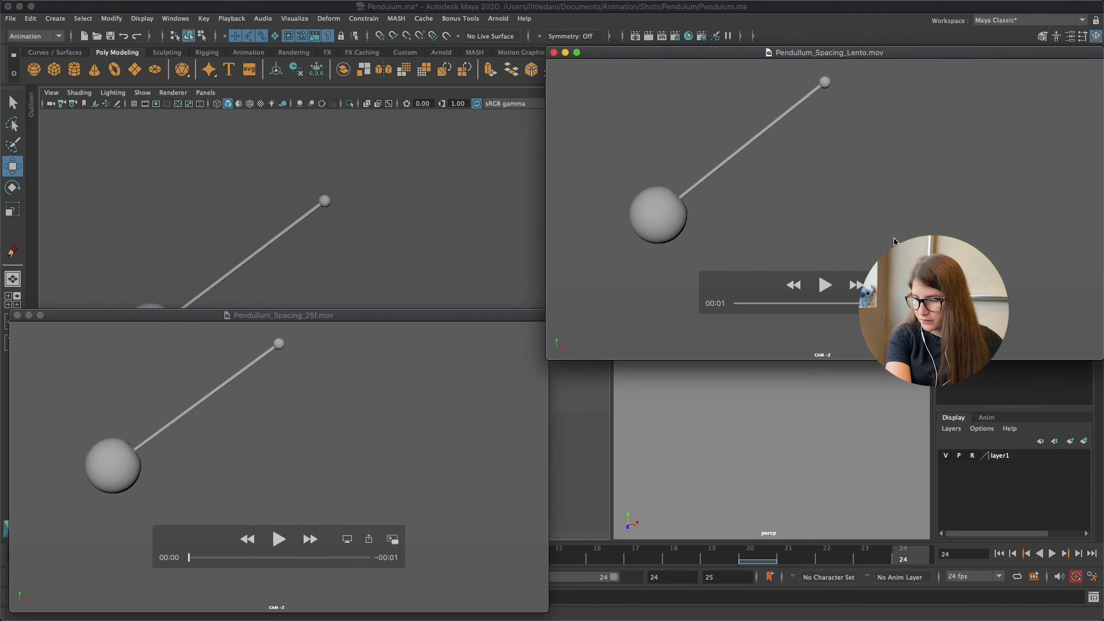
left_click_drag(777, 304, 713, 308)
key("space")
left_click(333, 394)
key("space")
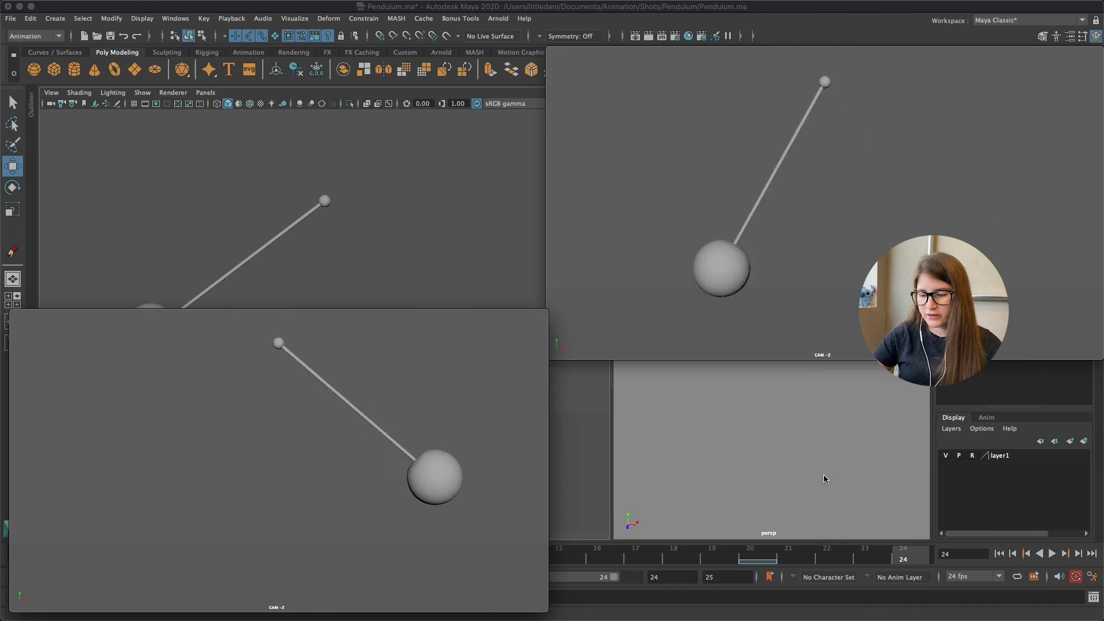
Pause and rewind Pendullum_Spacing_25f.mov, and replay it alongside the slower version
mouse_move(256, 461)
left_click(283, 540)
left_click(198, 557)
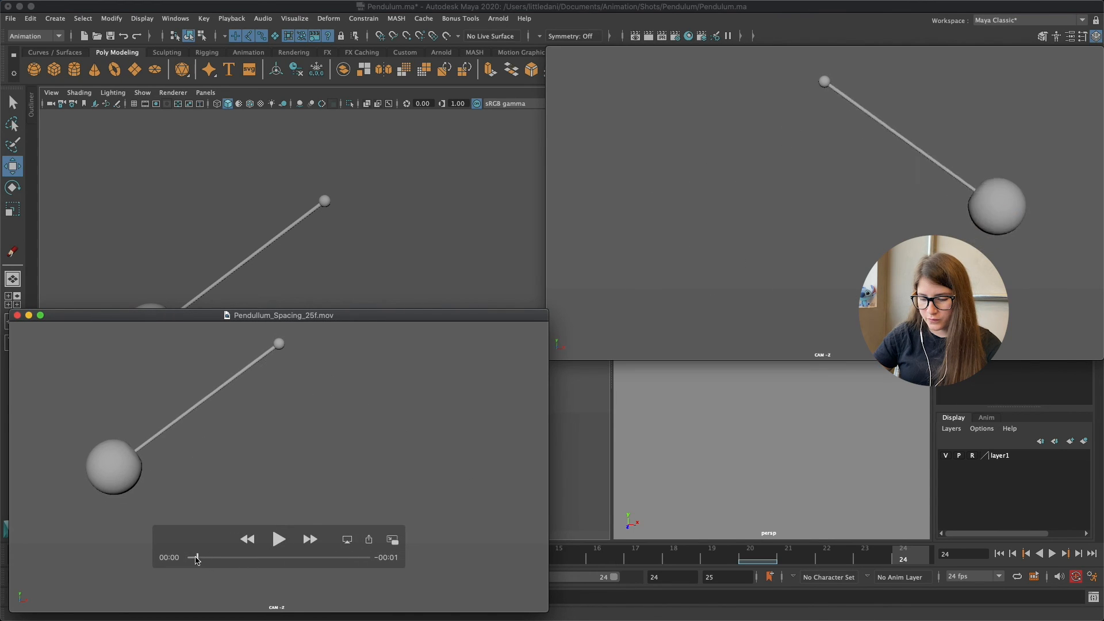
left_click_drag(194, 555, 200, 596)
key("space")
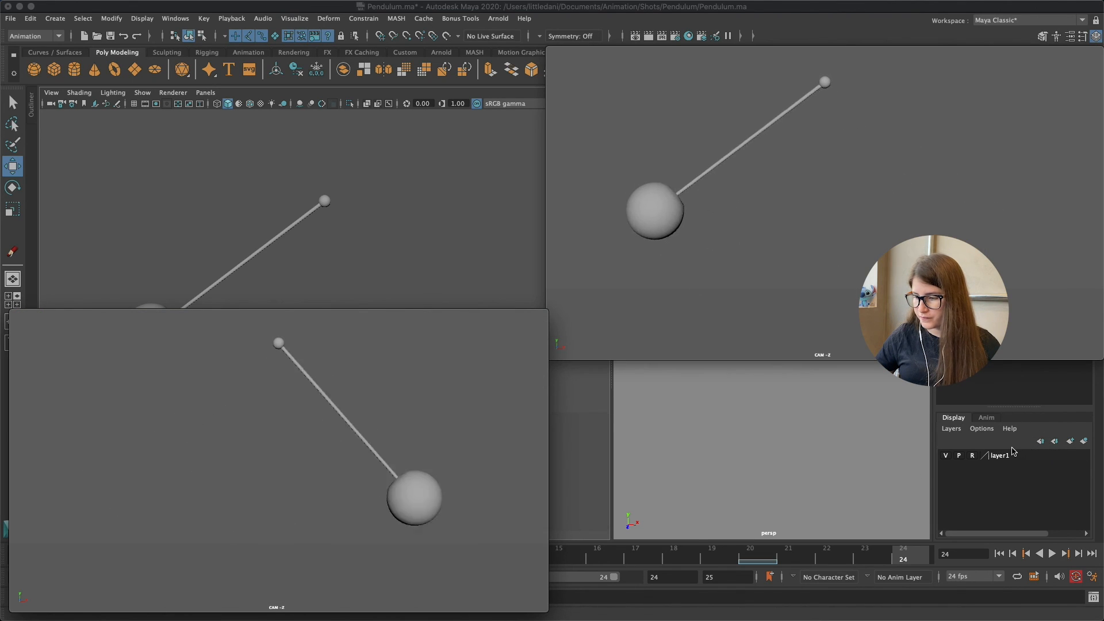
Close both playblast movies and select the pendulum control in the persp view
mouse_move(441, 466)
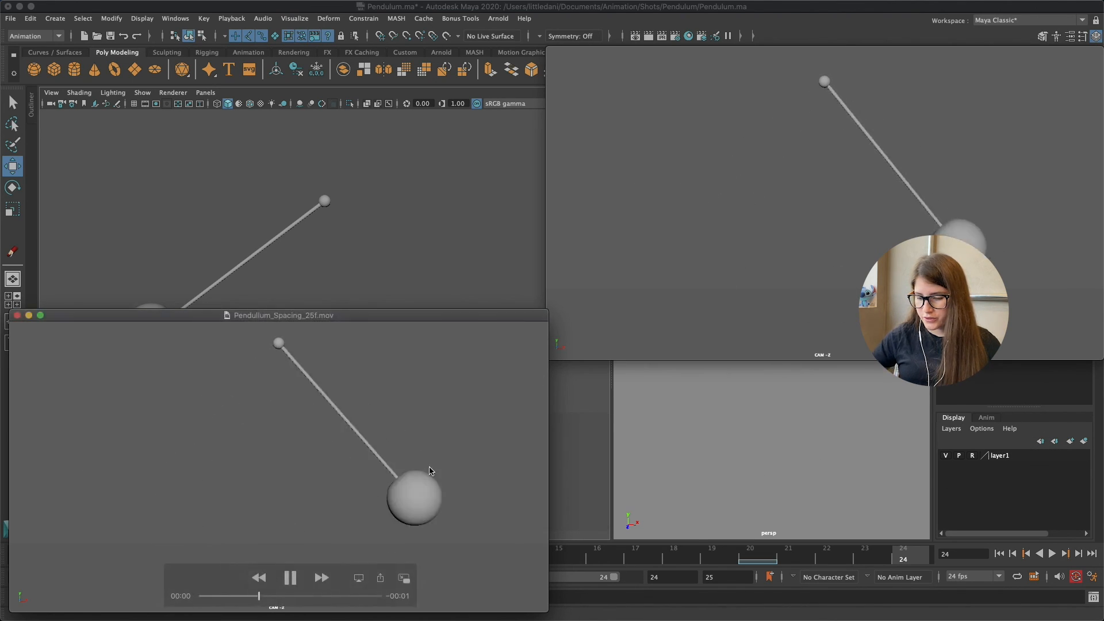
left_click(16, 315)
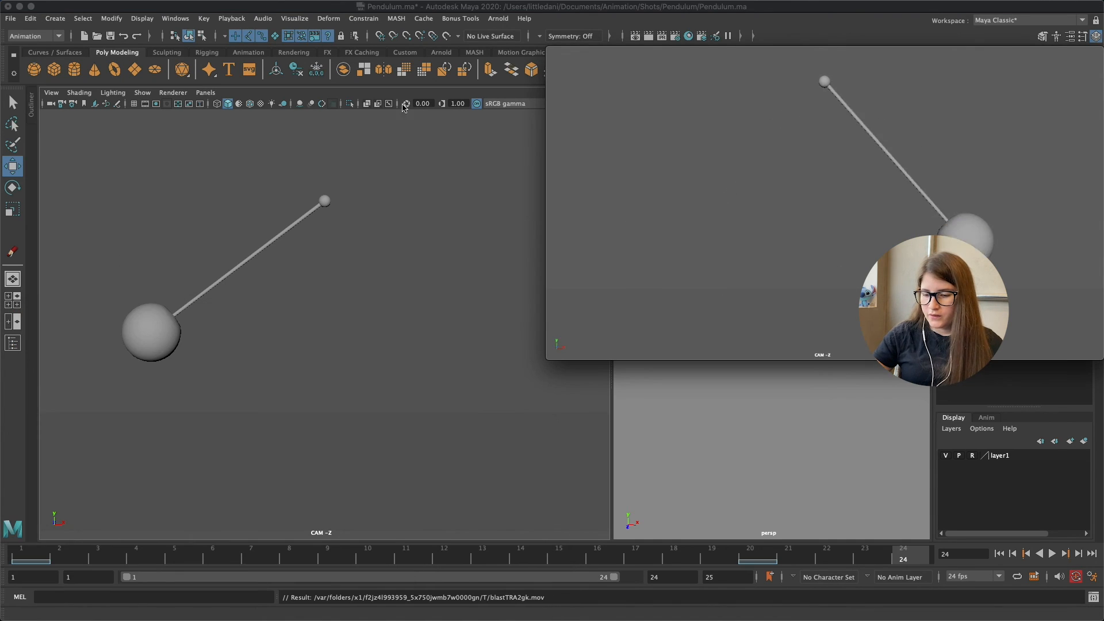
left_click(552, 57)
left_click(759, 291)
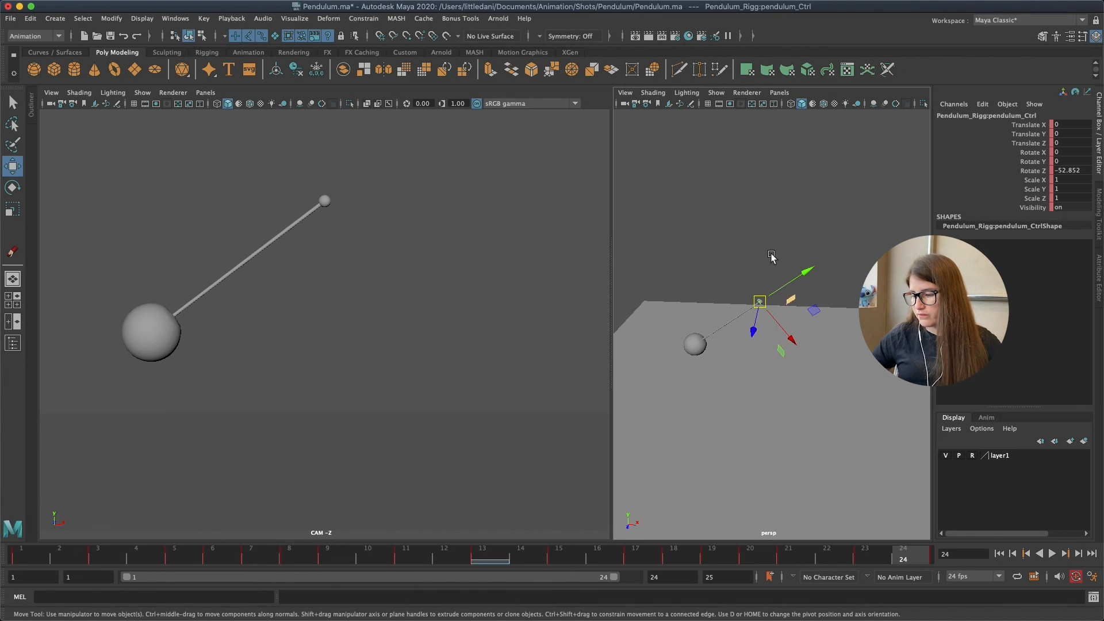